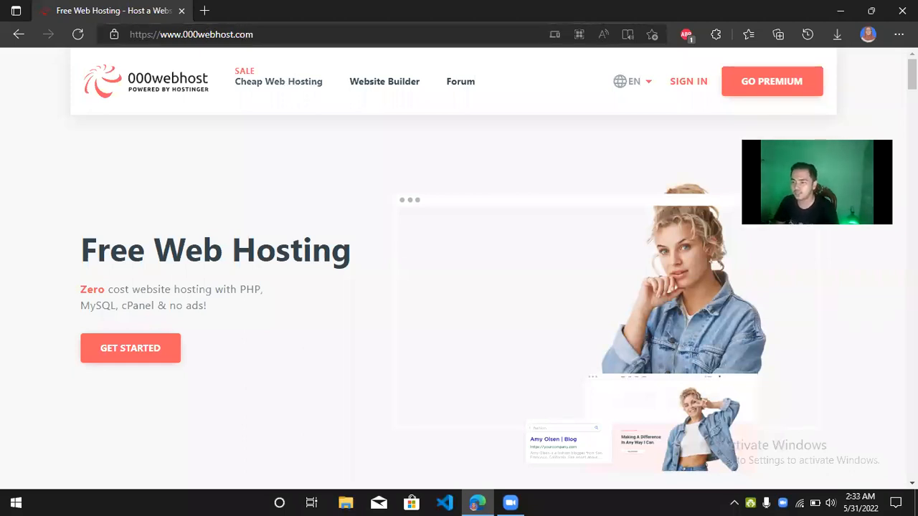
Expand the full feature list for every hosting plan.
scroll(459, 287, "down", 8)
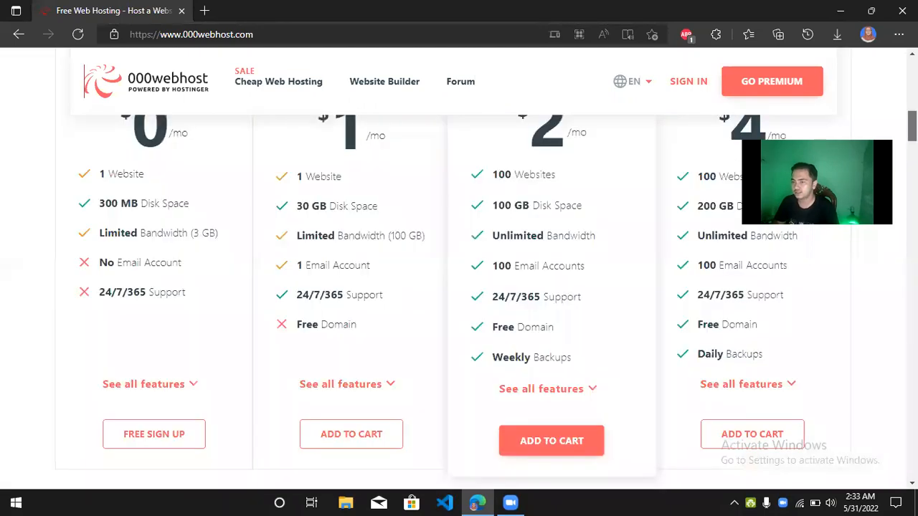
scroll(459, 287, "up", 1)
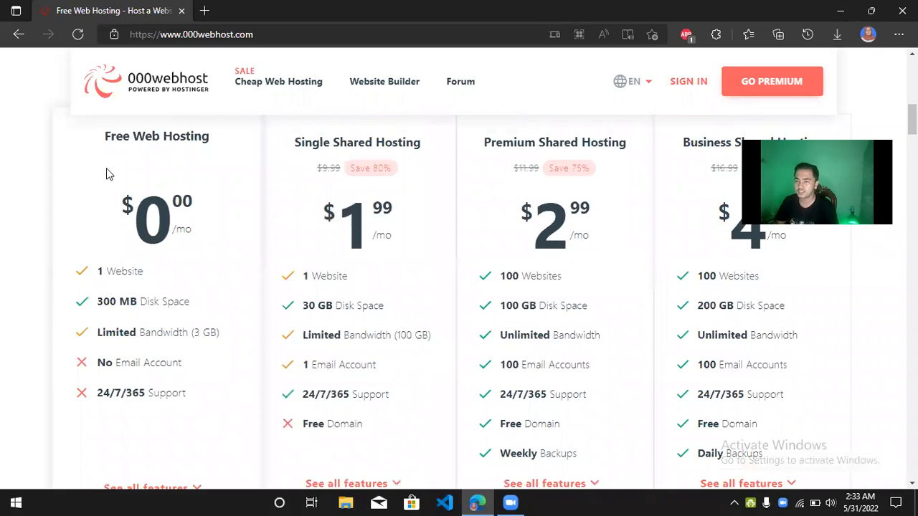
scroll(142, 165, "down", 2)
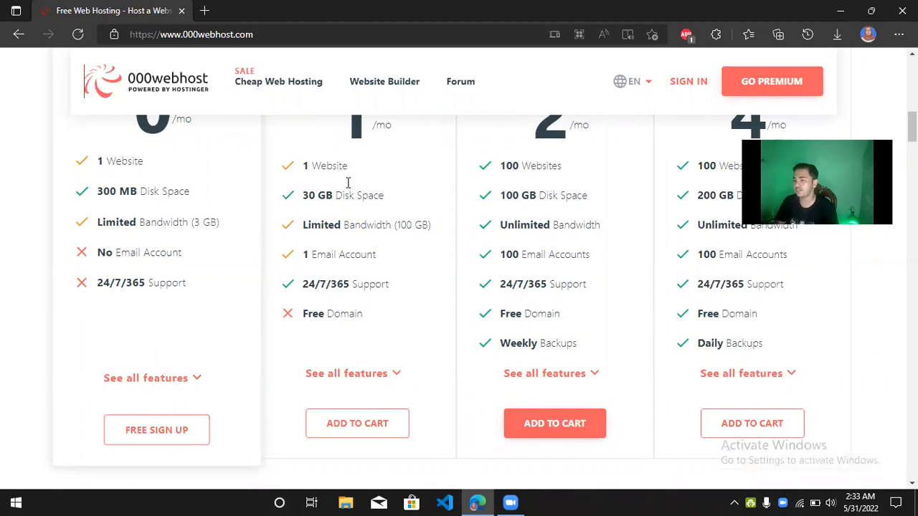
scroll(348, 183, "up", 2)
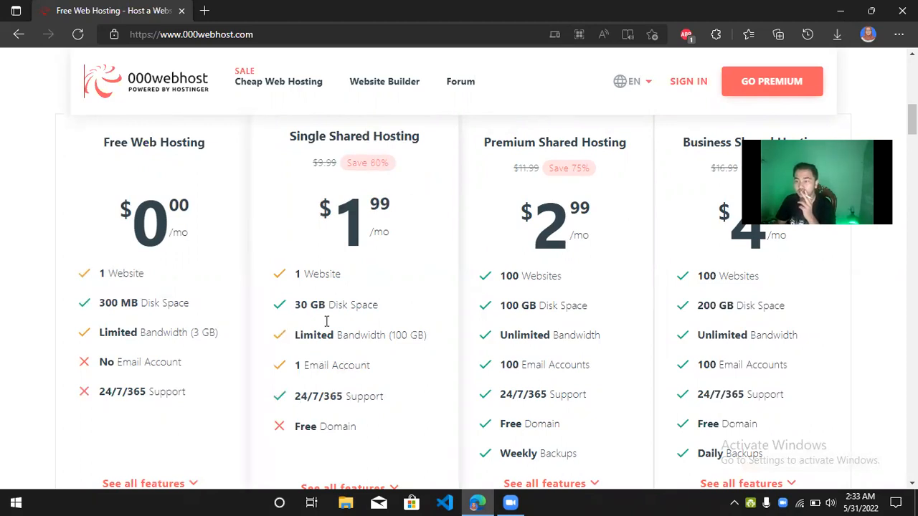
scroll(297, 375, "down", 2)
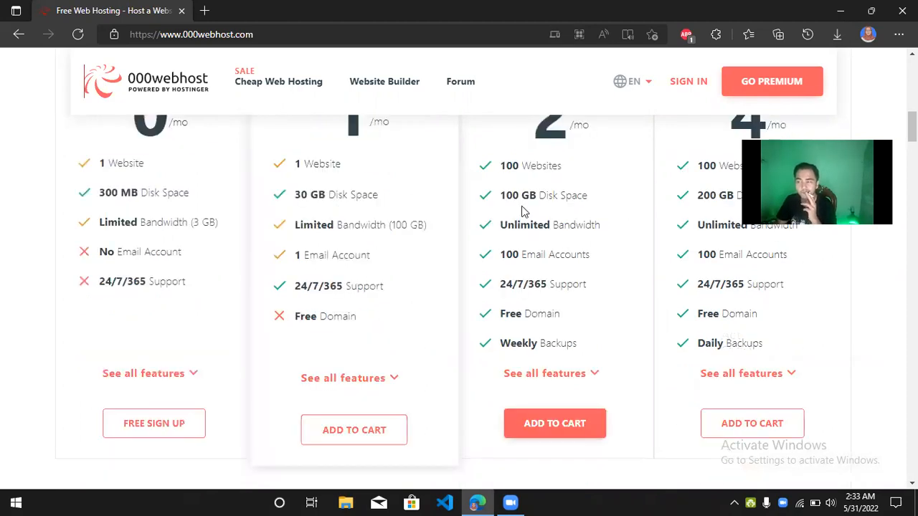
scroll(527, 179, "up", 2)
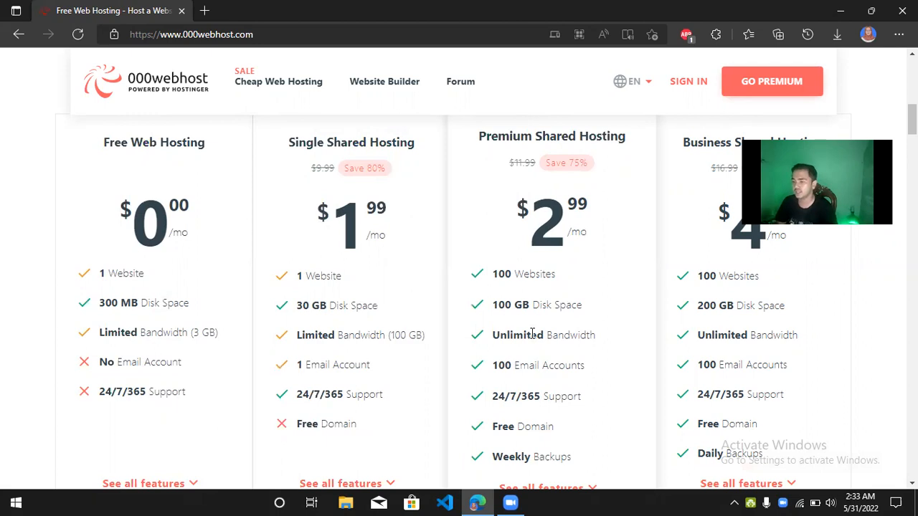
scroll(545, 355, "down", 2)
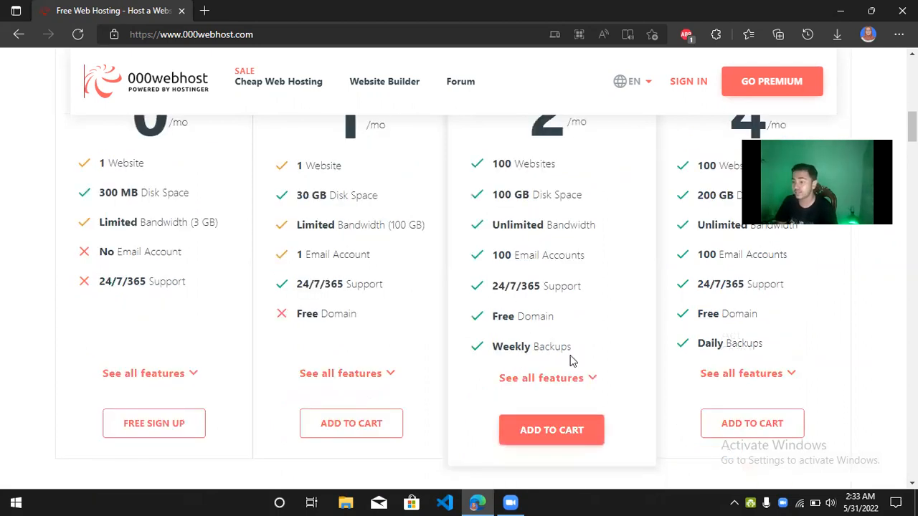
left_click(585, 378)
Scroll through the expanded feature lists to compare the plans.
scroll(500, 281, "down", 2)
scroll(324, 242, "down", 3)
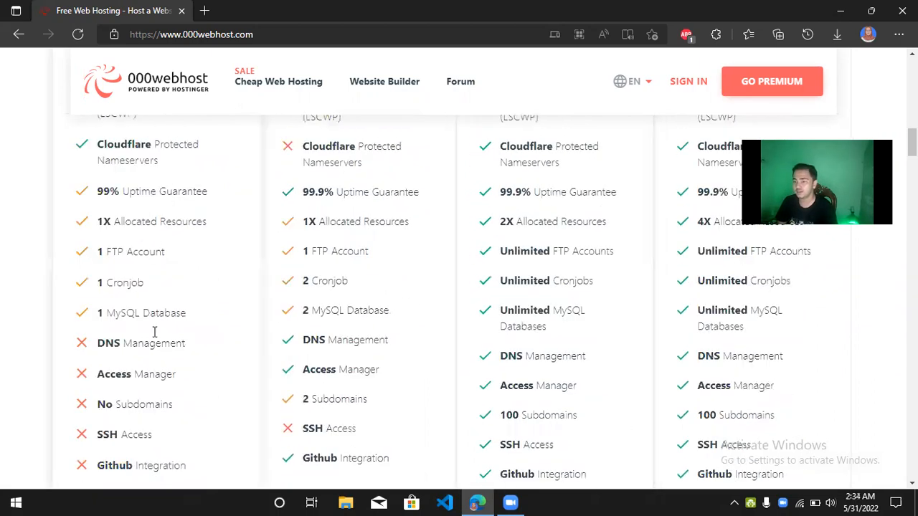
scroll(170, 176, "up", 3)
scroll(151, 323, "up", 1)
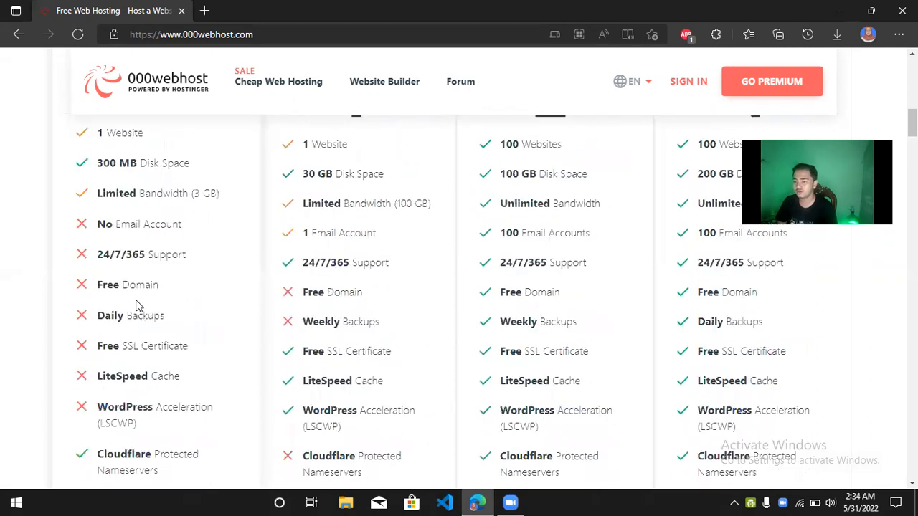
scroll(136, 287, "down", 1)
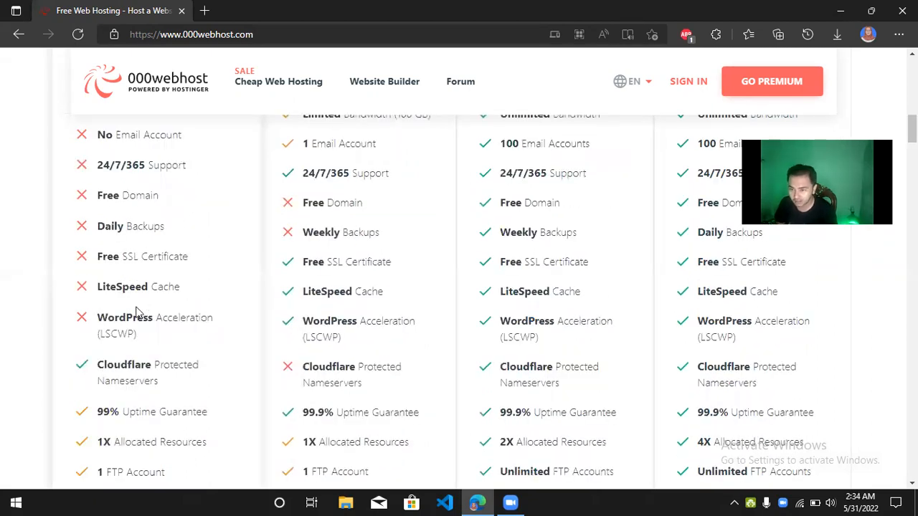
scroll(140, 308, "down", 2)
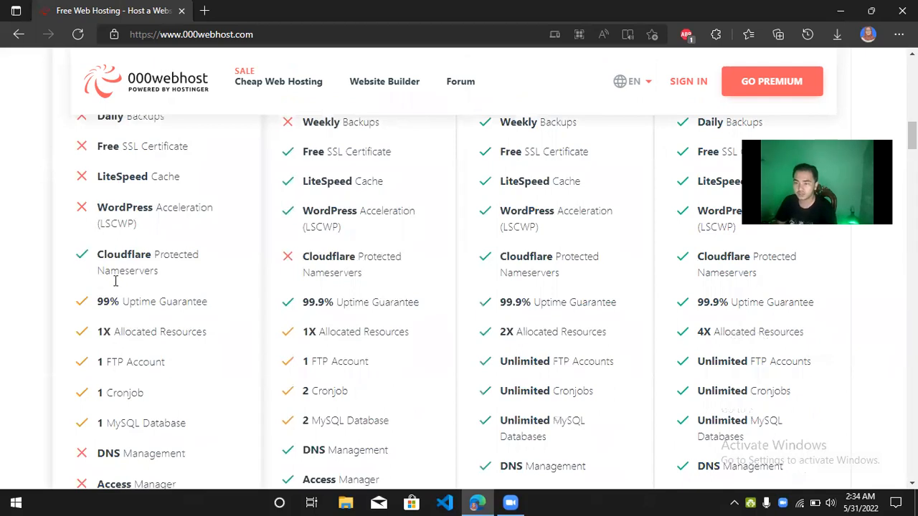
scroll(715, 247, "down", 5)
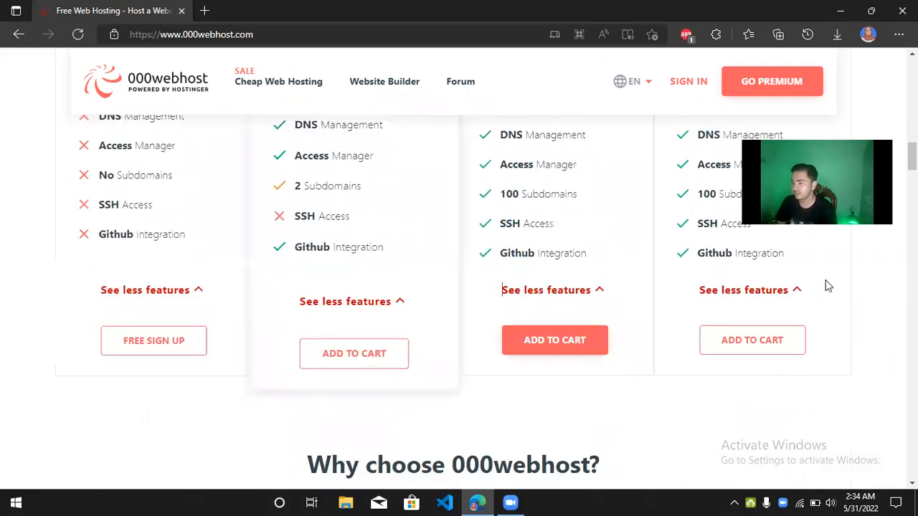
scroll(762, 304, "up", 3)
scroll(762, 304, "up", 7)
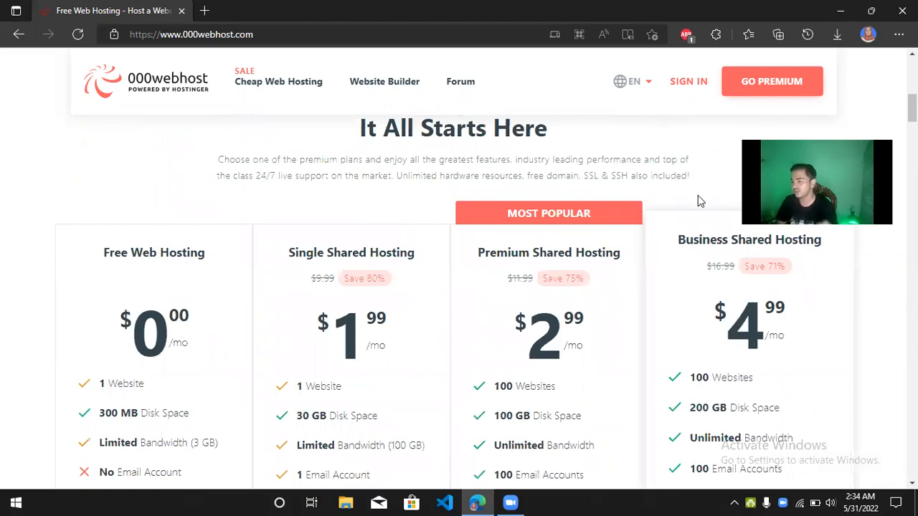
scroll(698, 195, "down", 3)
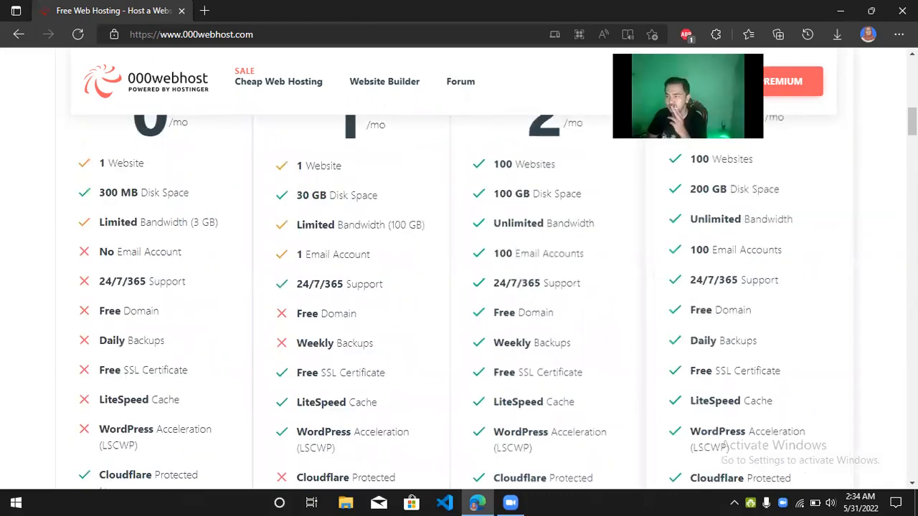
scroll(786, 279, "down", 6)
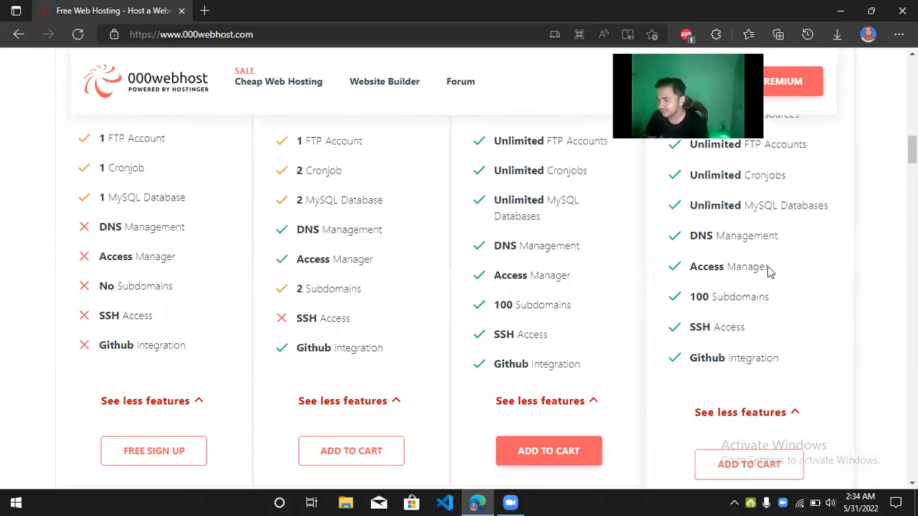
scroll(768, 270, "down", 2)
scroll(729, 253, "up", 5)
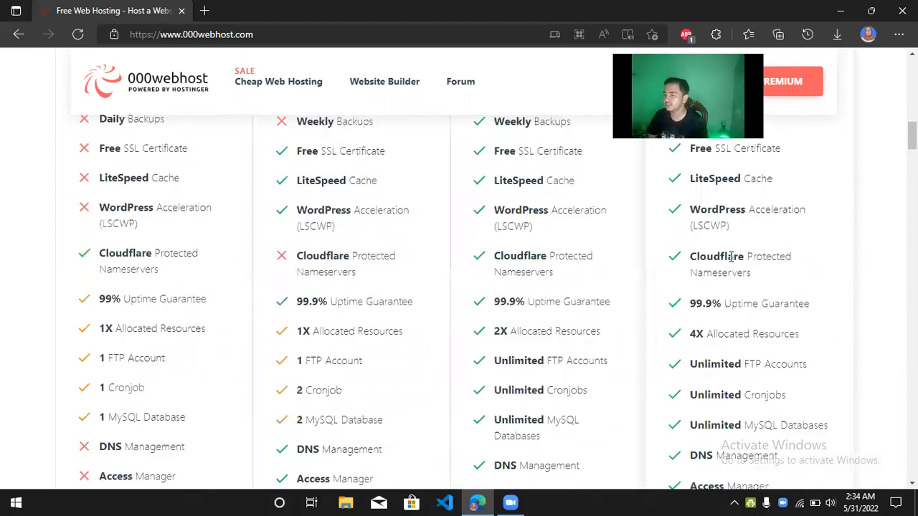
scroll(836, 131, "up", 10)
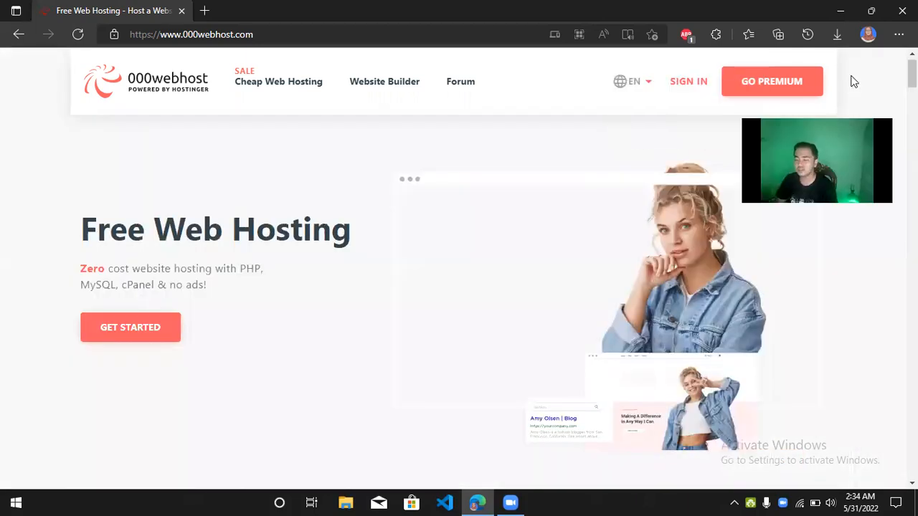
scroll(649, 84, "up", 1)
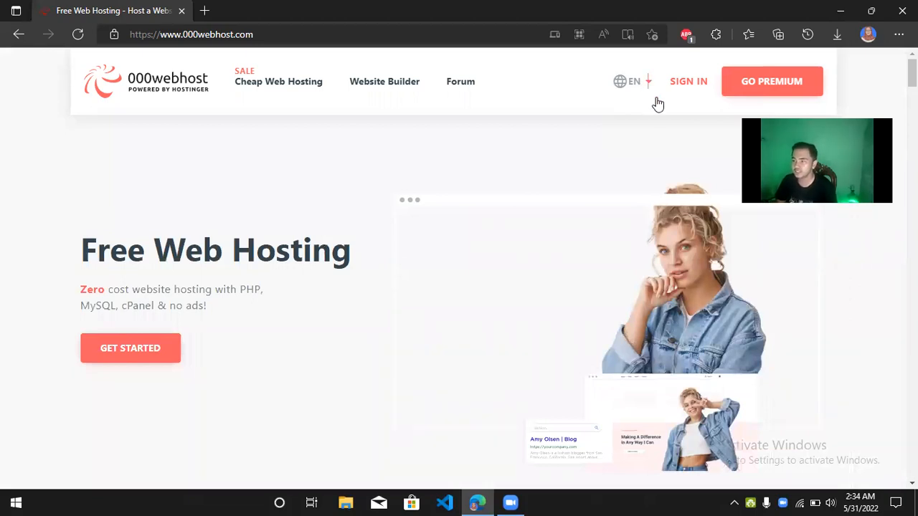
scroll(641, 83, "down", 5)
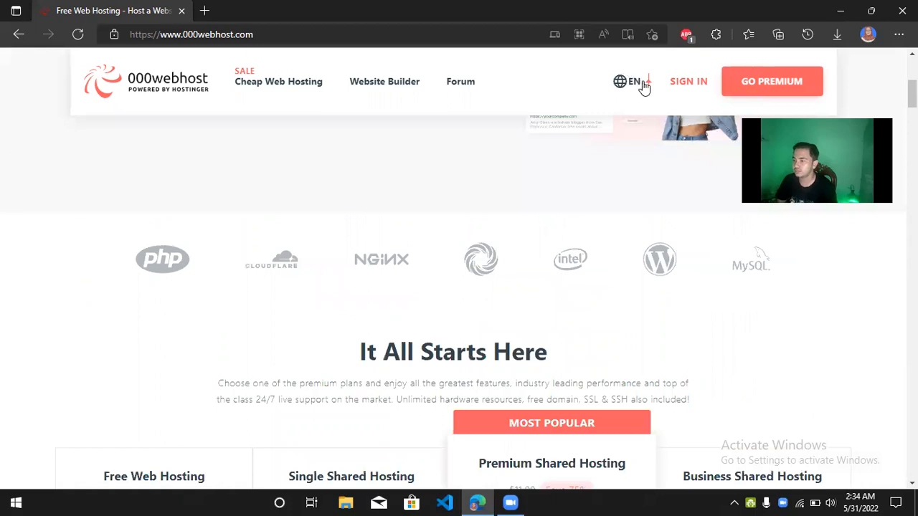
Check the site language list, then go to the Free Web Hosting sign-up page.
left_click(643, 84)
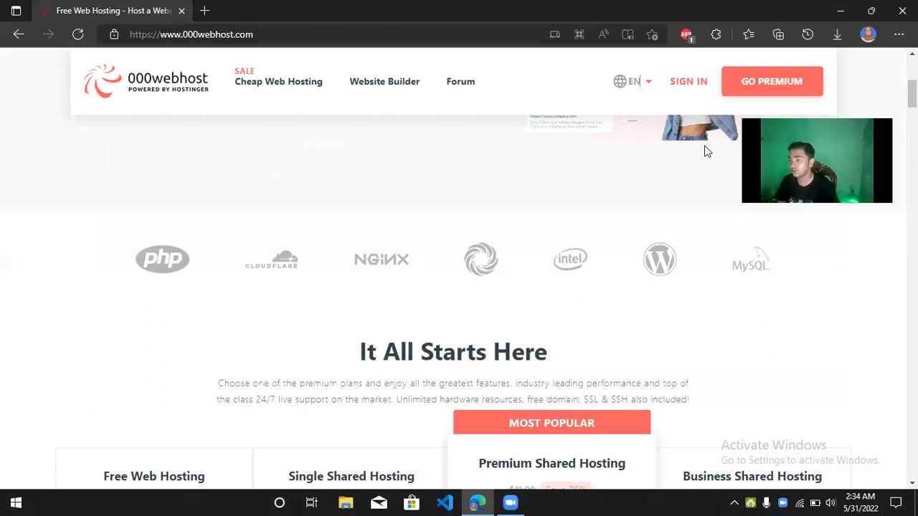
scroll(705, 151, "up", 5)
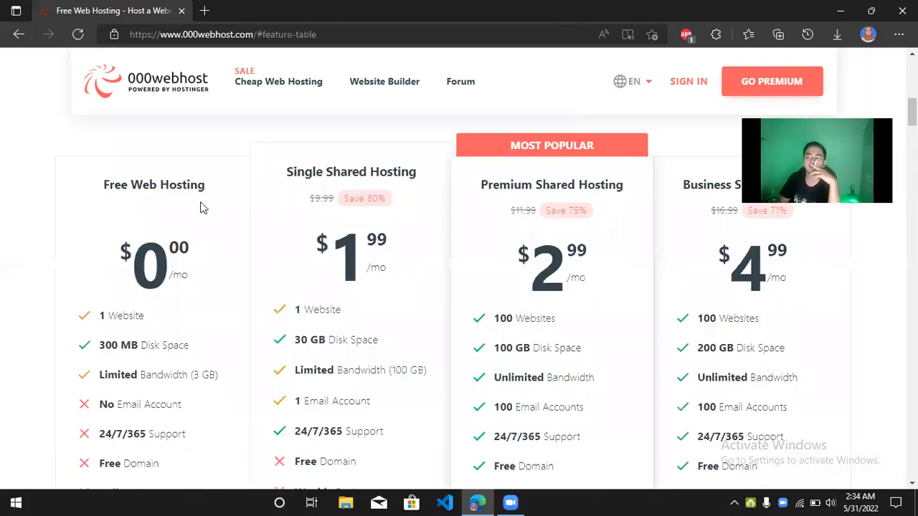
scroll(180, 230, "down", 3)
scroll(126, 261, "down", 5)
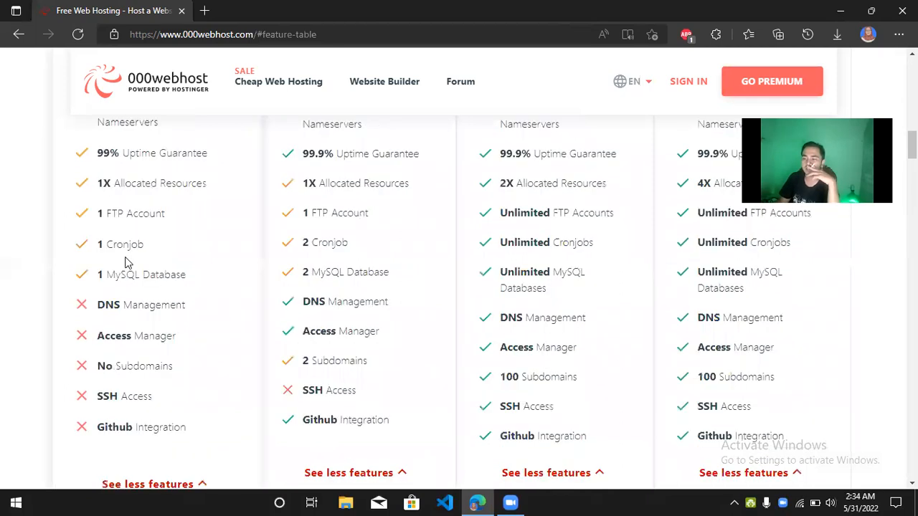
scroll(125, 262, "down", 3)
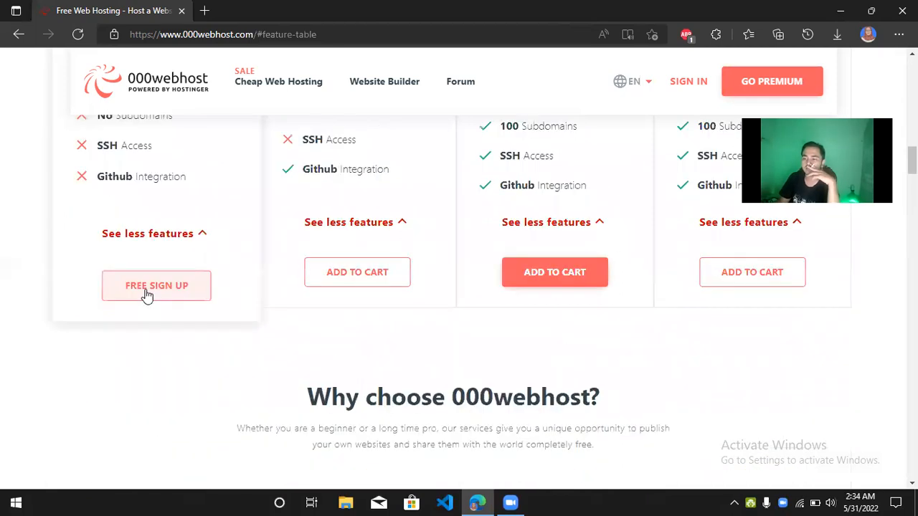
left_click(257, 252)
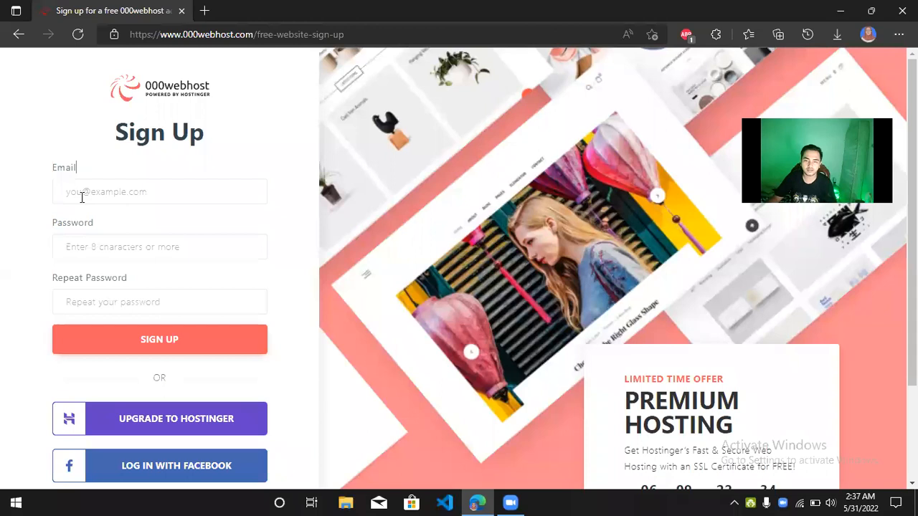
Fill the sign-up email from a saved address and enter the account password.
scroll(76, 194, "down", 2)
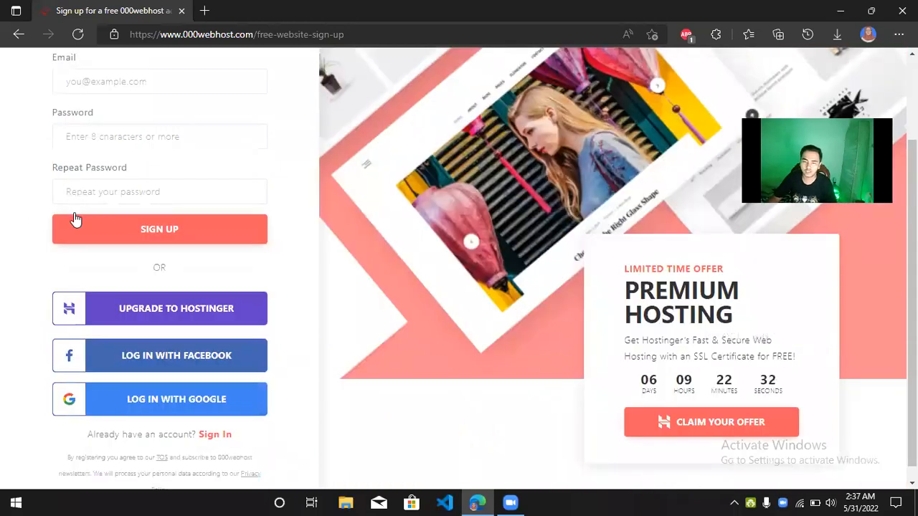
scroll(74, 215, "down", 1)
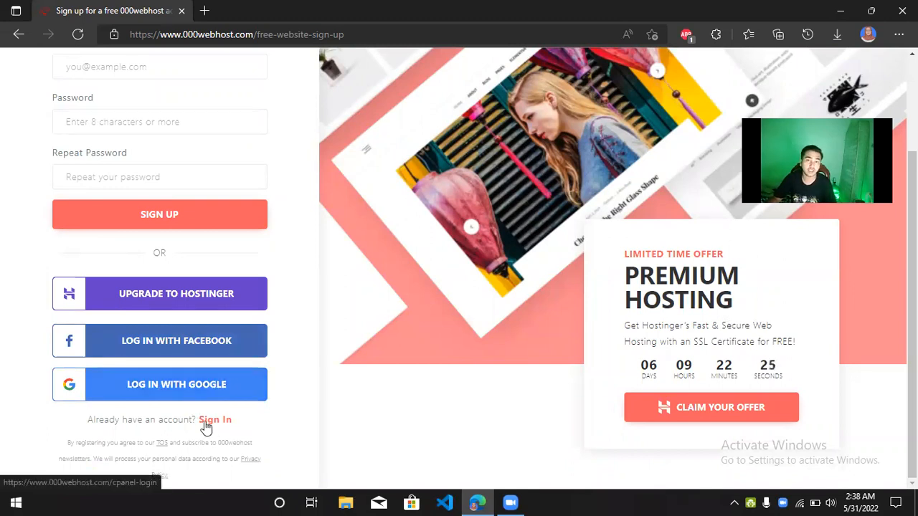
scroll(180, 258, "up", 2)
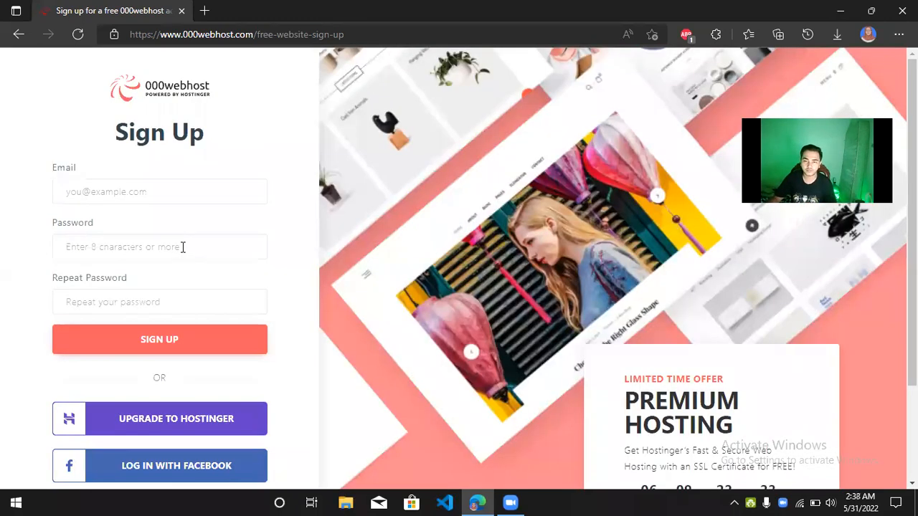
left_click(173, 188)
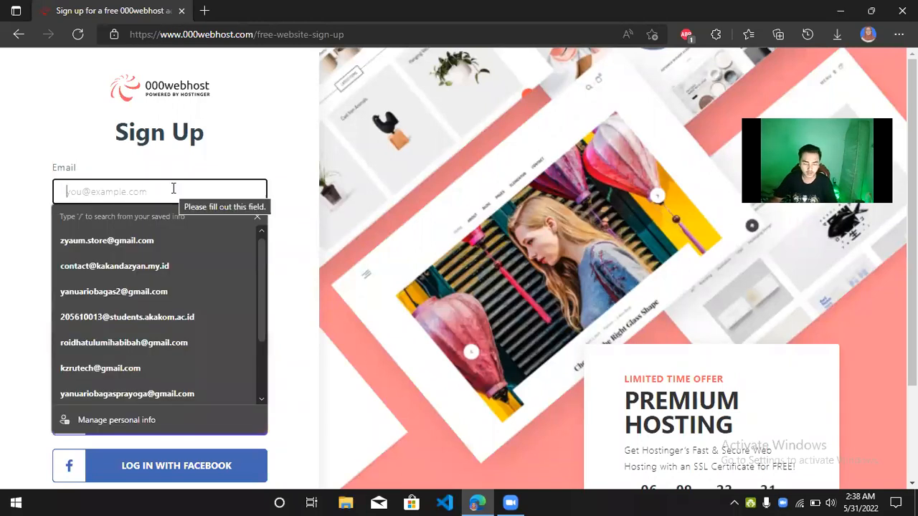
type("con")
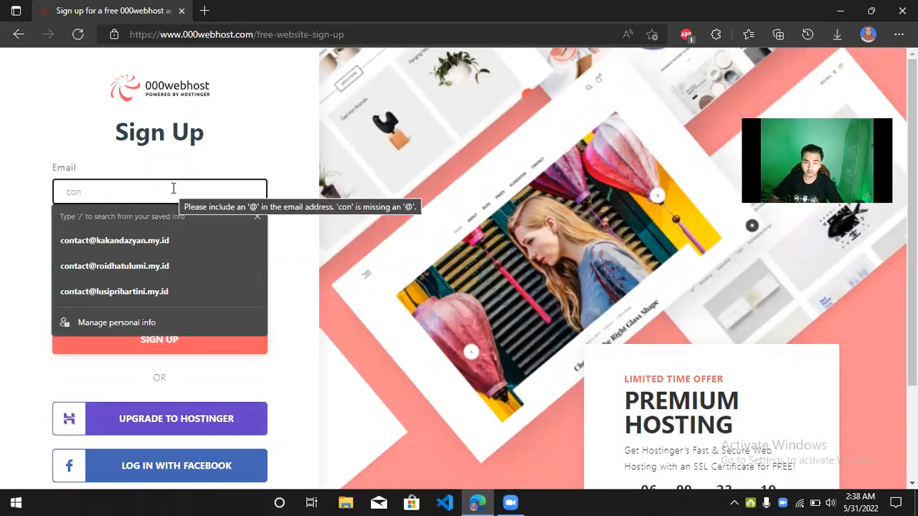
key("Down")
key("Down")
key("Up")
key("Return")
key("Tab")
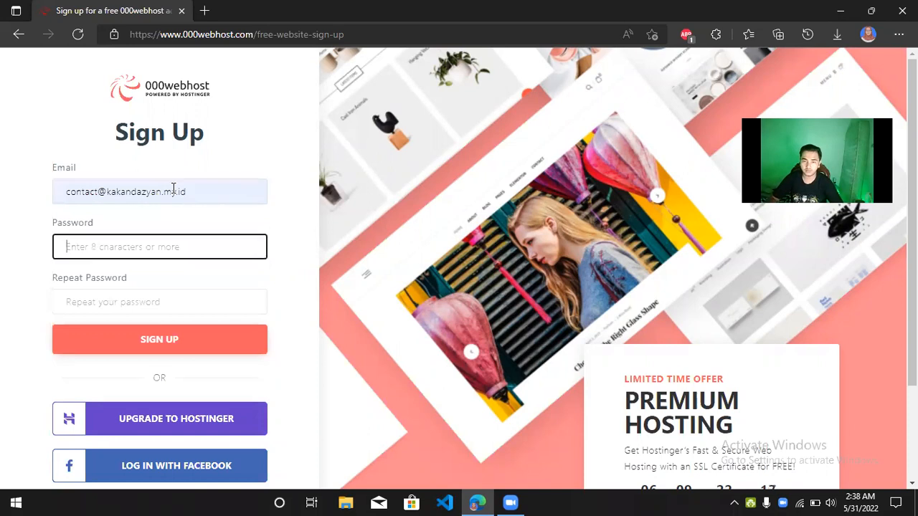
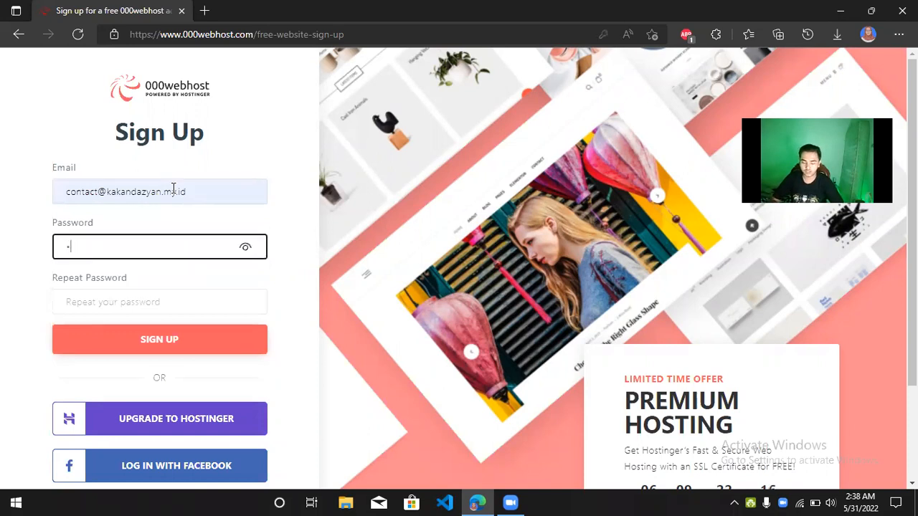
key("Tab")
Replace the rejected email with a different saved email address.
left_click(173, 190)
left_click(204, 192)
key("ctrl+a")
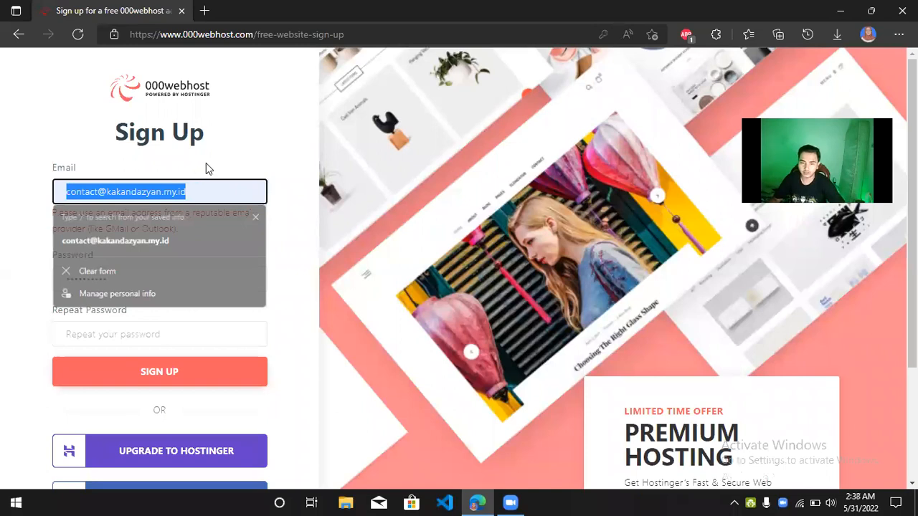
key("BackSpace")
left_click(183, 193)
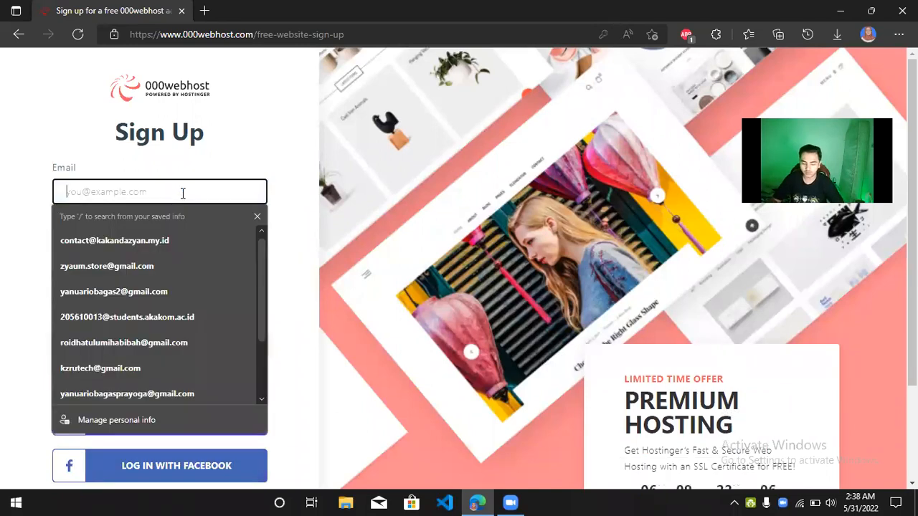
type("yanu")
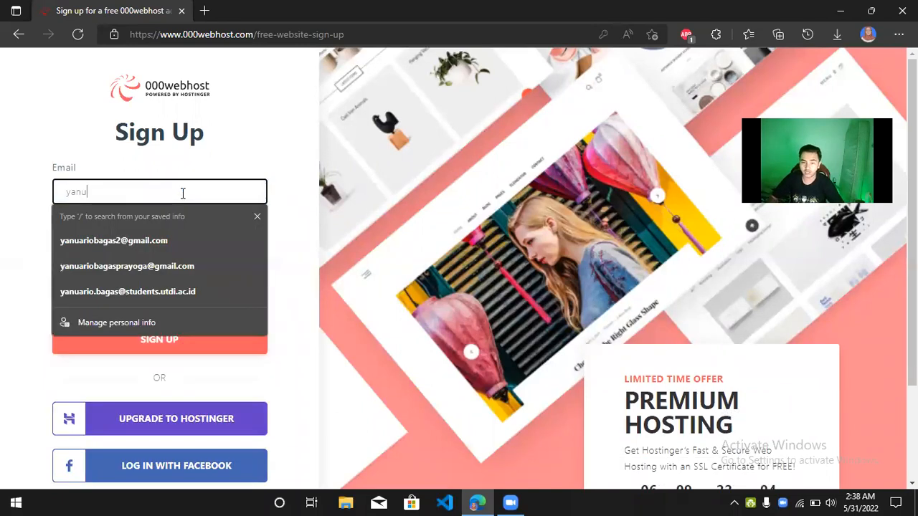
key("Down")
key("Down")
key("Down")
key("Return")
key("Tab")
key("Tab")
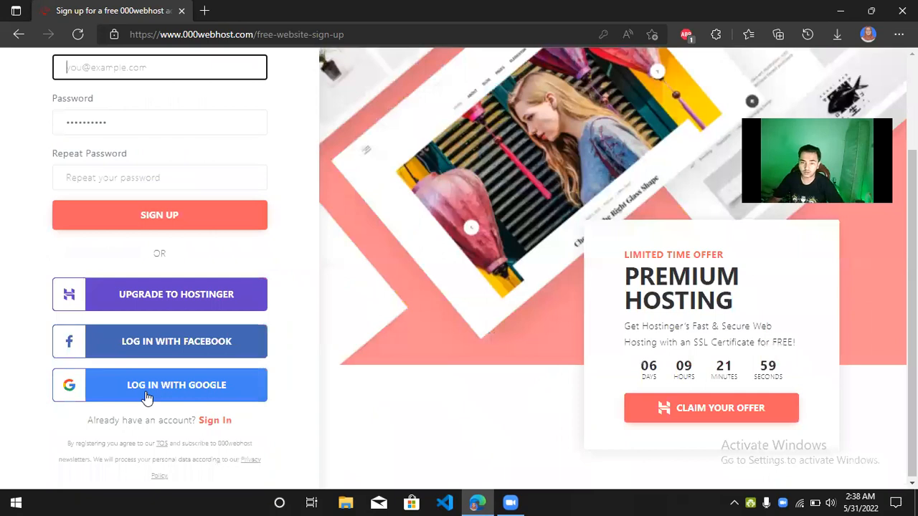
Choose LOG IN WITH GOOGLE and pick a saved Google account from the chooser.
left_click(234, 388)
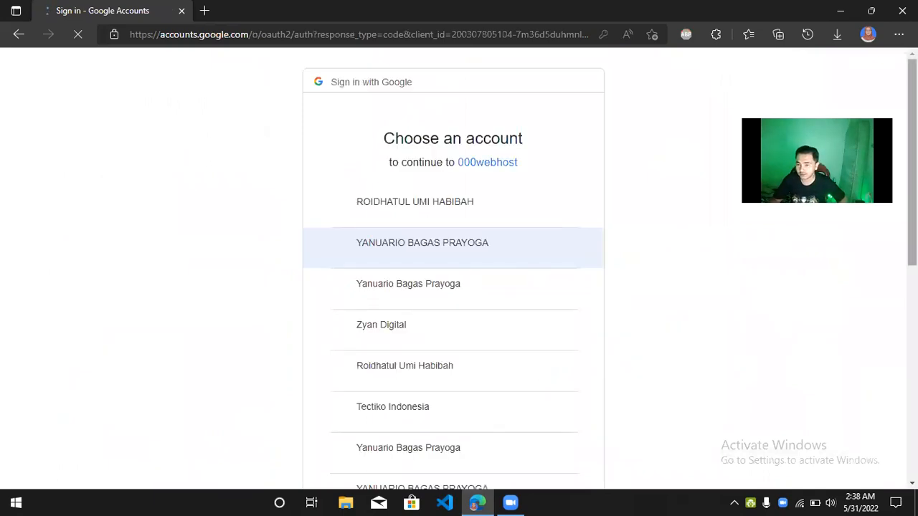
scroll(453, 287, "down", 4)
scroll(453, 286, "up", 4)
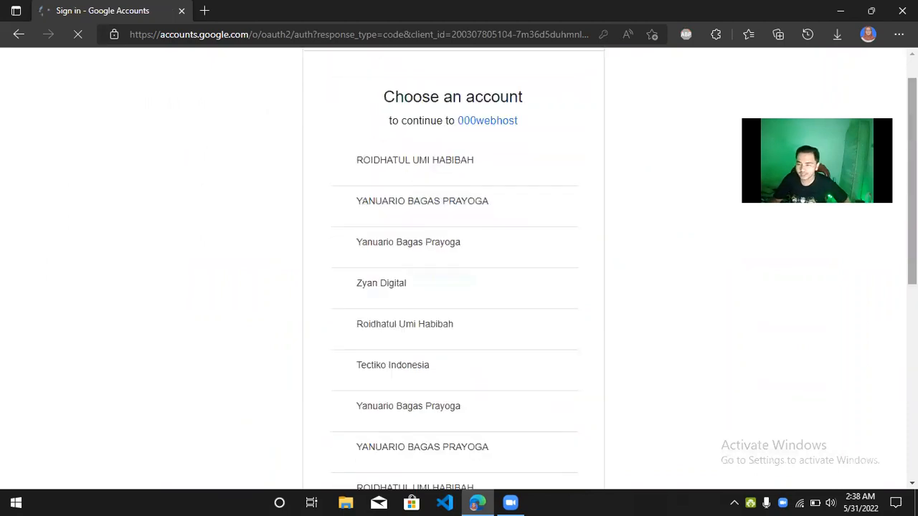
scroll(453, 287, "up", 1)
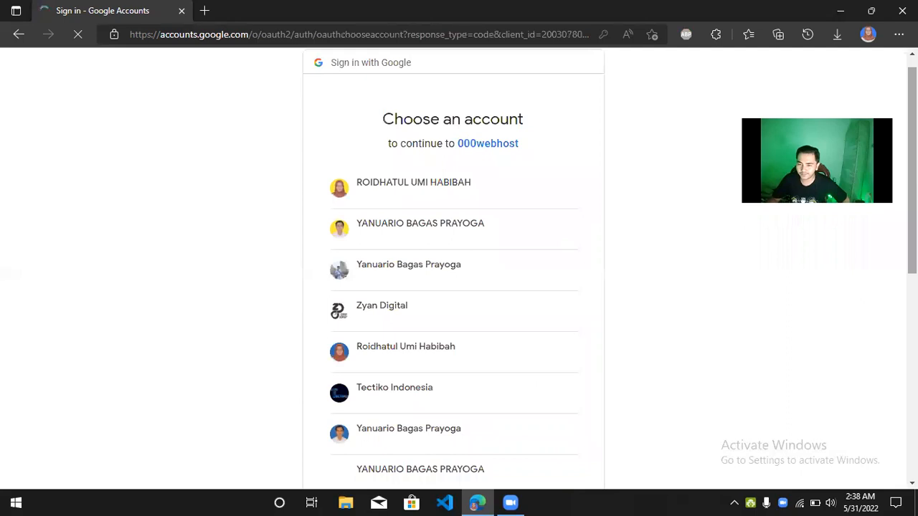
scroll(453, 287, "down", 4)
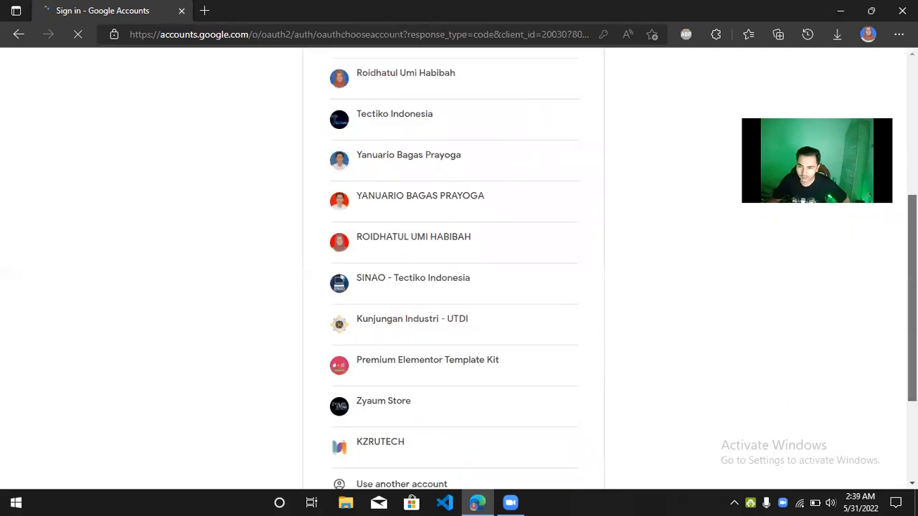
scroll(453, 286, "up", 1)
scroll(453, 287, "up", 1)
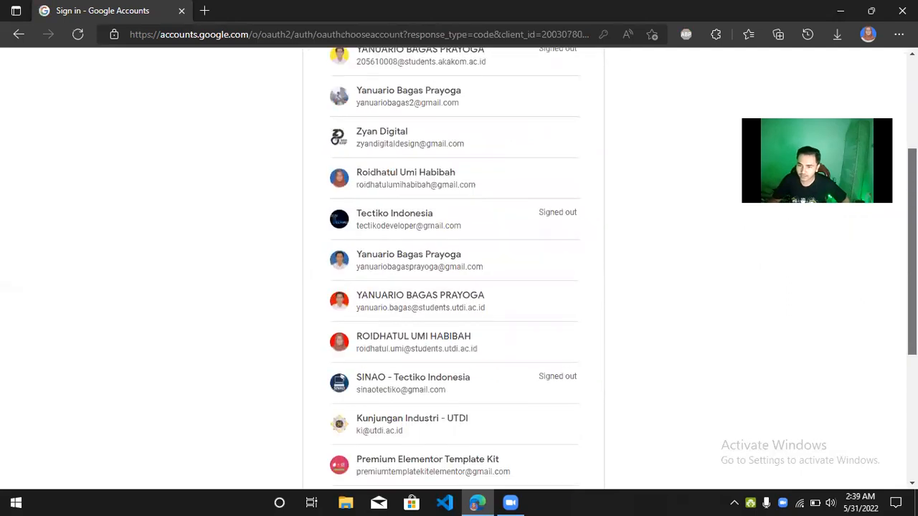
scroll(486, 319, "up", 2)
scroll(486, 319, "down", 4)
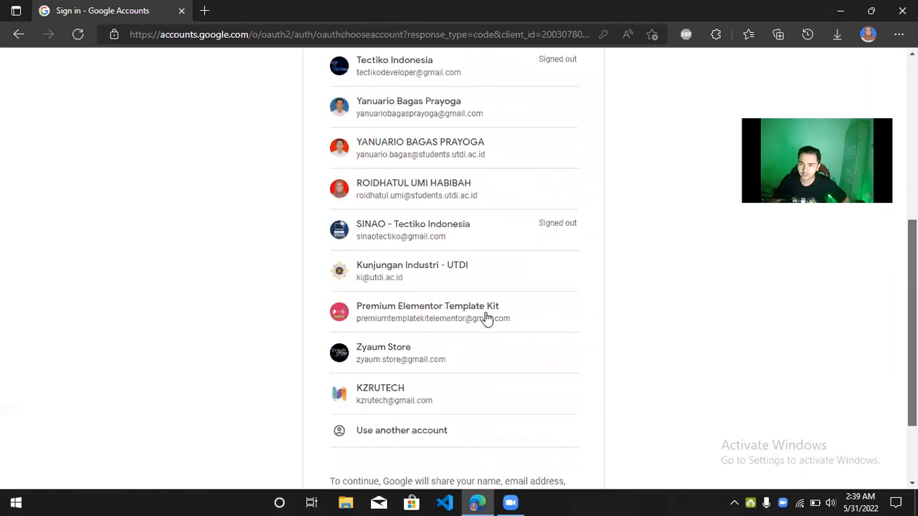
left_click(574, 320)
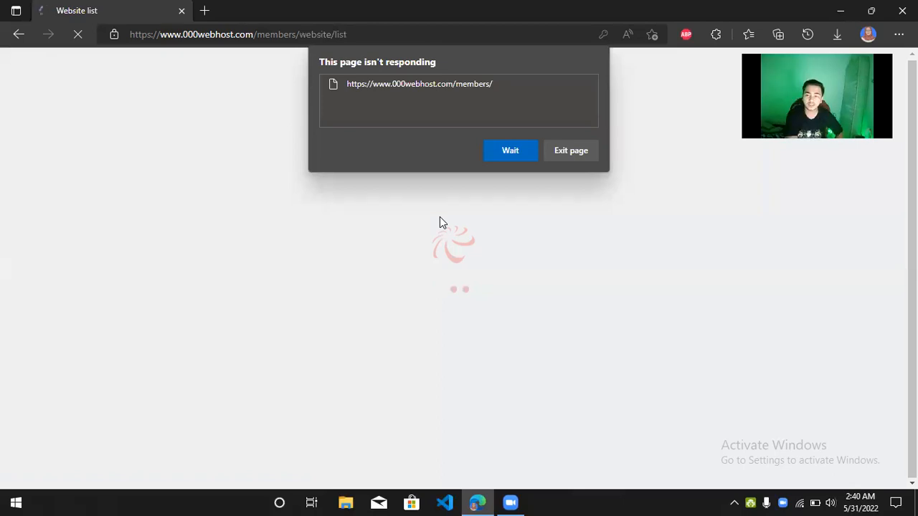
Wait out the unresponsive page and start a new website with LET'S CREATE SOME MAGIC.
left_click(499, 153)
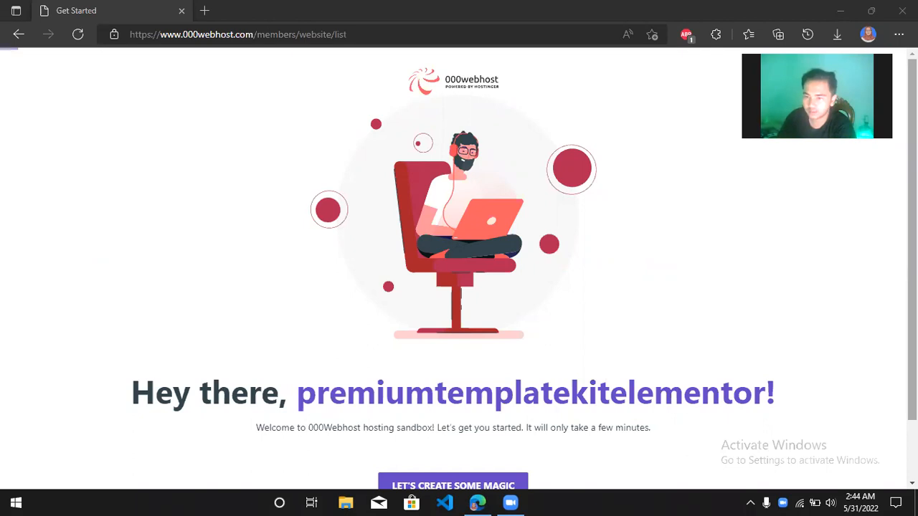
scroll(594, 244, "down", 2)
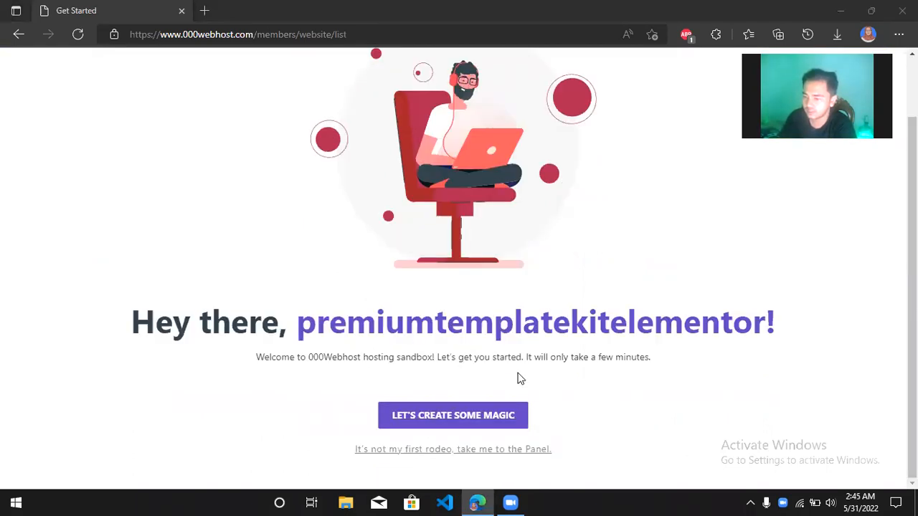
left_click(586, 264)
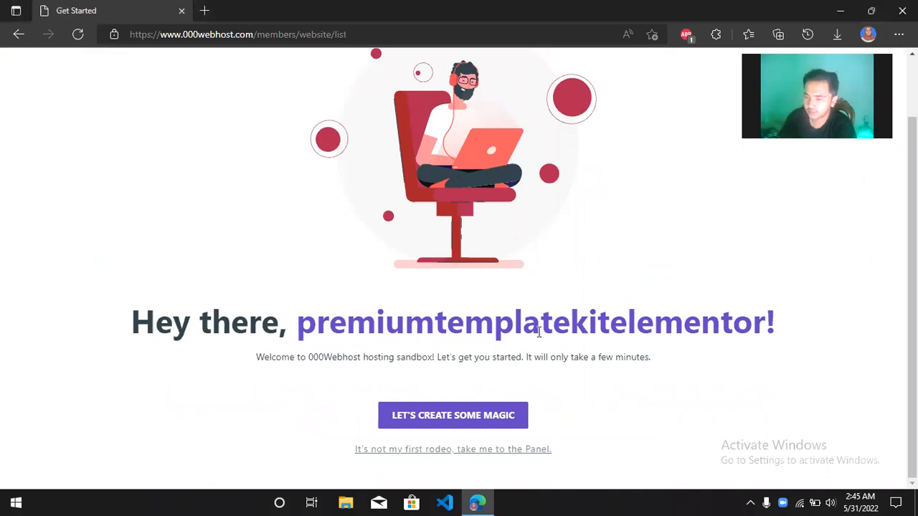
left_click(484, 425)
scroll(559, 415, "up", 4)
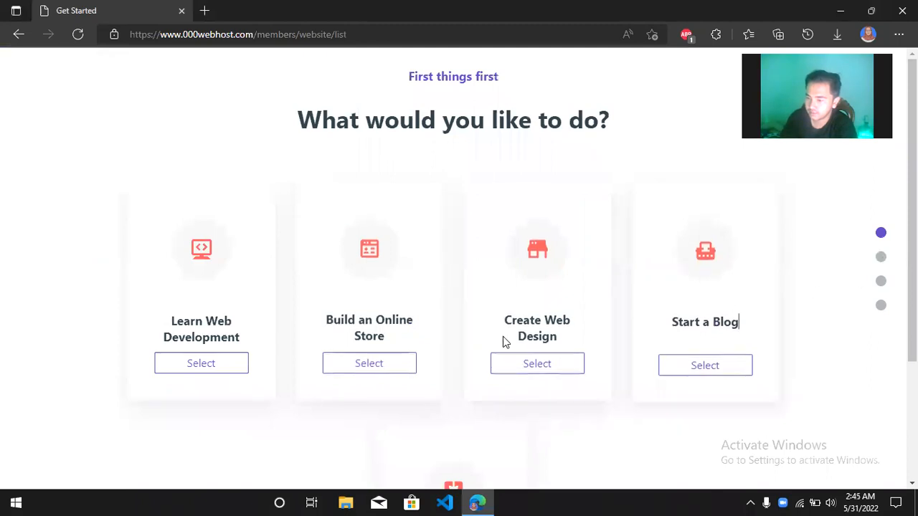
Choose Other, name the website 'zyan', set a website password and submit.
scroll(552, 402, "down", 3)
left_click(459, 424)
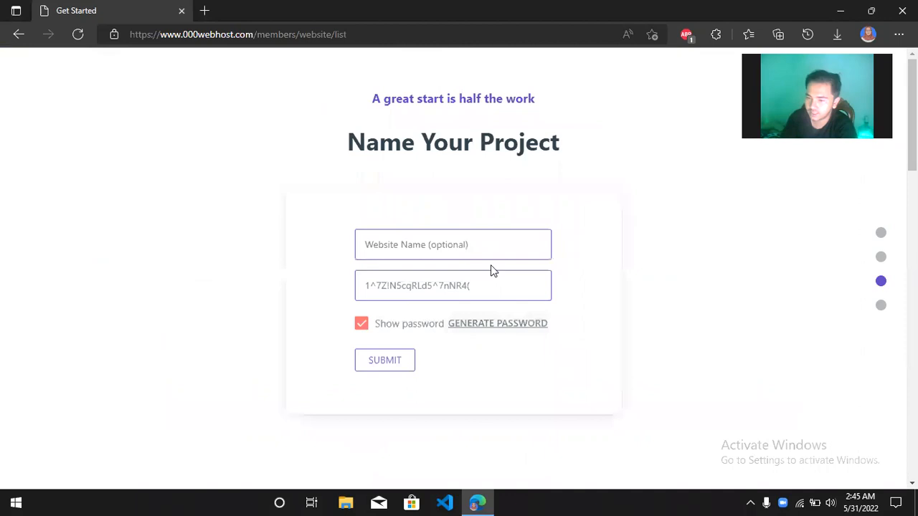
left_click(489, 251)
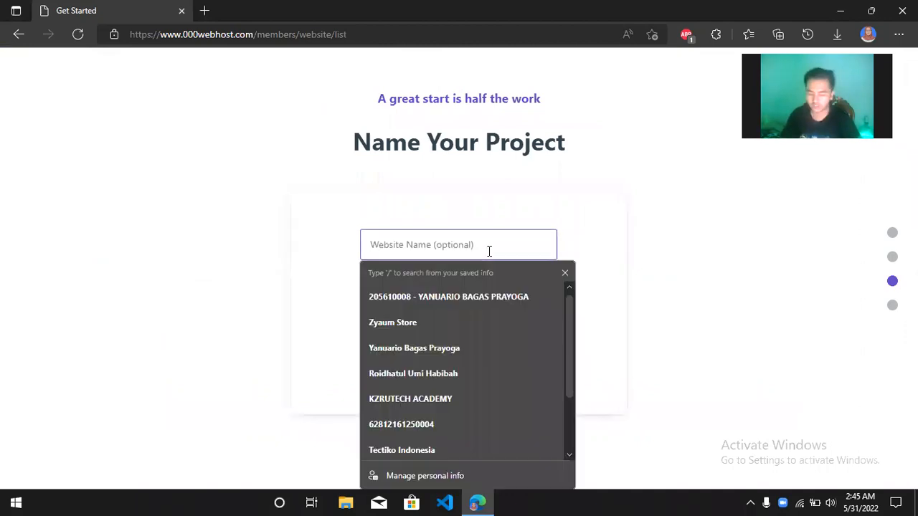
type("zyan")
key("Tab")
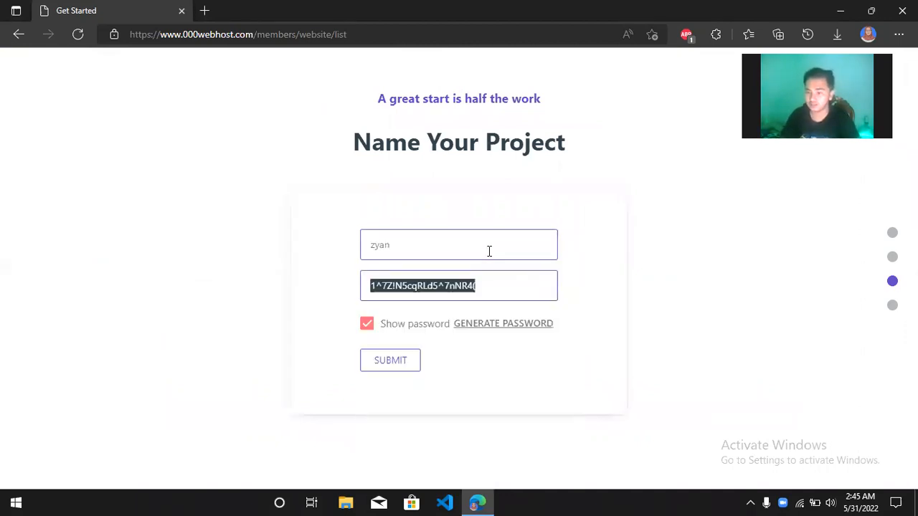
key("Tab")
triple_click(482, 278)
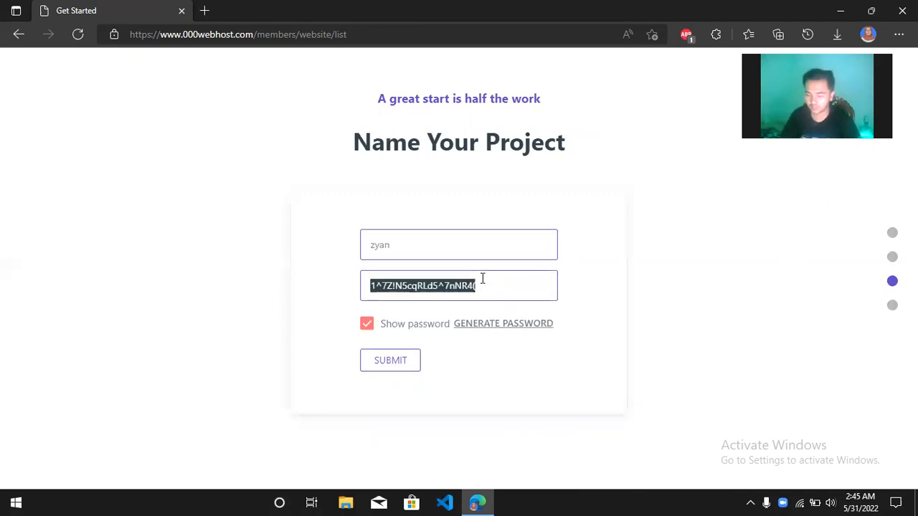
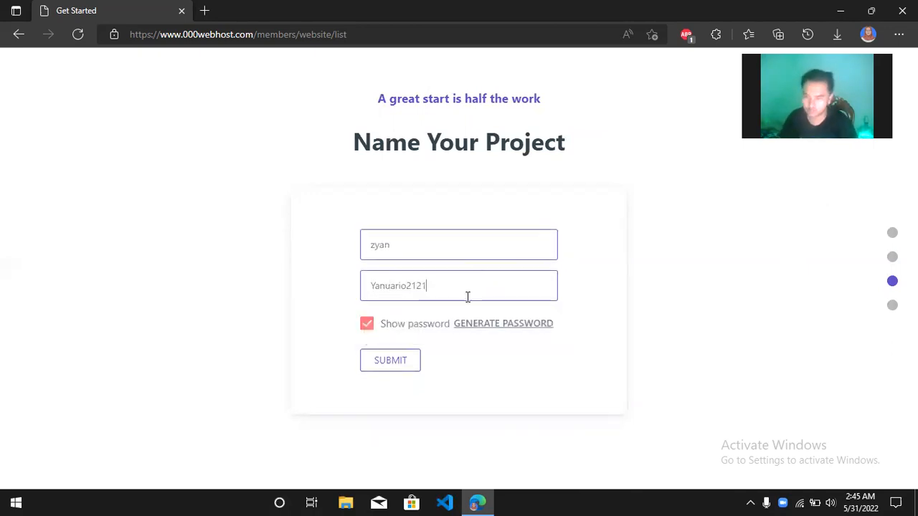
key("Return")
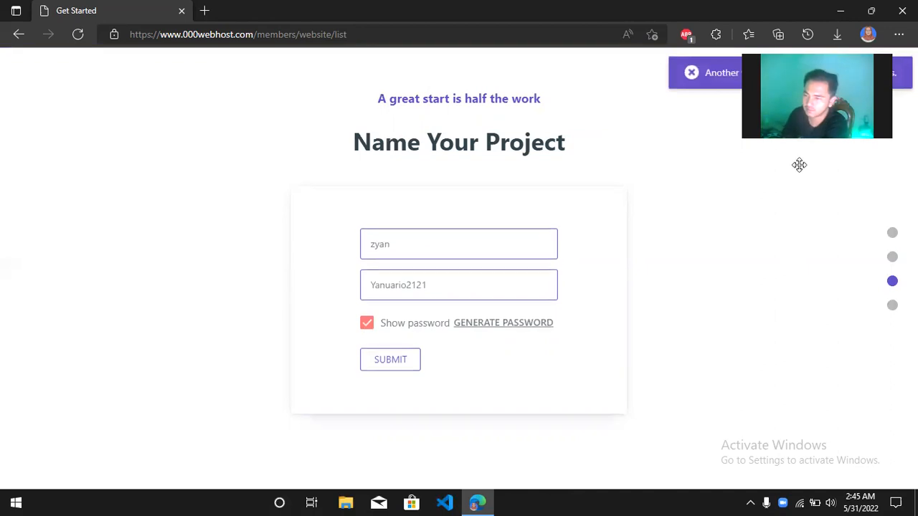
Rename the taken website to 'zyanhtml' and submit it again.
left_click(421, 245)
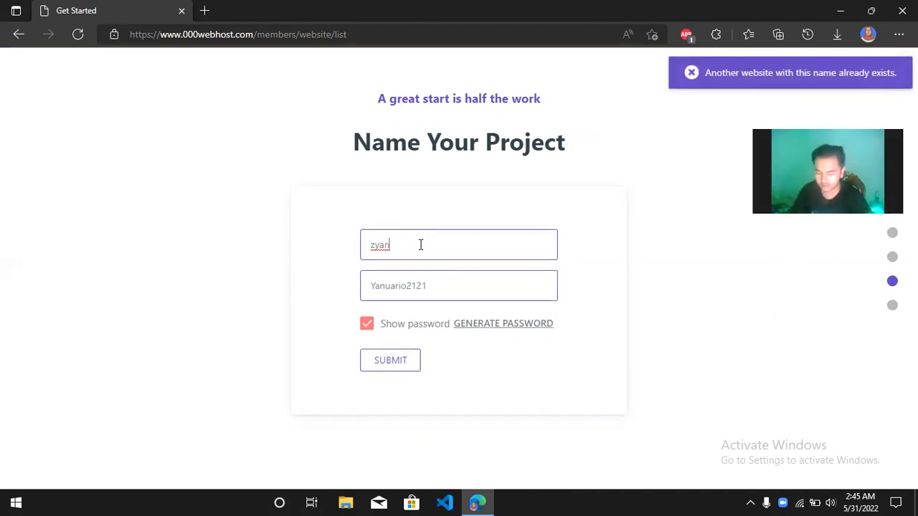
type("html")
left_click(399, 370)
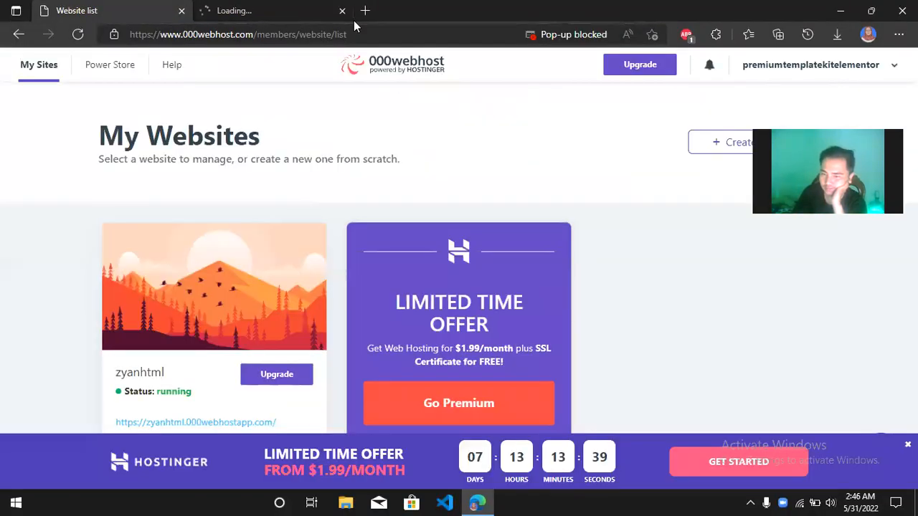
Open zyanhtml.000webhostapp.com in a new tab and confirm it shows the default 'Hooray' page.
left_click(278, 13)
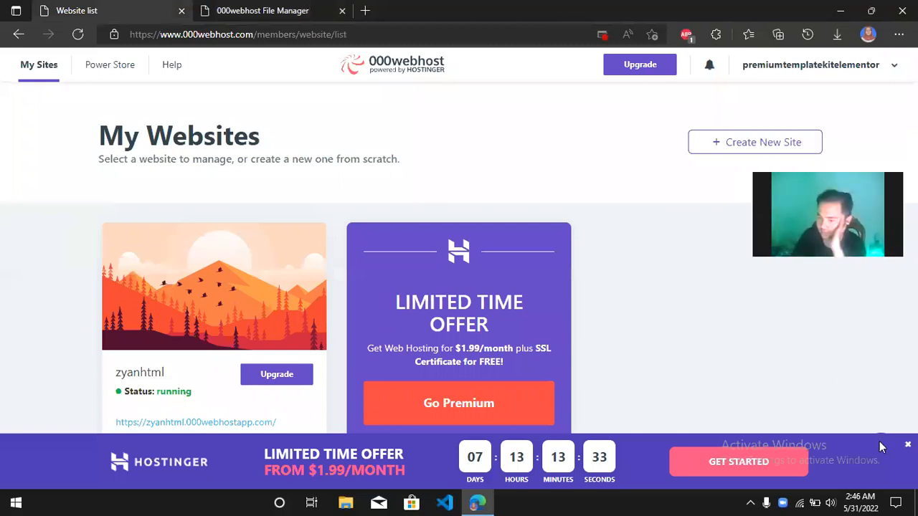
right_click(237, 425)
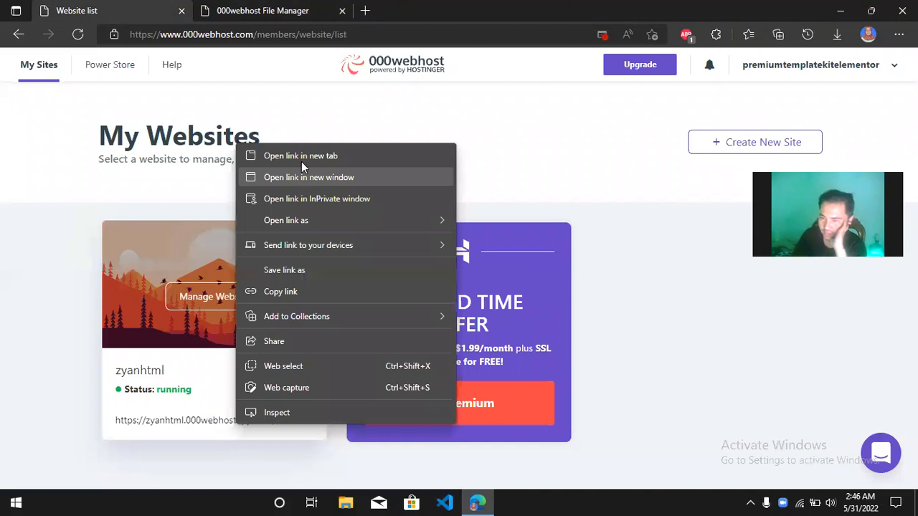
left_click(301, 156)
left_click(430, 10)
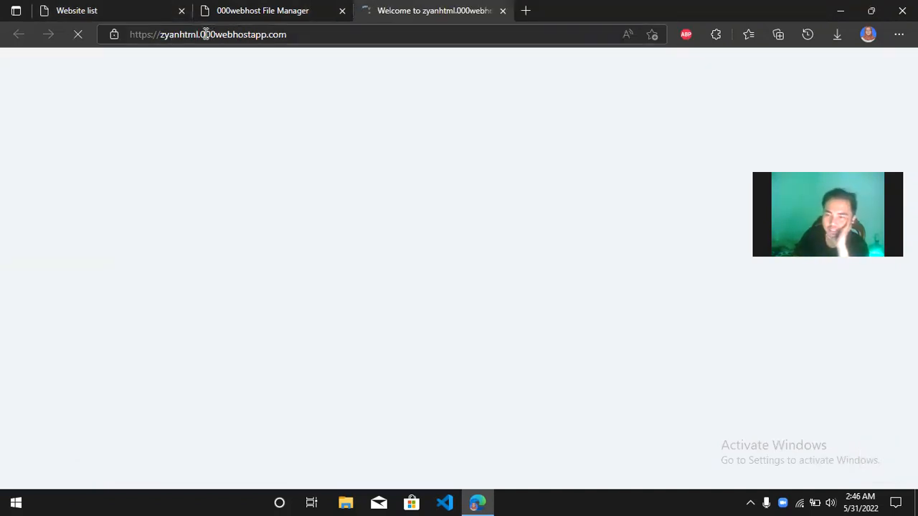
left_click_drag(204, 33, 286, 34)
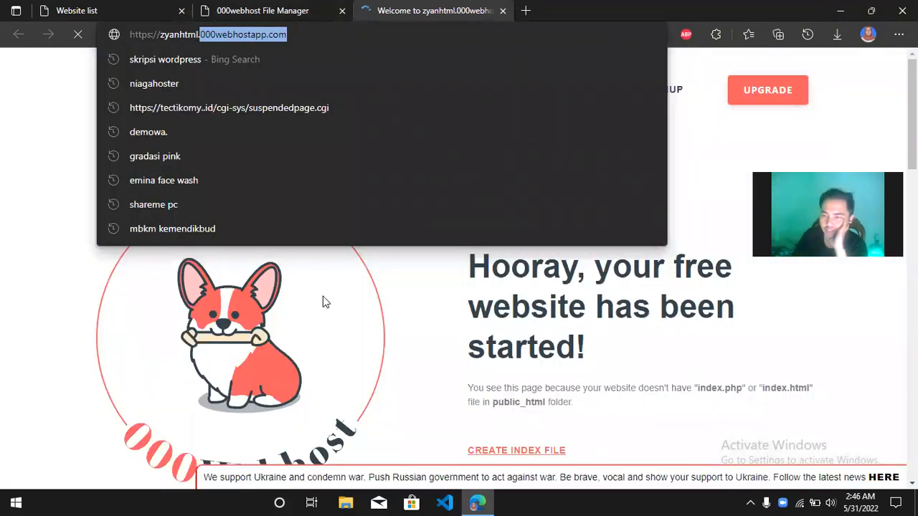
scroll(543, 175, "down", 1)
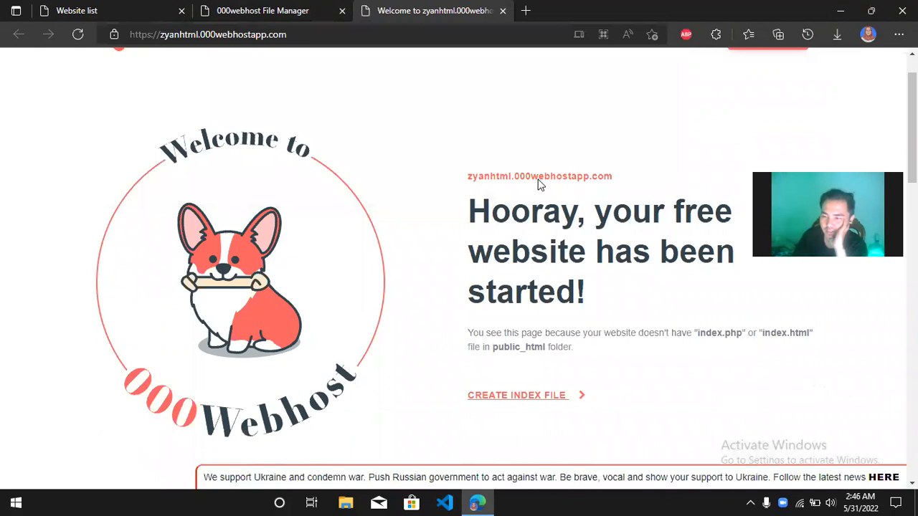
scroll(532, 183, "down", 5)
scroll(459, 258, "up", 10)
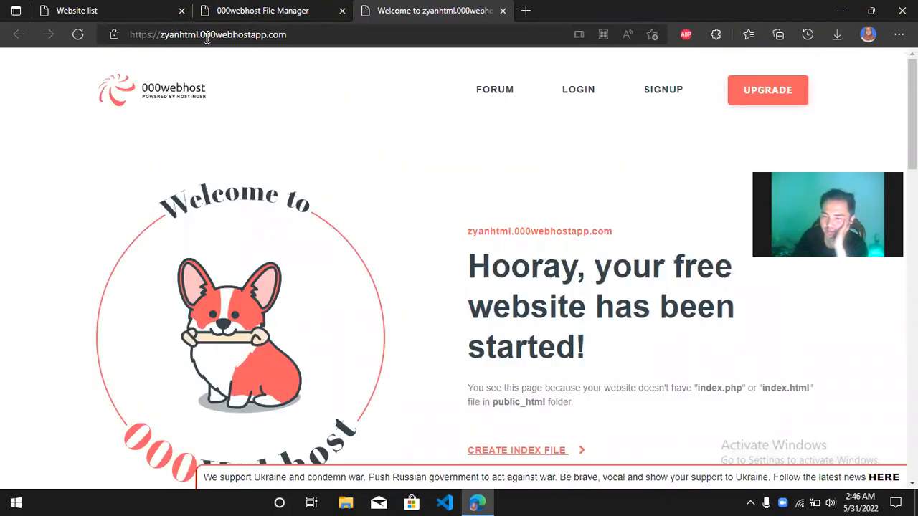
left_click_drag(201, 36, 179, 34)
left_click(264, 6)
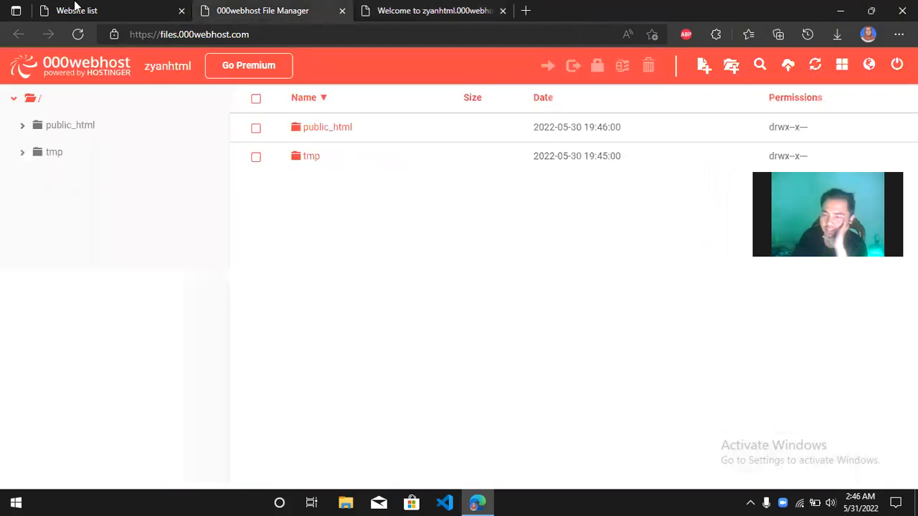
In My Websites, open zyanhtml's Quick Actions and choose Manage Website.
left_click(136, 11)
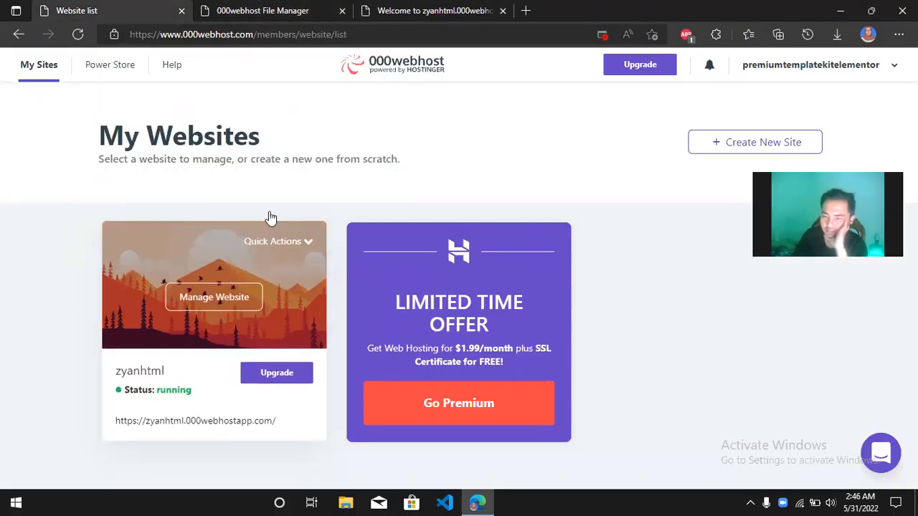
left_click(240, 8)
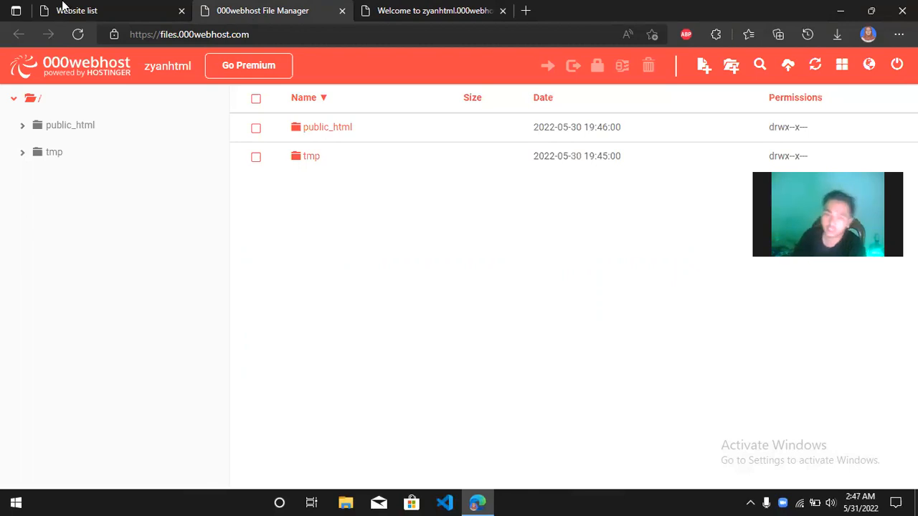
left_click(77, 10)
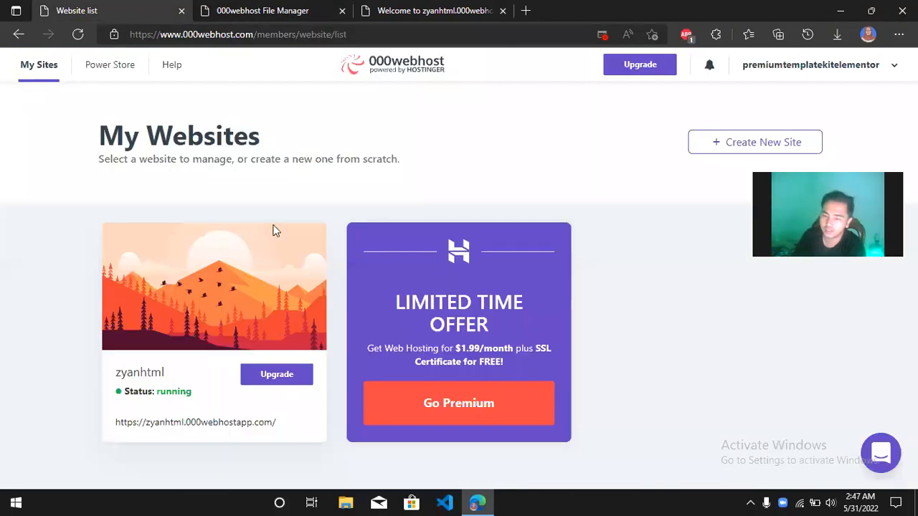
left_click(307, 248)
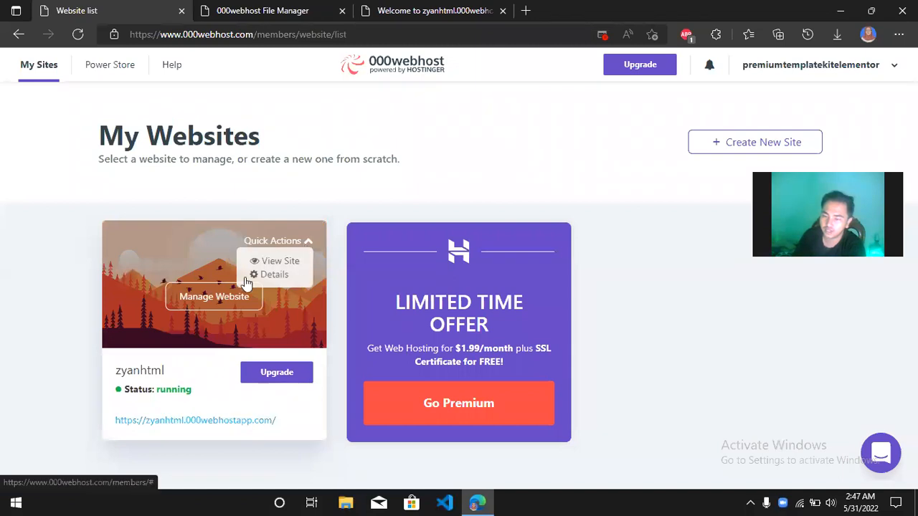
left_click(228, 298)
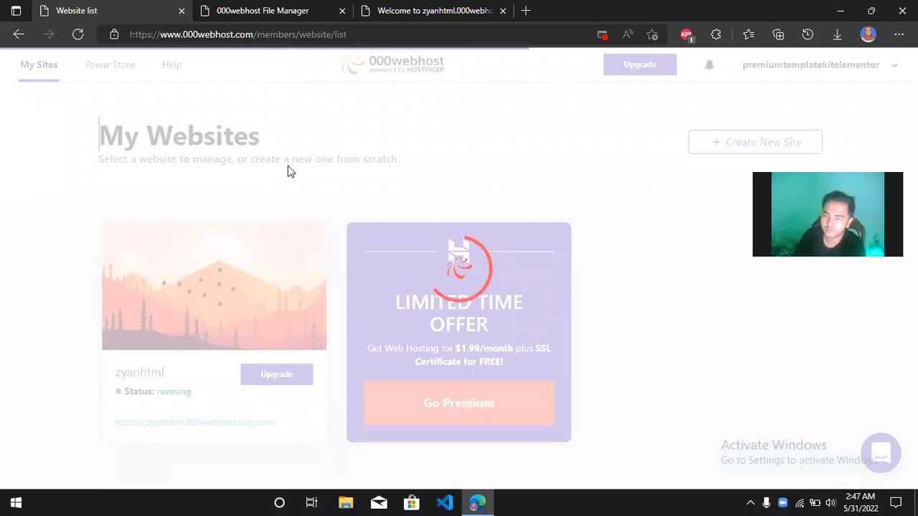
Switch between the file manager and zyanhtml's build dashboard, browsing Tools and returning Home.
left_click(233, 7)
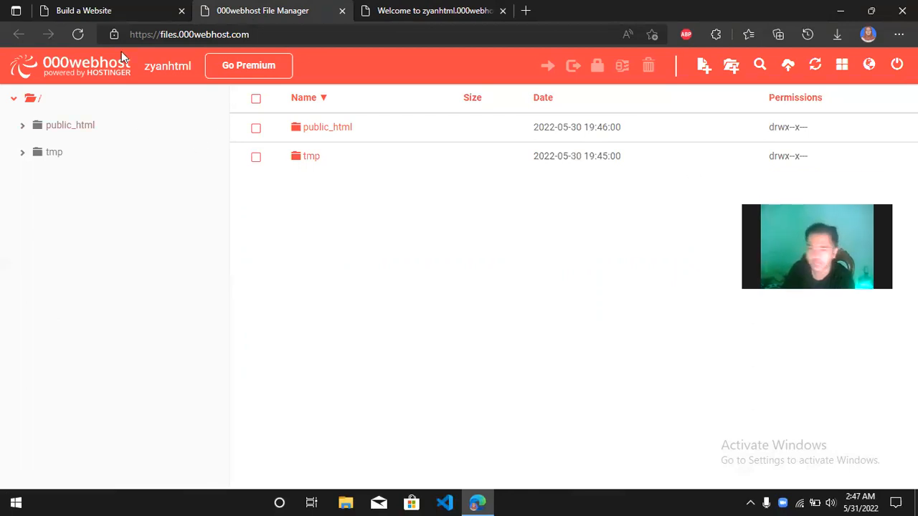
left_click(107, 10)
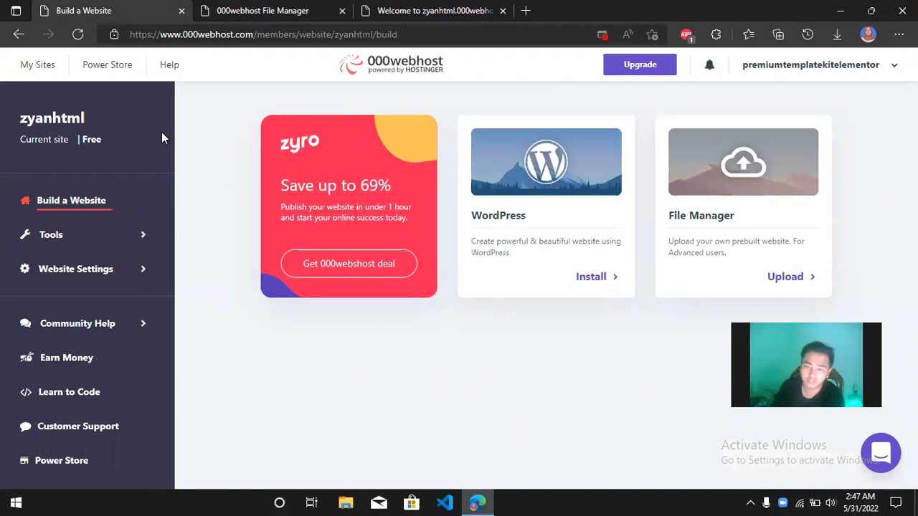
left_click(253, 11)
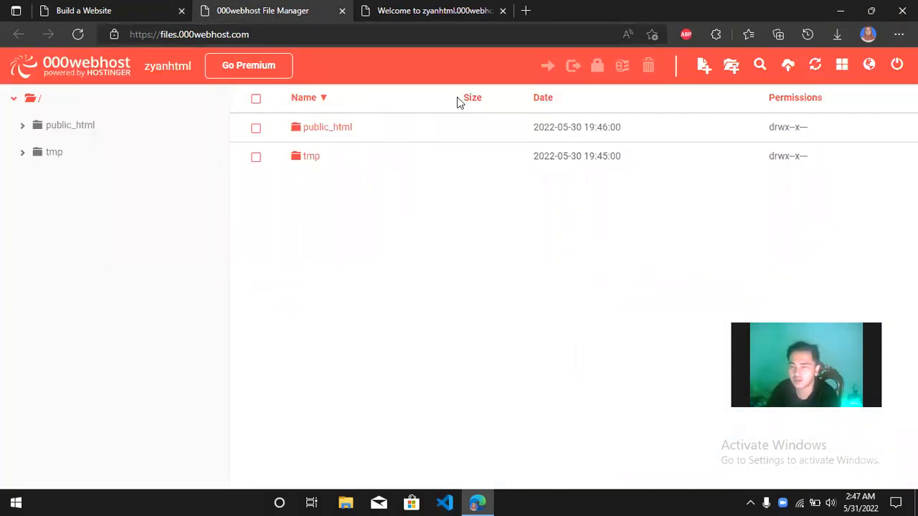
left_click(119, 8)
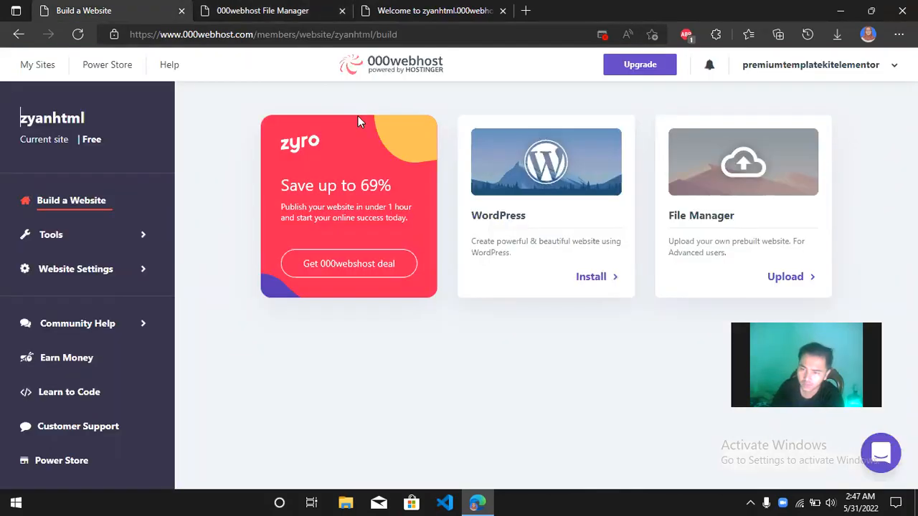
left_click(146, 239)
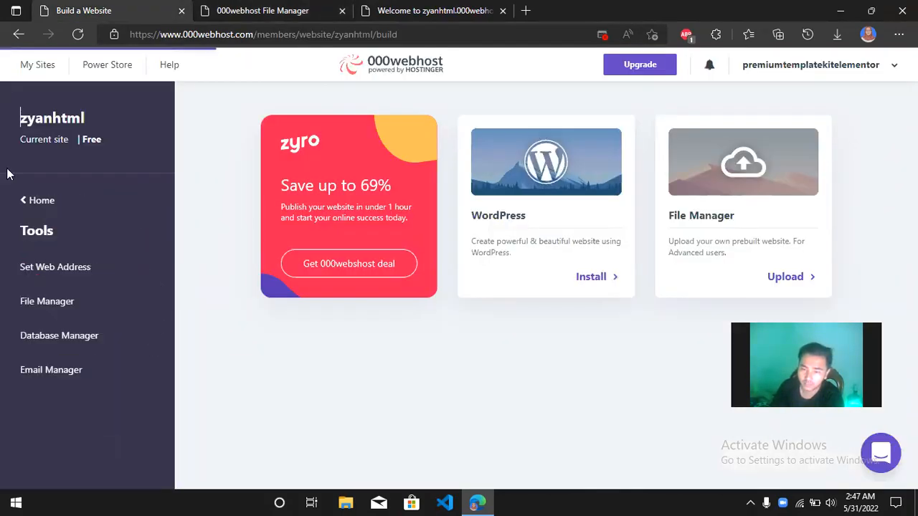
left_click(22, 202)
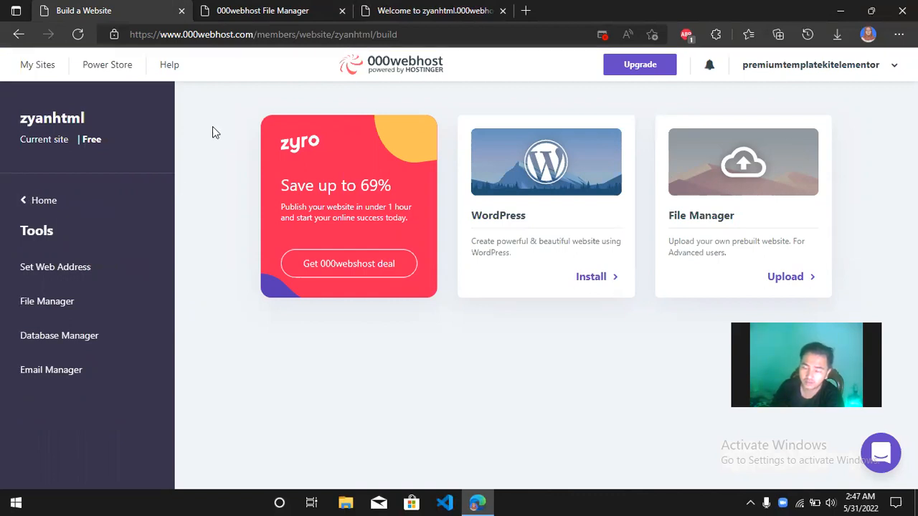
left_click(223, 13)
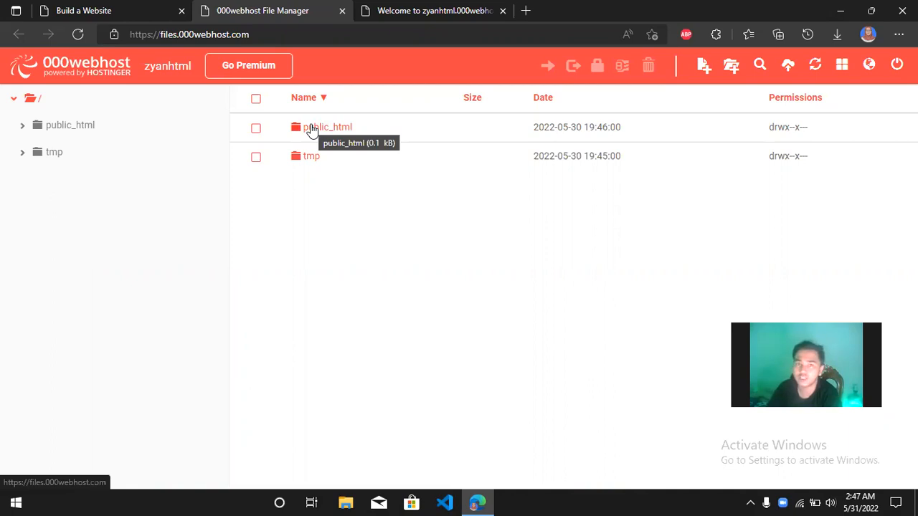
left_click(109, 8)
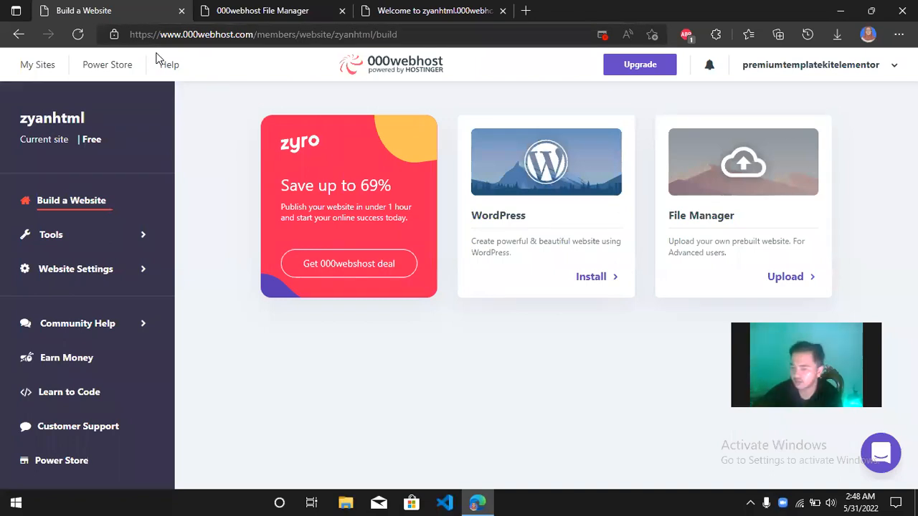
Browse the dashboard's Tools > File Manager and Website Settings, then switch to the file manager.
left_click(143, 239)
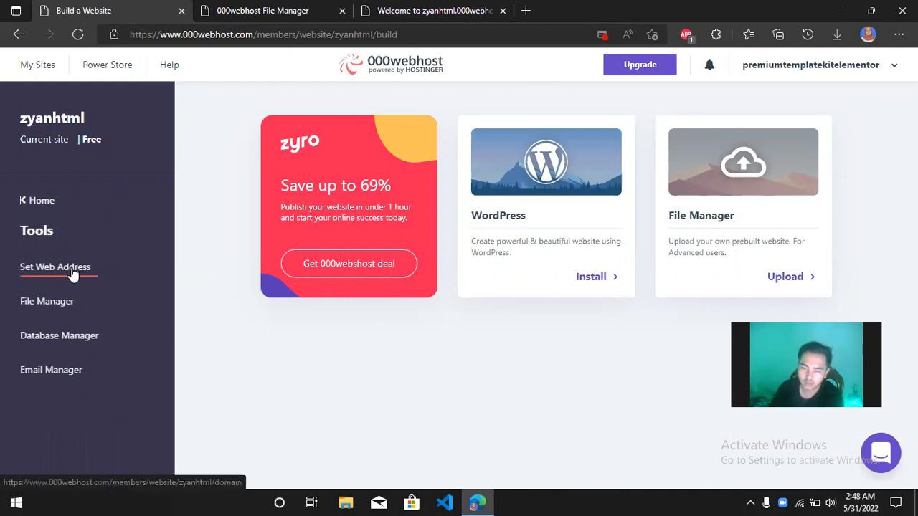
left_click(257, 14)
left_click(108, 11)
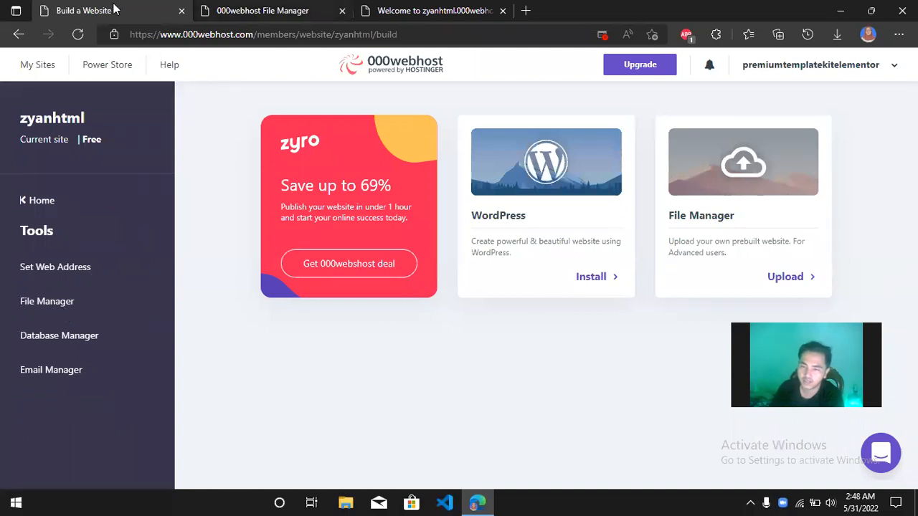
left_click(59, 304)
key("ctrl+shift+Tab")
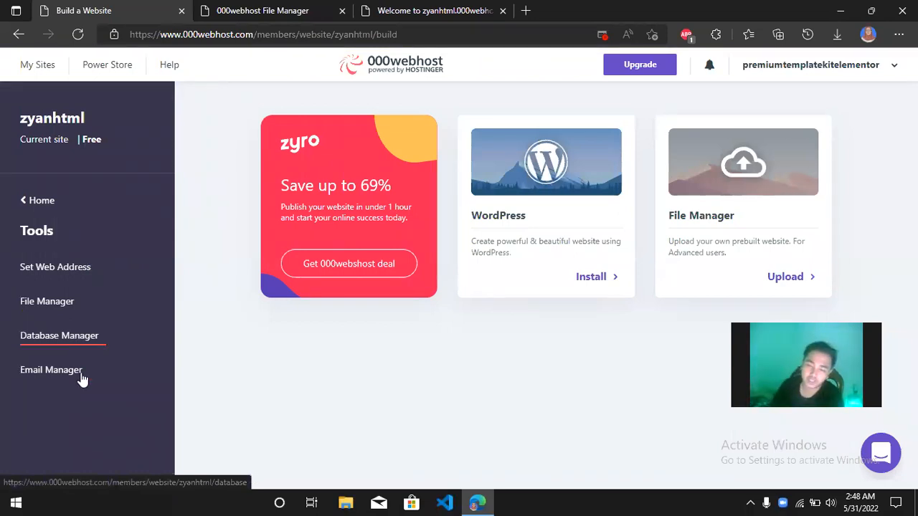
left_click(22, 208)
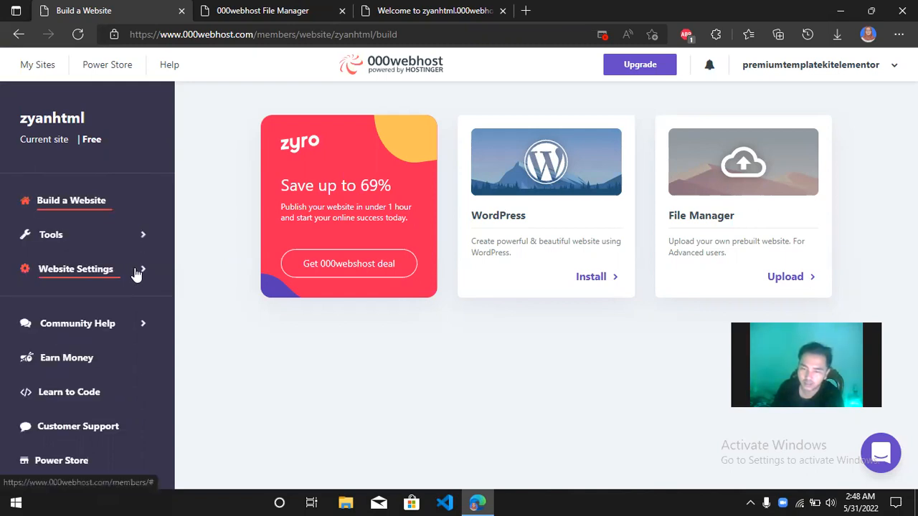
left_click(53, 283)
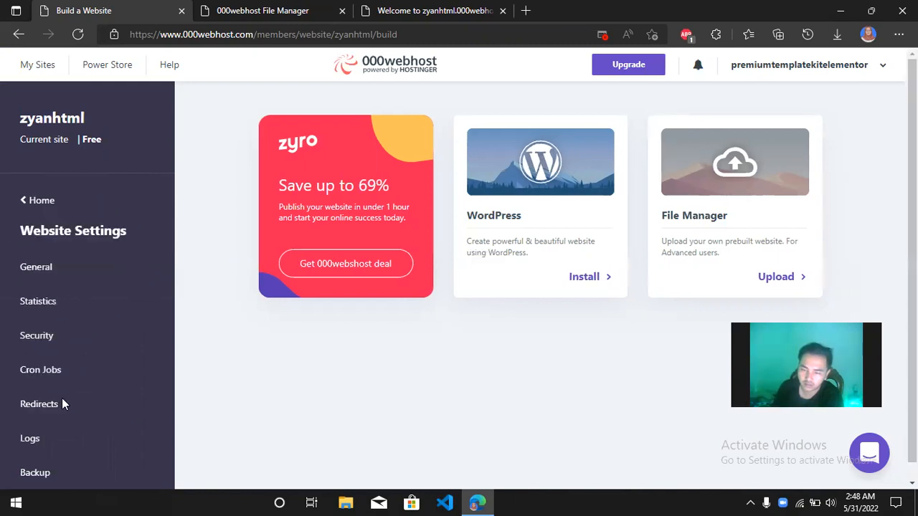
scroll(50, 396, "down", 1)
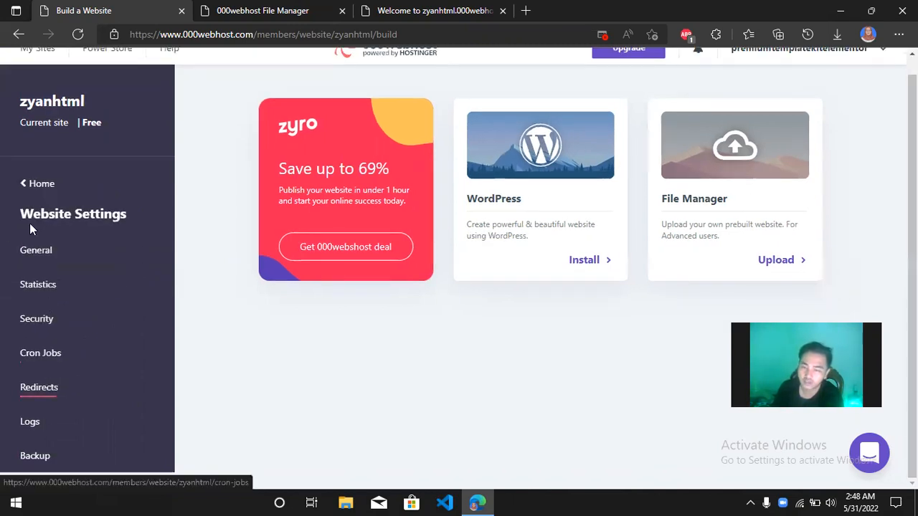
left_click(22, 188)
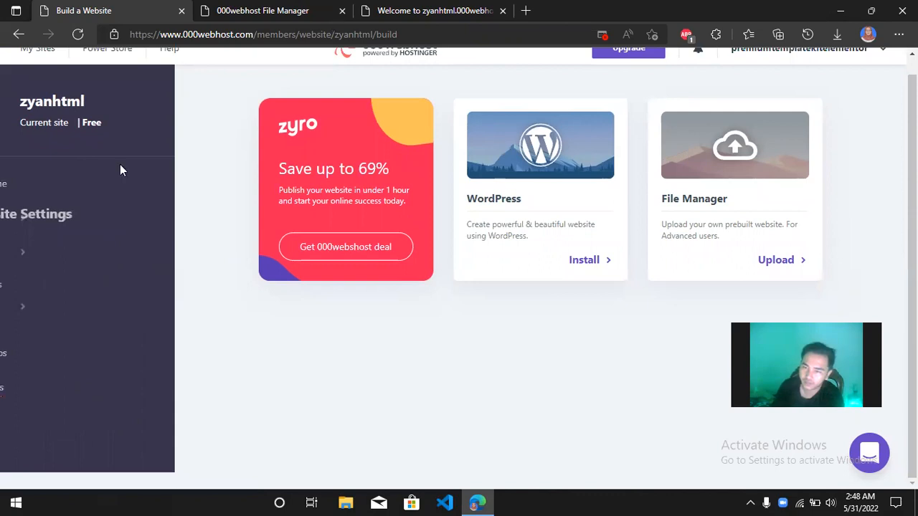
key("ctrl+Tab")
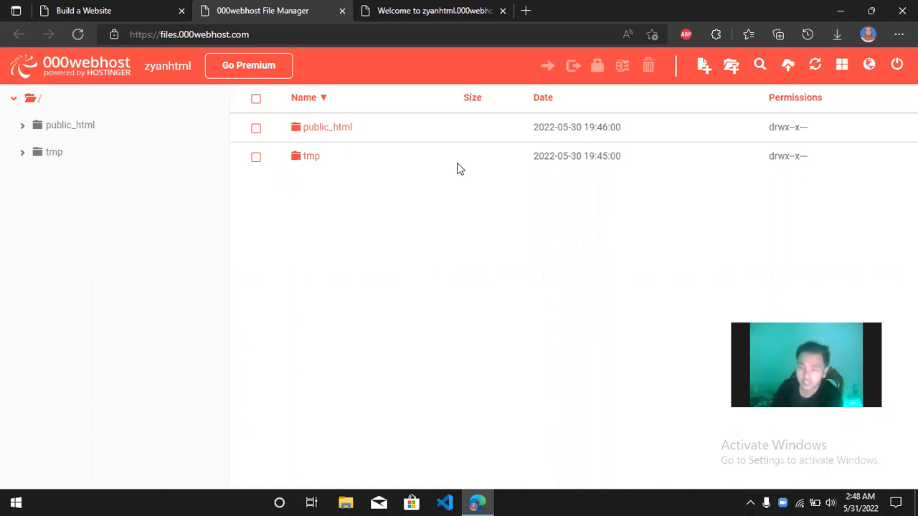
left_click(328, 129)
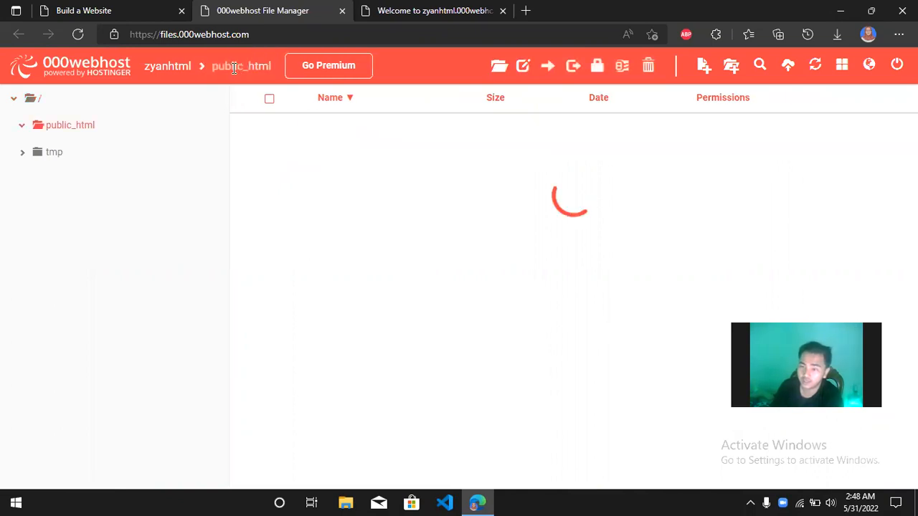
double_click(263, 67)
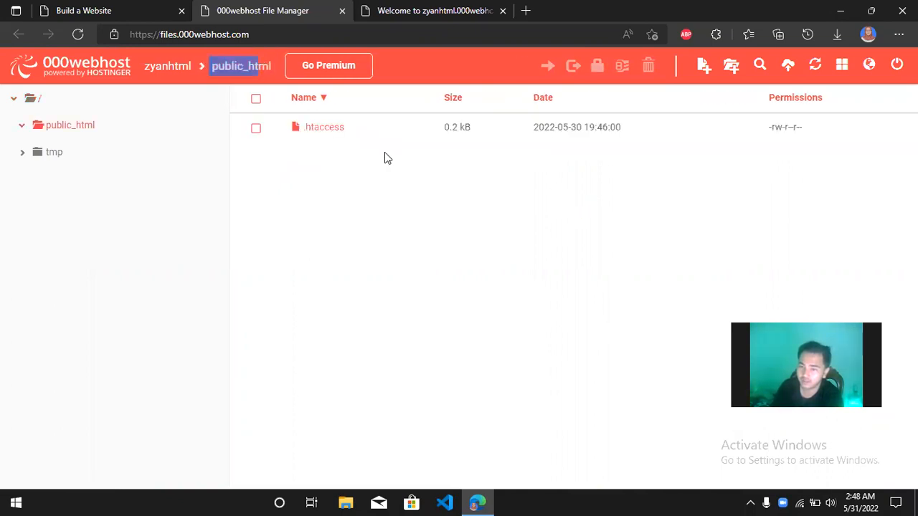
left_click(363, 130)
left_click(331, 138)
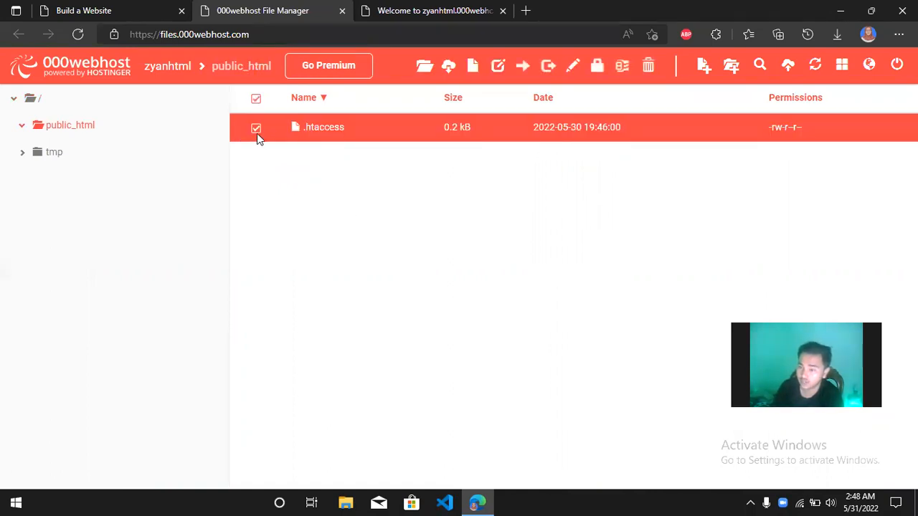
left_click(451, 112)
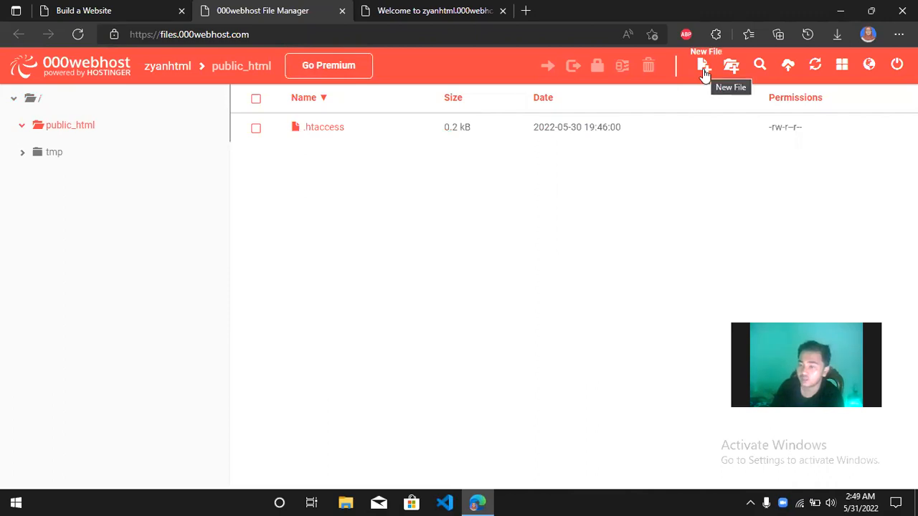
left_click(703, 68)
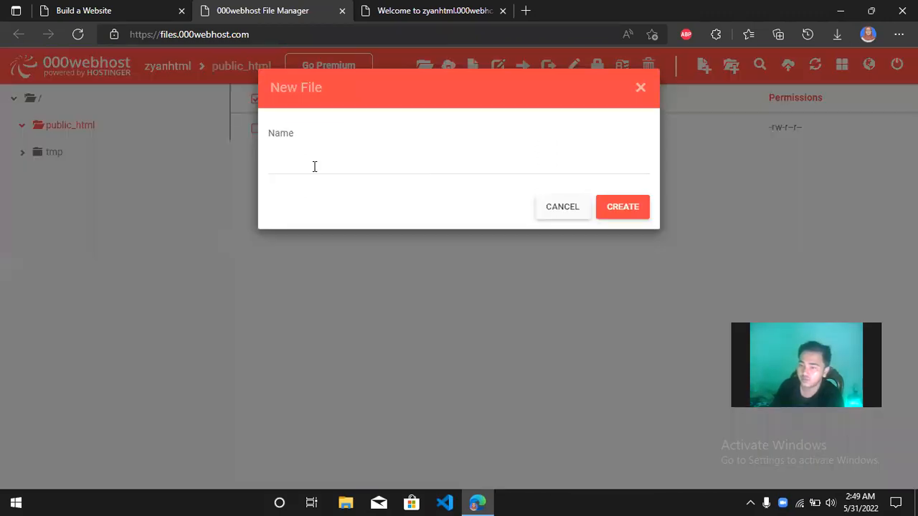
left_click(398, 158)
type("z")
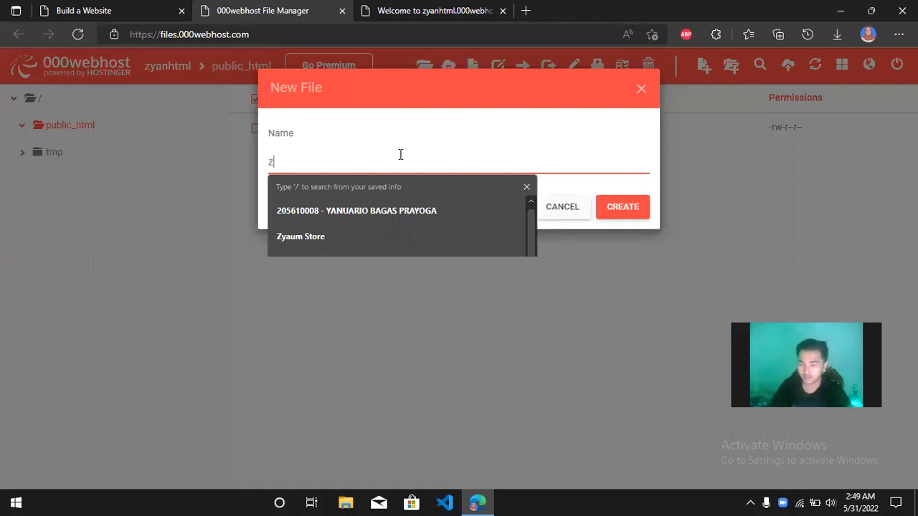
key("BackSpace")
type("co")
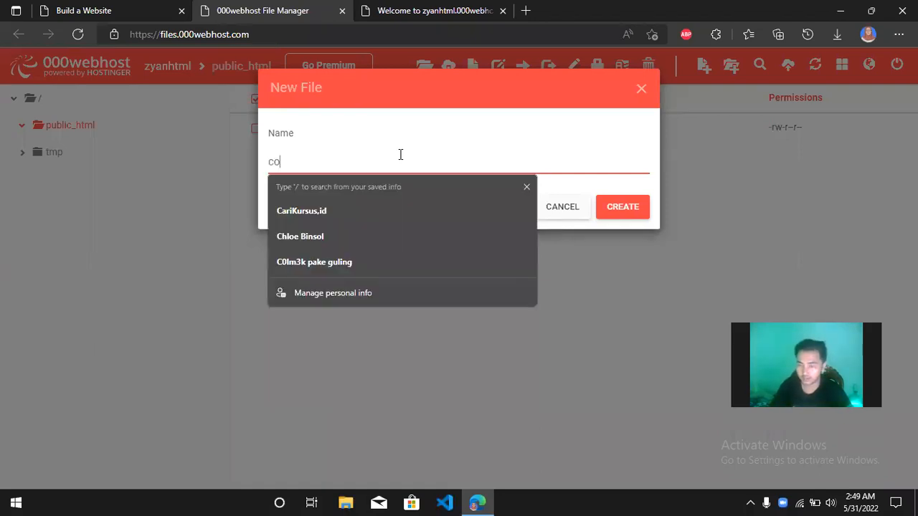
key("BackSpace")
key("BackSpace")
type("ince")
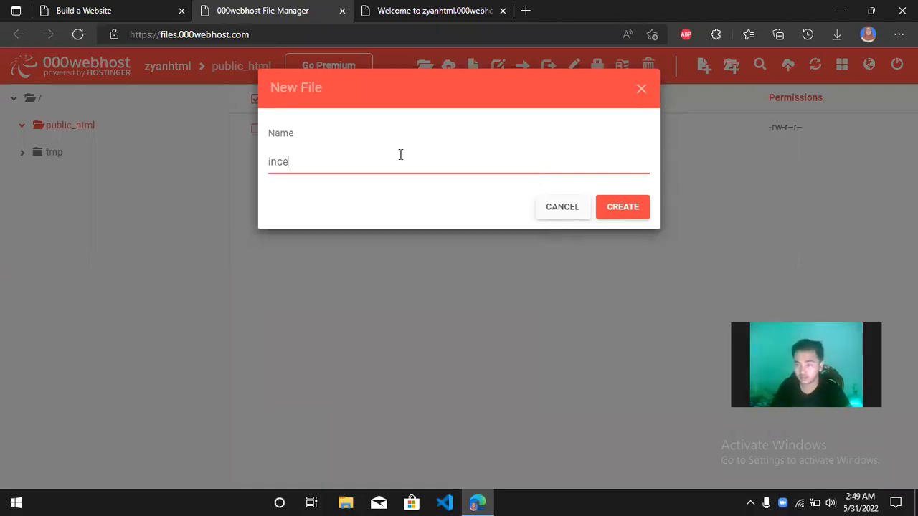
type("x.h")
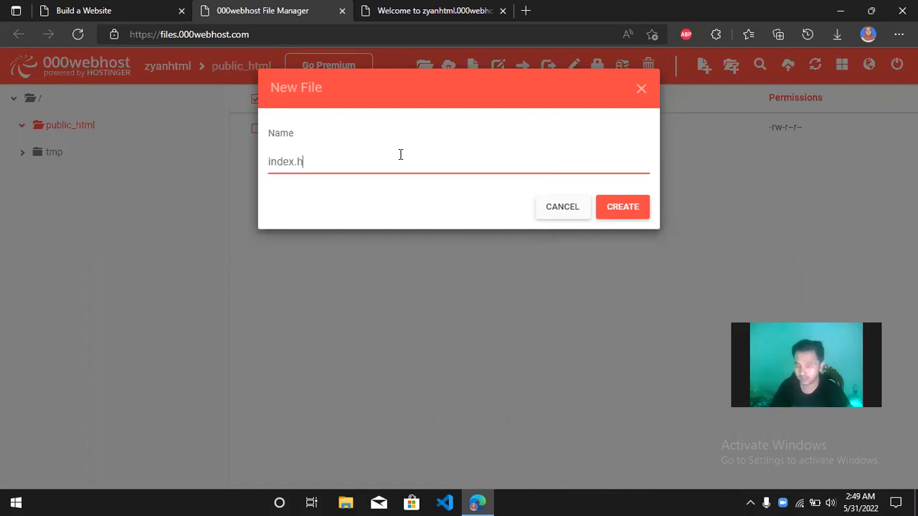
type("tml")
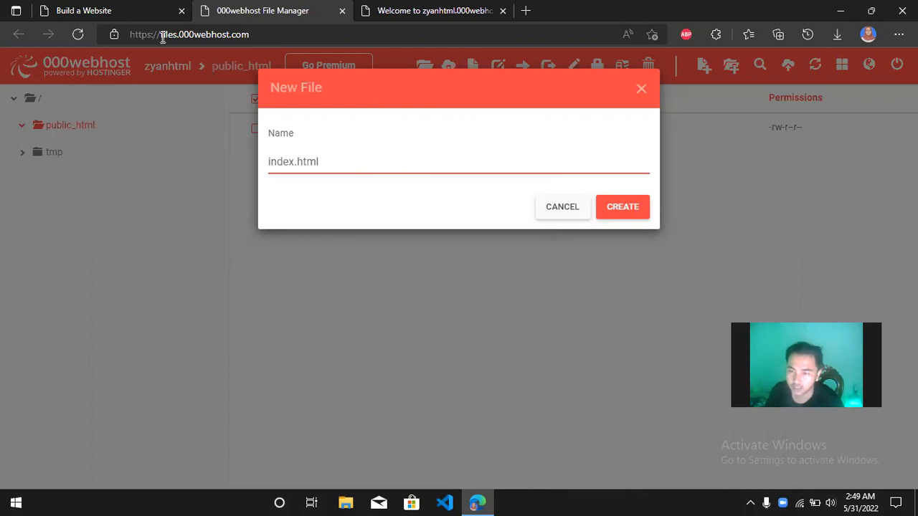
key("ctrl+Tab")
key("ctrl+l")
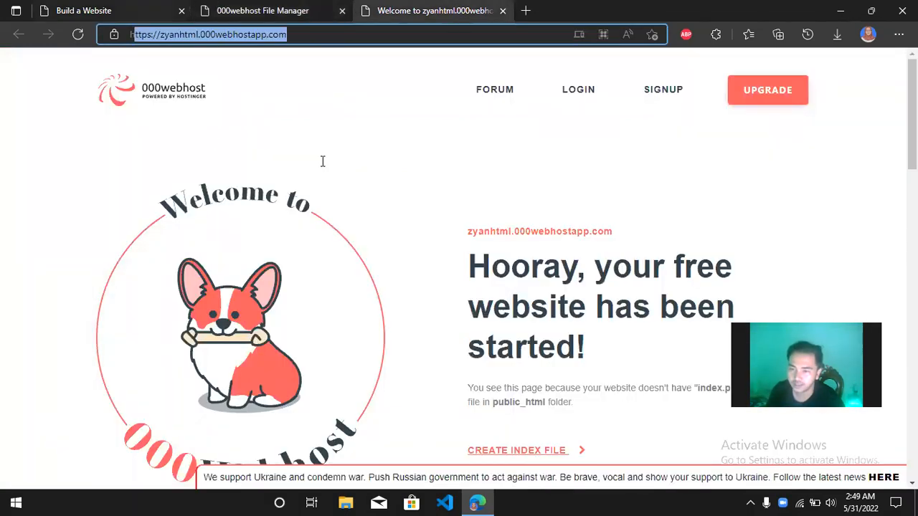
key("ctrl+shift+Tab")
left_click(563, 208)
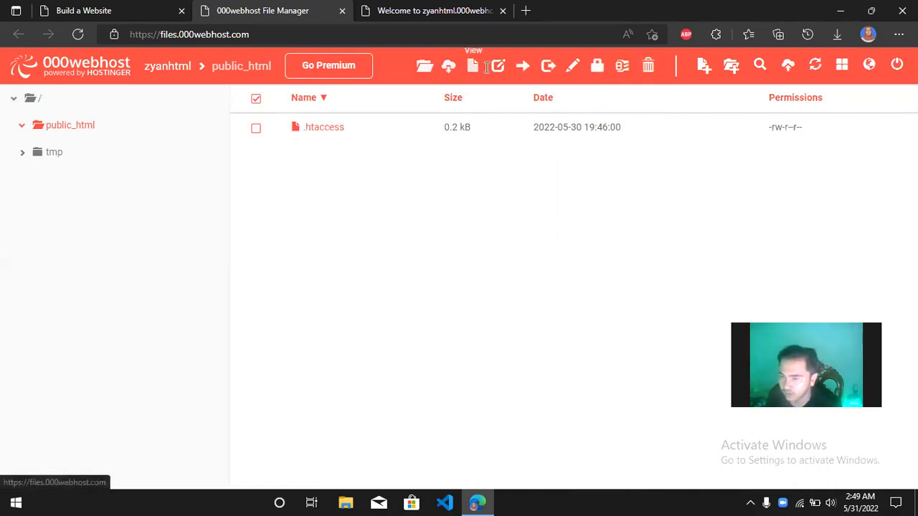
Start an upload to public_html and pick the Uxos Free Website Template ZIP from Desktop.
left_click(788, 66)
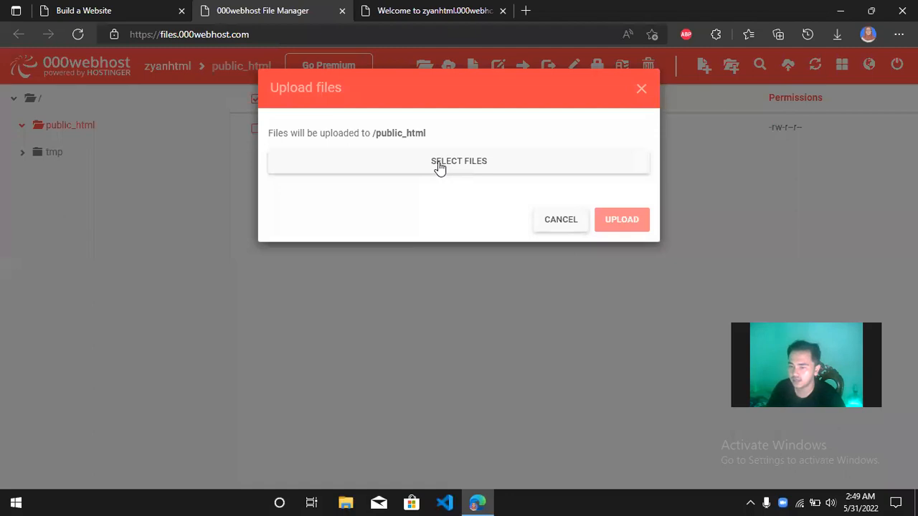
left_click(463, 164)
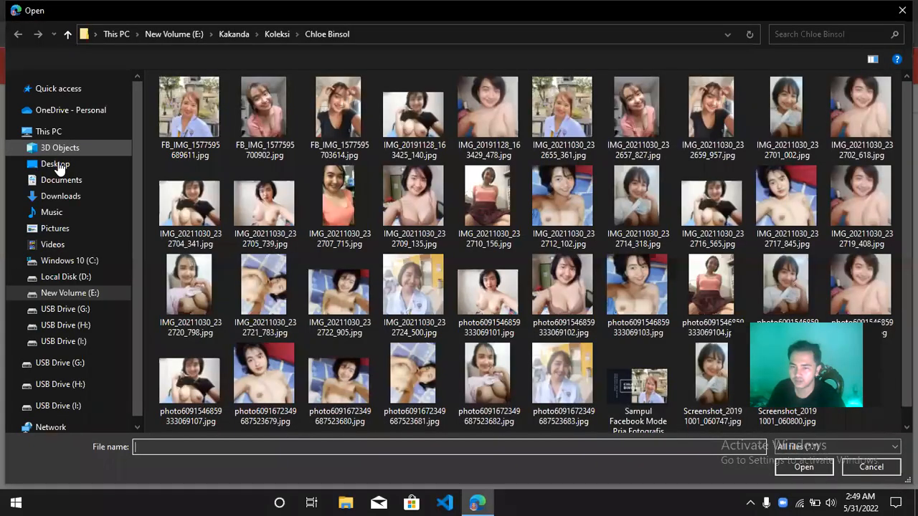
left_click(57, 164)
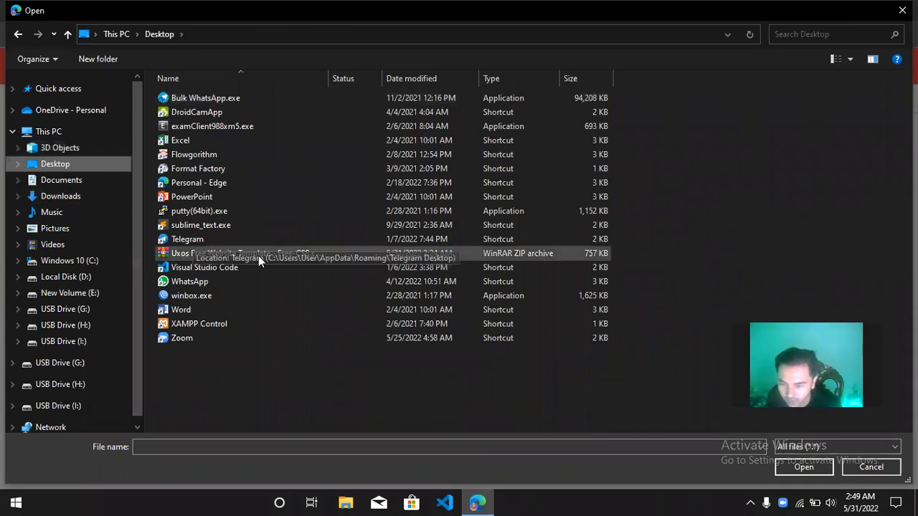
left_click(308, 253)
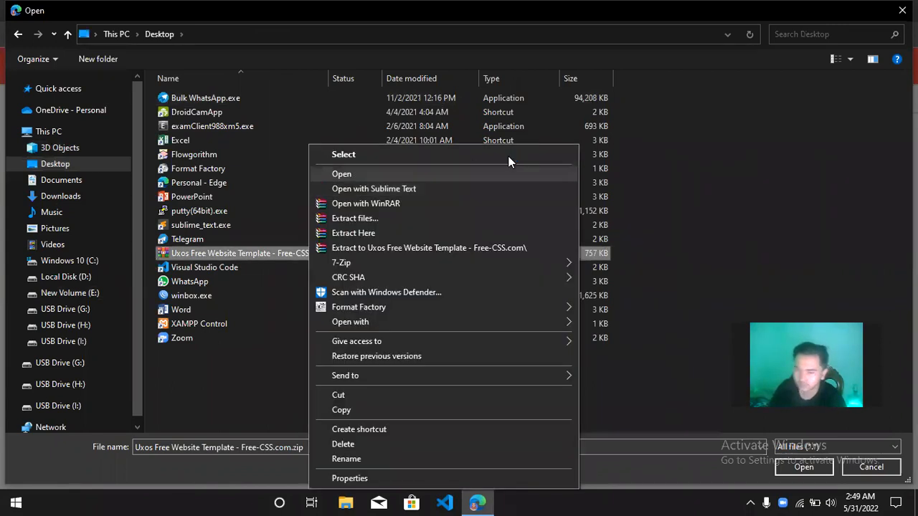
key("Return")
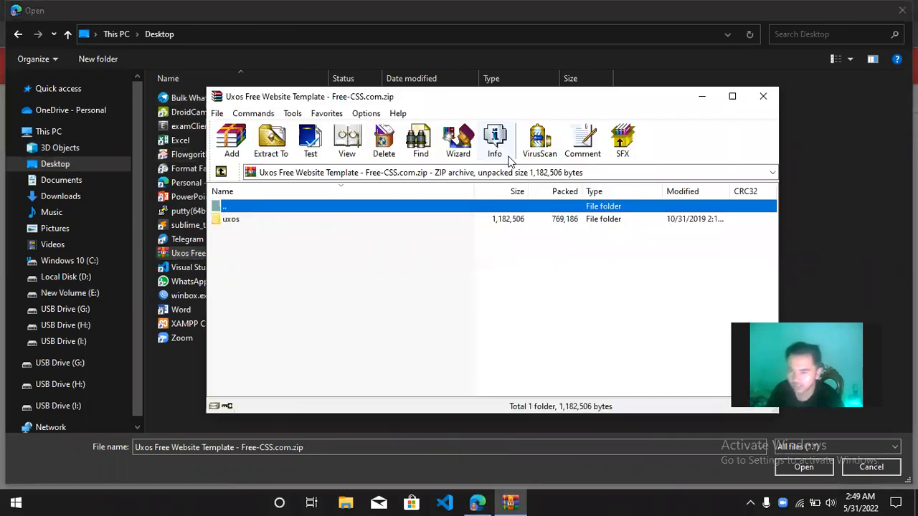
left_click(246, 221)
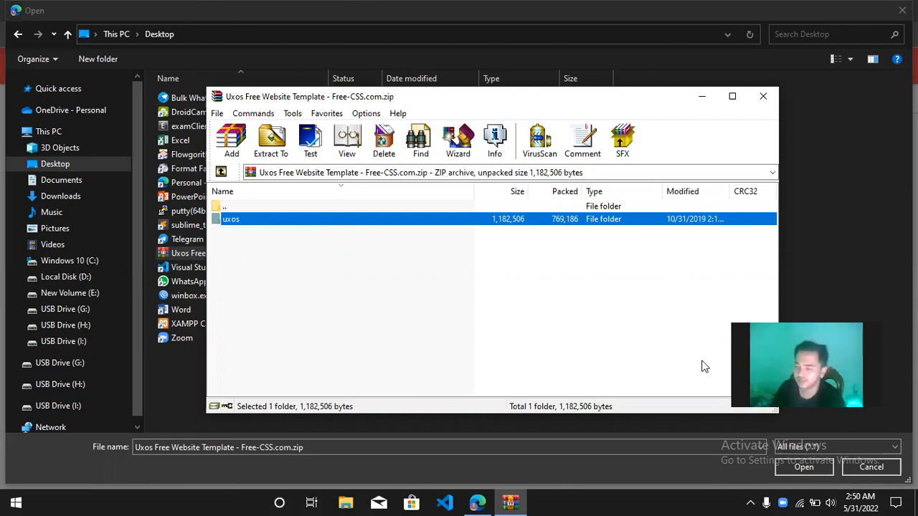
Upload the Uxos Free Website Template ZIP (756.1 kB) into public_html.
left_click(763, 96)
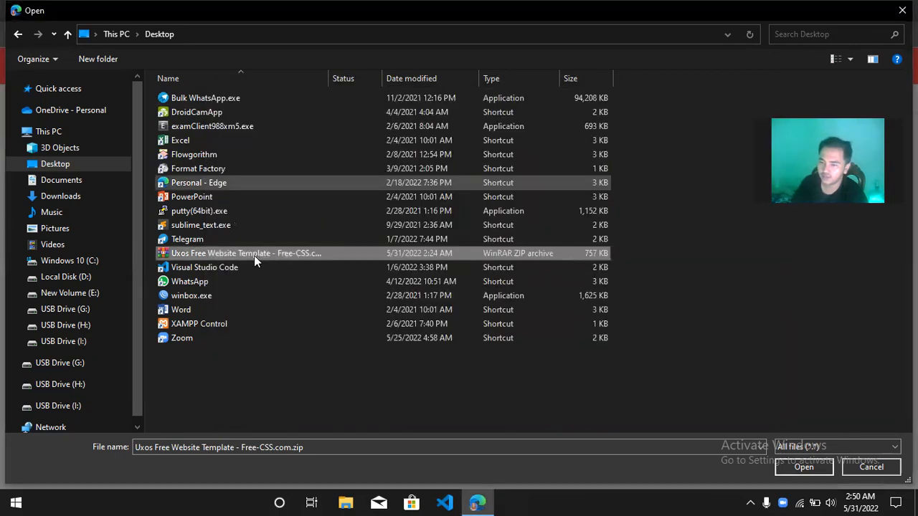
left_click(804, 467)
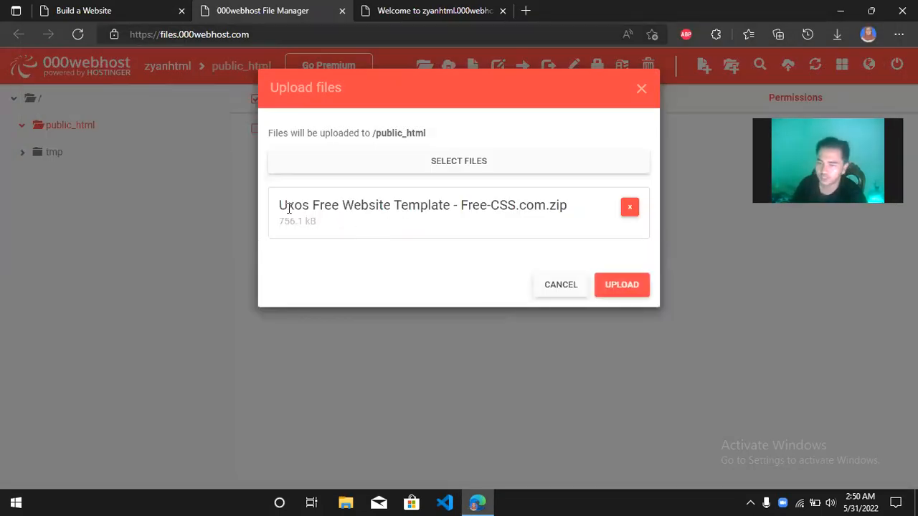
left_click_drag(284, 221, 361, 238)
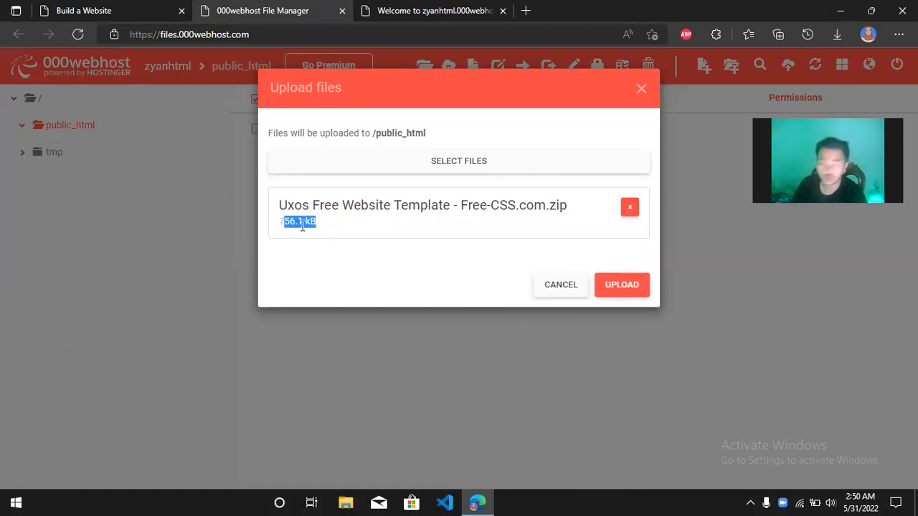
left_click(623, 289)
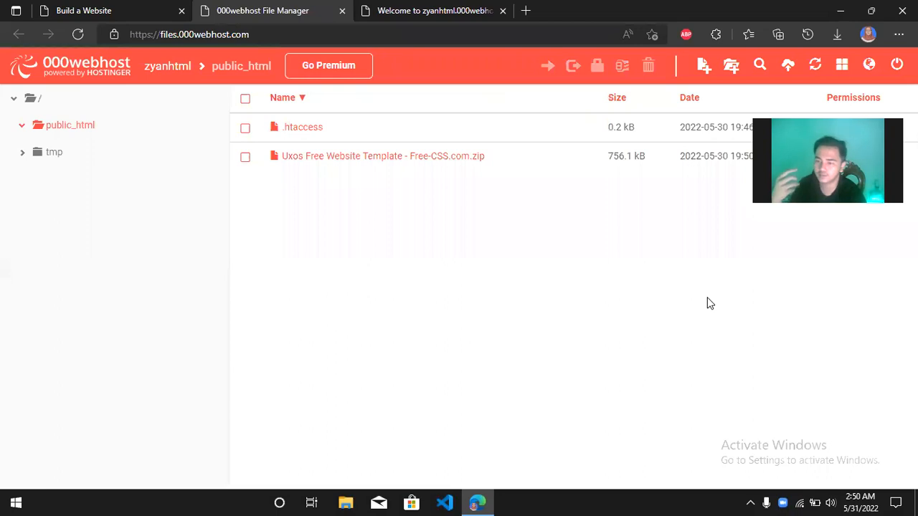
left_click(477, 160)
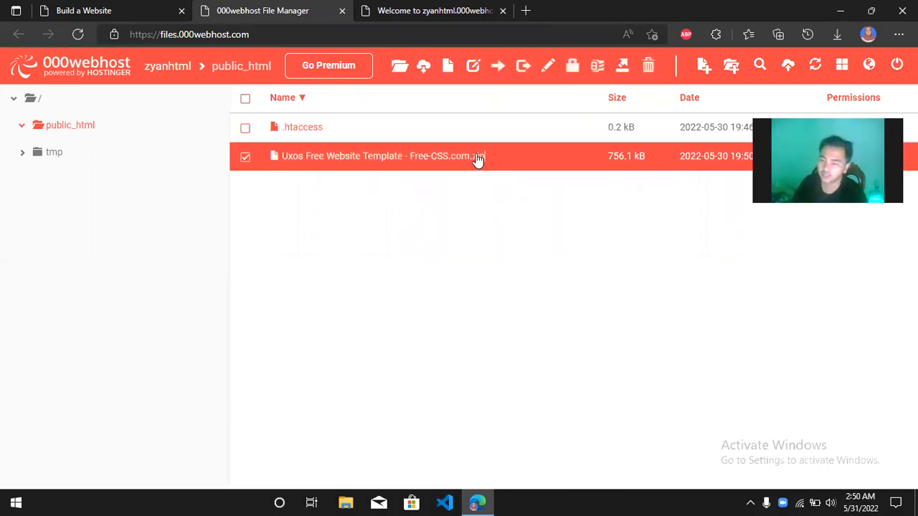
Reload the live site, which still shows the default placeholder, then return to File Manager.
left_click(433, 11)
left_click(79, 33)
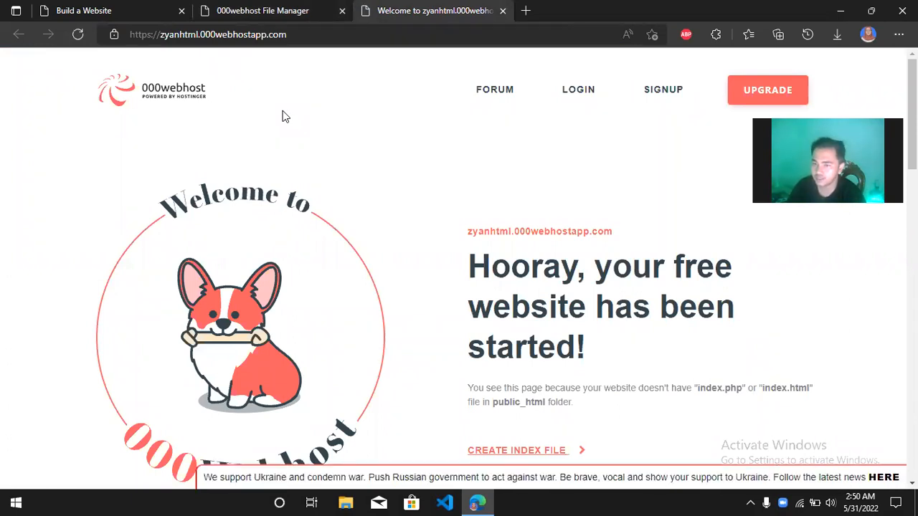
scroll(262, 221, "down", 12)
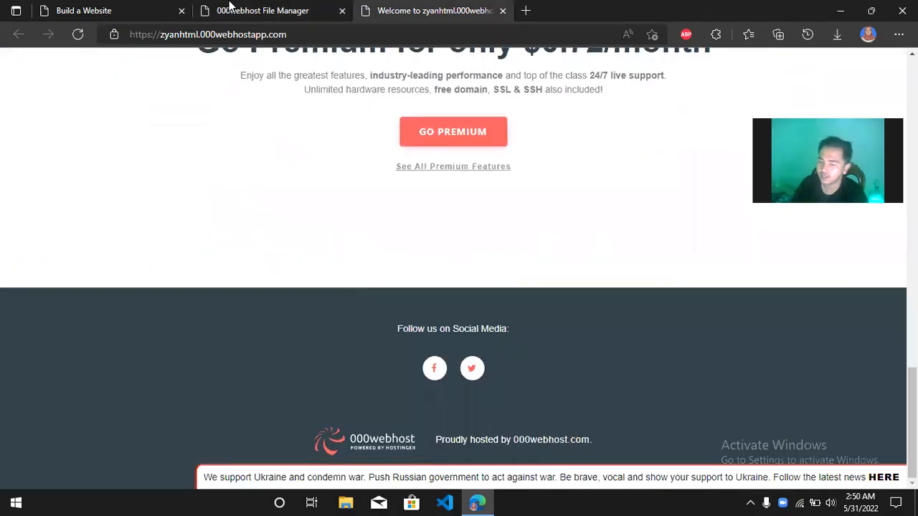
left_click(324, 13)
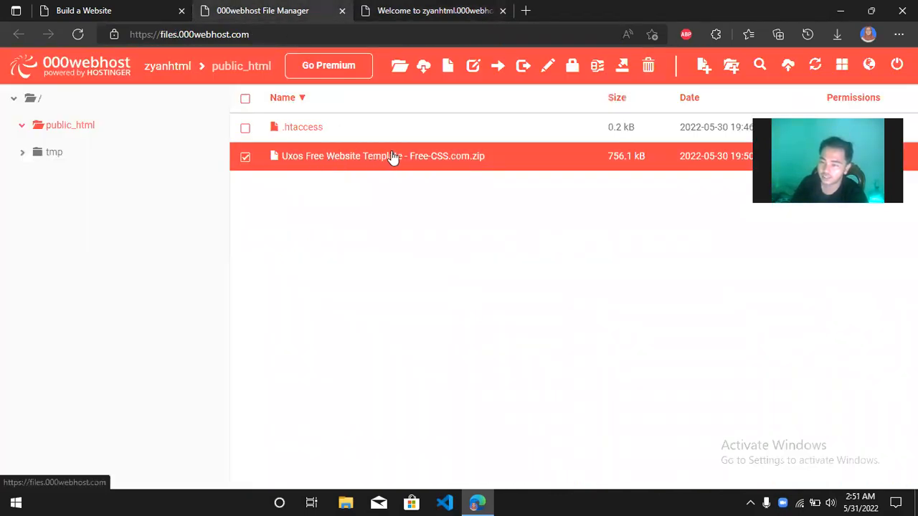
Attempt to extract the Uxos ZIP with an empty folder name, then into folder 'c'.
right_click(457, 151)
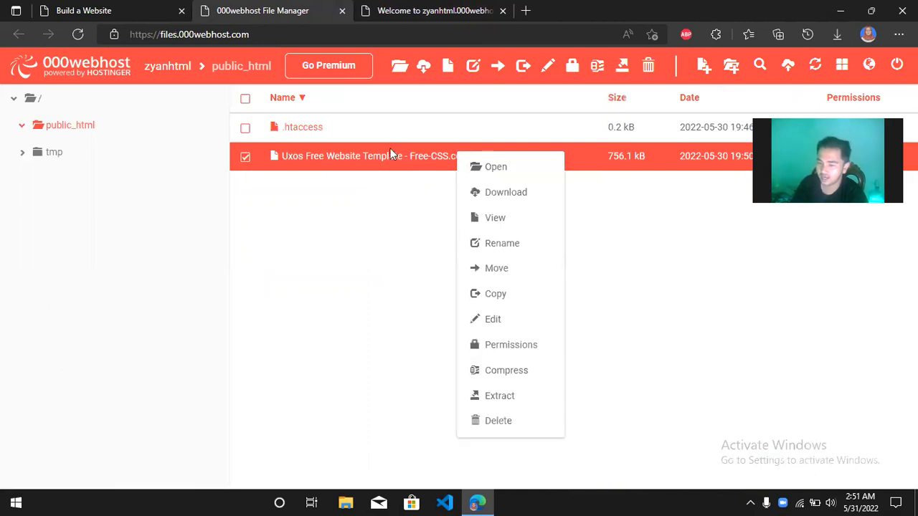
left_click(499, 400)
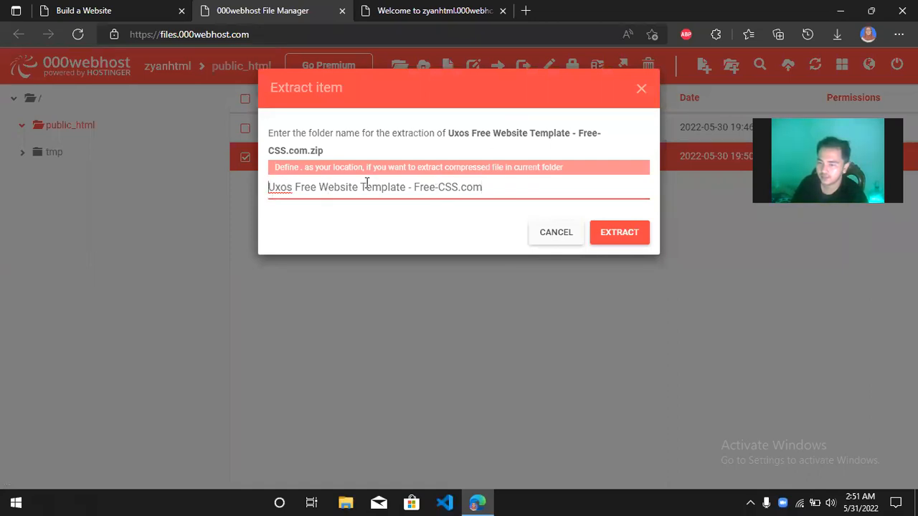
left_click_drag(269, 187, 501, 182)
key("BackSpace")
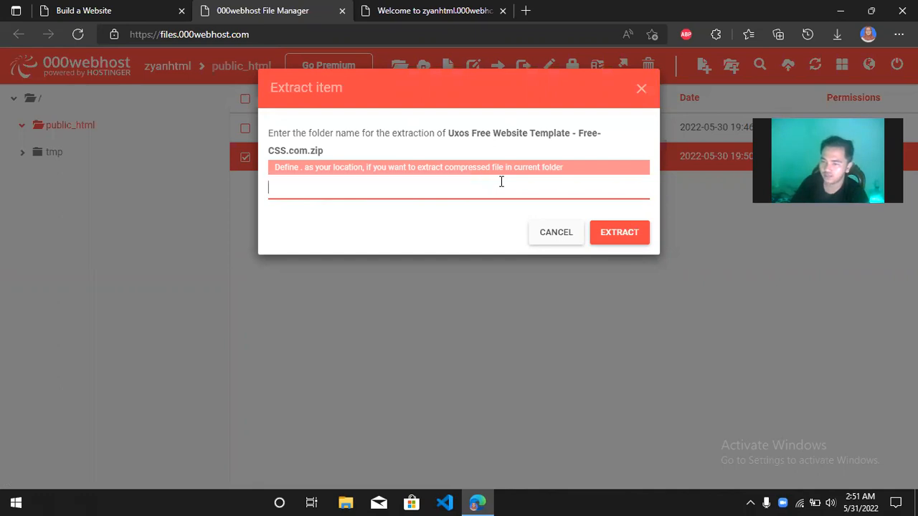
left_click(638, 237)
left_click(454, 191)
type("c")
left_click(626, 259)
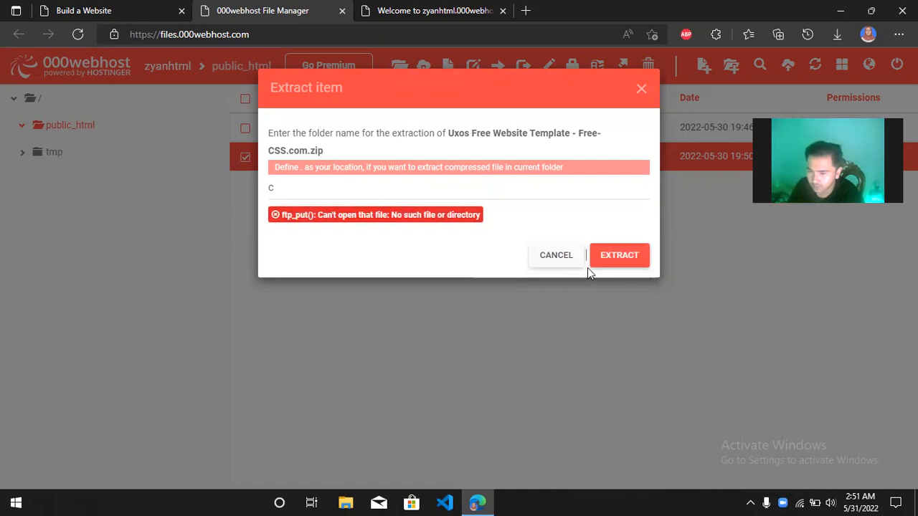
left_click(557, 257)
Retry the extraction with folder name 'c' and dismiss the failure dialog.
right_click(564, 171)
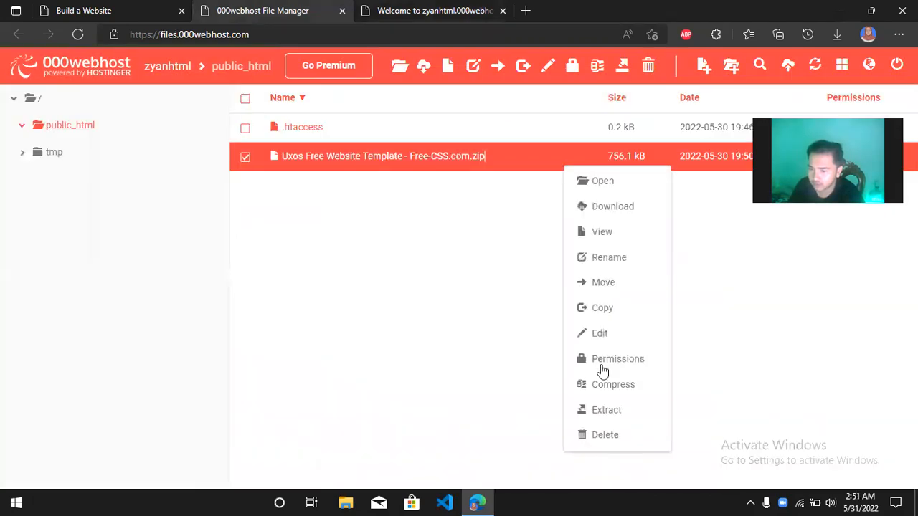
left_click(610, 409)
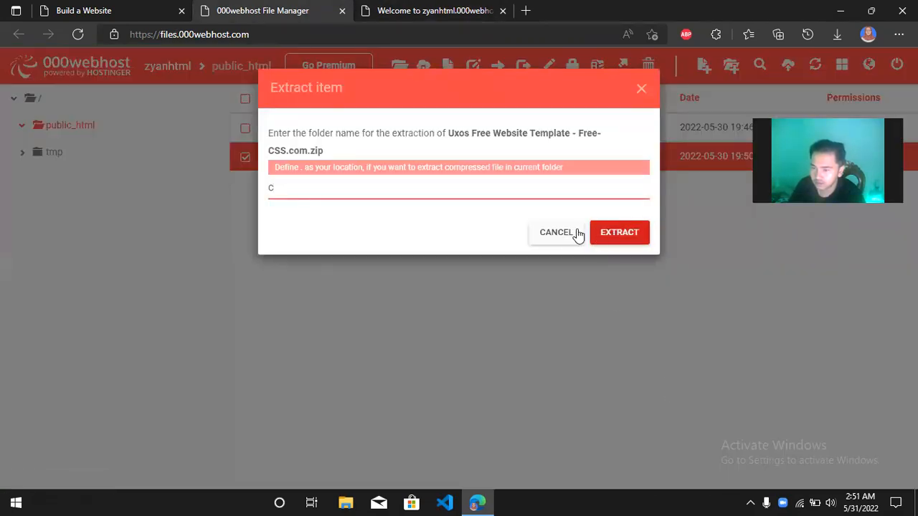
double_click(366, 184)
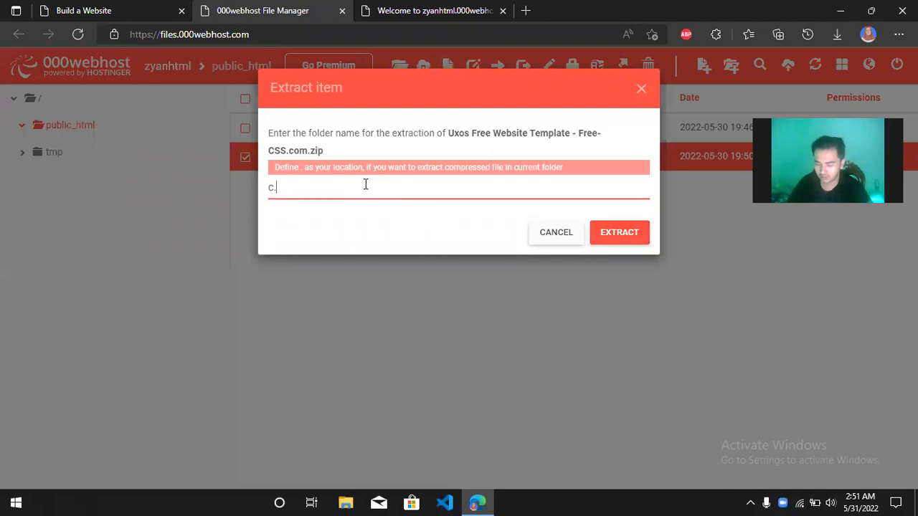
key("Return")
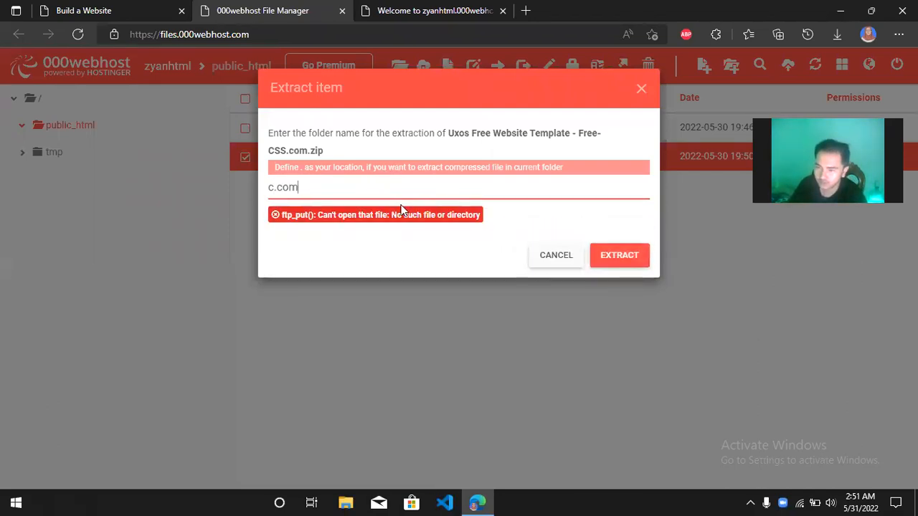
left_click(549, 254)
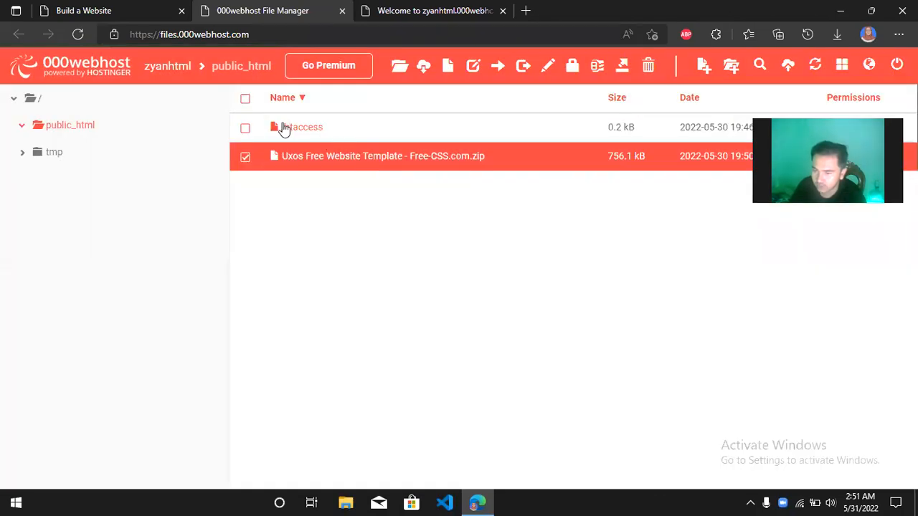
Retry extracting with an empty name, then with 'public_html', closing the error.
right_click(297, 165)
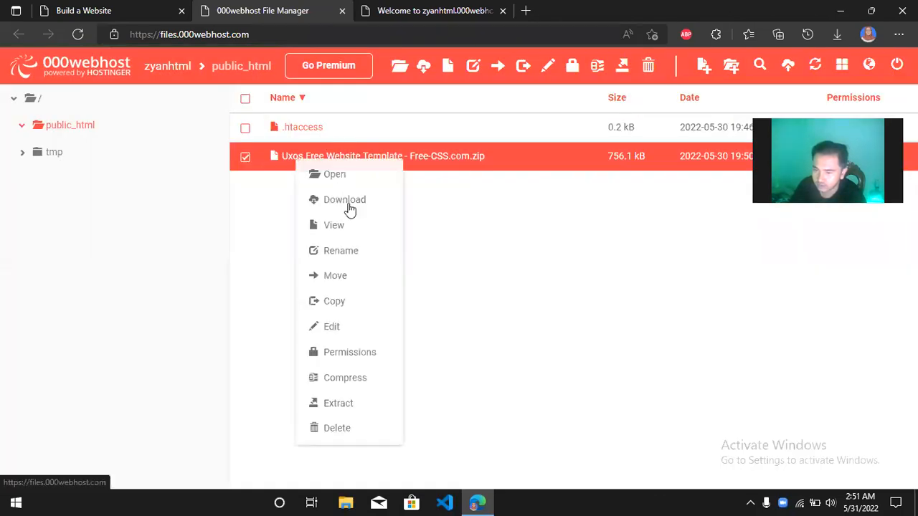
left_click(354, 406)
key("ctrl+a")
key("BackSpace")
left_click(620, 235)
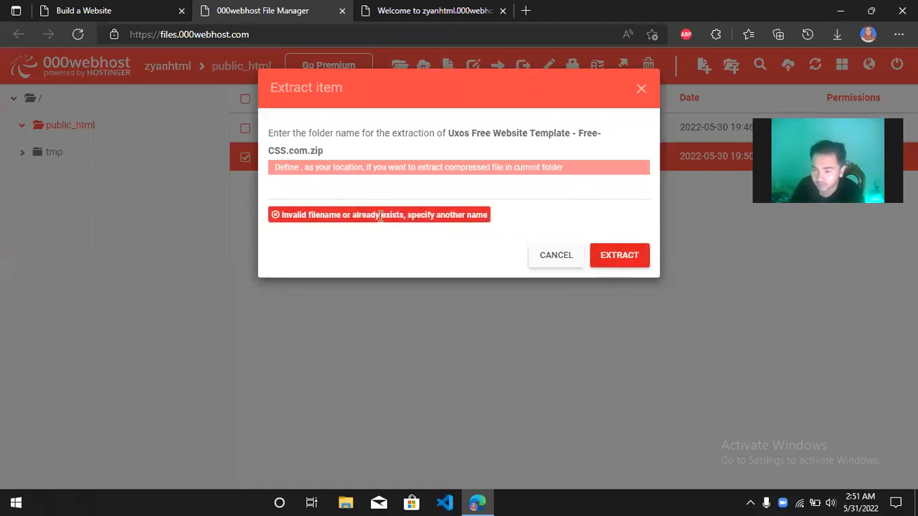
left_click(453, 193)
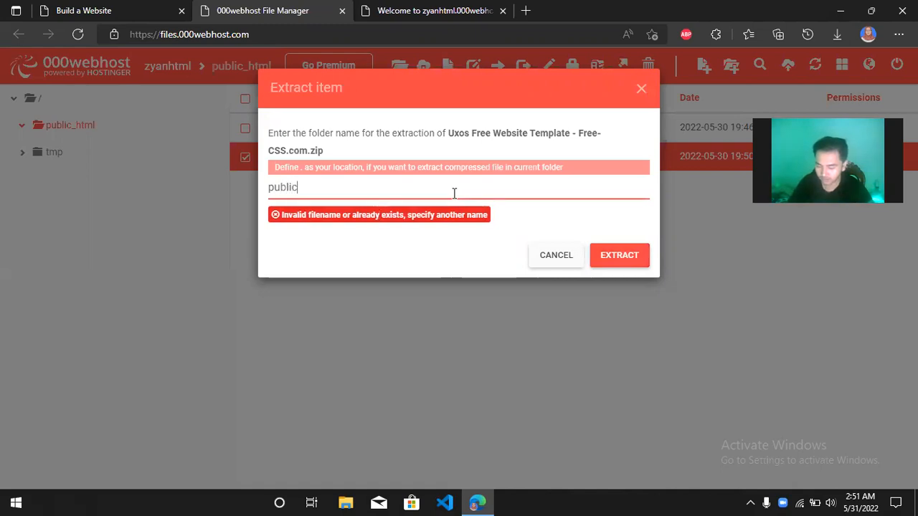
type("public_html")
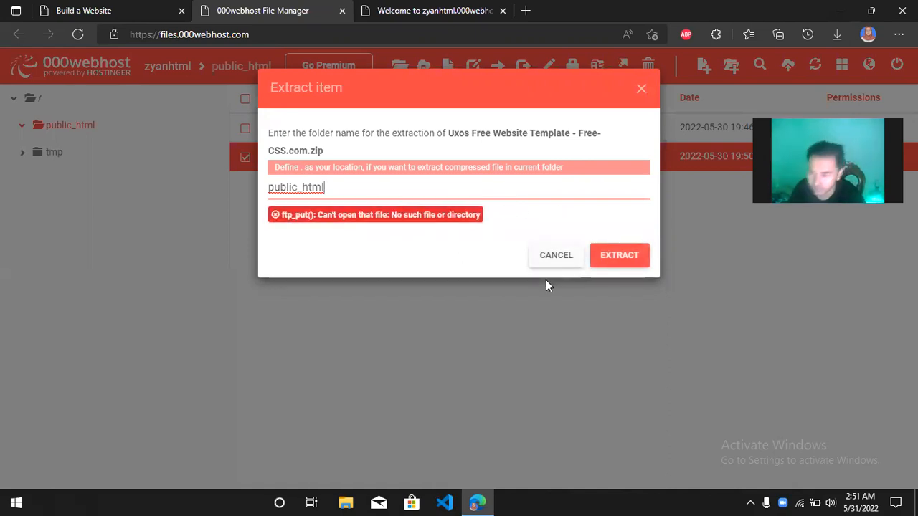
left_click(556, 255)
Delete the Uxos ZIP from public_html.
right_click(433, 167)
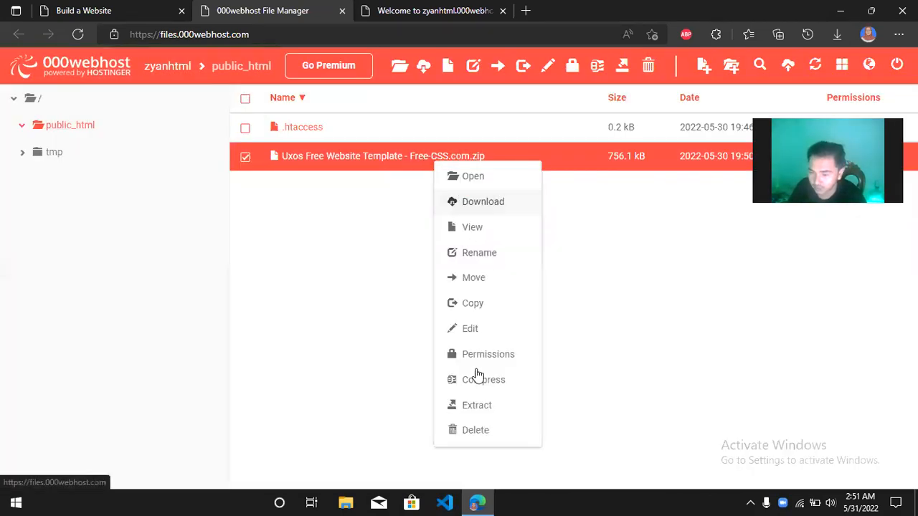
left_click(476, 429)
left_click(617, 177)
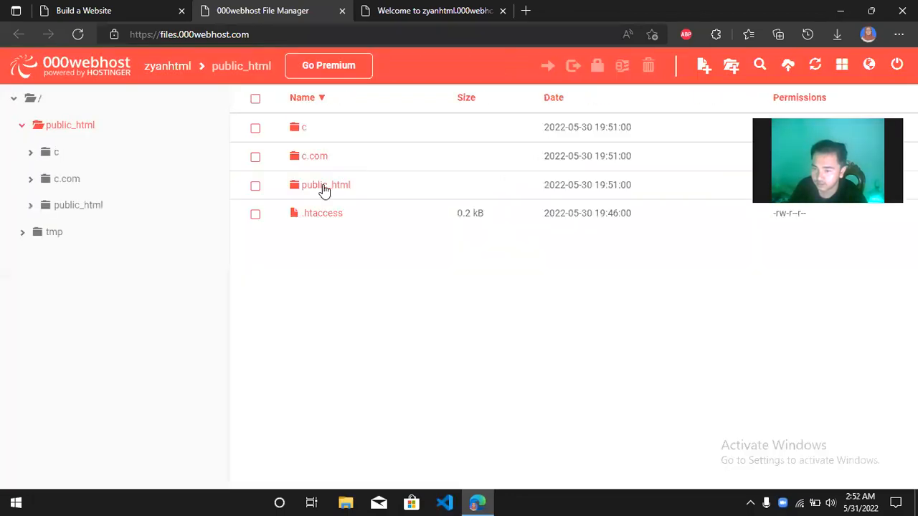
Delete the c and c.com folders from public_html.
left_click(351, 131)
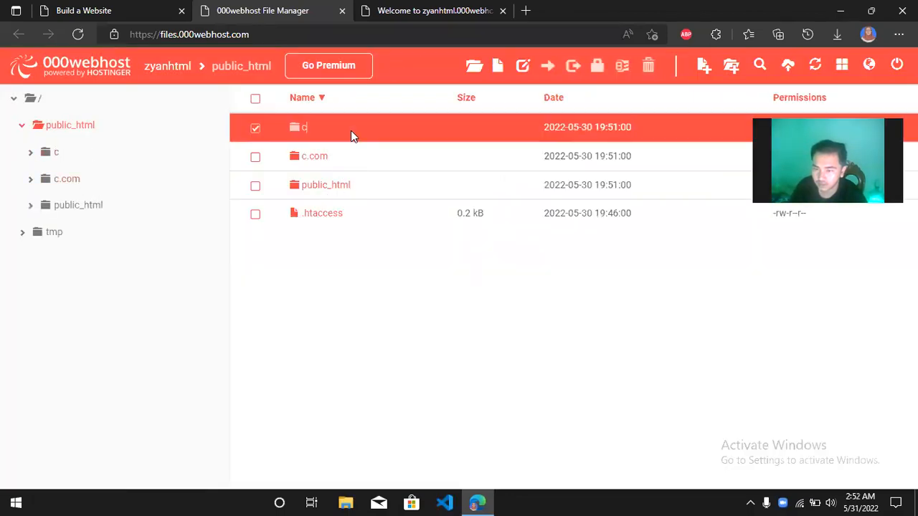
left_click(362, 159, "shift")
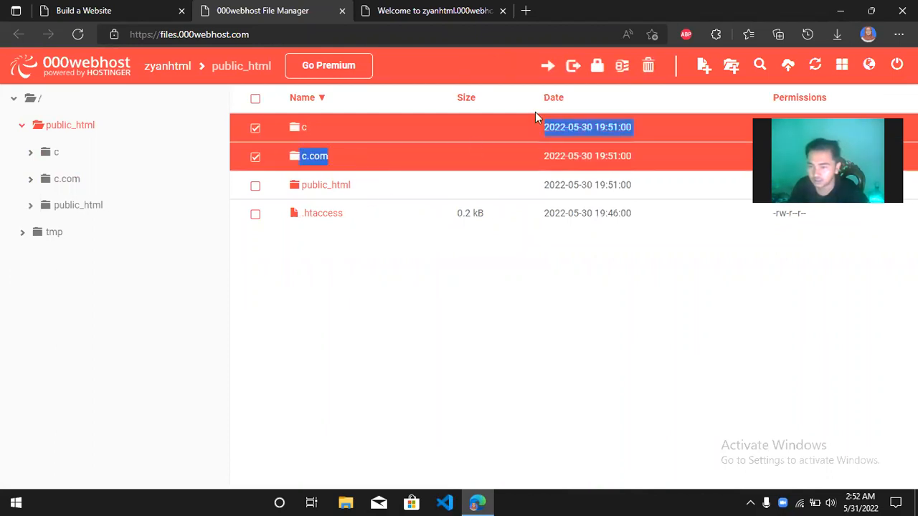
left_click(653, 67)
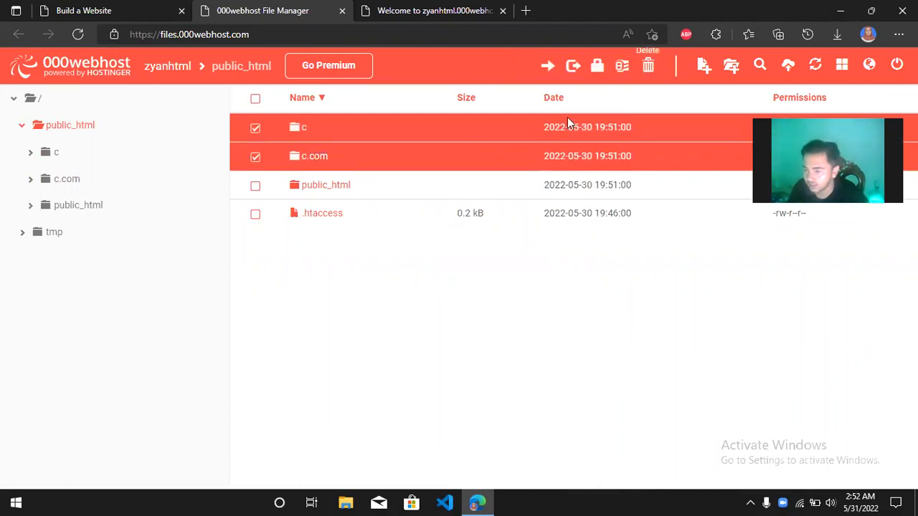
left_click(648, 65)
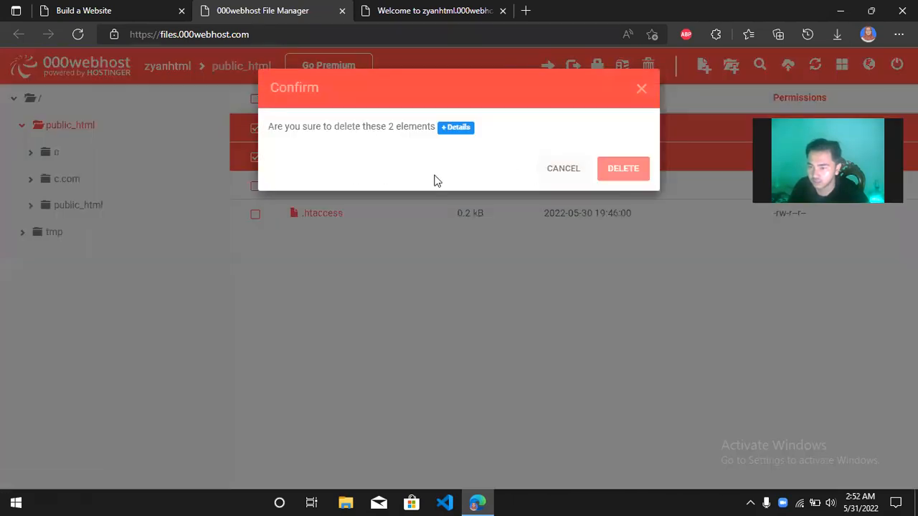
key("Return")
Delete the nested public_html folder, then minimize the browser to the desktop.
left_click(354, 127)
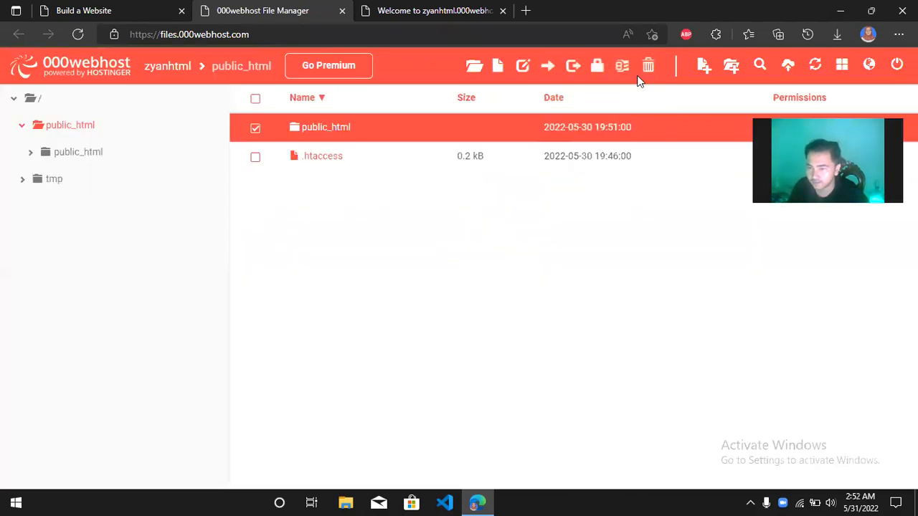
left_click(645, 69)
key("Return")
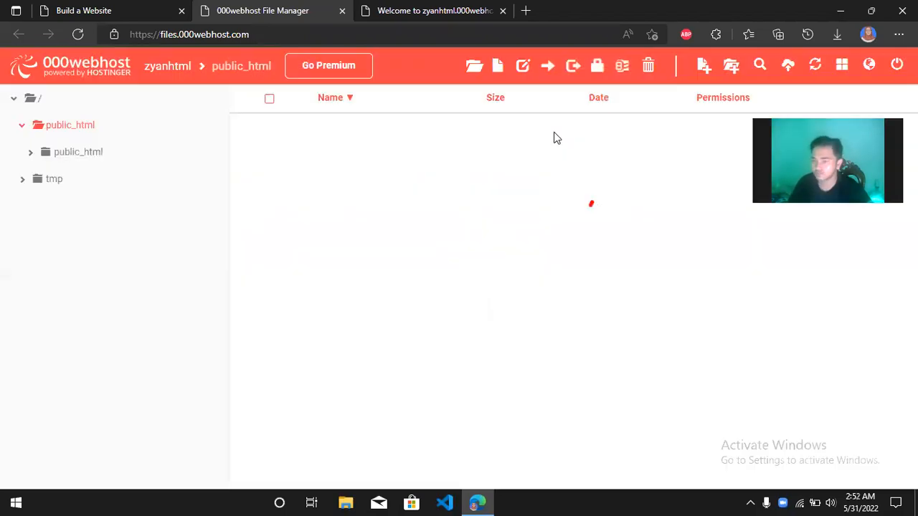
left_click(840, 11)
double_click(133, 325)
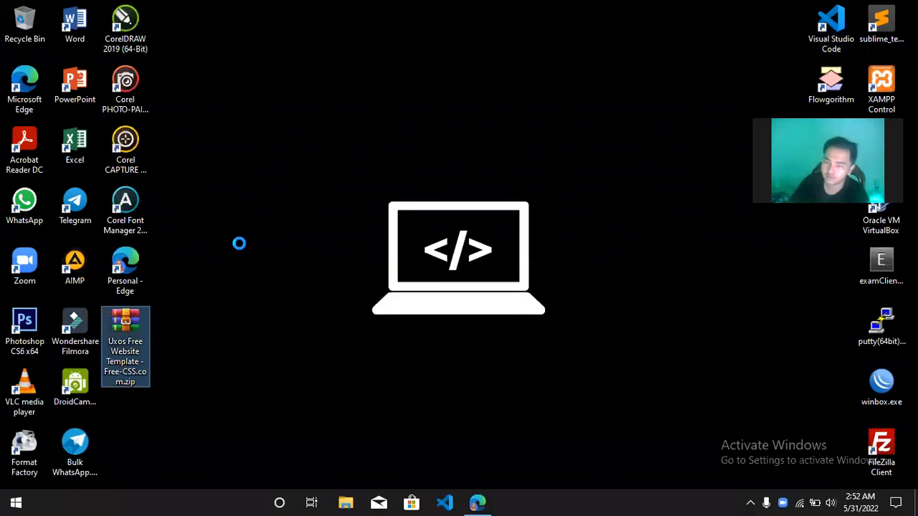
Extract the Uxos ZIP with Extract Here and refresh the desktop to reveal the uxos folder.
key("shift+F10")
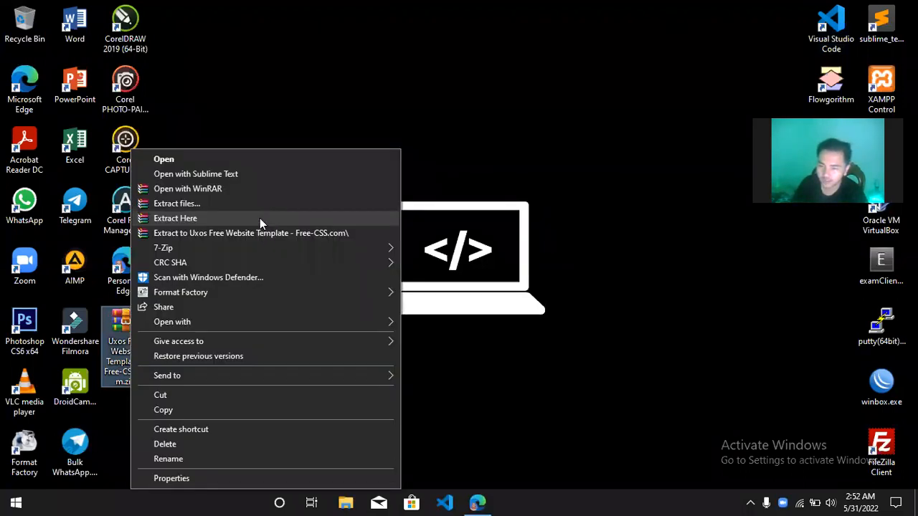
left_click(351, 213)
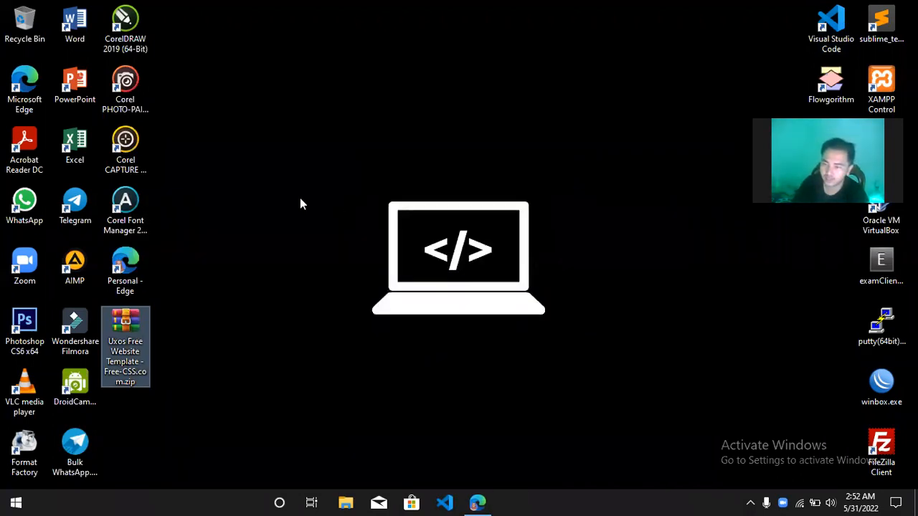
left_click_drag(808, 151, 582, 259)
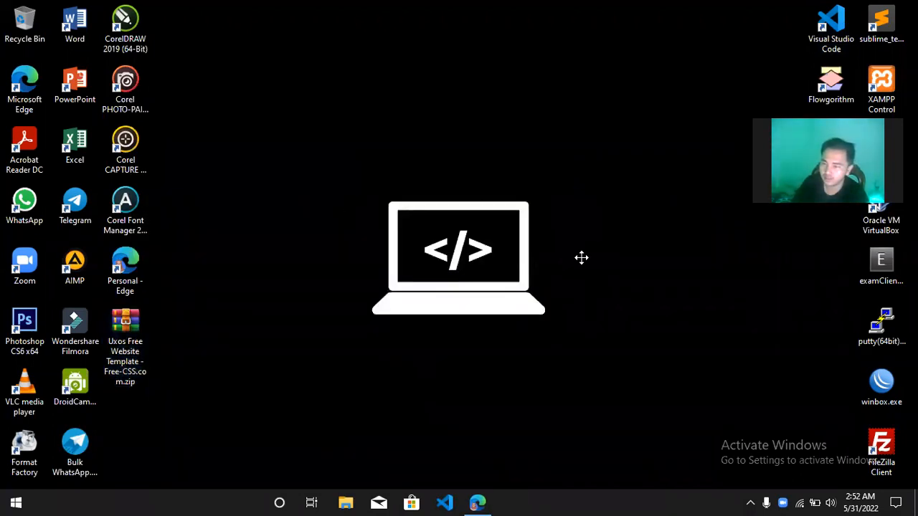
right_click(407, 126)
left_click(457, 168)
left_click(115, 406)
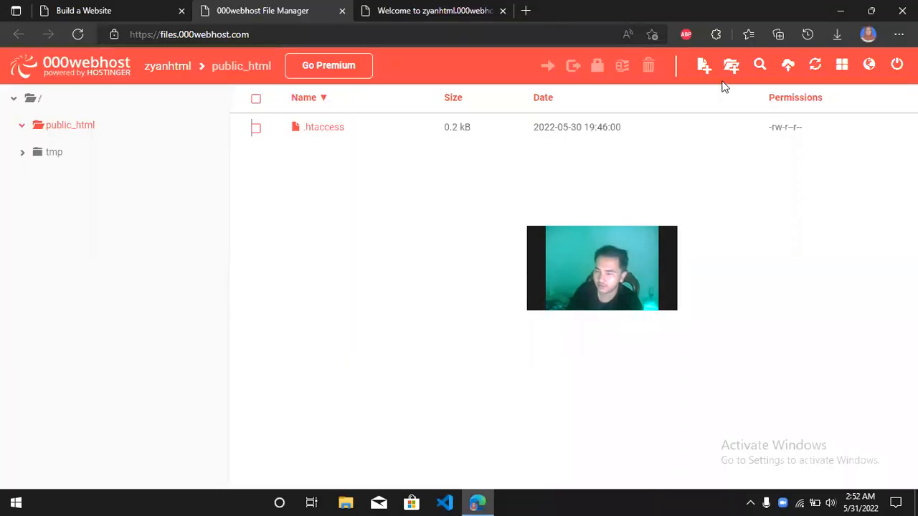
Upload about.html, contact.html, feature.html and index.html from the local uxos folder.
left_click(786, 66)
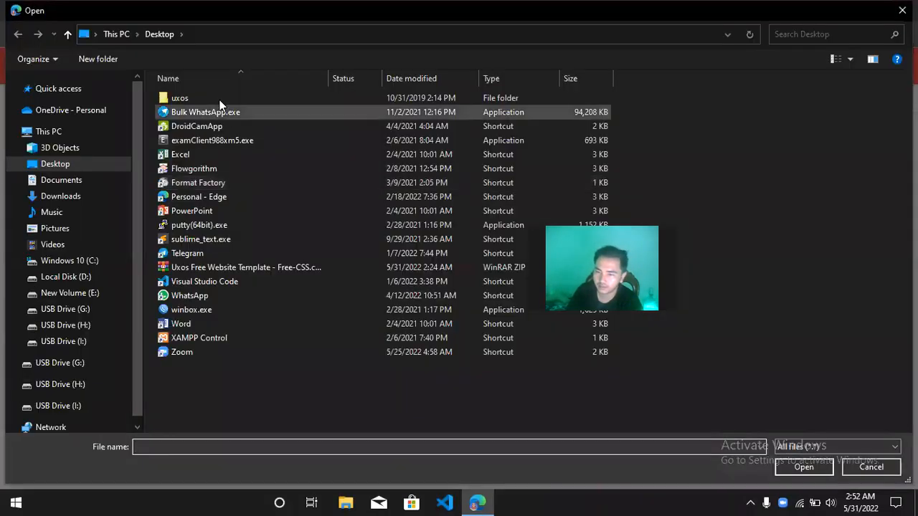
double_click(202, 101)
double_click(182, 102)
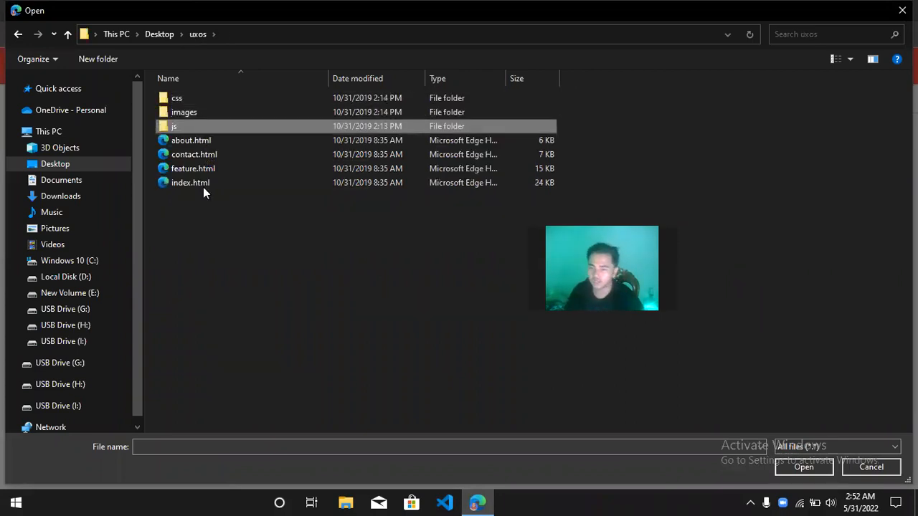
key("Down")
key("shift+End")
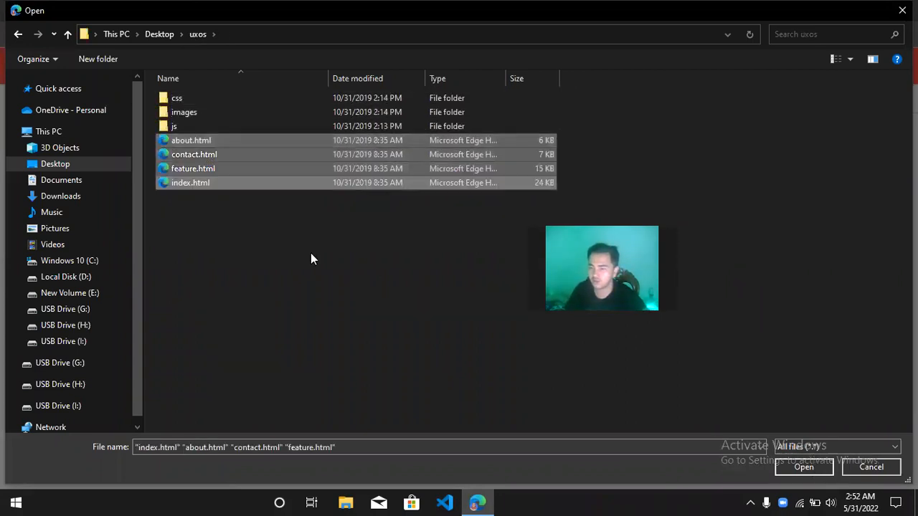
key("Return")
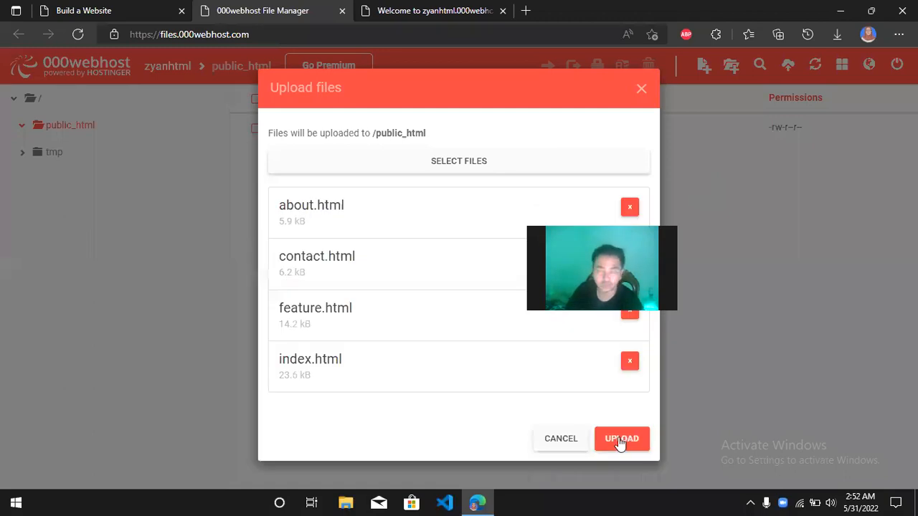
left_click(620, 443)
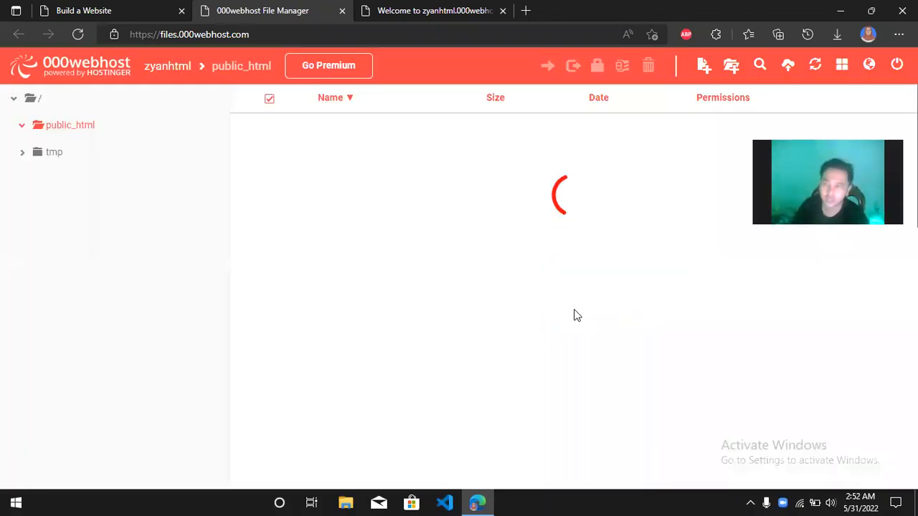
left_click(392, 13)
left_click(392, 28)
Reload the live site and scroll through the unstyled UXOS homepage.
key("Return")
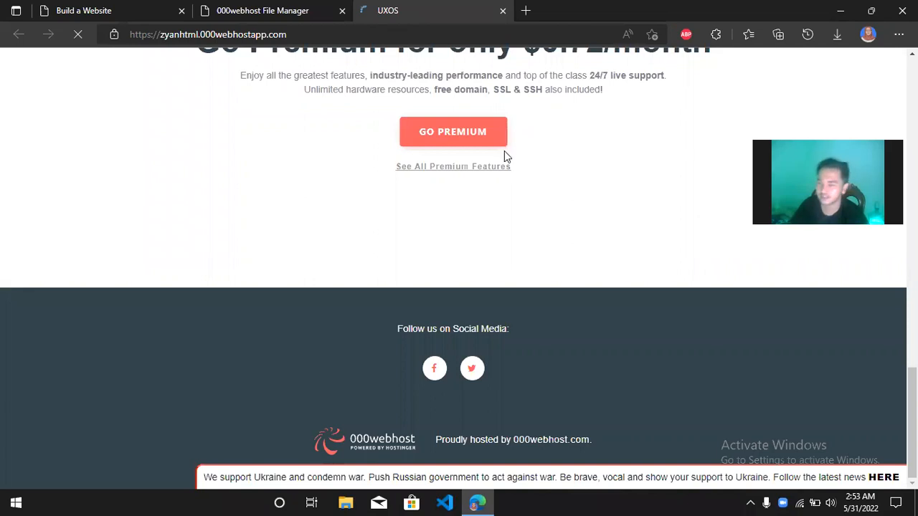
scroll(626, 307, "down", 5)
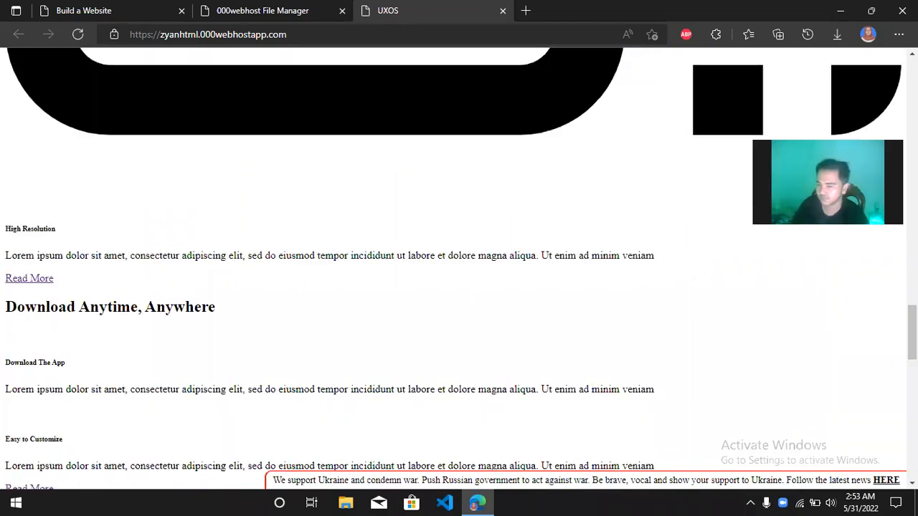
scroll(459, 265, "down", 5)
scroll(111, 207, "up", 20)
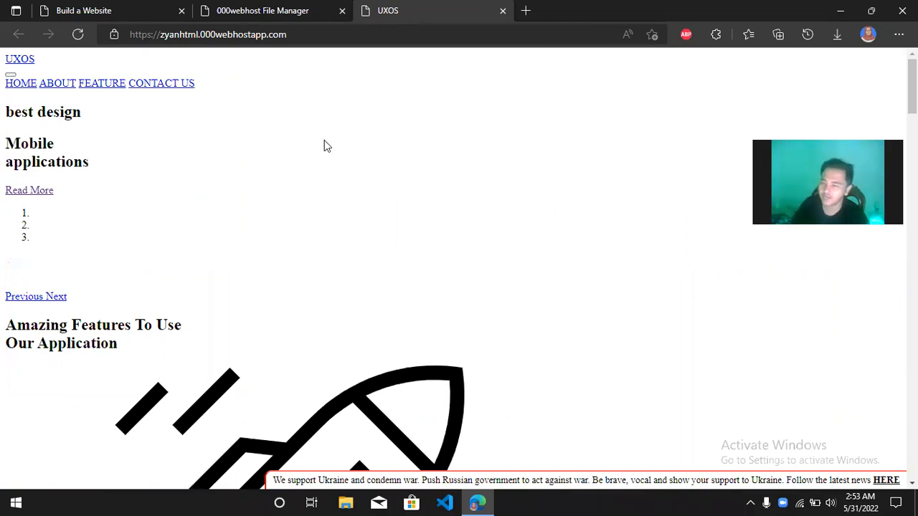
key("ctrl+shift+Tab")
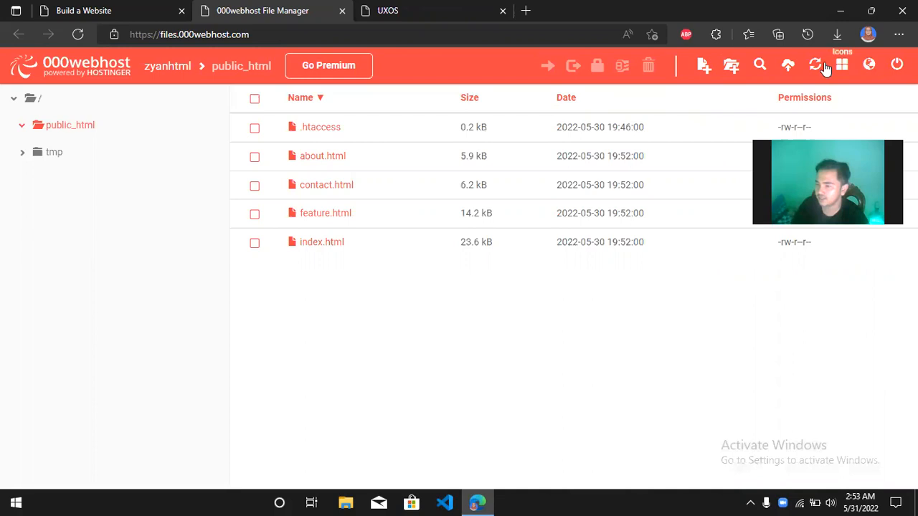
Create a css folder in public_html and open it.
left_click(733, 68)
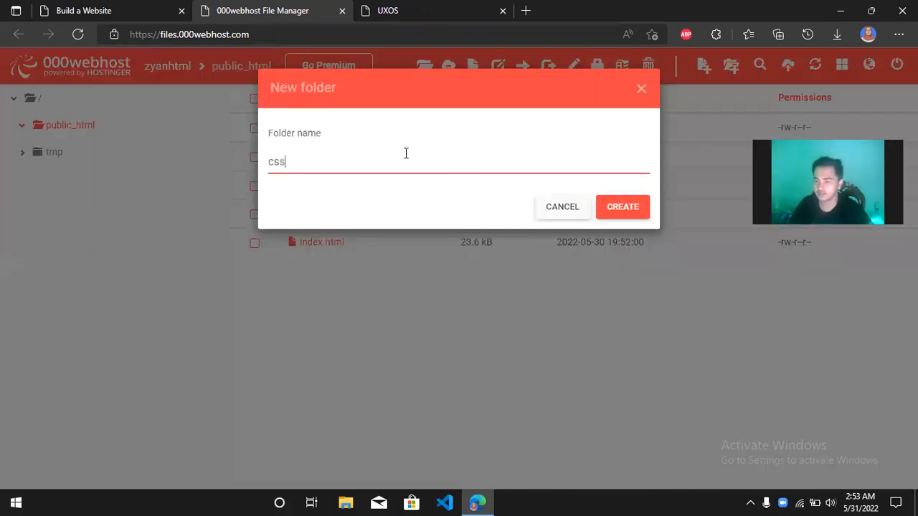
key("Return")
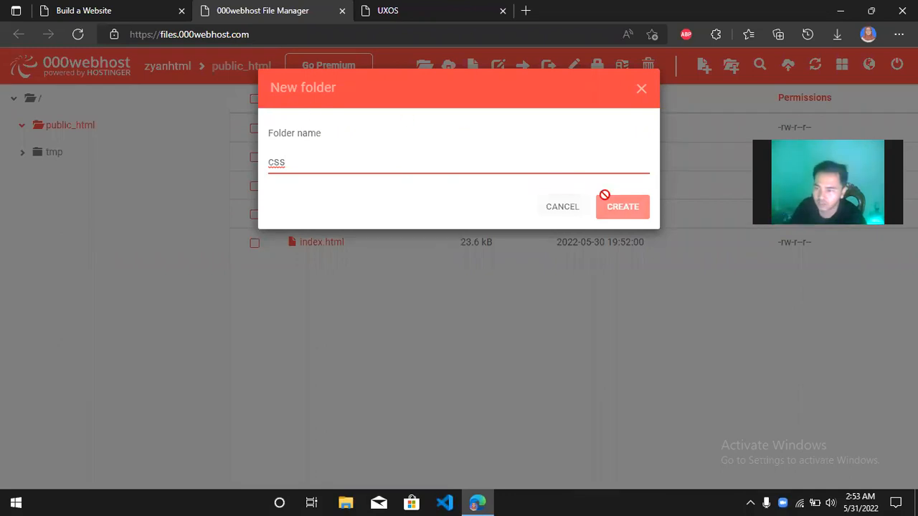
left_click(604, 207)
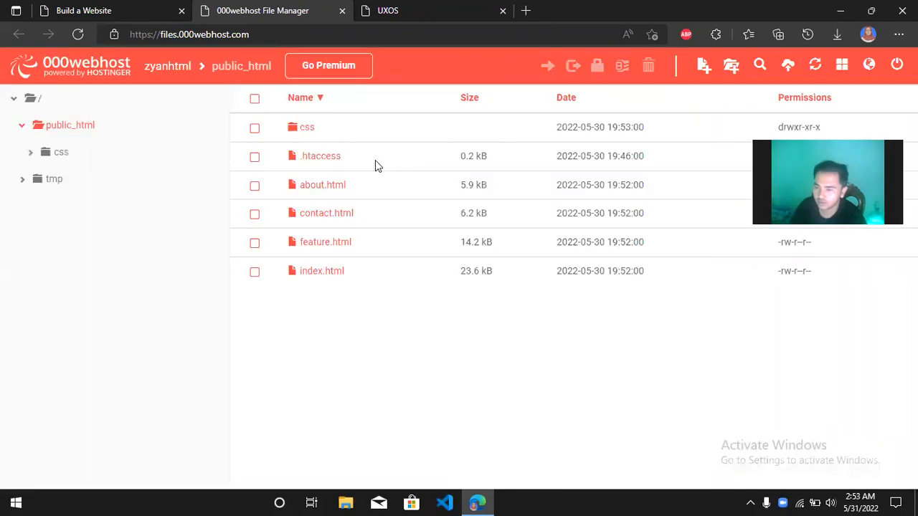
double_click(353, 129)
Upload bootstrap.css, responsive.css, style.css, style.css.map and style.scss into css.
left_click(788, 66)
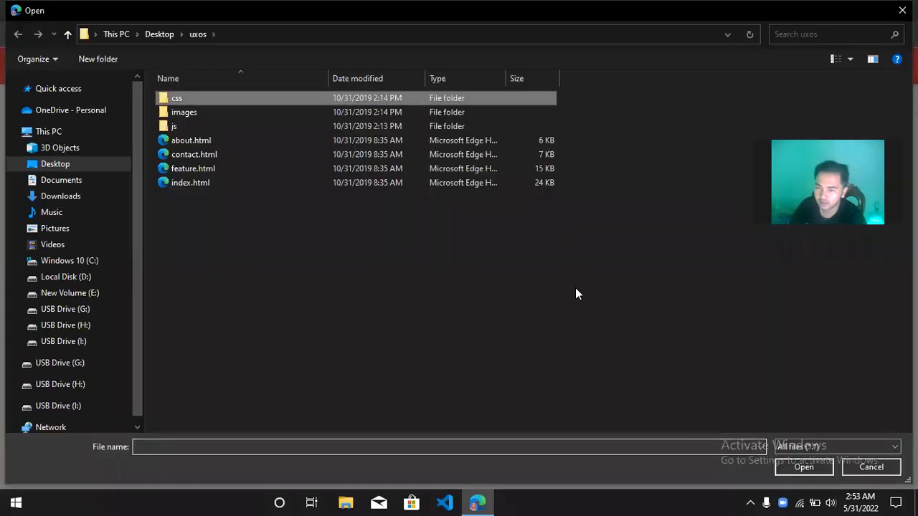
left_click(800, 467)
left_click(272, 100)
left_click(209, 155, "shift")
left_click(795, 467)
scroll(606, 423, "down", 1)
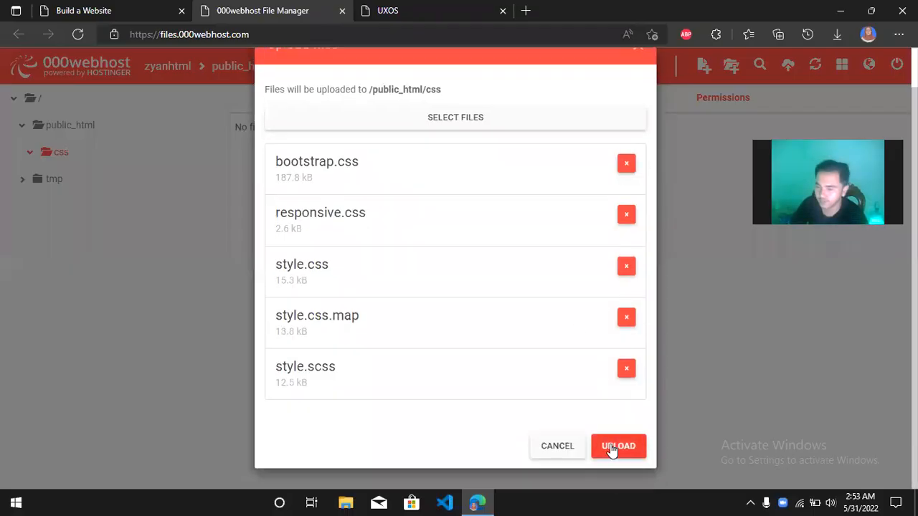
left_click(615, 446)
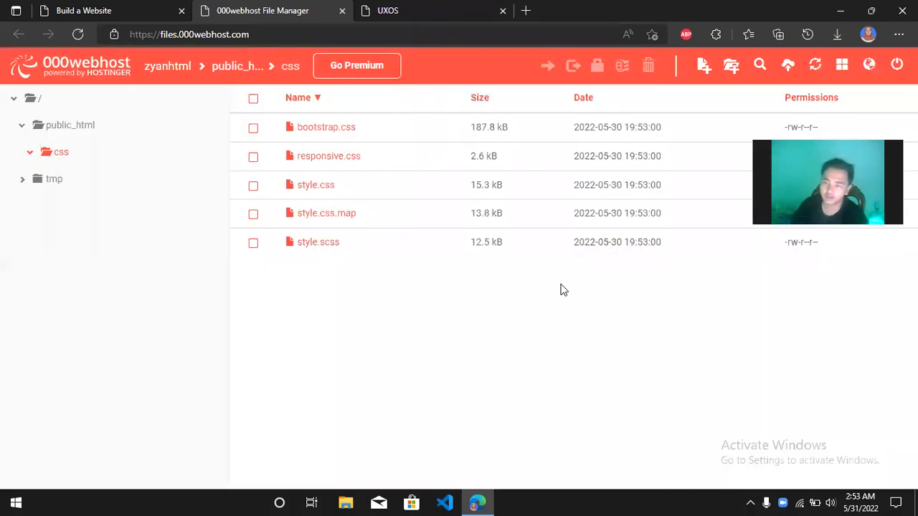
left_click(400, 7)
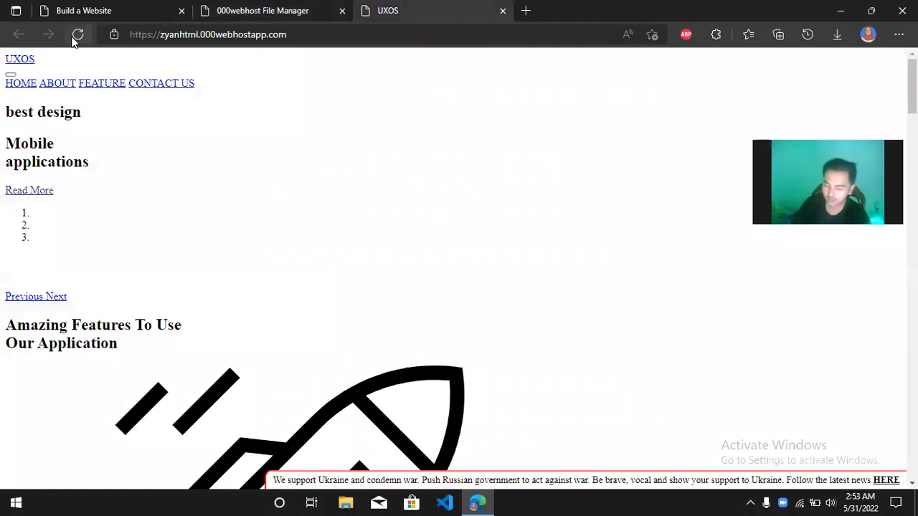
Reload the live UXOS site and scroll through the now fully styled page.
left_click(75, 35)
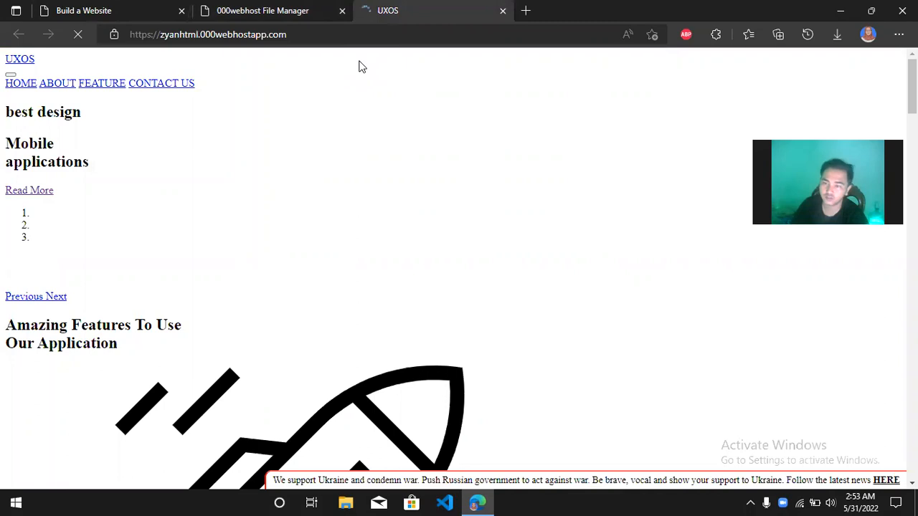
scroll(647, 139, "down", 1)
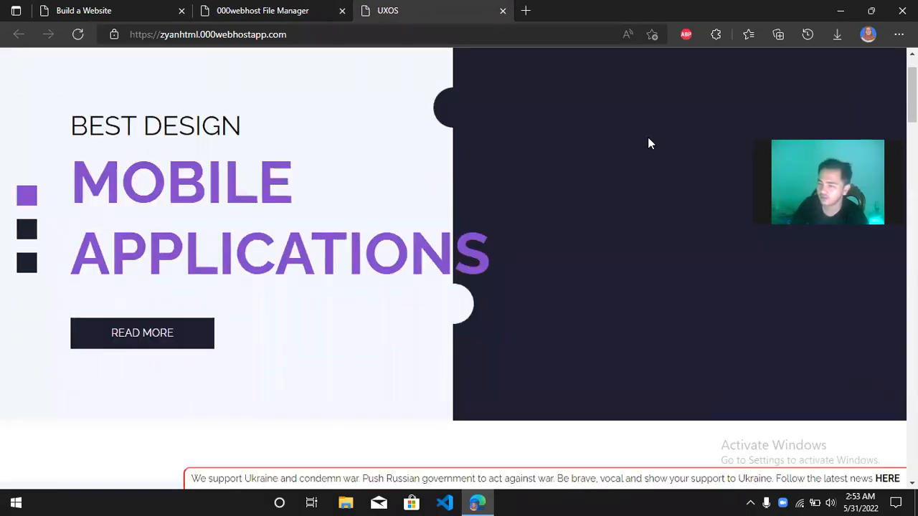
scroll(647, 138, "down", 5)
scroll(459, 266, "down", 5)
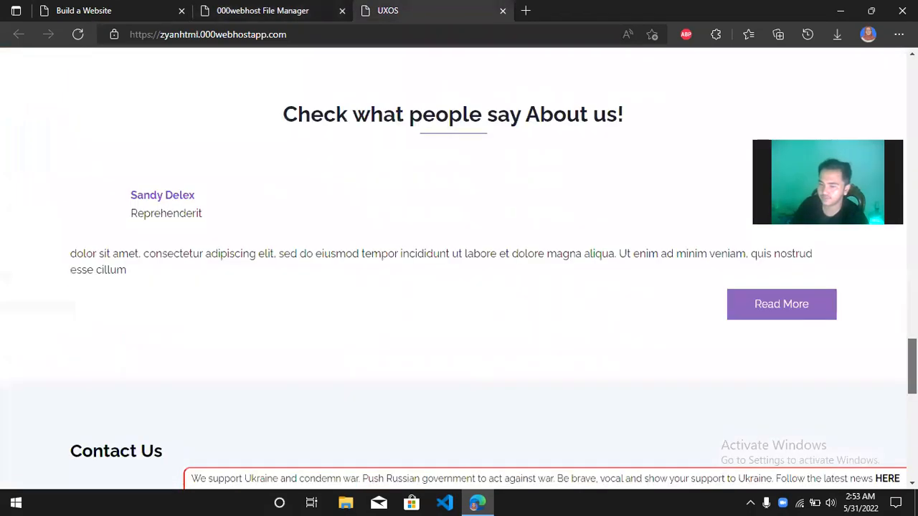
scroll(459, 265, "up", 8)
scroll(488, 207, "up", 4)
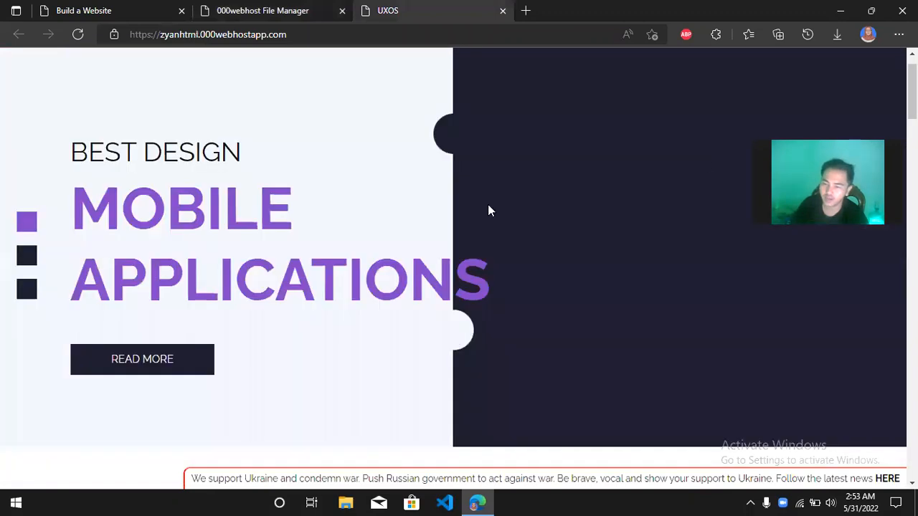
scroll(615, 189, "down", 6)
scroll(374, 165, "down", 10)
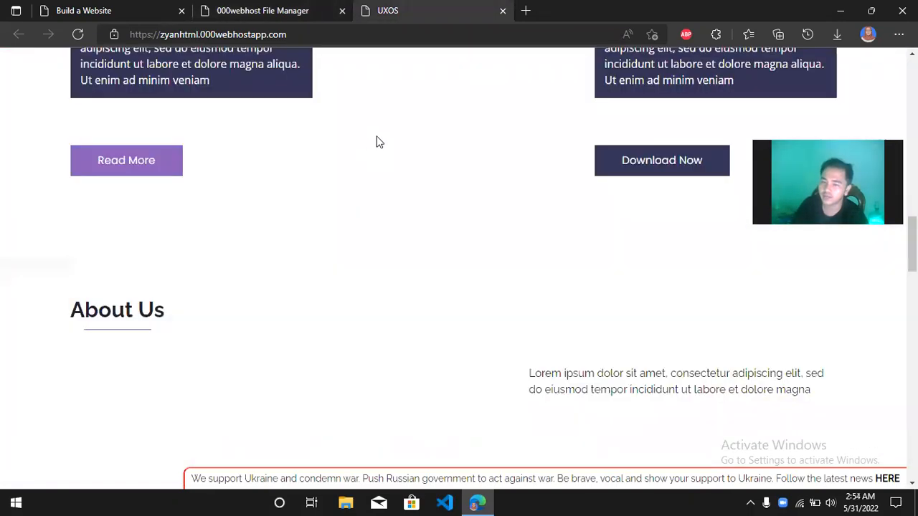
scroll(330, 115, "up", 6)
key("ctrl+shift+Tab")
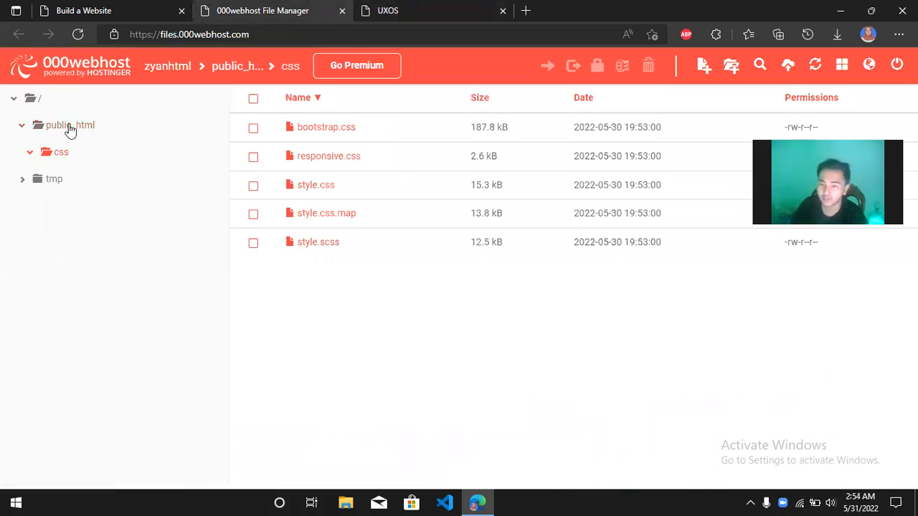
Go back to public_html and cancel an upload started from the local images folder.
left_click(54, 132)
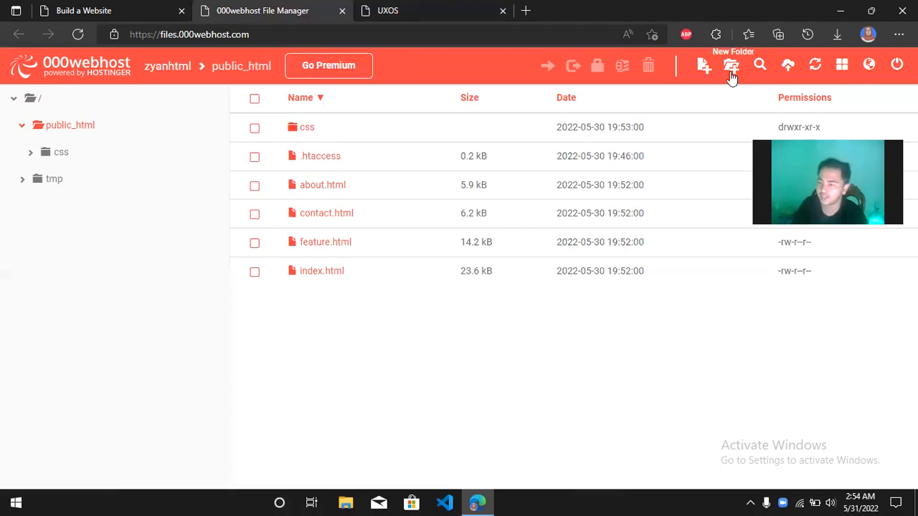
left_click(789, 65)
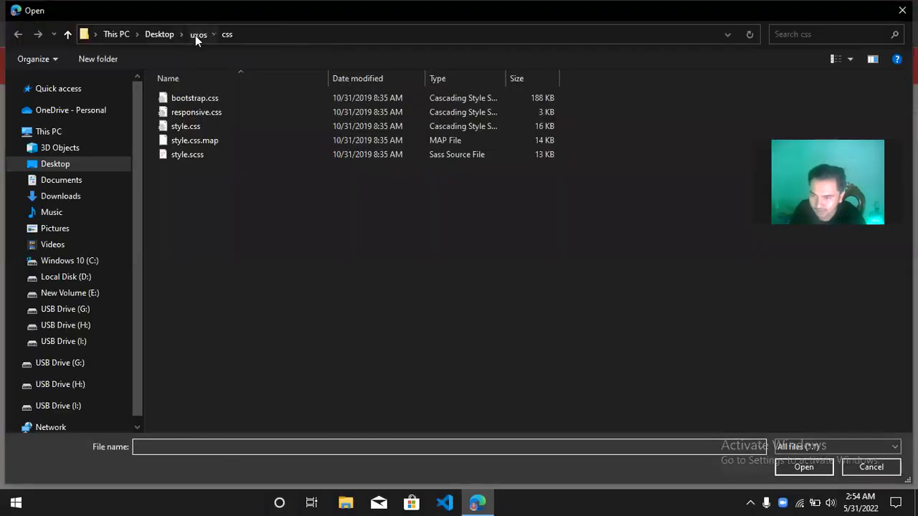
left_click(195, 35)
left_click(197, 113)
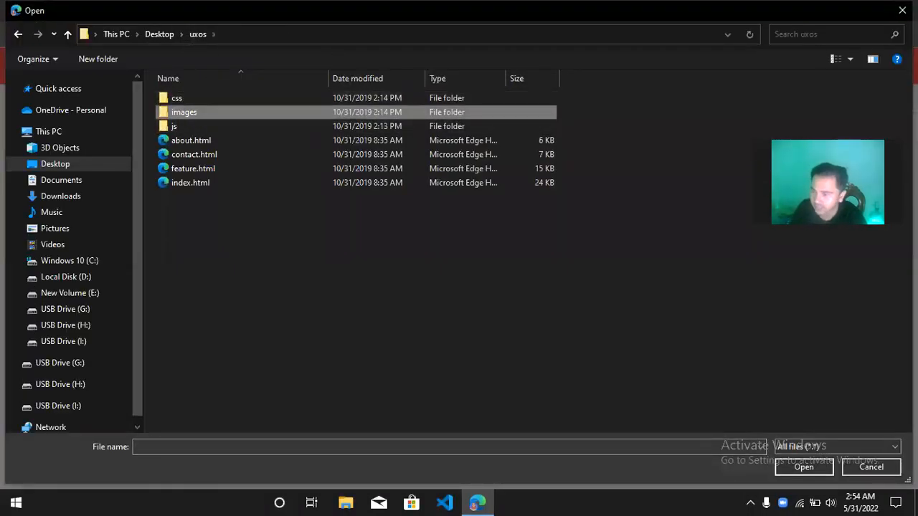
key("Escape")
left_click(641, 88)
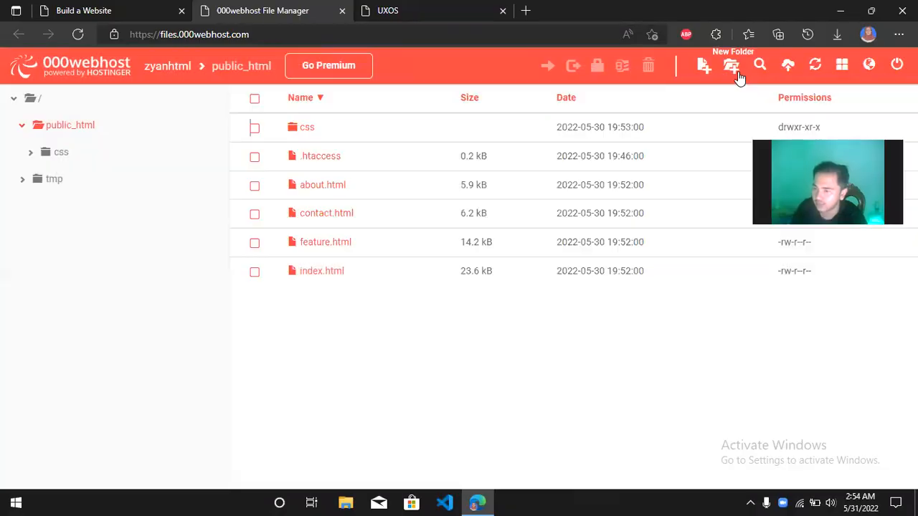
Create a js folder in public_html and open it.
left_click(731, 65)
type("image")
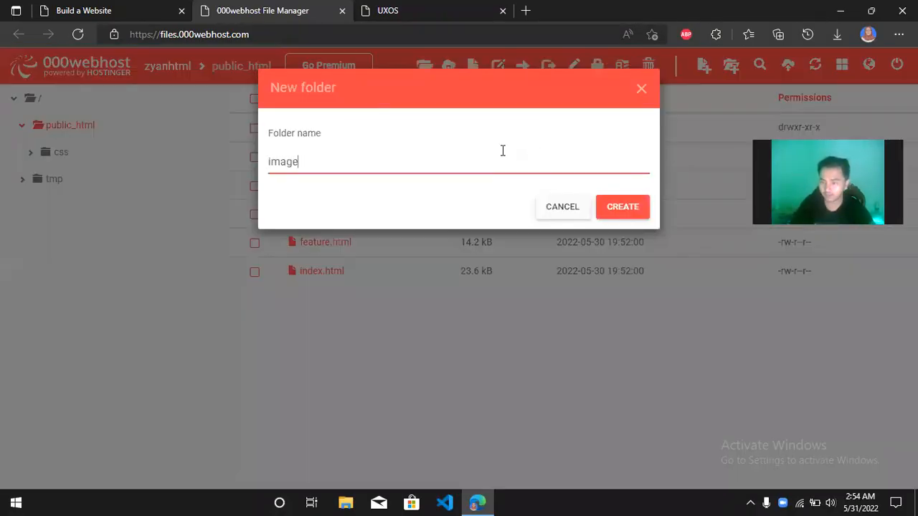
key("BackSpace")
key("BackSpace")
key("BackSpace")
key("BackSpace")
key("BackSpace")
type("js")
left_click(624, 208)
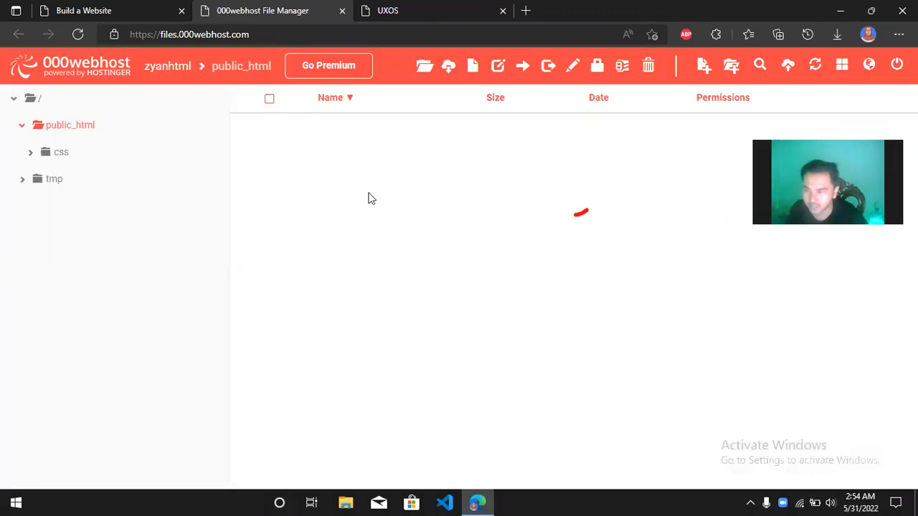
double_click(319, 165)
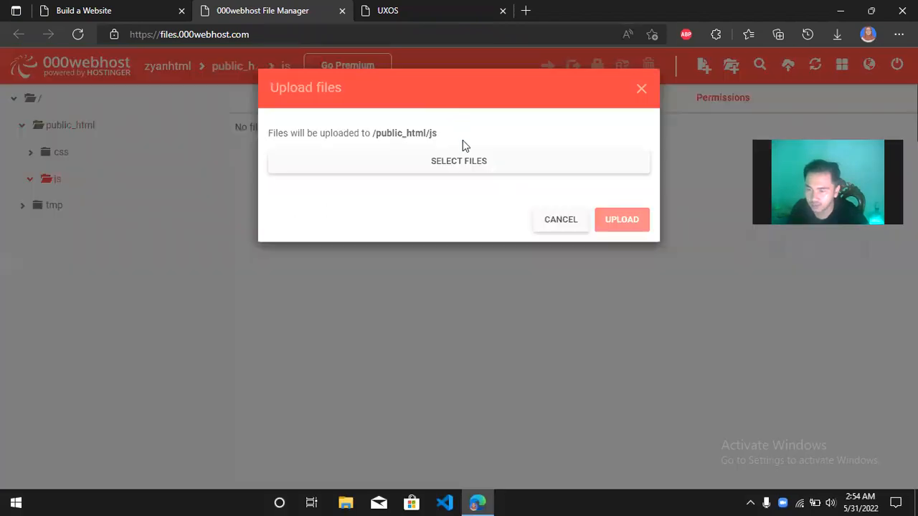
Upload bootstrap.js and jquery-3.4.1.min.js from the local js folder into js.
left_click(469, 166)
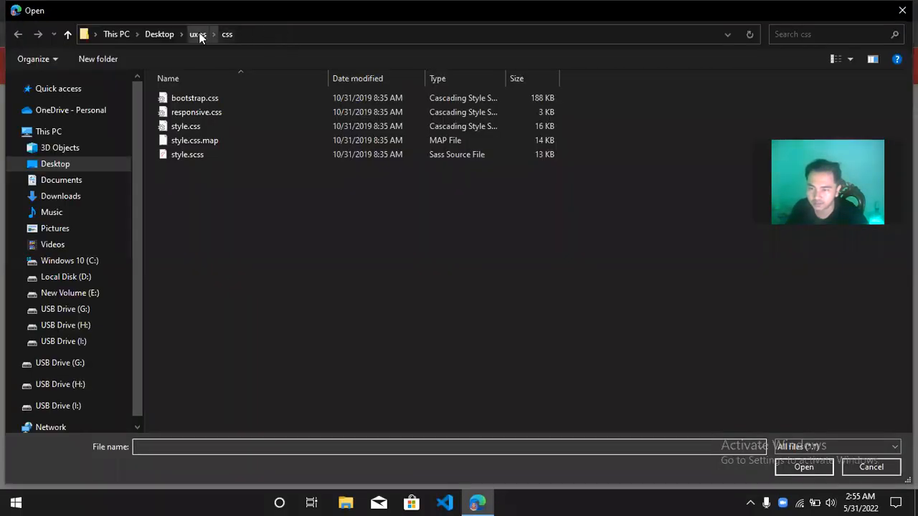
left_click(199, 34)
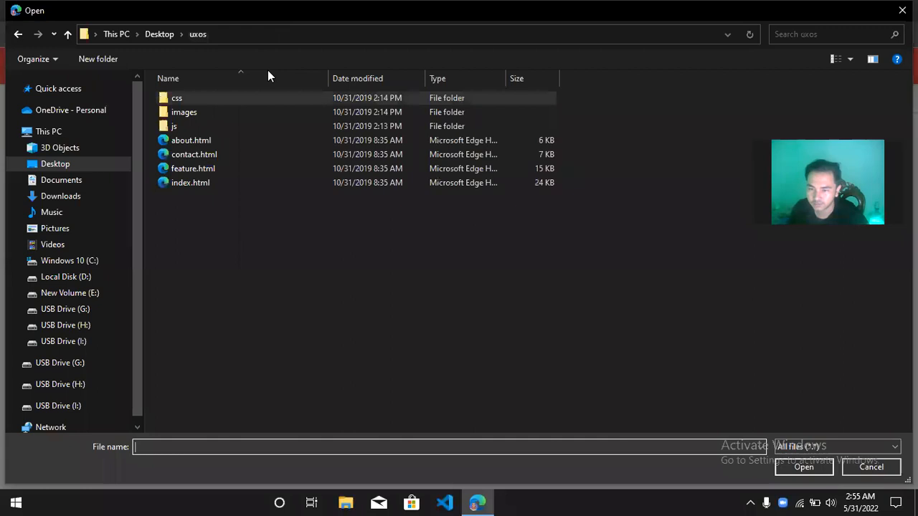
left_click(179, 129)
left_click(209, 101)
left_click(209, 114, "shift")
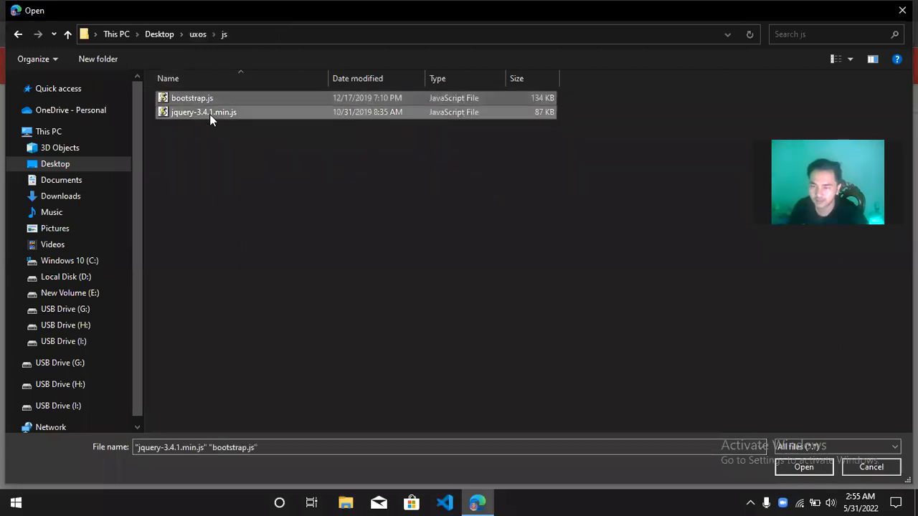
left_click(803, 467)
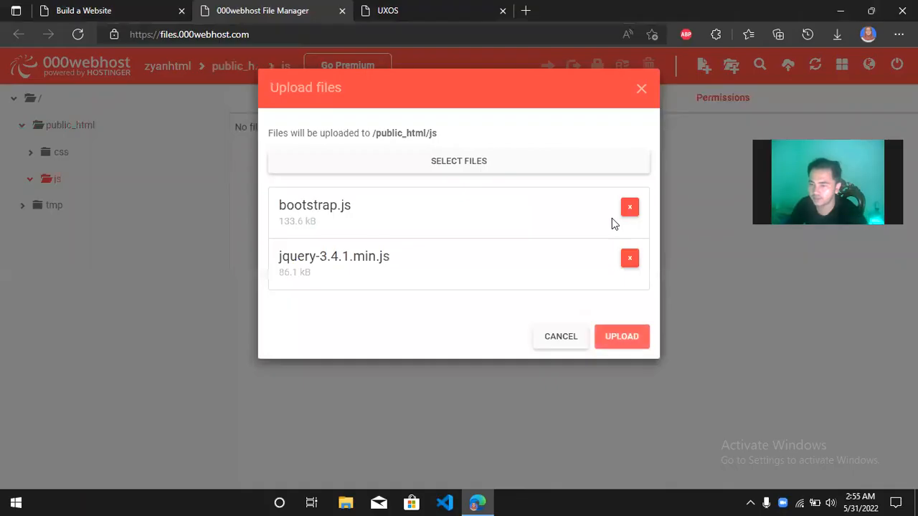
left_click(615, 346)
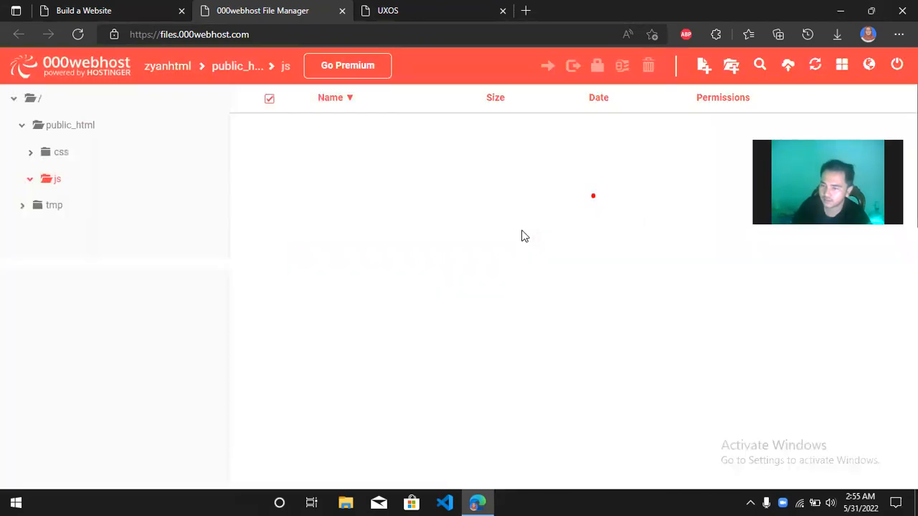
Reload the live UXOS site with F5, then return to the js folder.
left_click(467, 6)
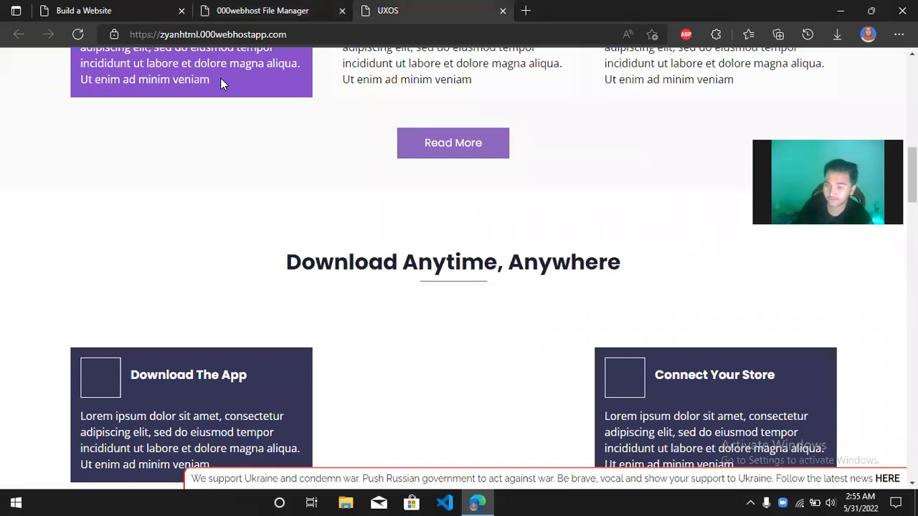
key("F5")
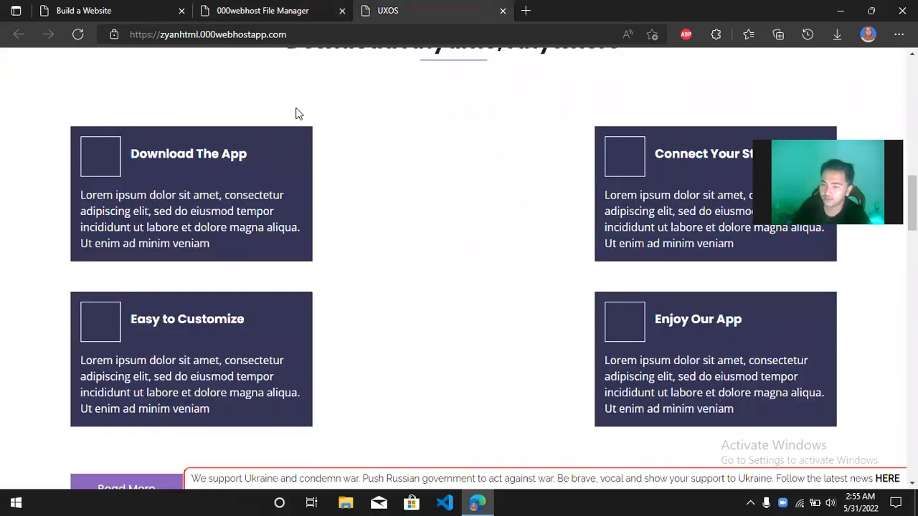
key("ctrl+shift+Tab")
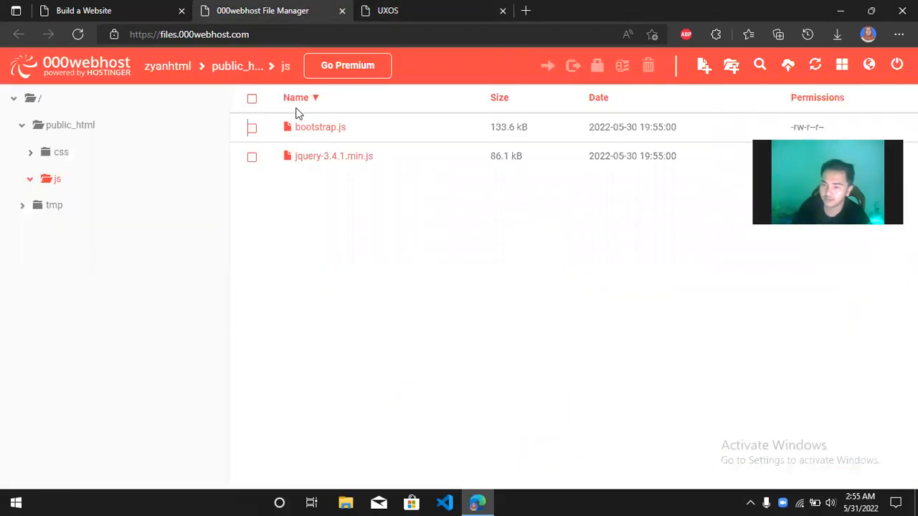
Create a folder named 'images' in public_html, then return to the live UXOS site.
left_click(56, 131)
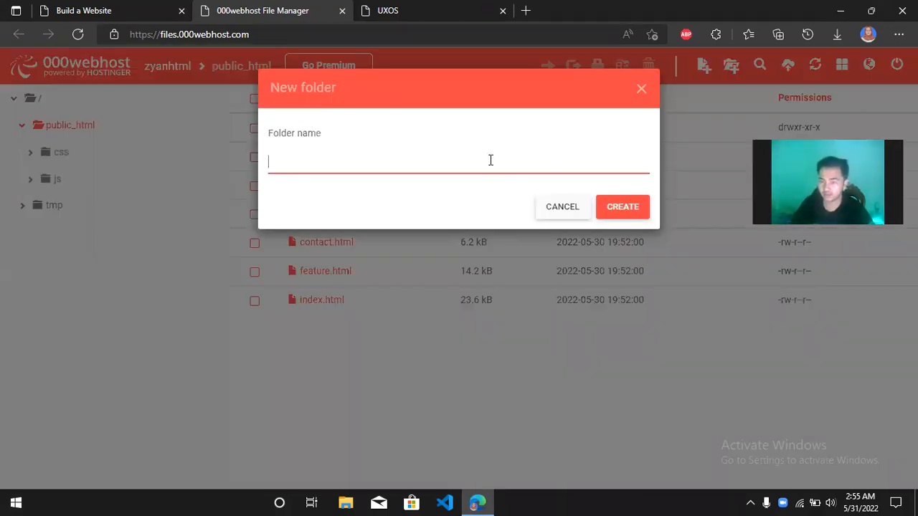
left_click(641, 89)
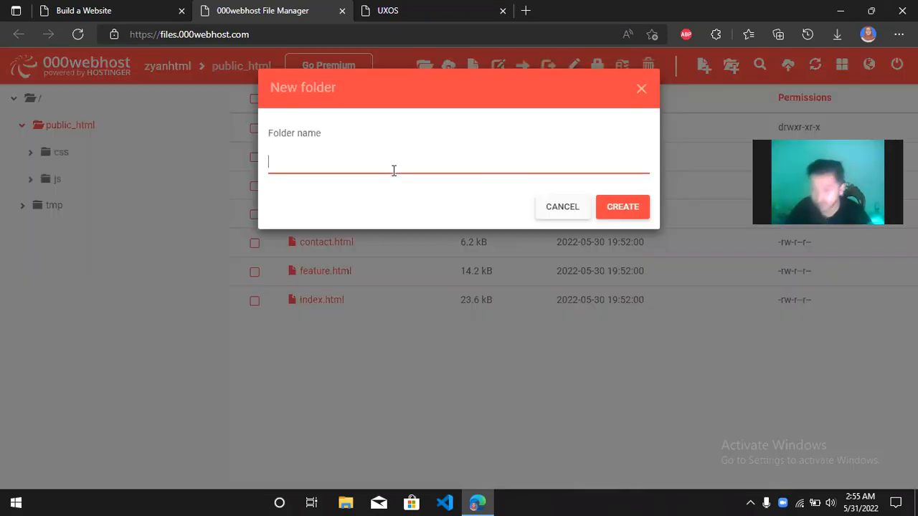
type("images")
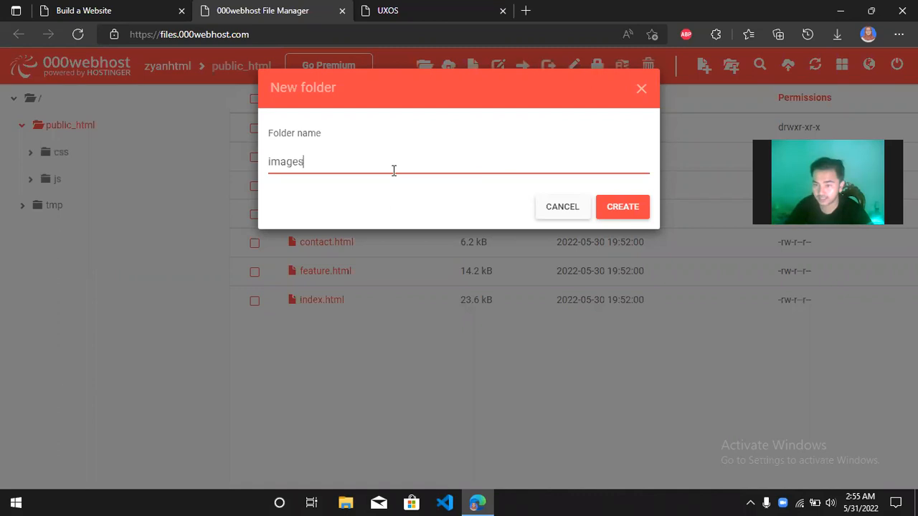
left_click(626, 214)
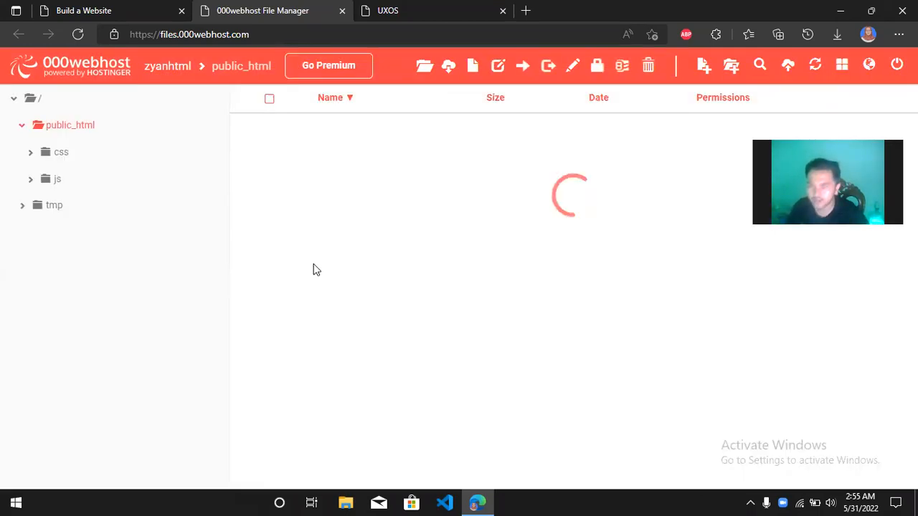
left_click(374, 10)
Read feature.html's exact name in public_html via the Rename box, leaving it unchanged.
scroll(394, 149, "up", 4)
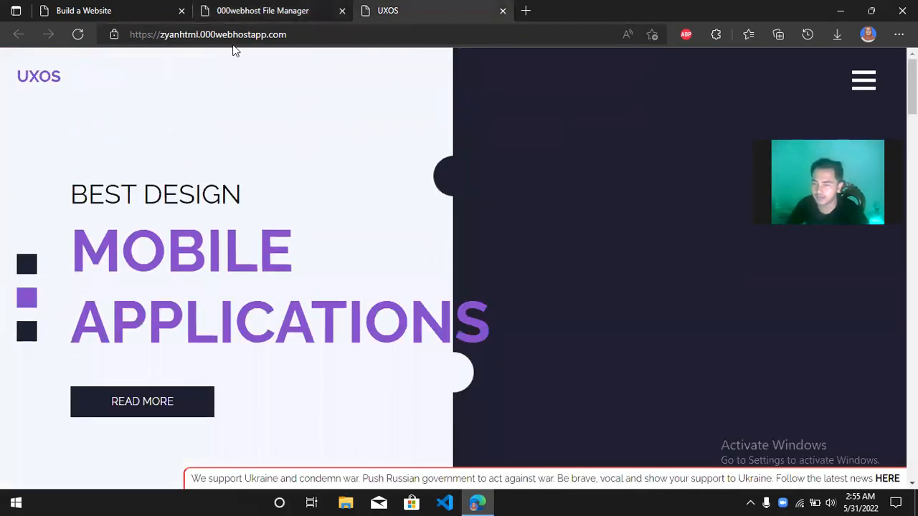
left_click(140, 34)
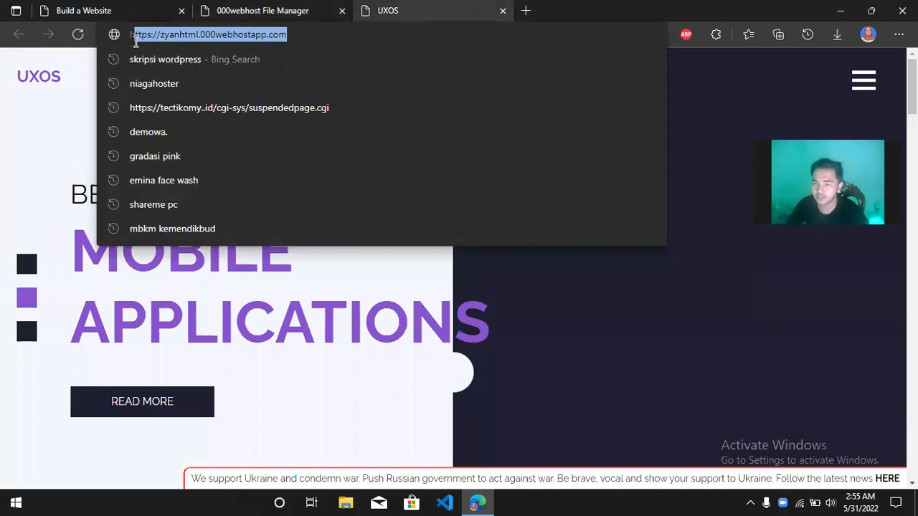
left_click(290, 8)
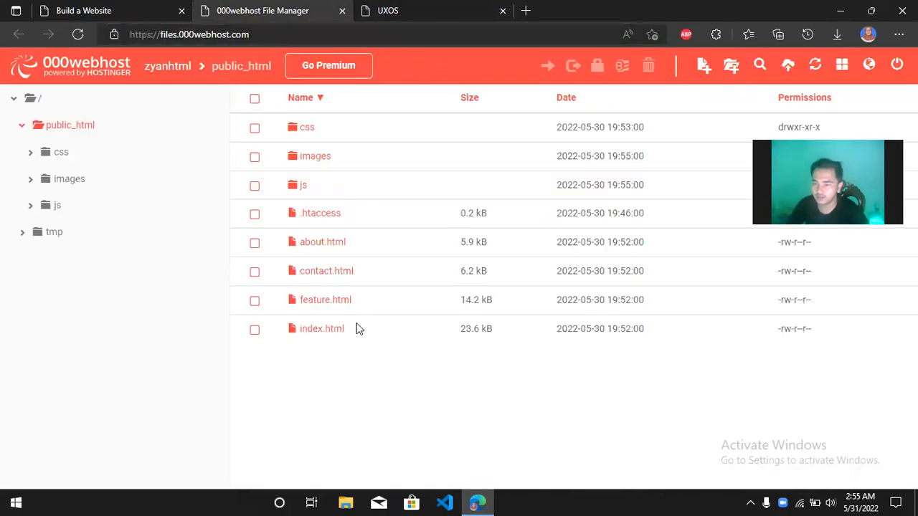
left_click(333, 339)
key("ctrl+Tab")
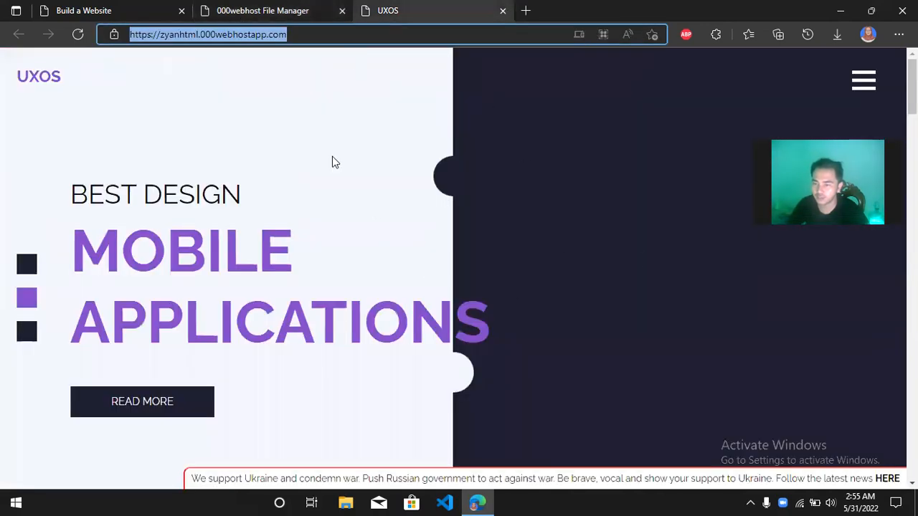
left_click(280, 9)
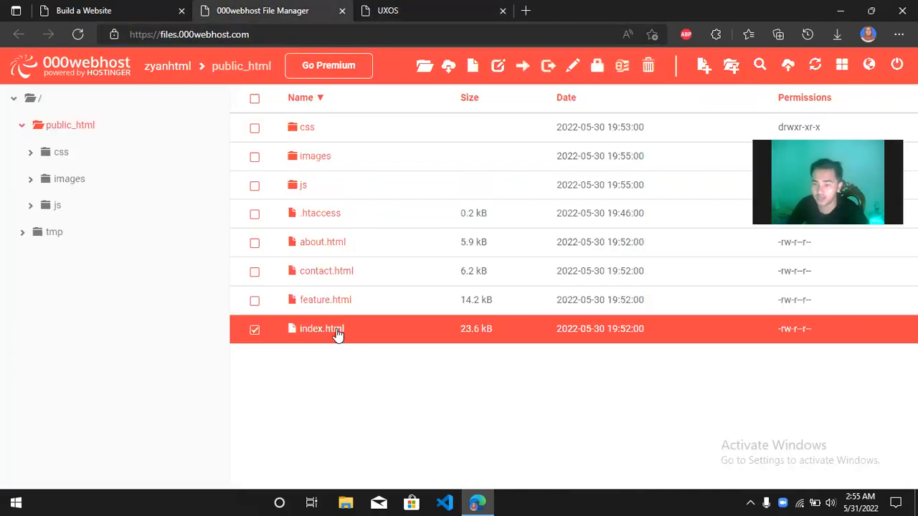
left_click(380, 12)
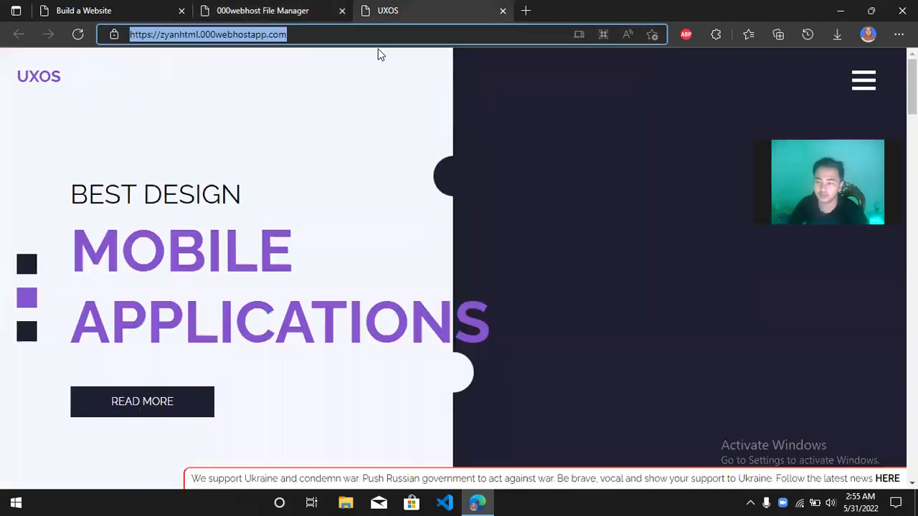
key("ctrl+shift+Tab")
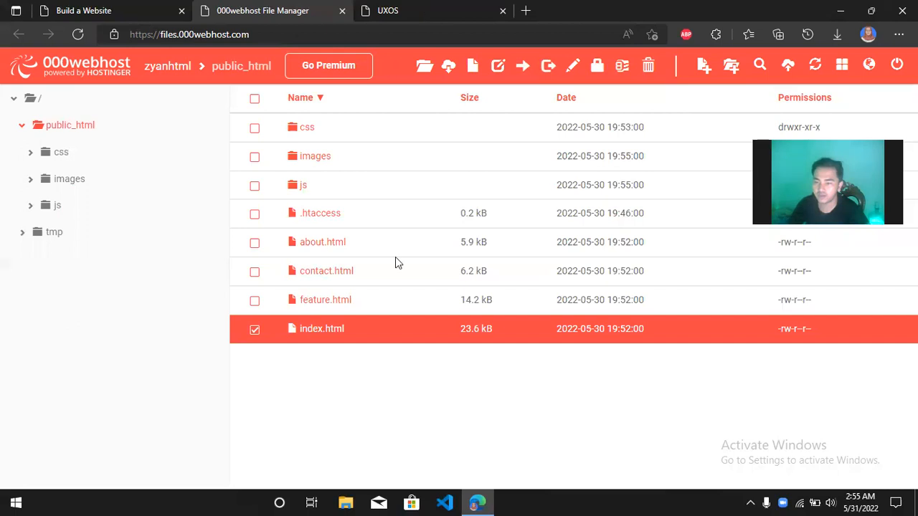
right_click(392, 296)
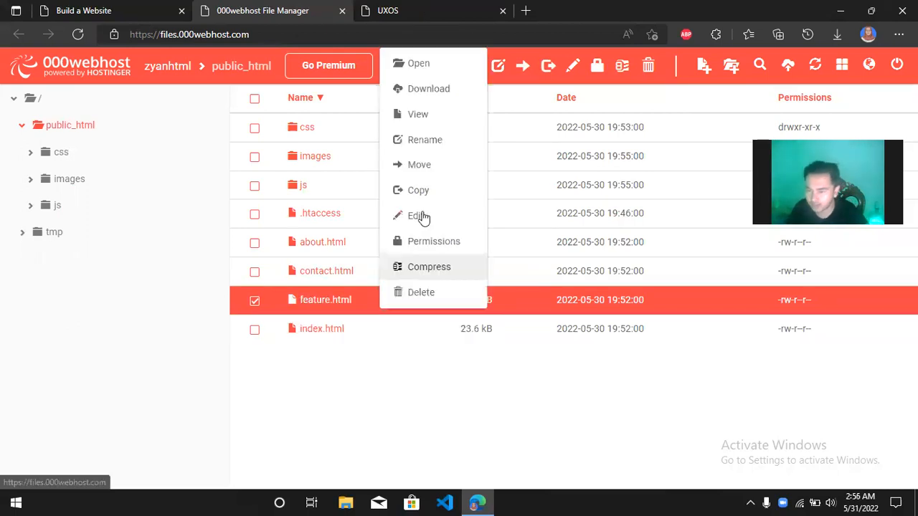
left_click(439, 145)
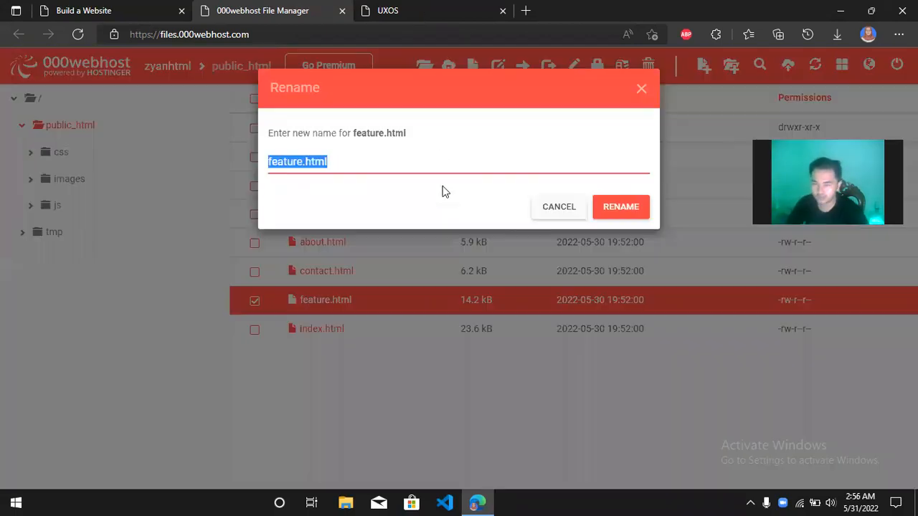
left_click(542, 213)
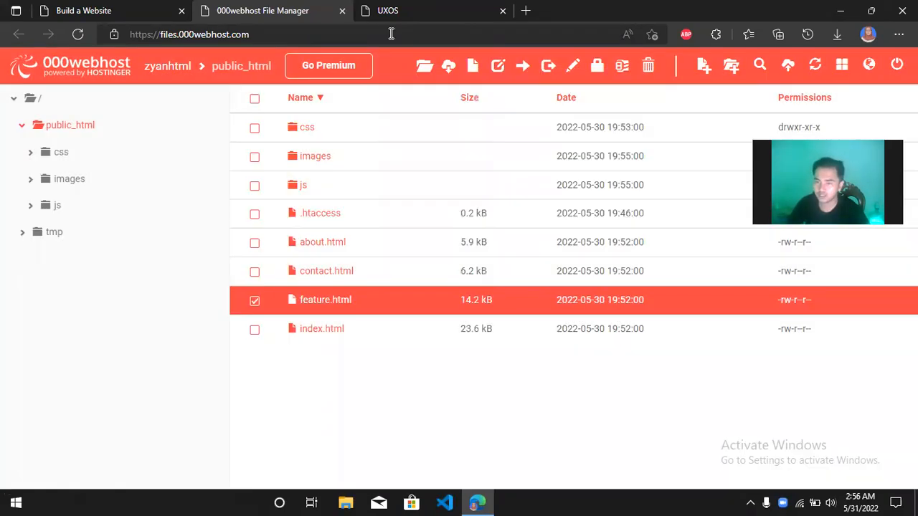
Load /feature.html on the live UXOS site.
key("ctrl+Tab")
type("/feature.html")
key("Return")
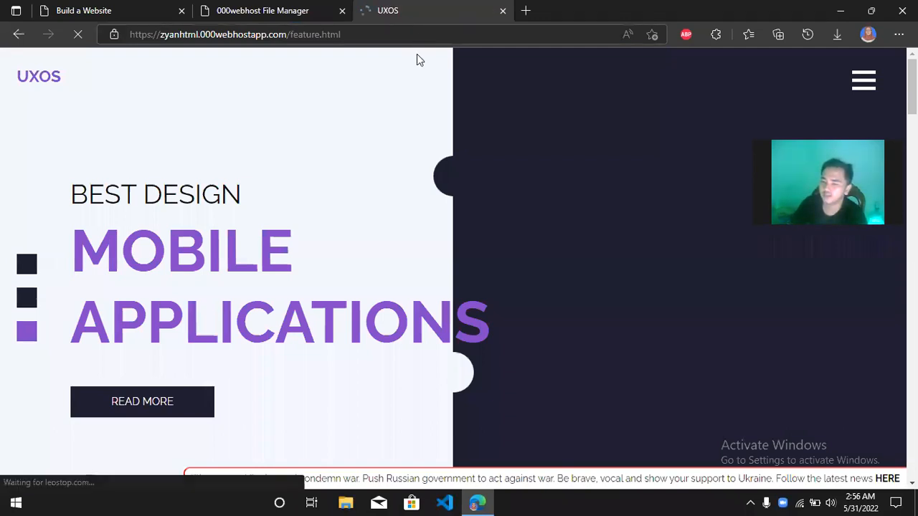
Scroll the live Feature page and follow a link from the site menu.
scroll(478, 157, "down", 10)
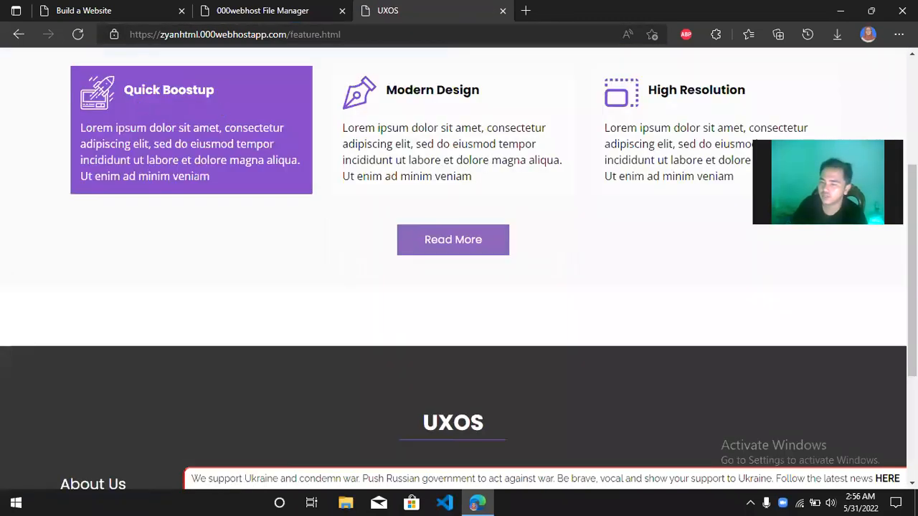
left_click(872, 84)
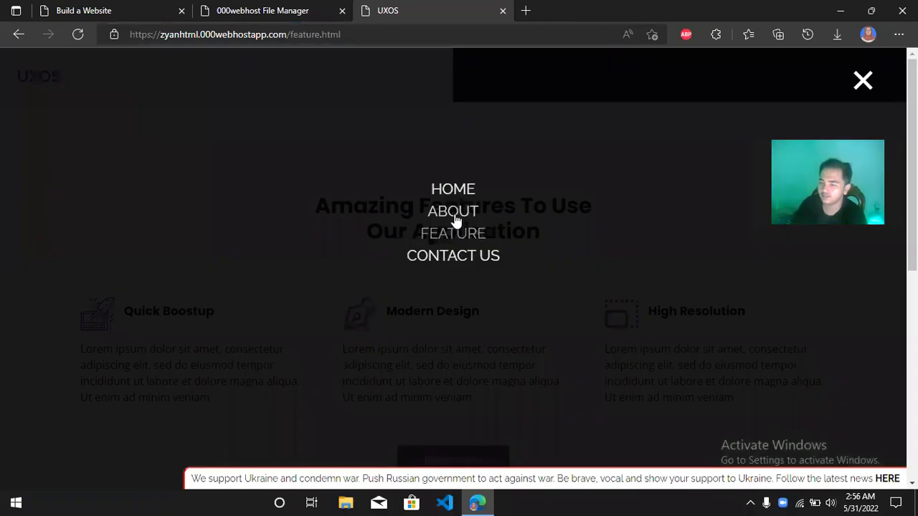
left_click(457, 214)
Go to the About Us page from the menu and scroll through it.
left_click(854, 82)
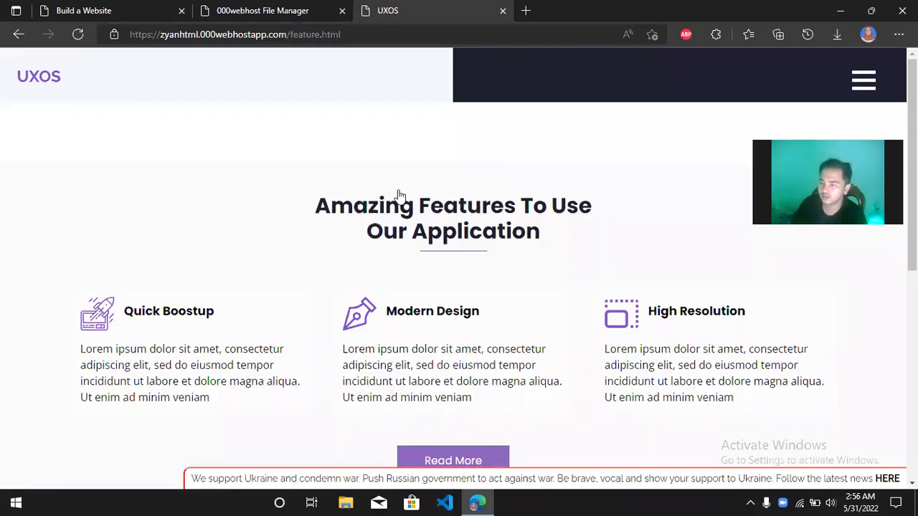
left_click(441, 214)
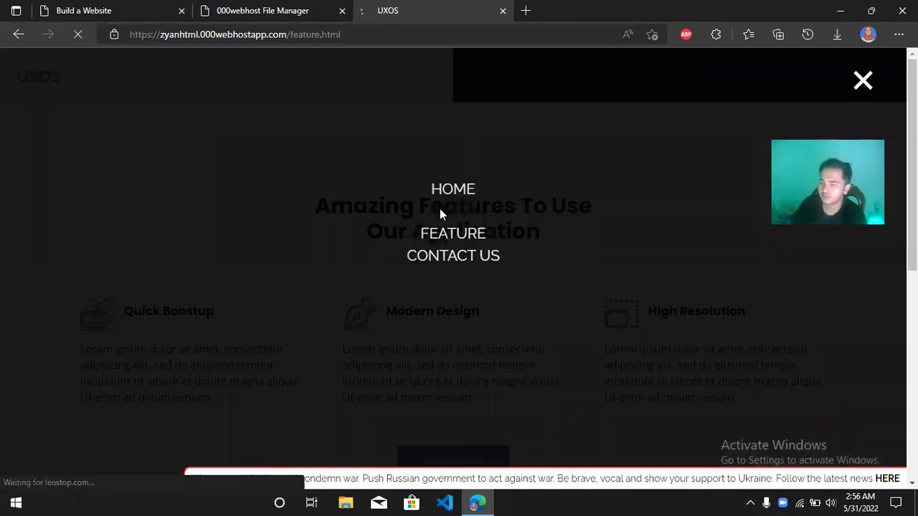
scroll(803, 284, "down", 10)
scroll(430, 218, "up", 10)
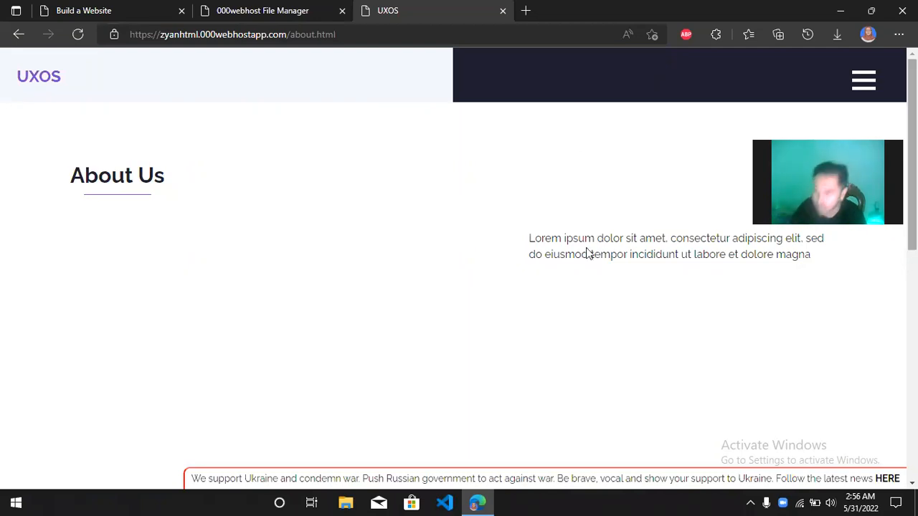
scroll(573, 254, "down", 10)
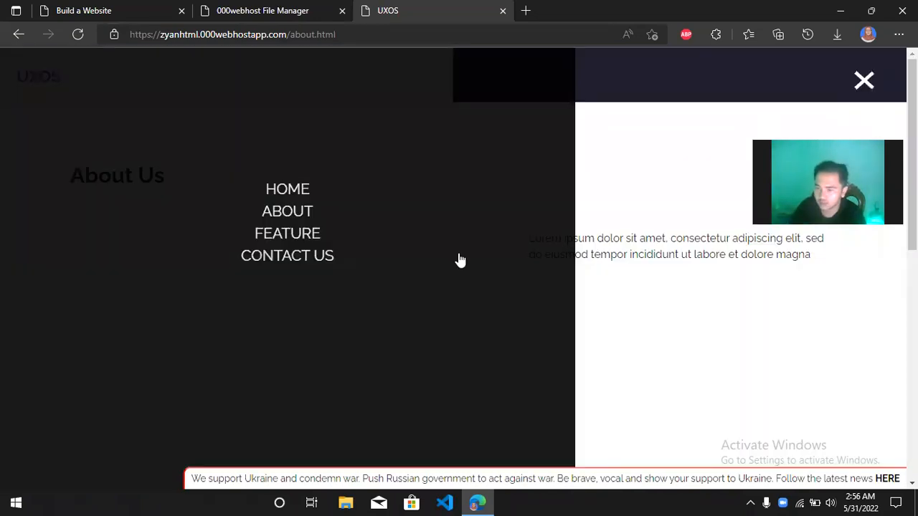
left_click(639, 260)
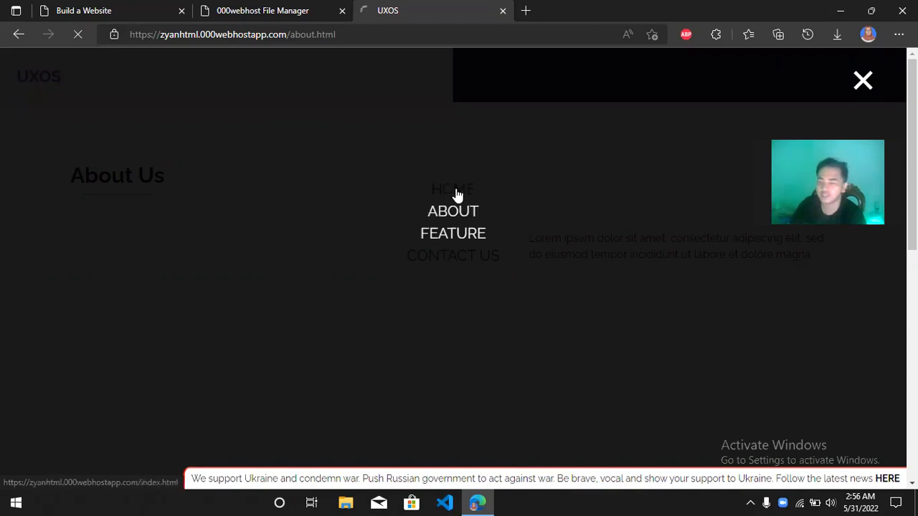
Open the images folder in the 000webhost file manager.
left_click(273, 16)
left_click(253, 301)
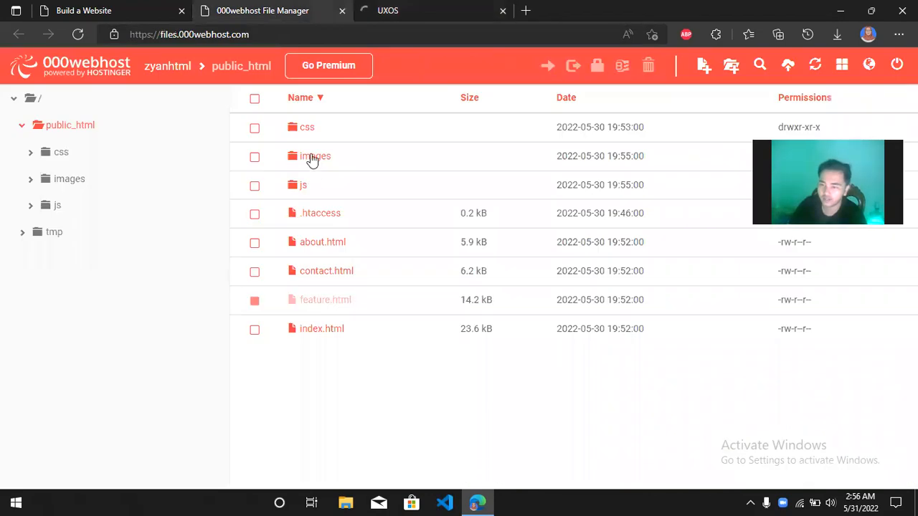
double_click(521, 159)
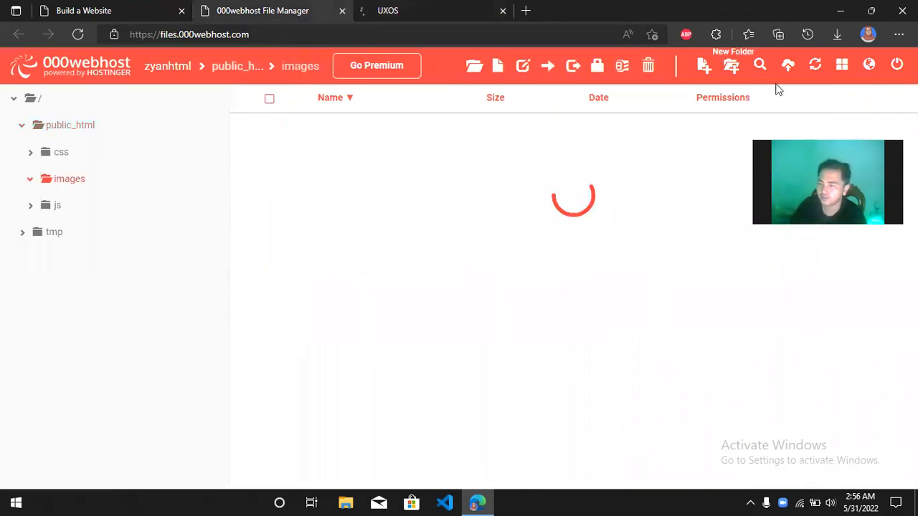
Upload all 18 files from Desktop\uxos\images, about-bg.jpg through twitter.png.
left_click(793, 69)
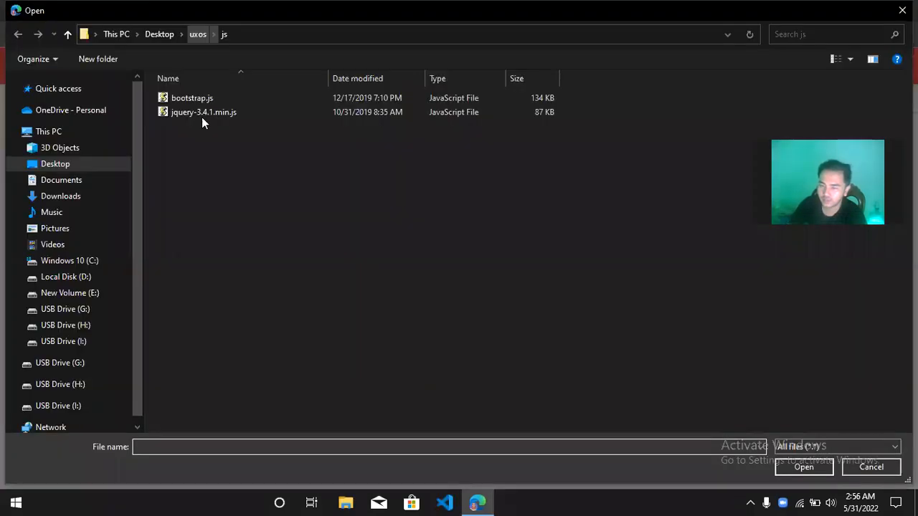
key("alt+Up")
double_click(202, 113)
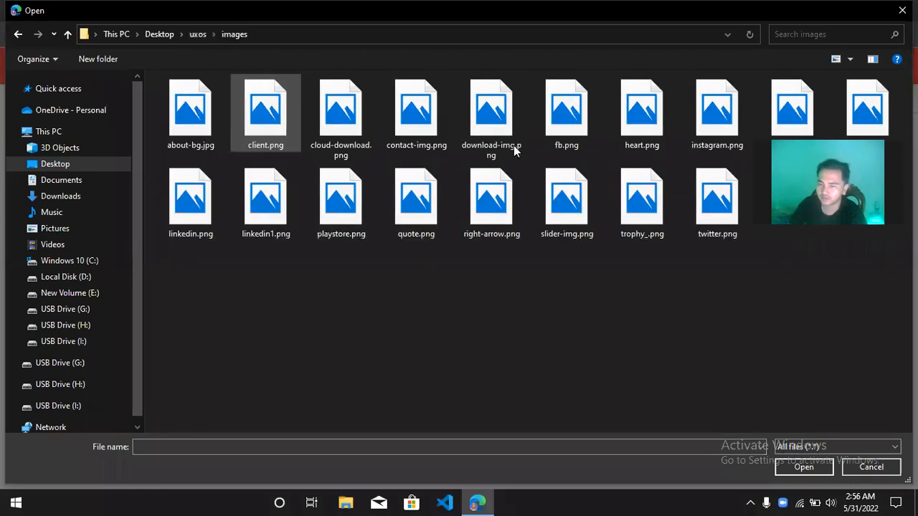
left_click_drag(883, 161, 873, 301)
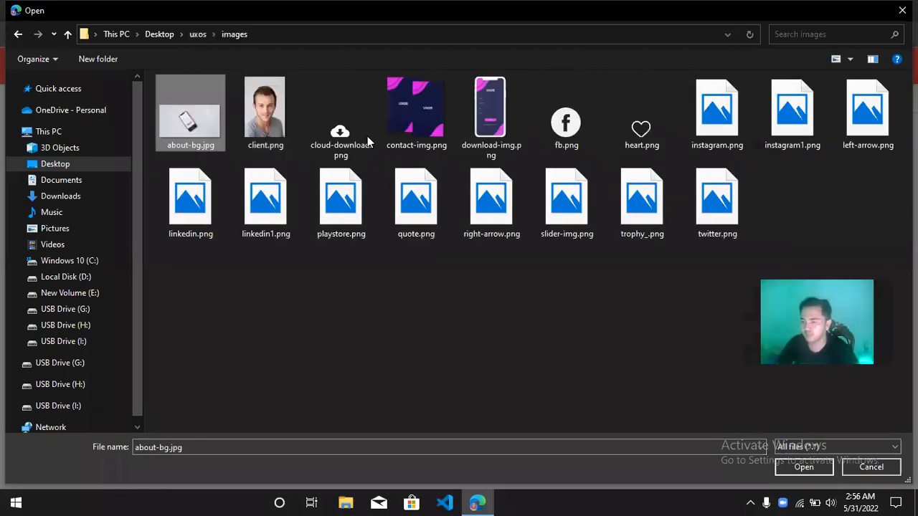
key("ctrl+a")
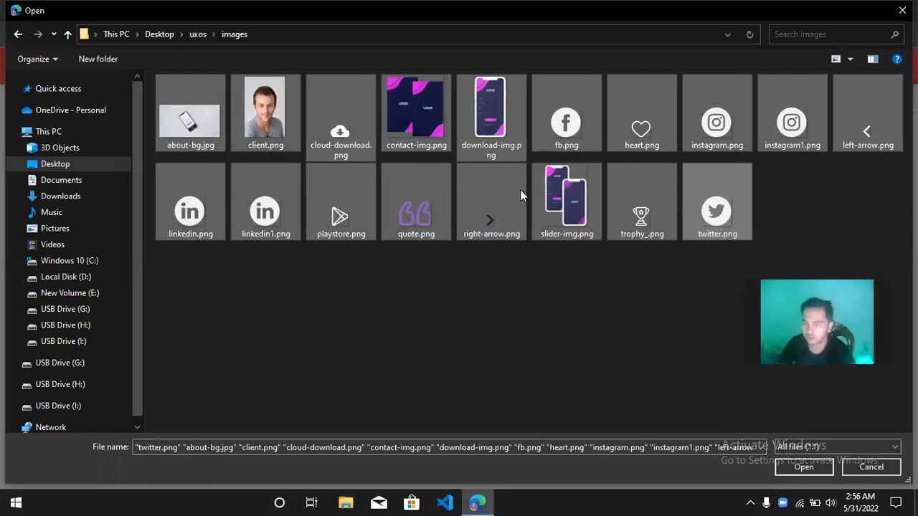
key("Return")
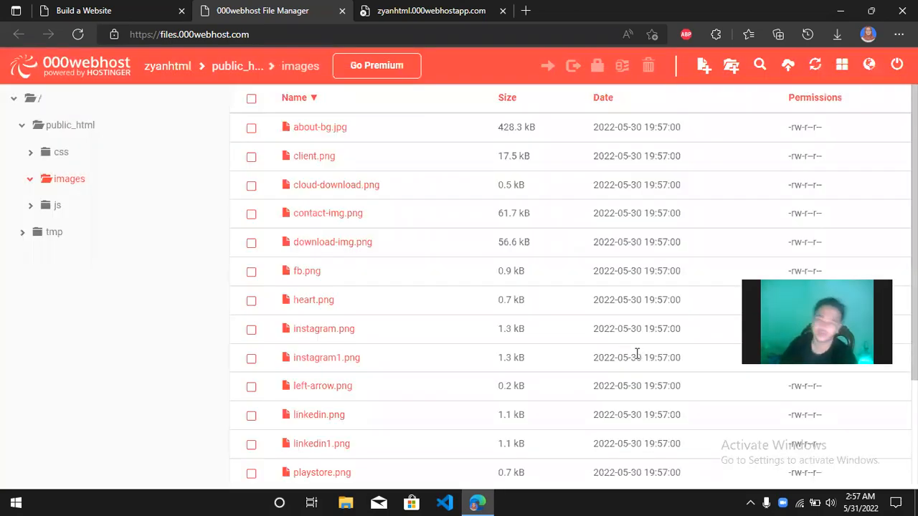
scroll(582, 340, "down", 2)
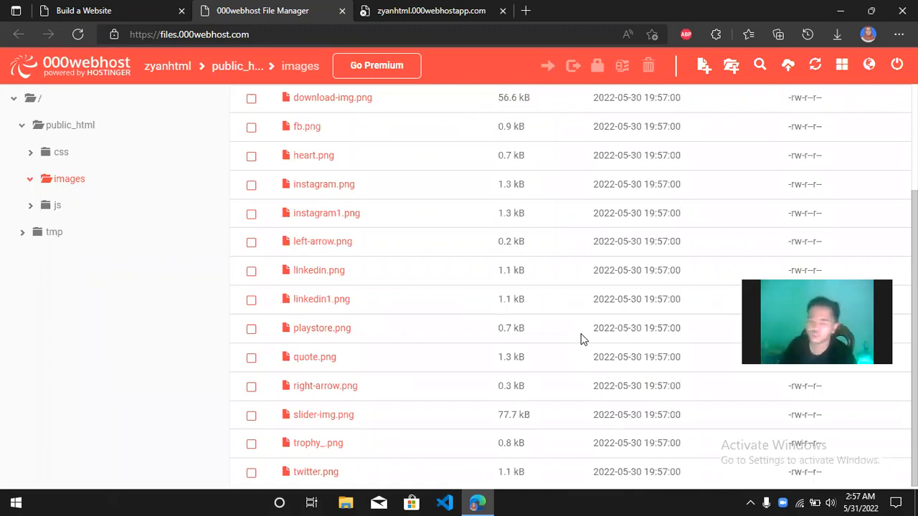
scroll(468, 271, "up", 3)
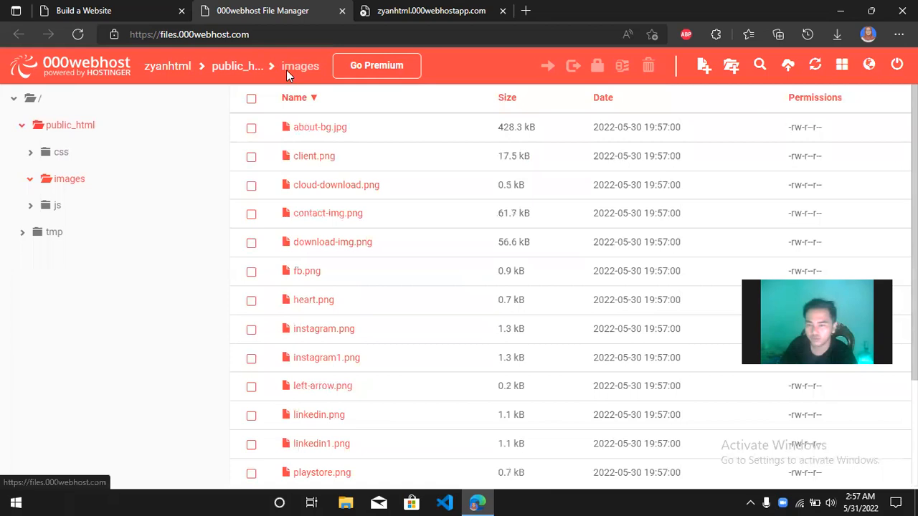
Load the live UXOS site root and scroll the home page to check its images.
left_click(393, 12)
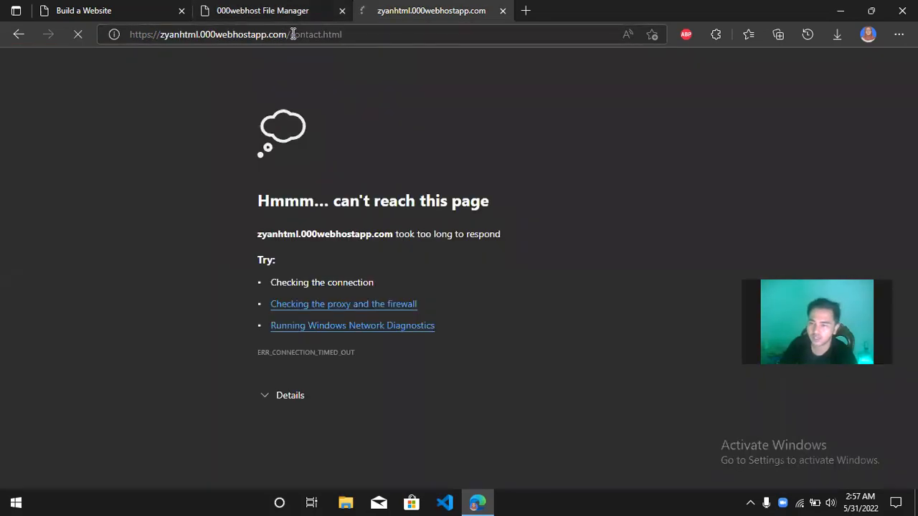
left_click_drag(293, 33, 442, 37)
key("BackSpace")
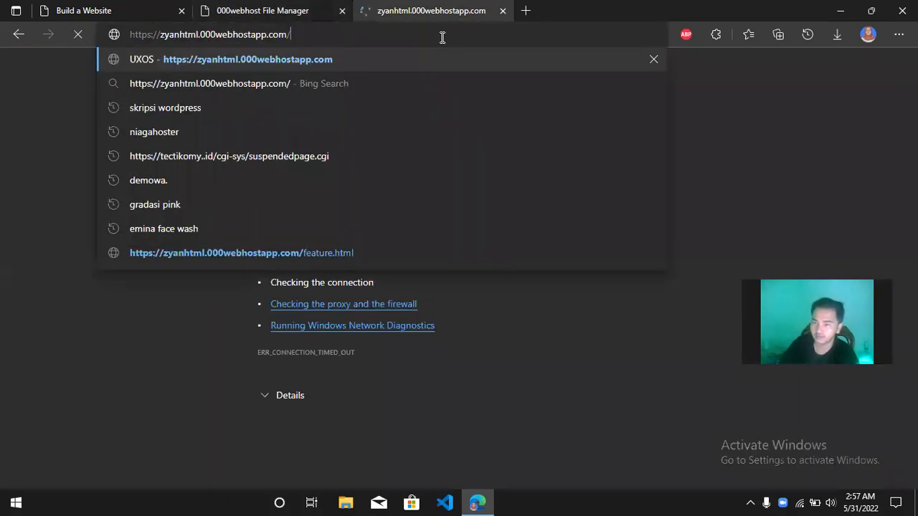
key("Return")
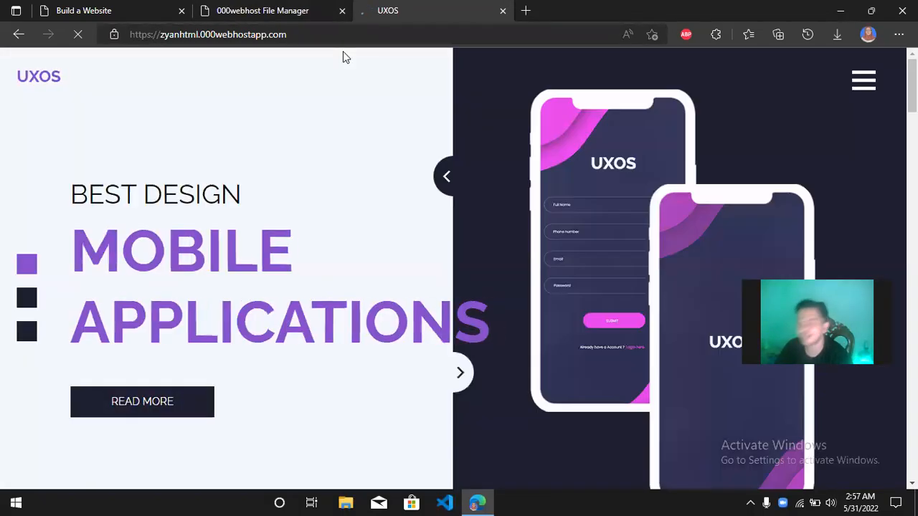
scroll(640, 331, "down", 6)
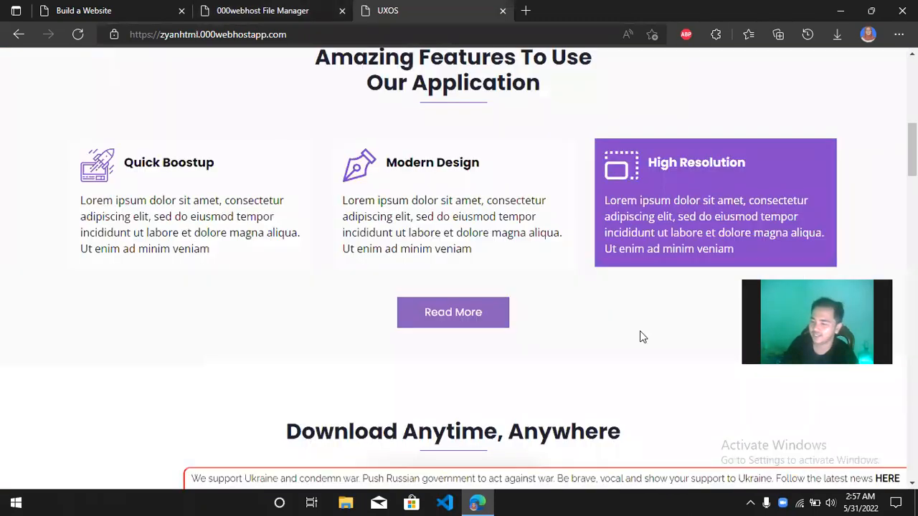
scroll(485, 205, "down", 5)
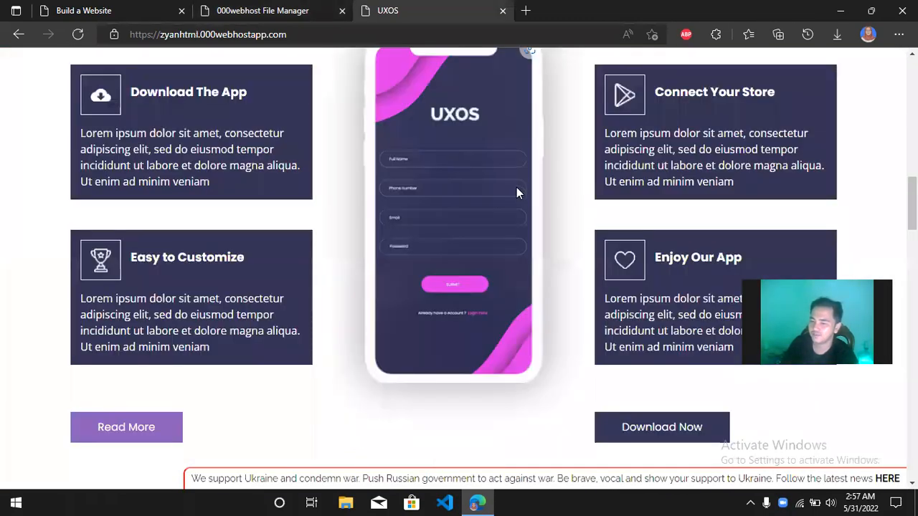
scroll(516, 191, "down", 5)
scroll(515, 191, "down", 3)
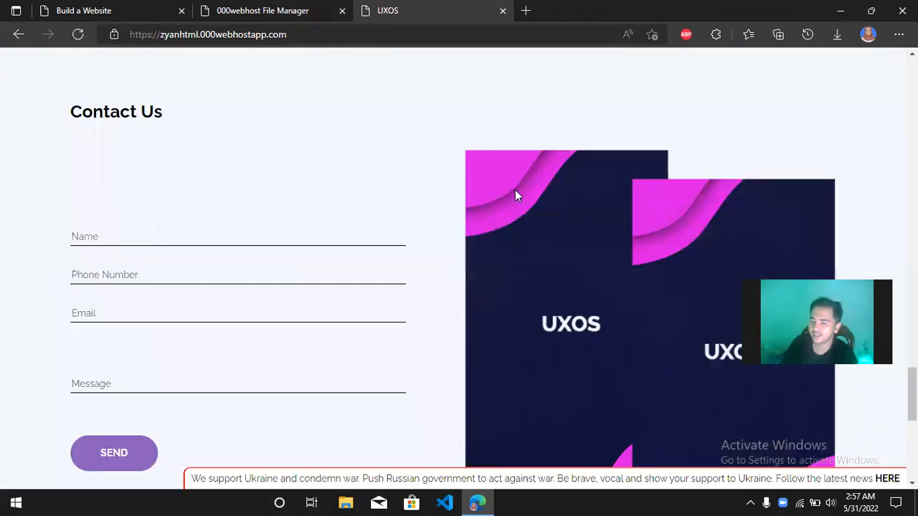
scroll(670, 427, "down", 5)
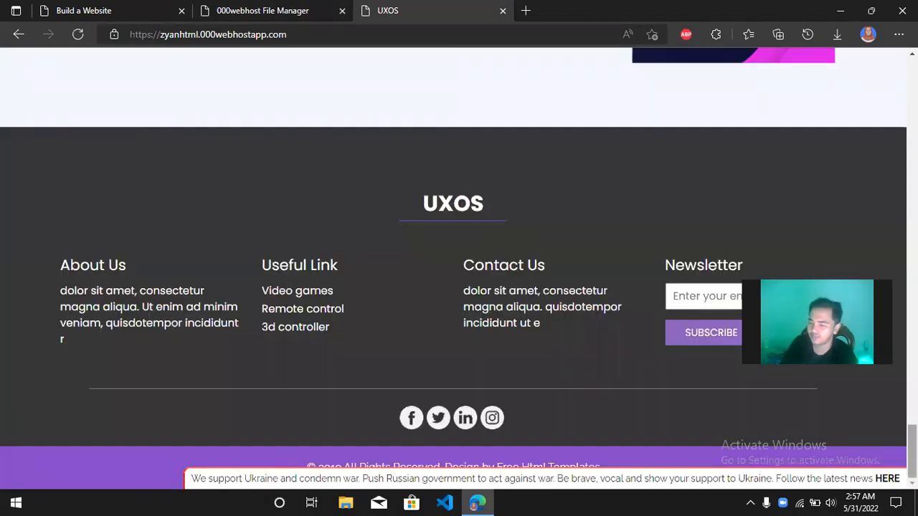
left_click_drag(911, 450, 859, 92)
scroll(484, 145, "up", 1)
Check the About page through the site's navigation menu.
left_click(863, 81)
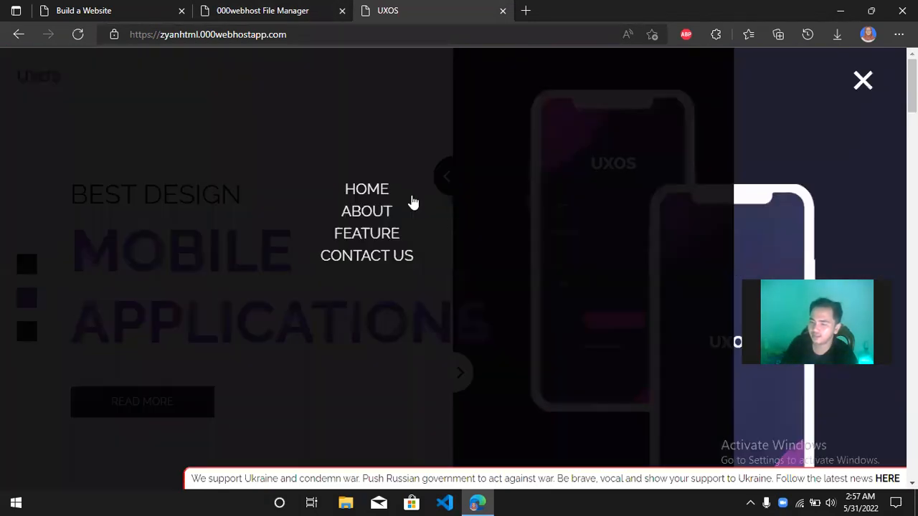
left_click(541, 213)
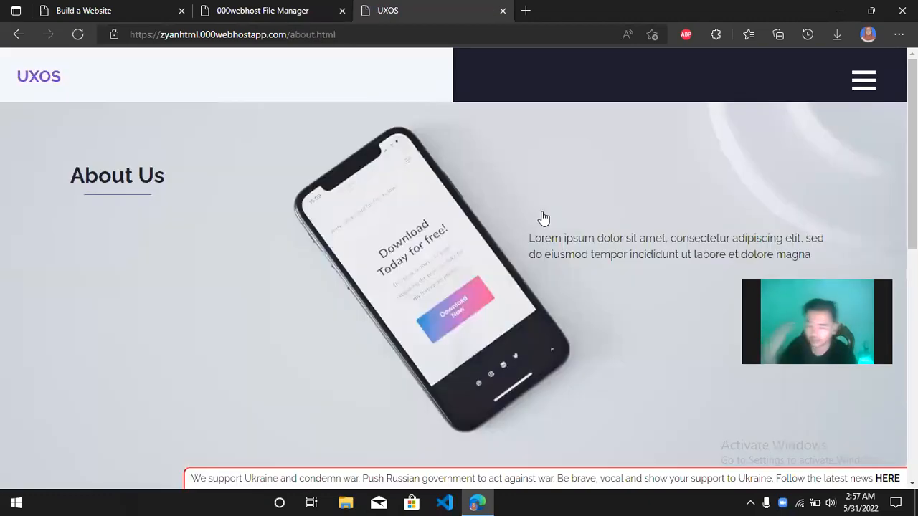
scroll(435, 194, "down", 5)
scroll(822, 133, "up", 3)
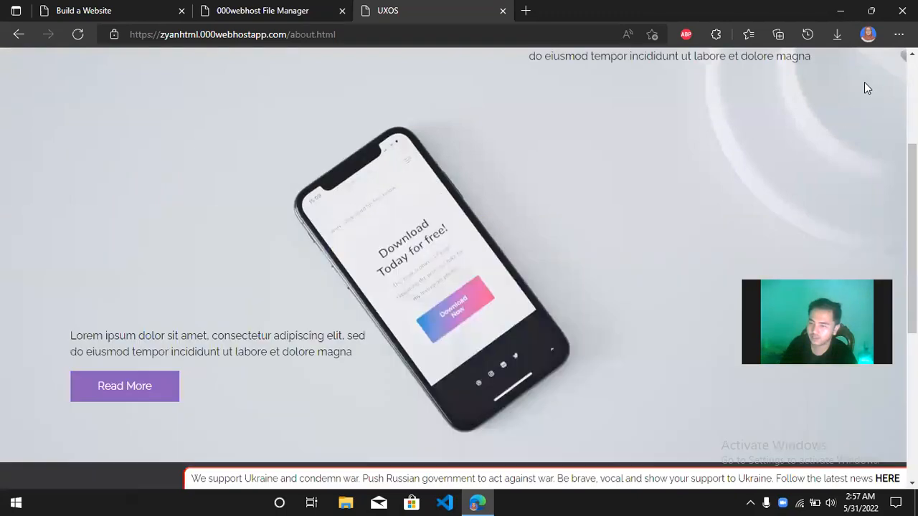
scroll(809, 97, "up", 2)
Check the Contact Us page, return home, and go back to the file manager.
left_click(862, 80)
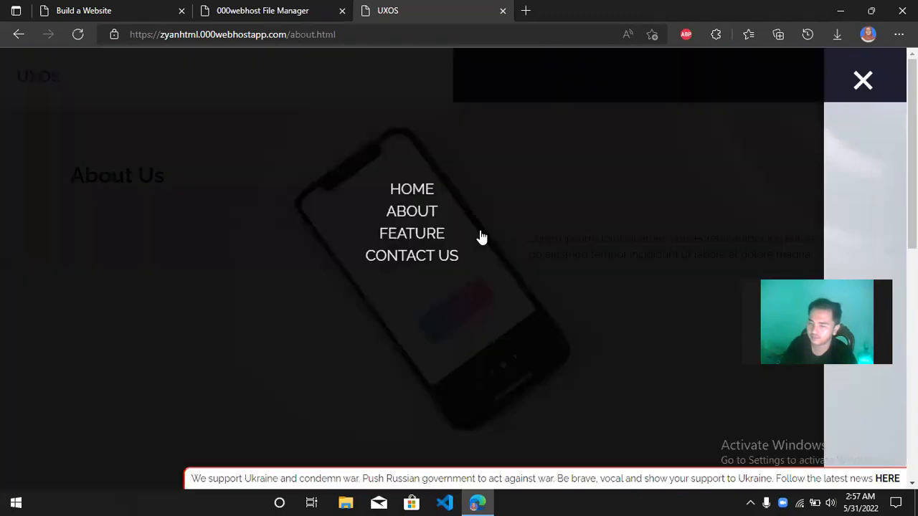
left_click(638, 234)
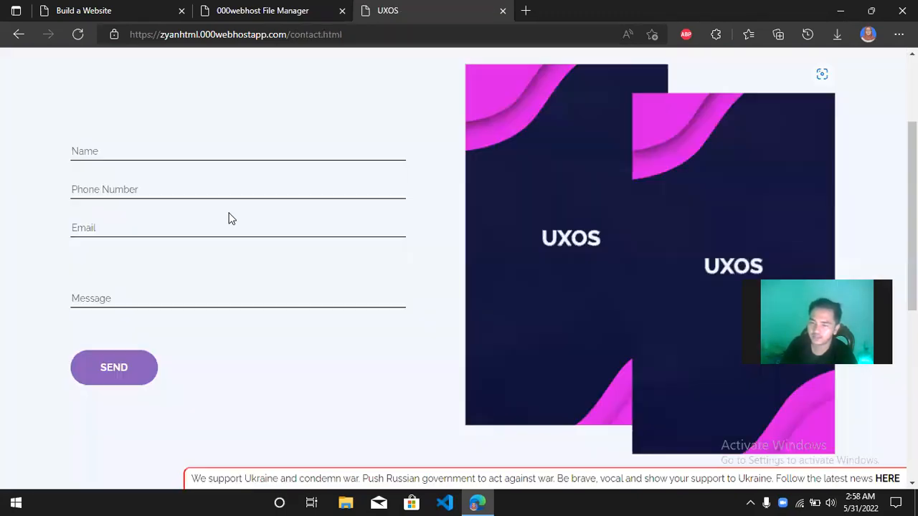
scroll(228, 222, "down", 5)
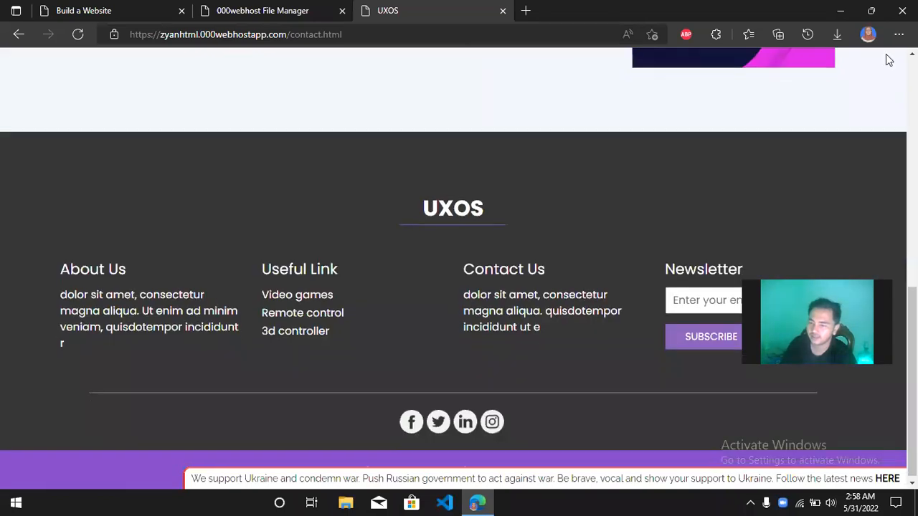
scroll(852, 100, "up", 7)
left_click(862, 80)
left_click(461, 188)
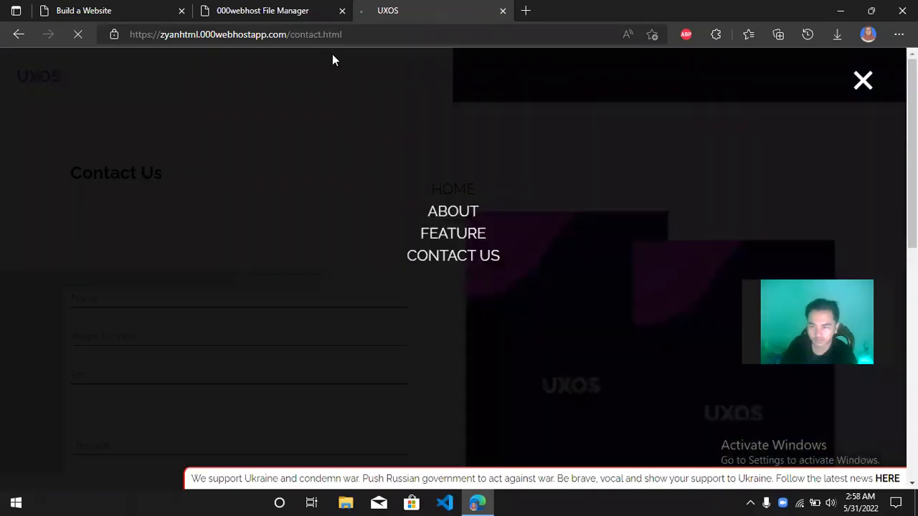
left_click(262, 11)
Rename index.html in public_html to home.html.
scroll(347, 285, "down", 1)
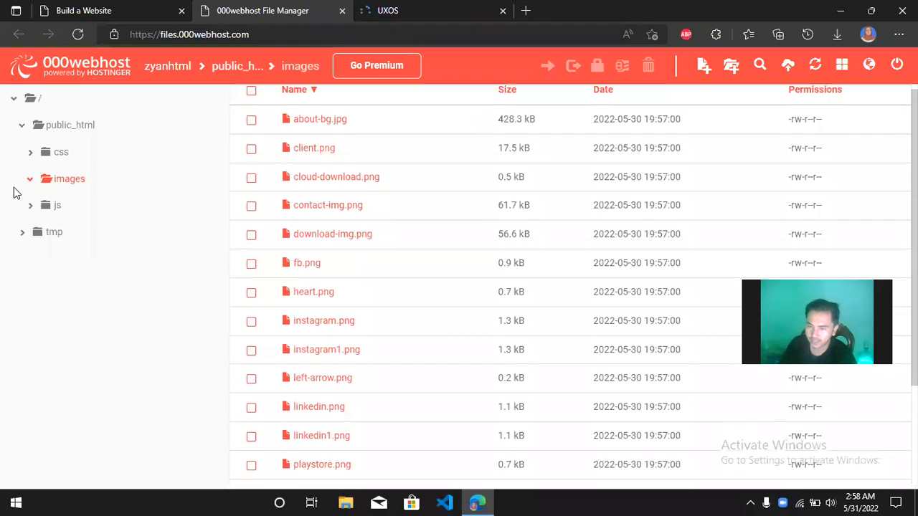
left_click(66, 125)
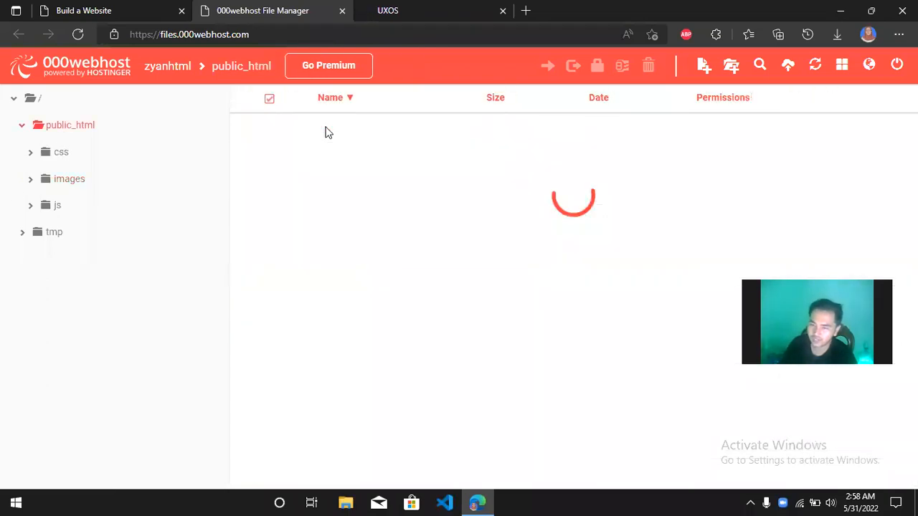
left_click(365, 329)
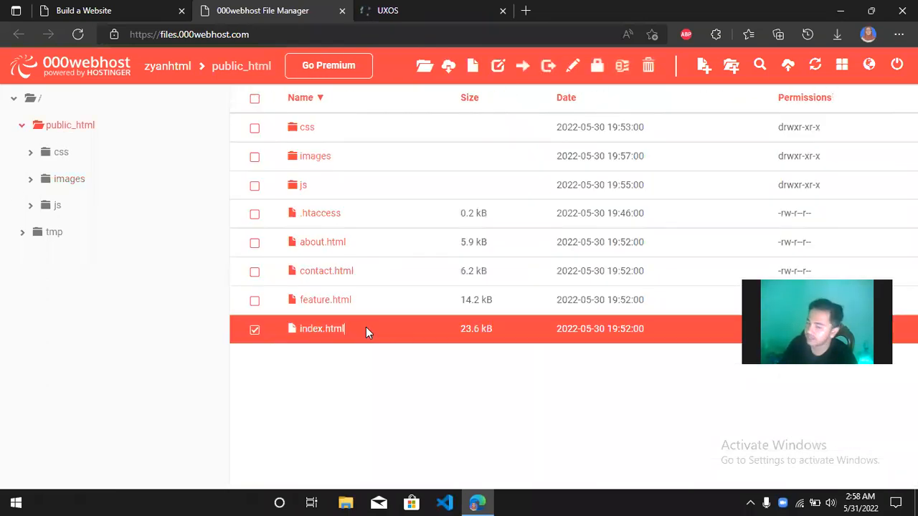
right_click(366, 328)
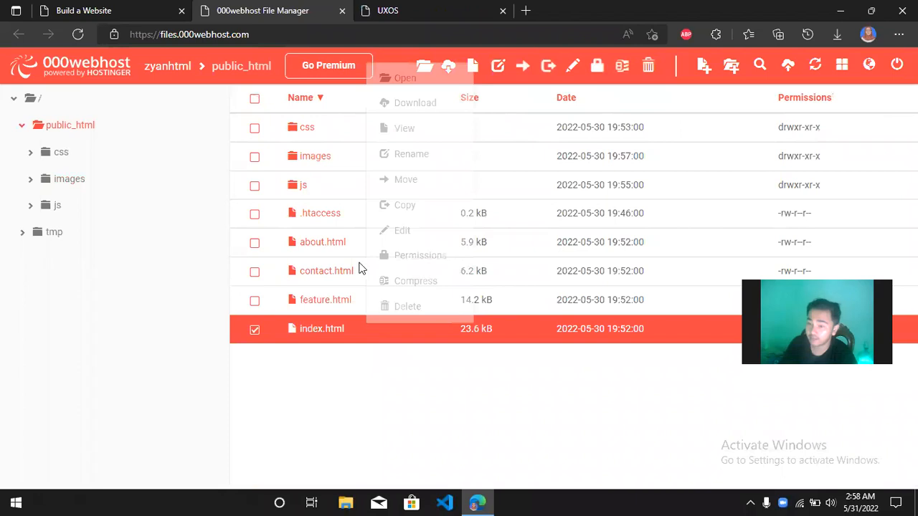
left_click(405, 153)
key("Right")
key("BackSpace")
key("BackSpace")
key("BackSpace")
key("BackSpace")
key("BackSpace")
type("h")
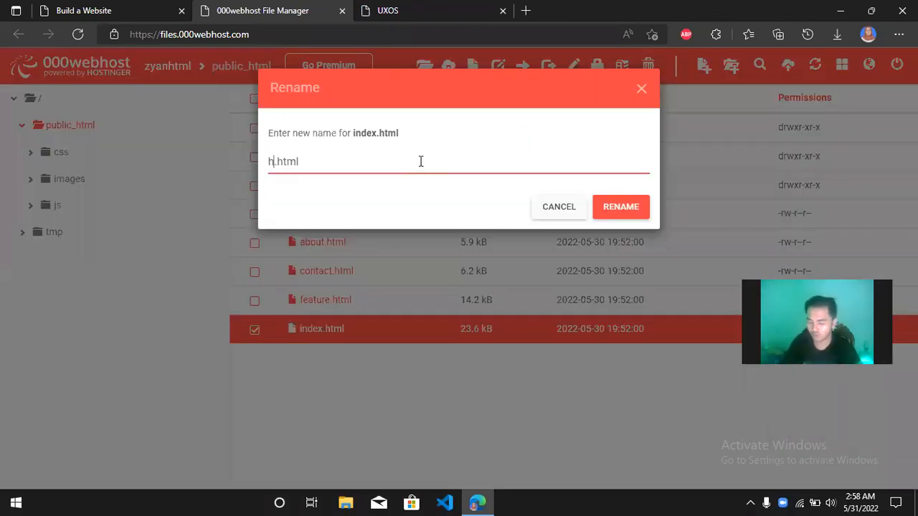
type("ome")
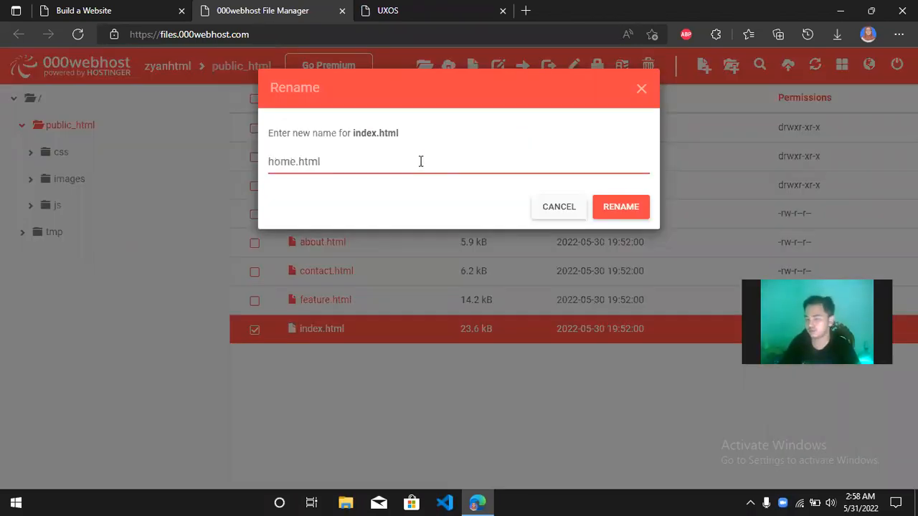
left_click(620, 215)
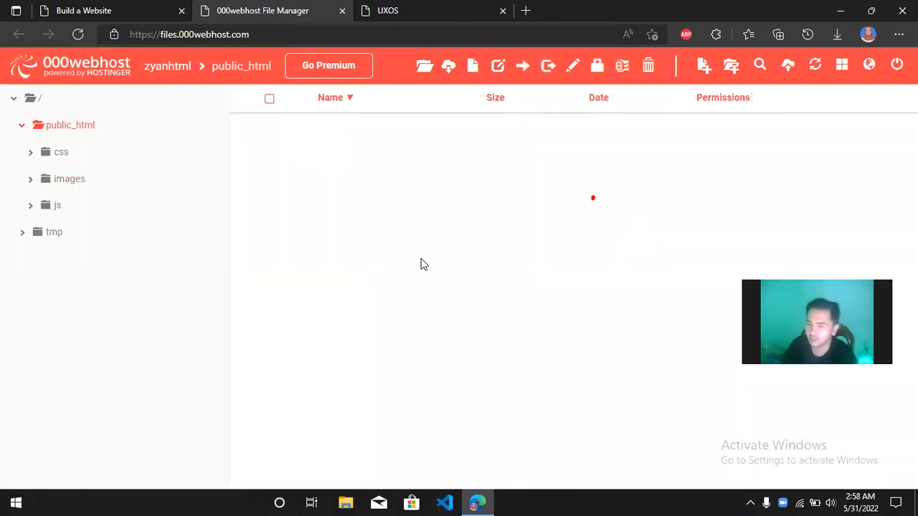
Reload the live site root with index.html removed from the address.
left_click(397, 19)
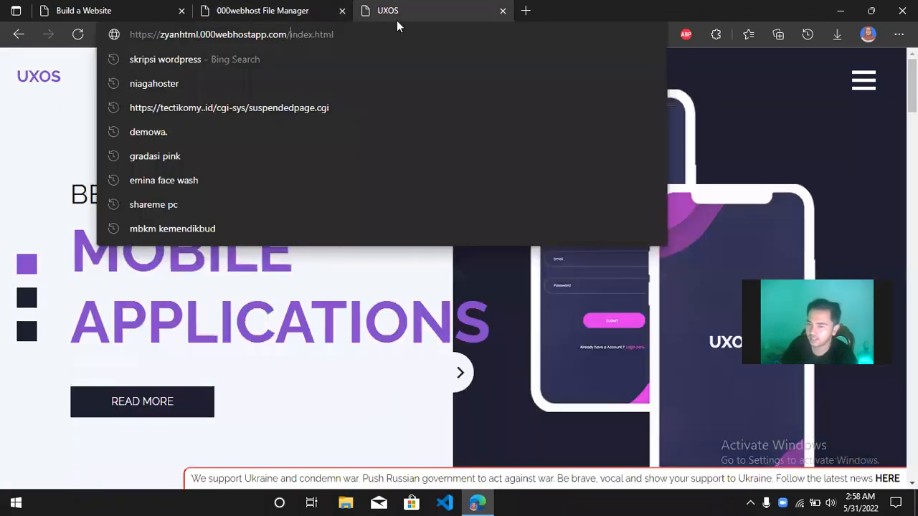
key("BackSpace")
key("Return")
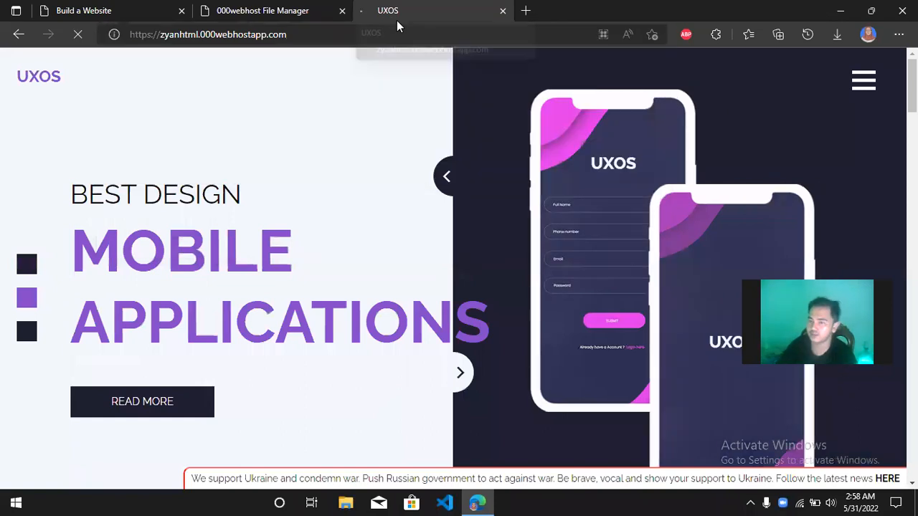
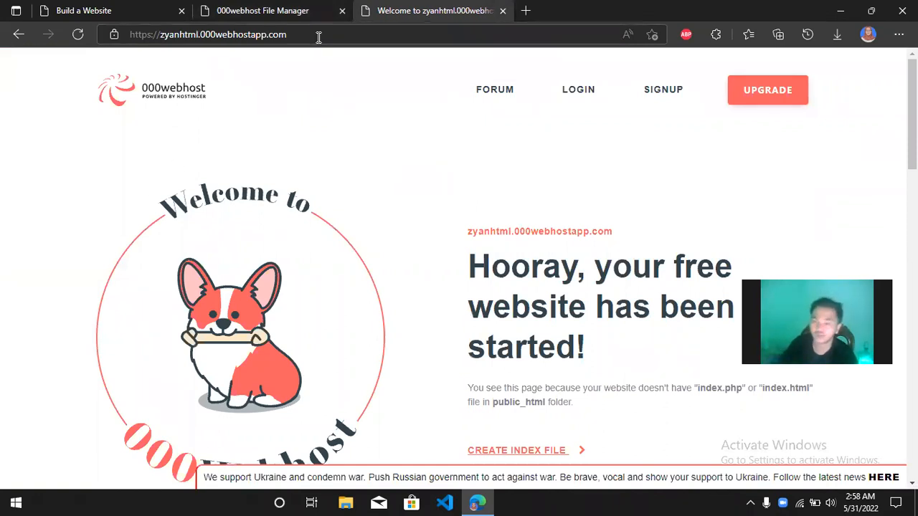
Load /home.html on the zyanhtml.000webhostapp.com site to view the live UXOS template.
left_click(347, 29)
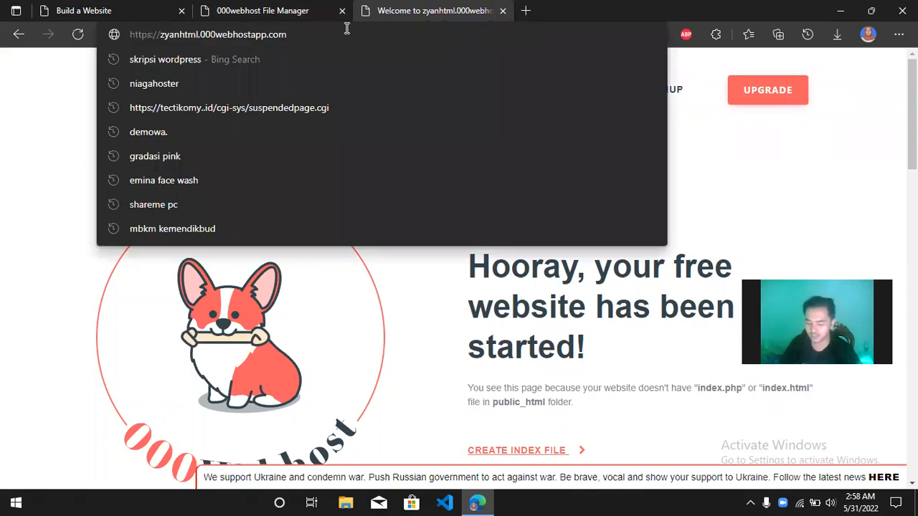
type("/")
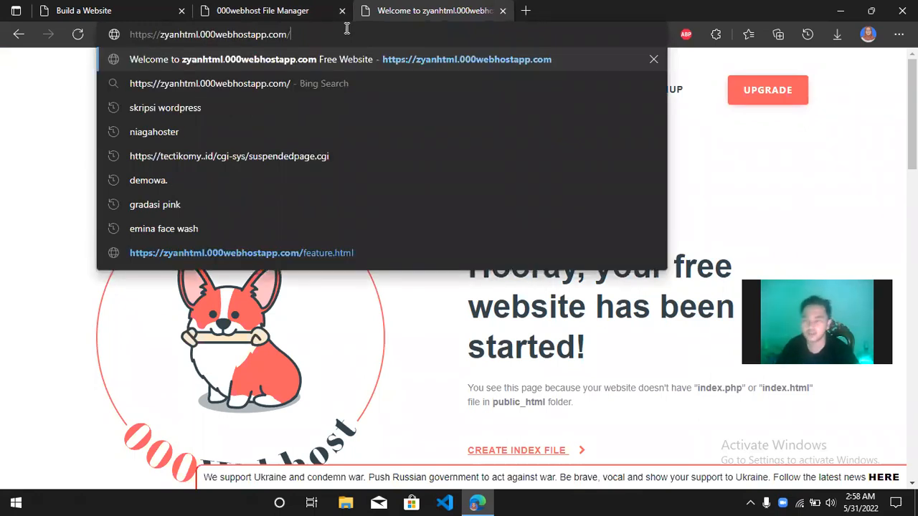
type("home.ht")
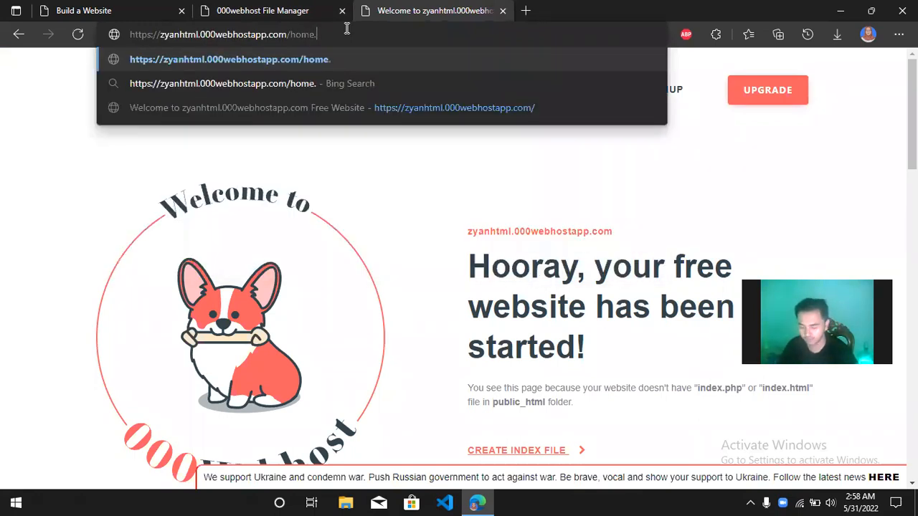
type("ml")
key("Return")
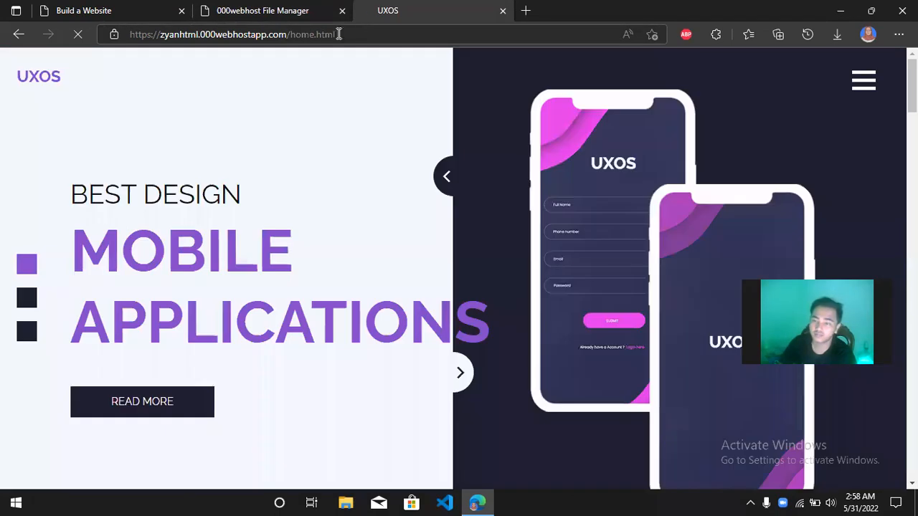
double_click(339, 34)
Start renaming home.html from its right-click menu in the File Manager.
left_click(285, 10)
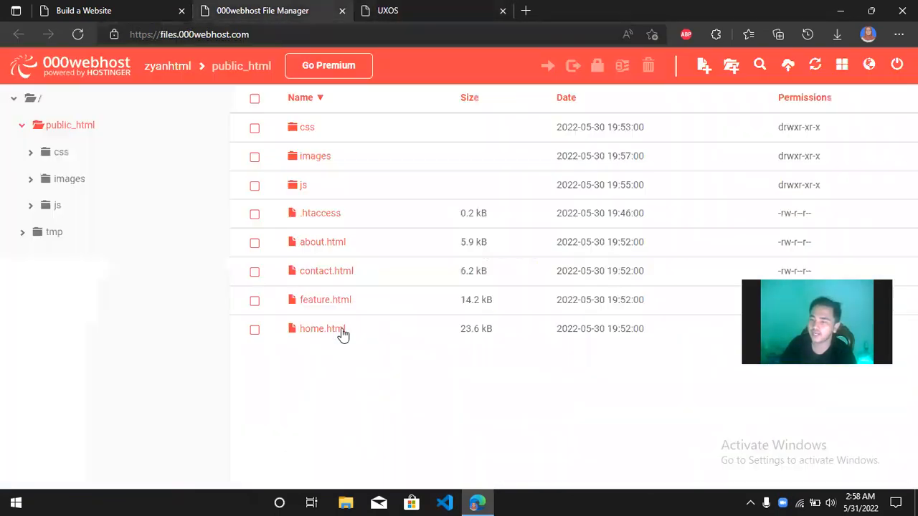
left_click(387, 332)
right_click(386, 329)
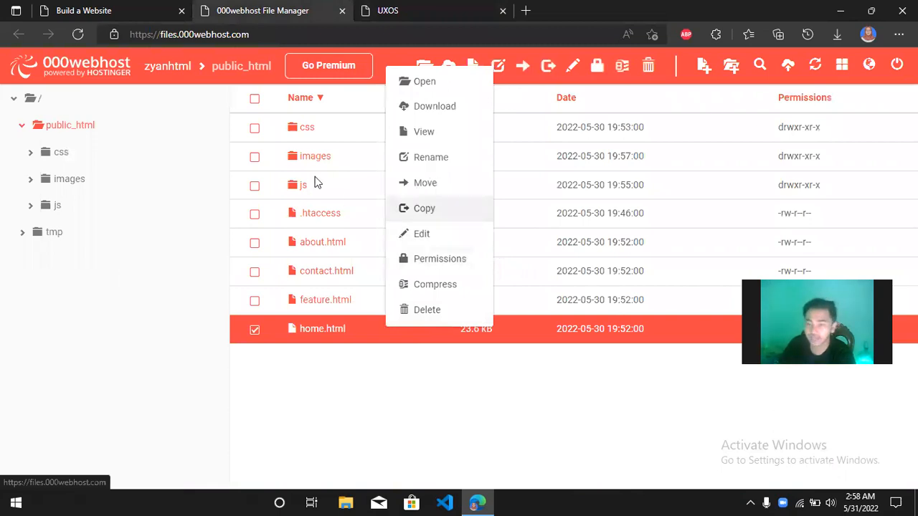
left_click(430, 157)
Remove home.html from the live site's address and load the bare root URL.
left_click(364, 8)
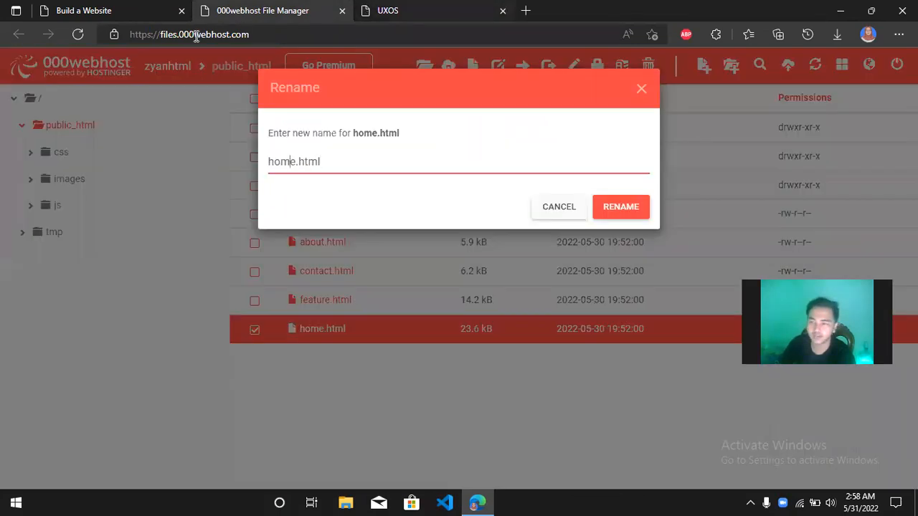
left_click_drag(286, 35, 160, 34)
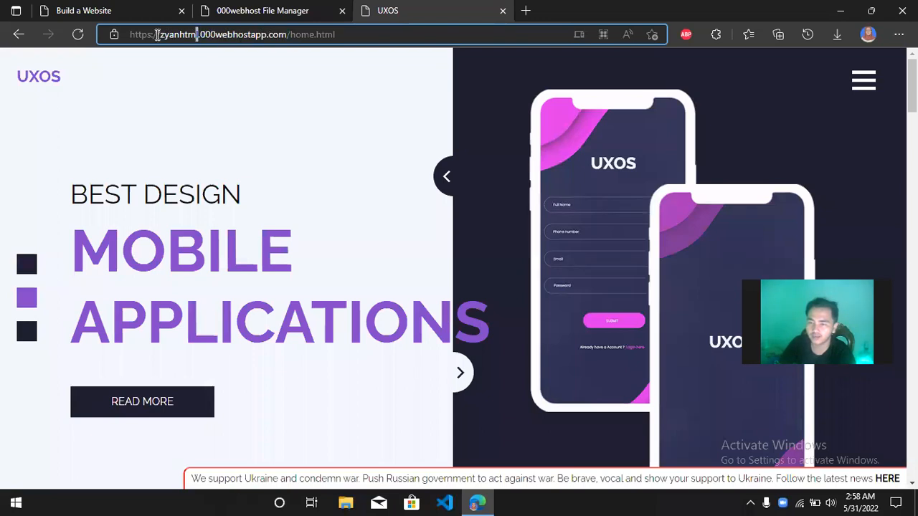
left_click(132, 34)
double_click(147, 34)
left_click_drag(159, 35, 154, 34)
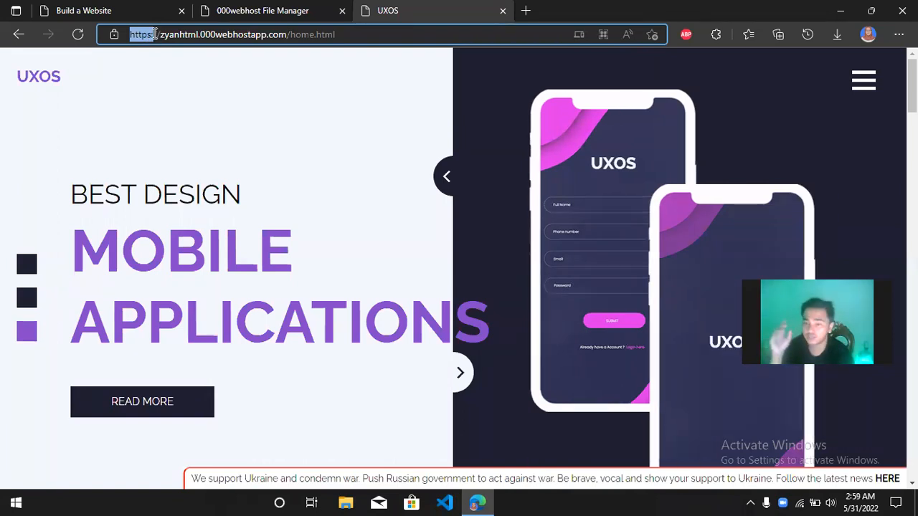
left_click(149, 33)
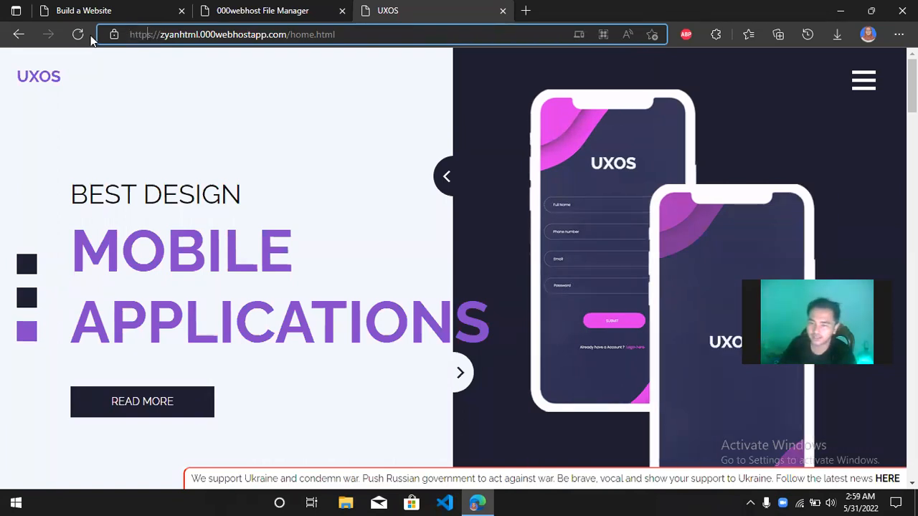
left_click_drag(147, 33, 102, 34)
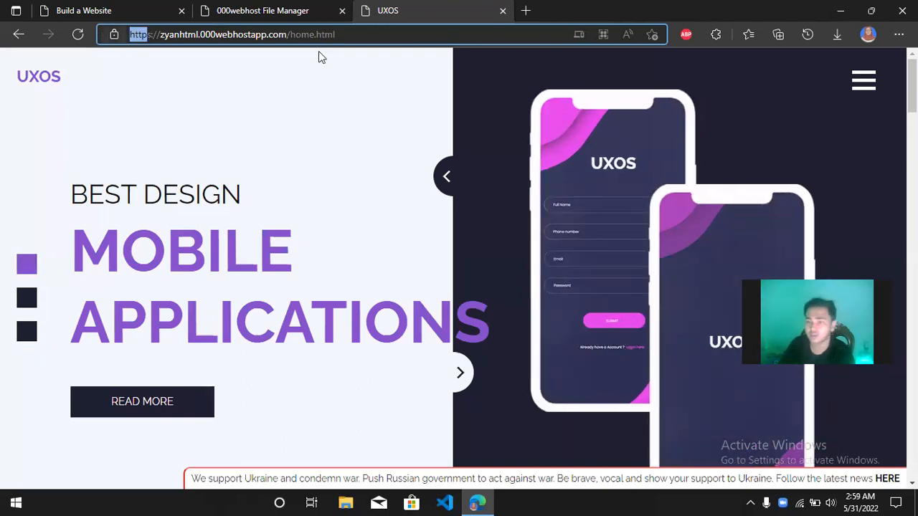
left_click(289, 33)
left_click_drag(327, 35, 352, 32)
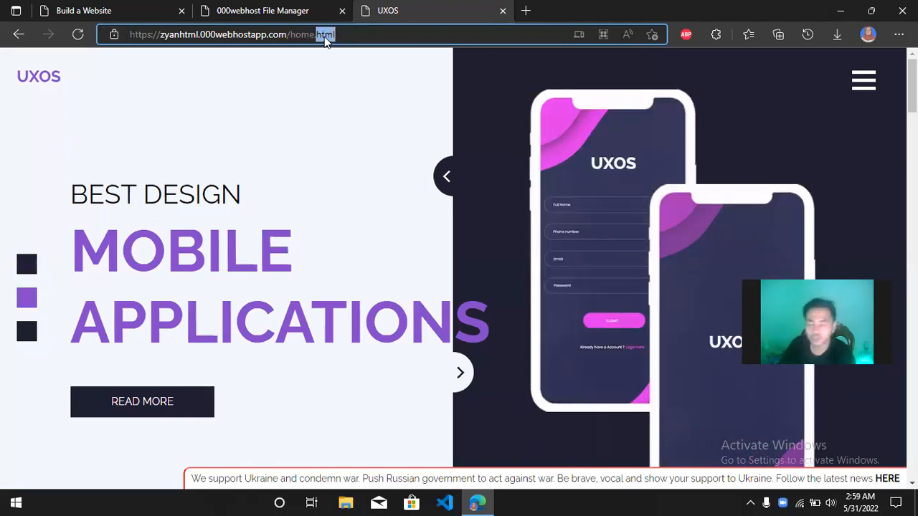
left_click(343, 33)
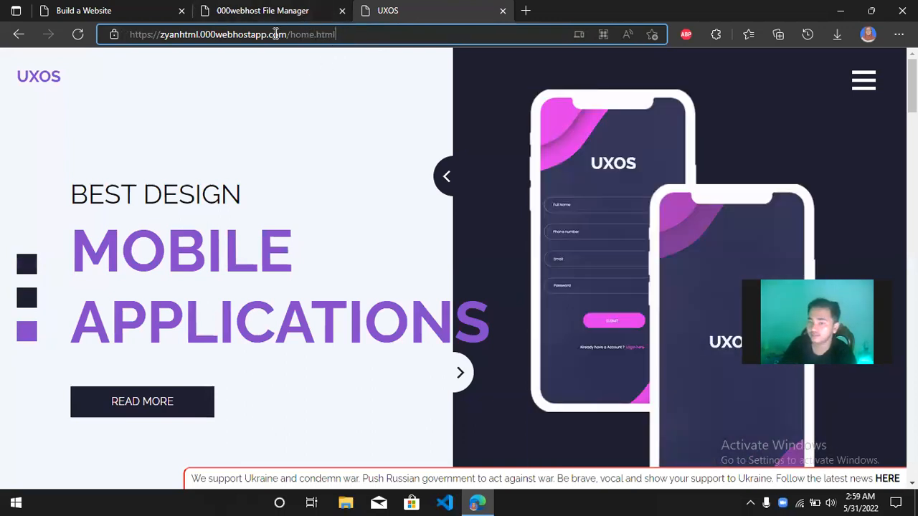
left_click_drag(290, 34, 388, 33)
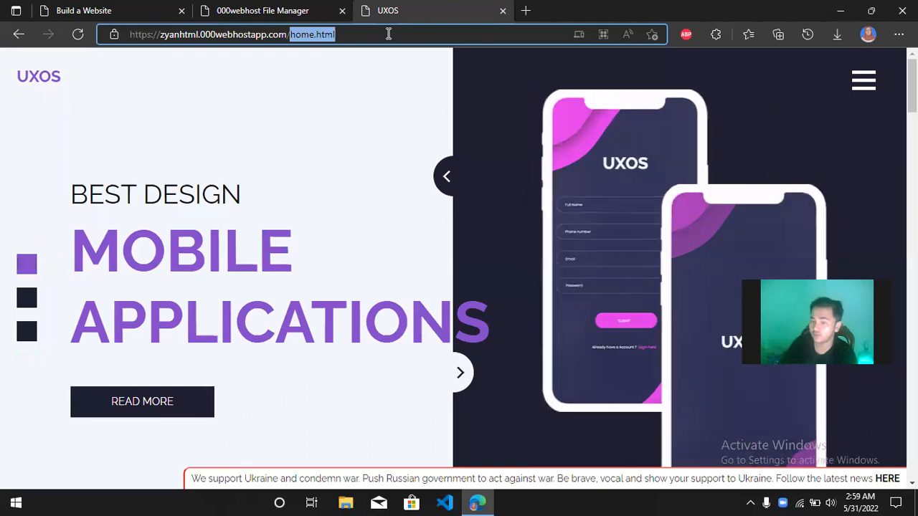
key("BackSpace")
key("Return")
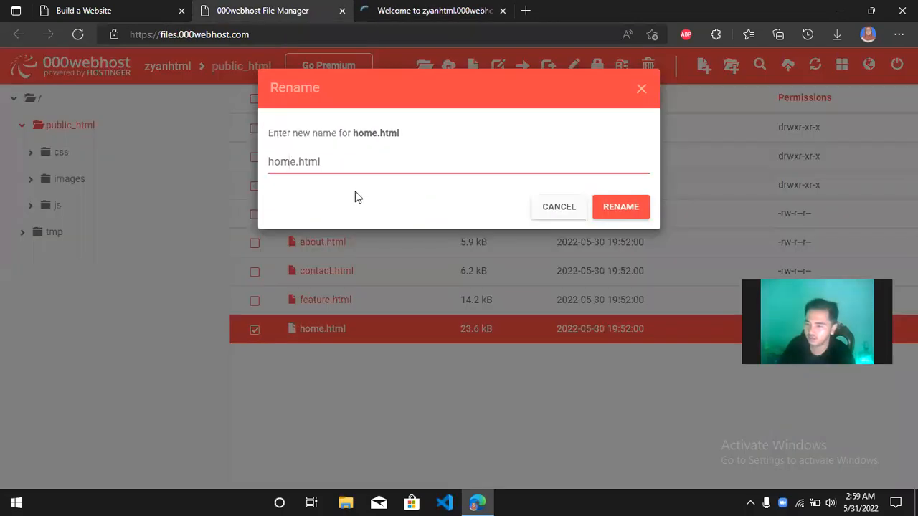
Replace 'home' with 'index' in the new name to rename the file index.html.
double_click(290, 161)
type("index")
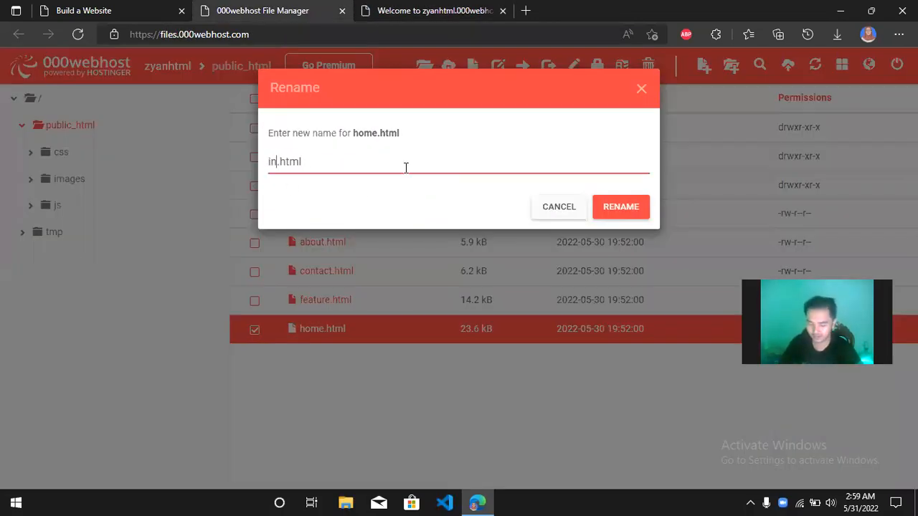
left_click(598, 201)
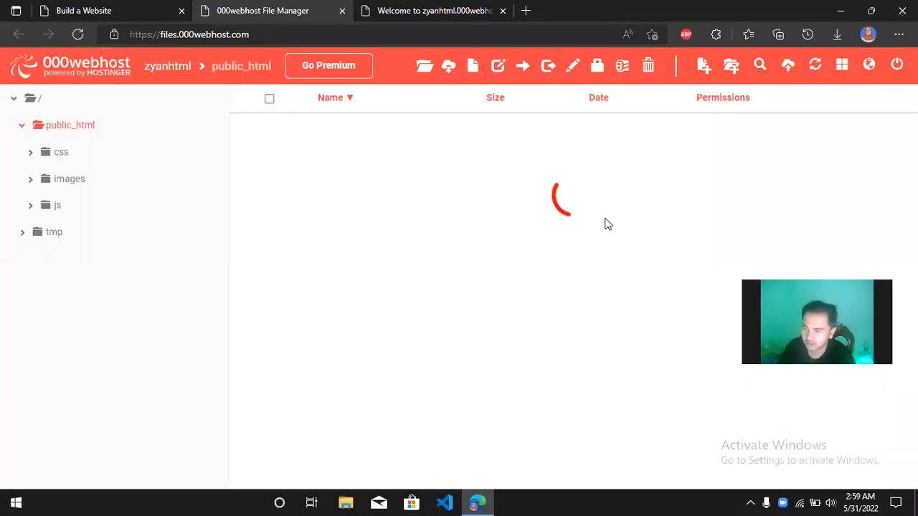
left_click(439, 10)
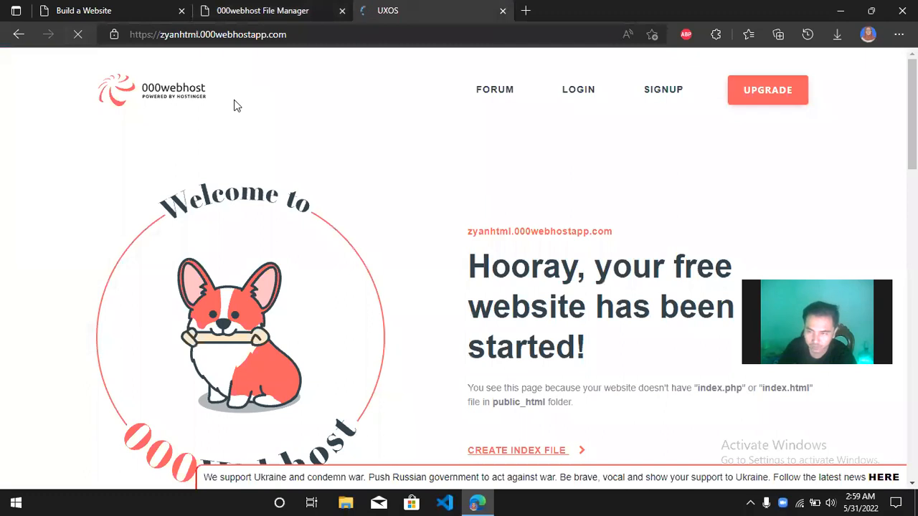
Scroll the UXOS page at the root address and check the renamed index.html in the File Manager.
scroll(459, 168, "down", 4)
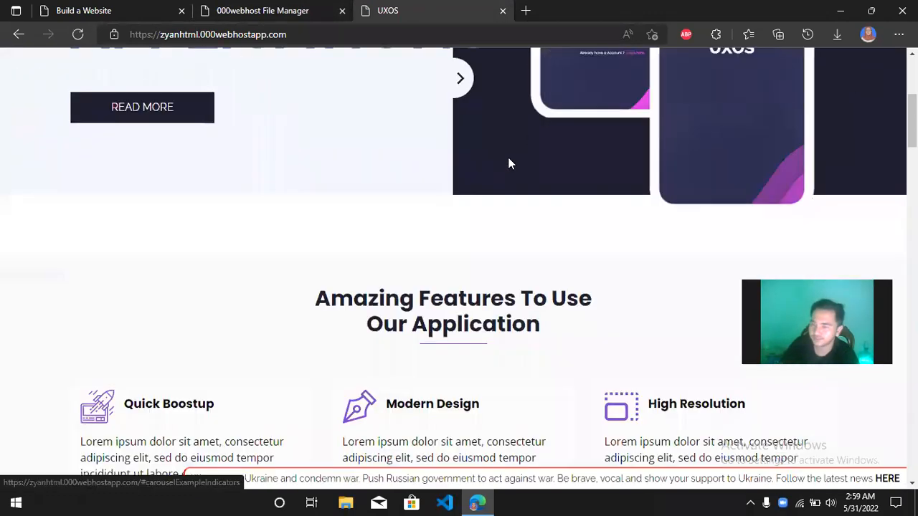
scroll(509, 165, "down", 4)
left_click(265, 10)
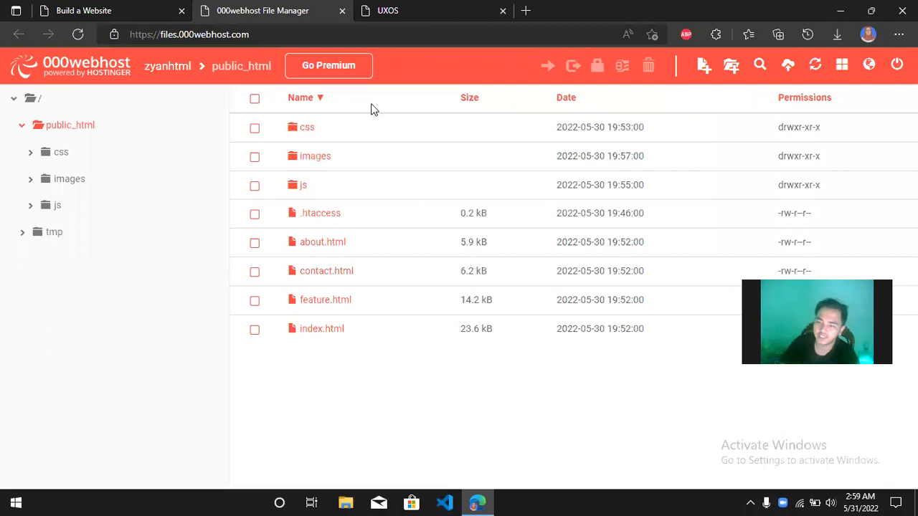
left_click(403, 11)
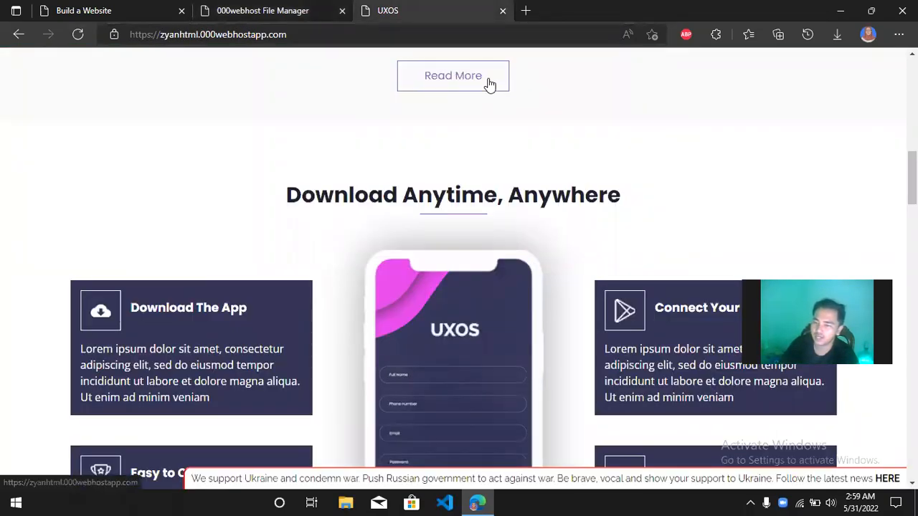
Follow the page's Read More link and scroll through the result.
left_click(482, 85)
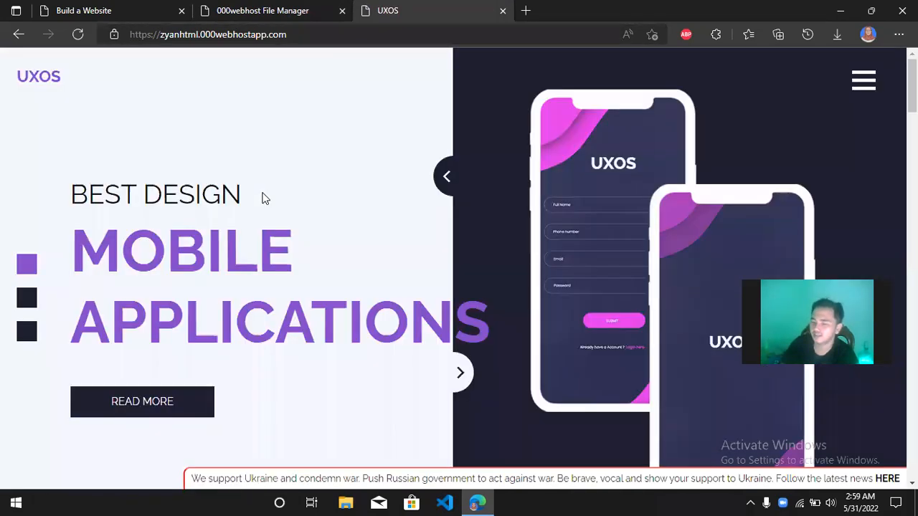
scroll(292, 206, "down", 5)
scroll(373, 214, "down", 5)
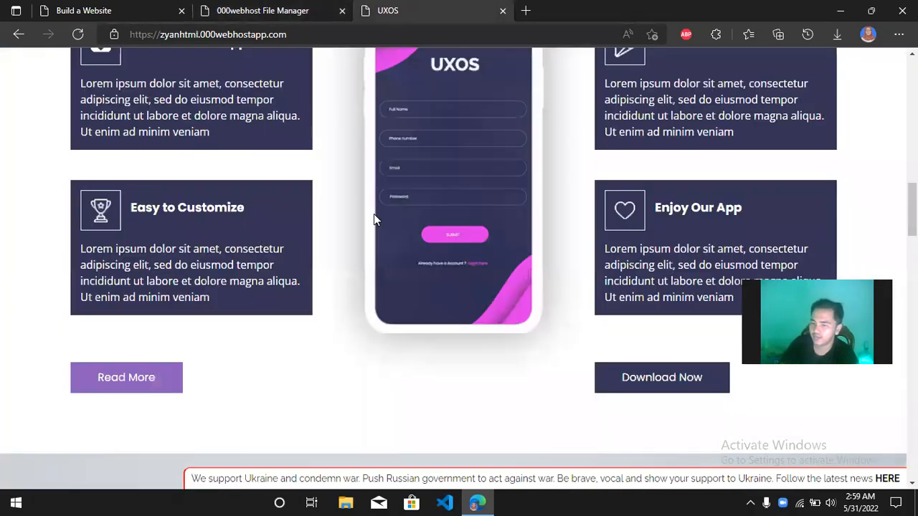
scroll(387, 215, "up", 1)
scroll(331, 285, "down", 5)
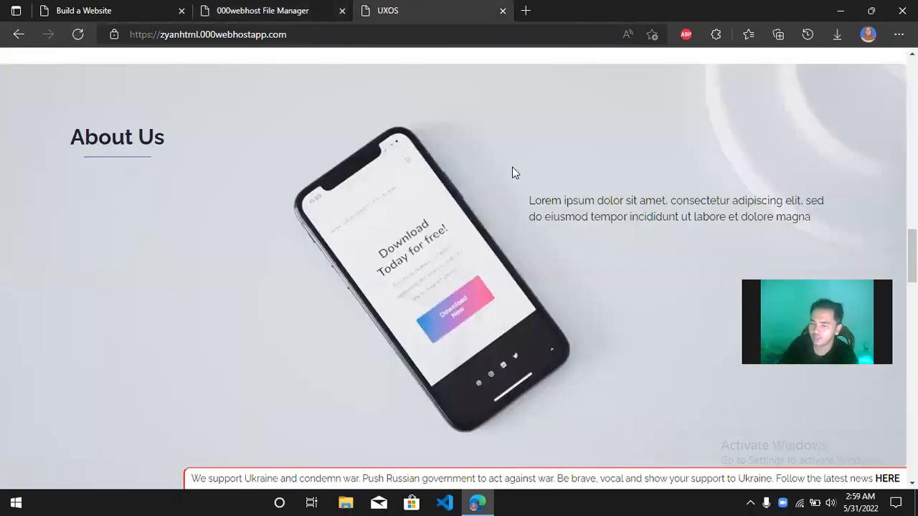
scroll(262, 141, "down", 4)
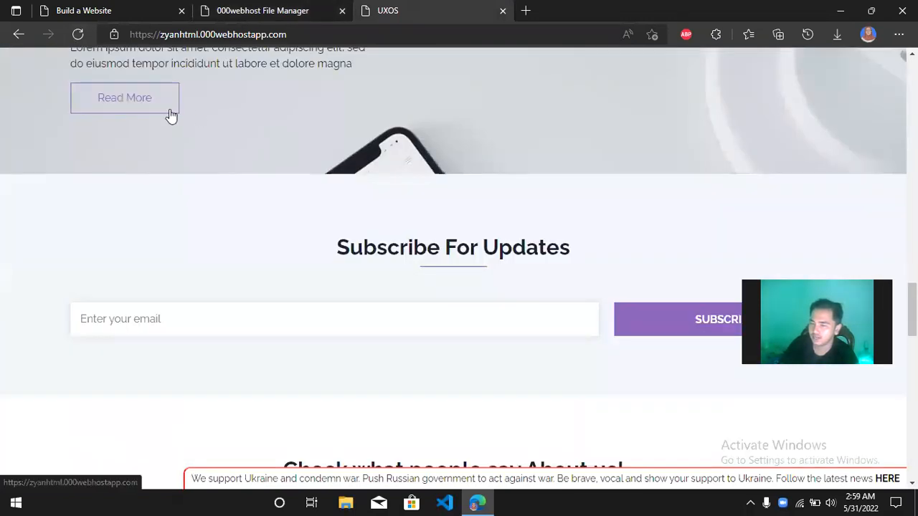
scroll(142, 194, "up", 2)
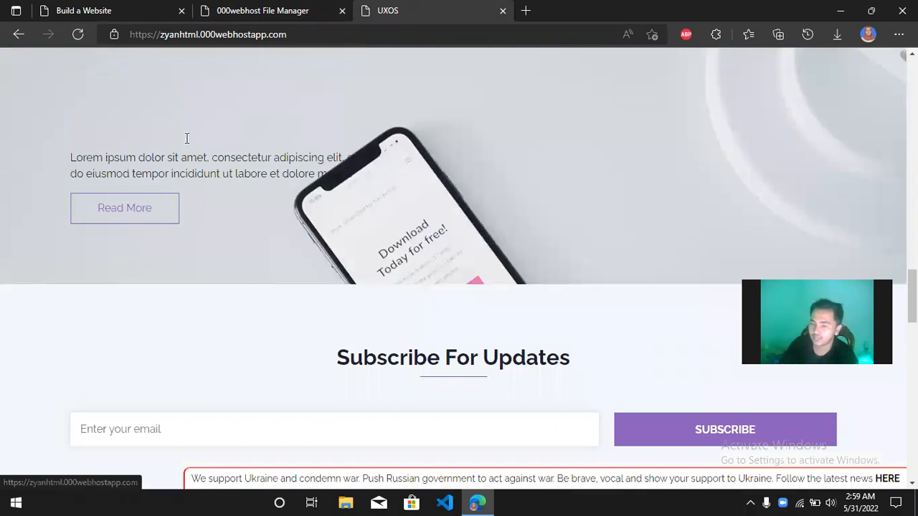
key("ctrl+shift+Tab")
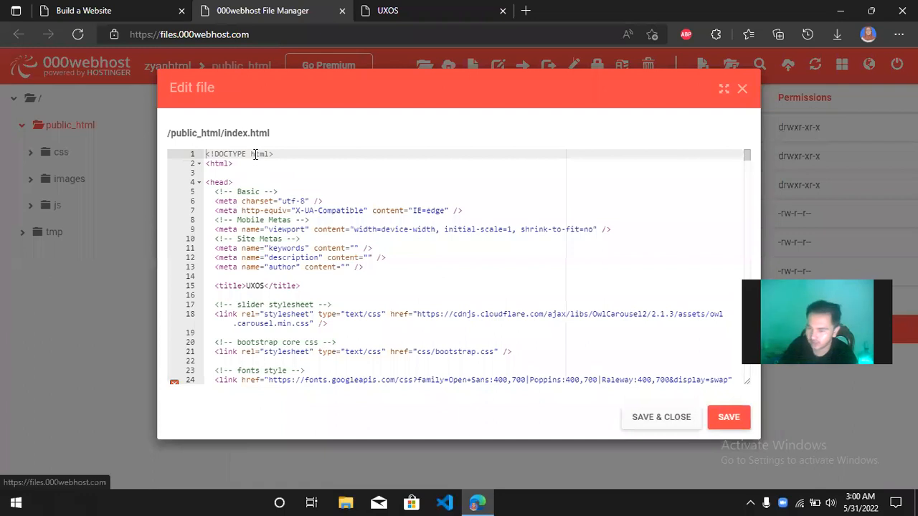
Select the About Us heading text on the live UXOS page.
scroll(253, 156, "down", 3)
scroll(222, 172, "down", 5)
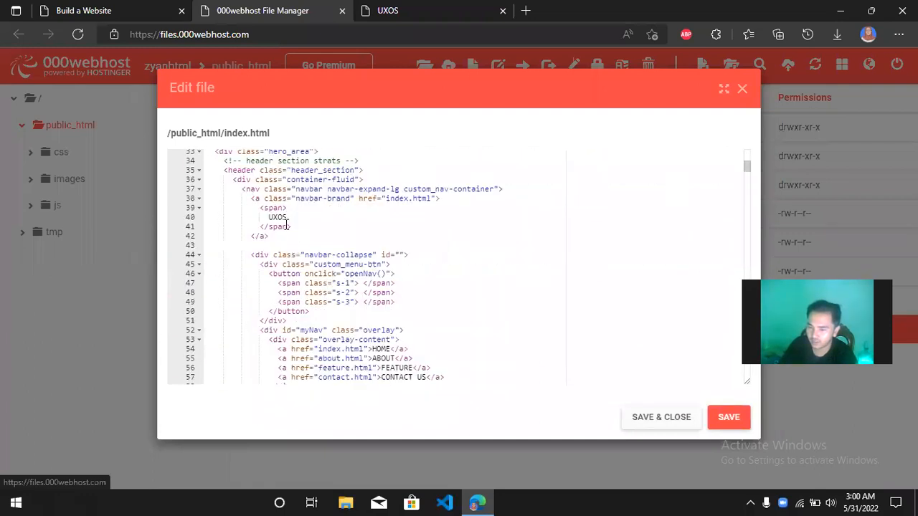
scroll(287, 227, "down", 10)
left_click(401, 10)
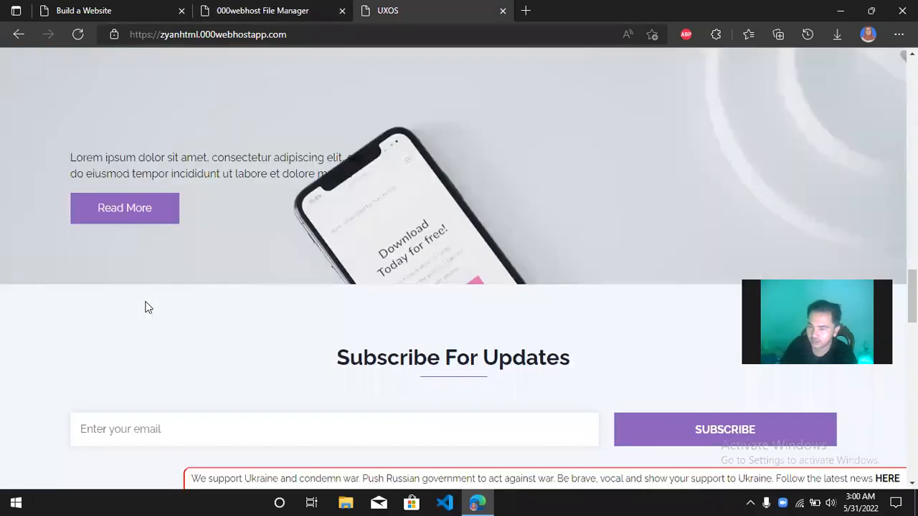
scroll(198, 270, "down", 2)
scroll(166, 266, "up", 5)
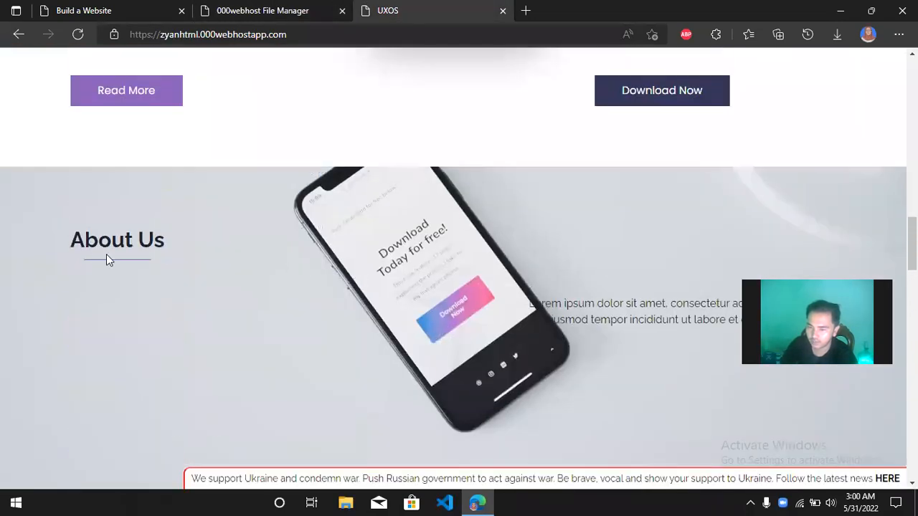
left_click_drag(72, 244, 165, 238)
key("ctrl+c")
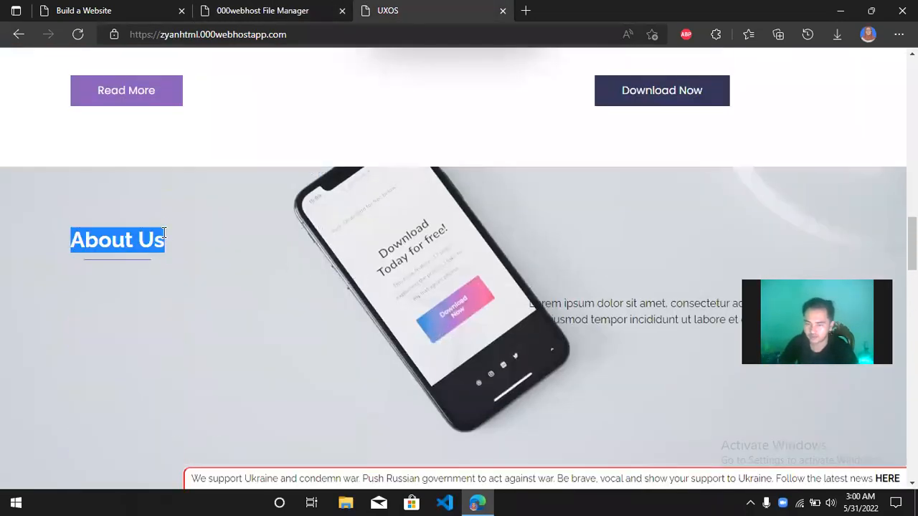
Search index.html for 'About Us' and step through its three matches.
left_click(215, 10)
left_click(298, 237)
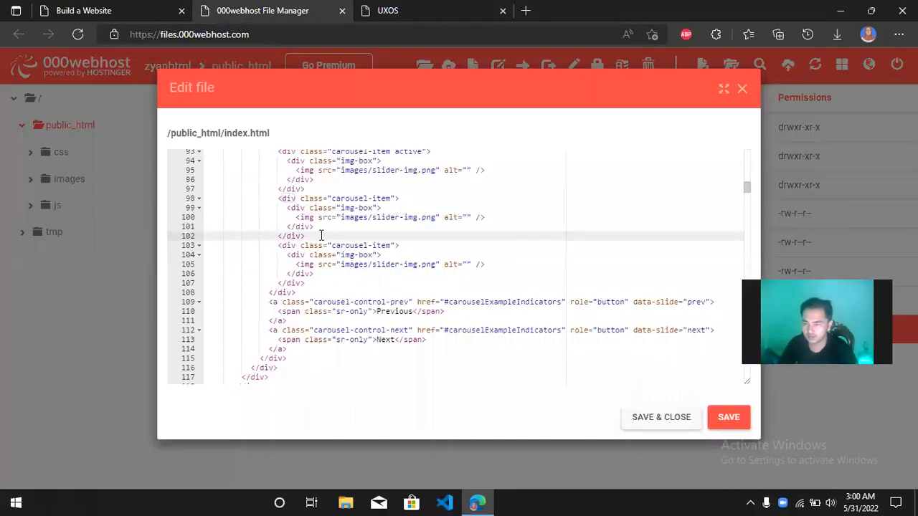
left_click(353, 225)
key("ctrl+f")
key("ctrl+v")
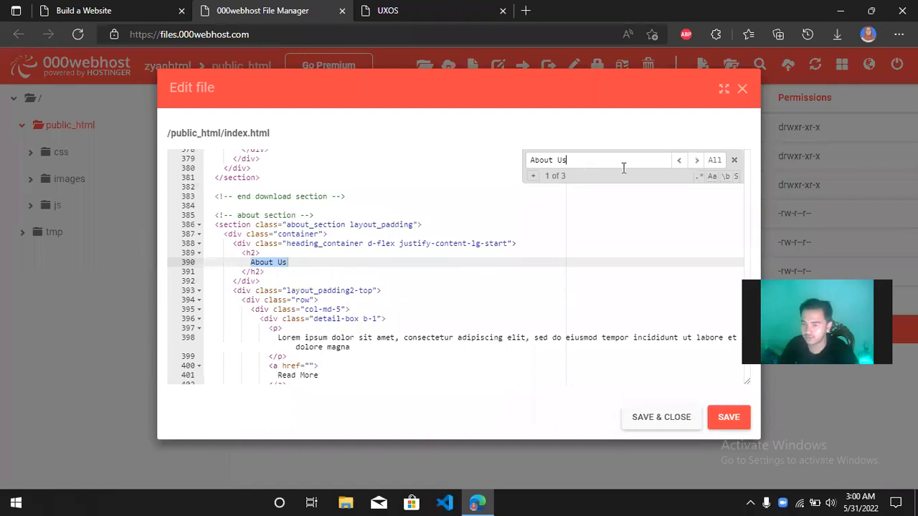
key("Return")
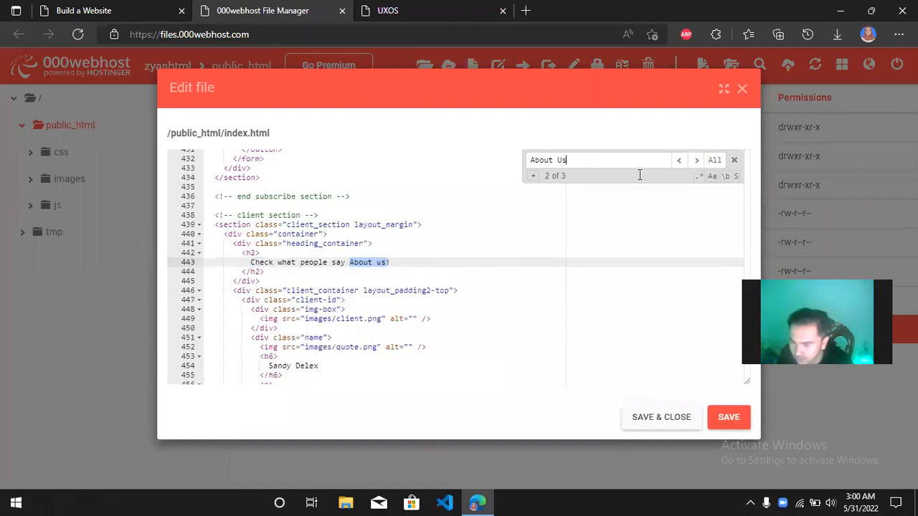
key("Return")
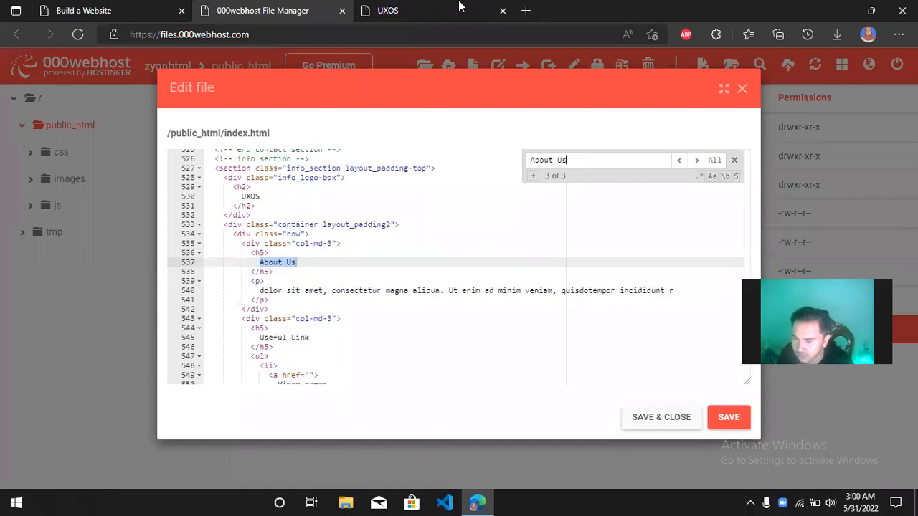
Compare the live site with the code while cycling back through the About Us matches.
key("ctrl+Tab")
scroll(525, 301, "down", 5)
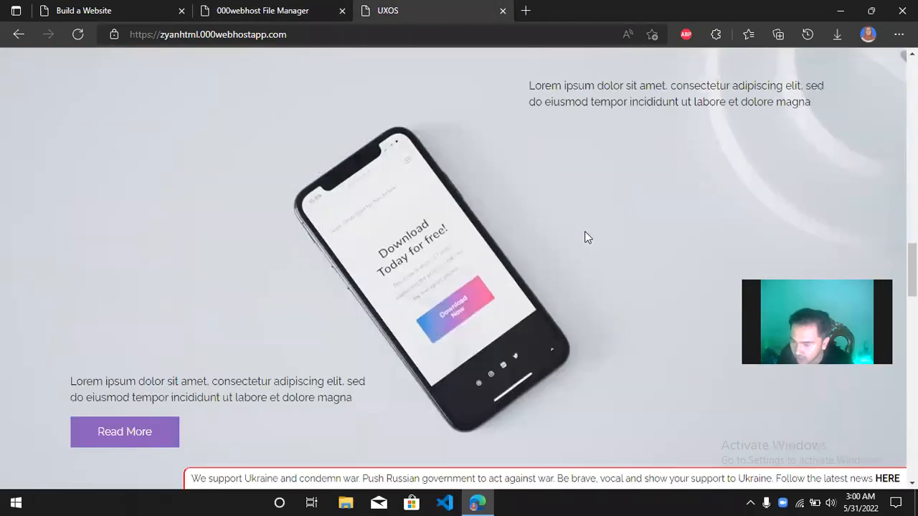
scroll(526, 197, "down", 2)
key("ctrl+shift+Tab")
scroll(487, 254, "down", 5)
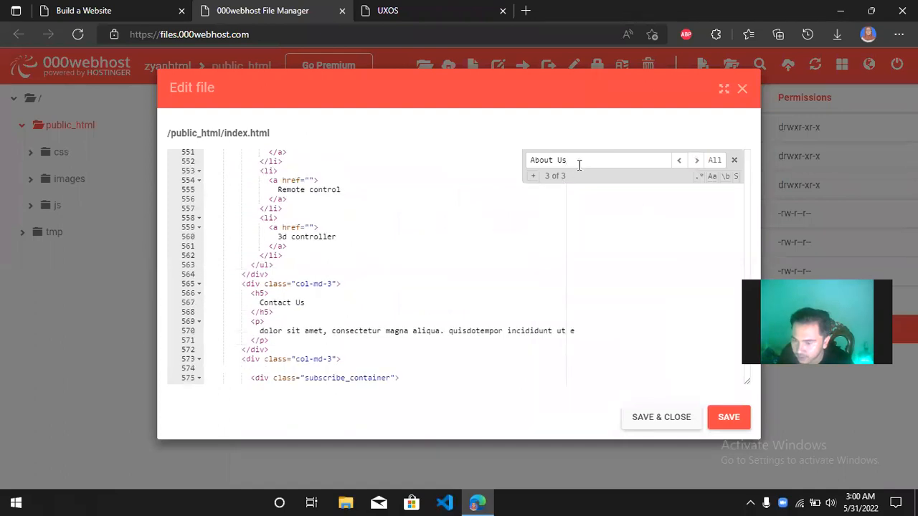
scroll(454, 235, "down", 4)
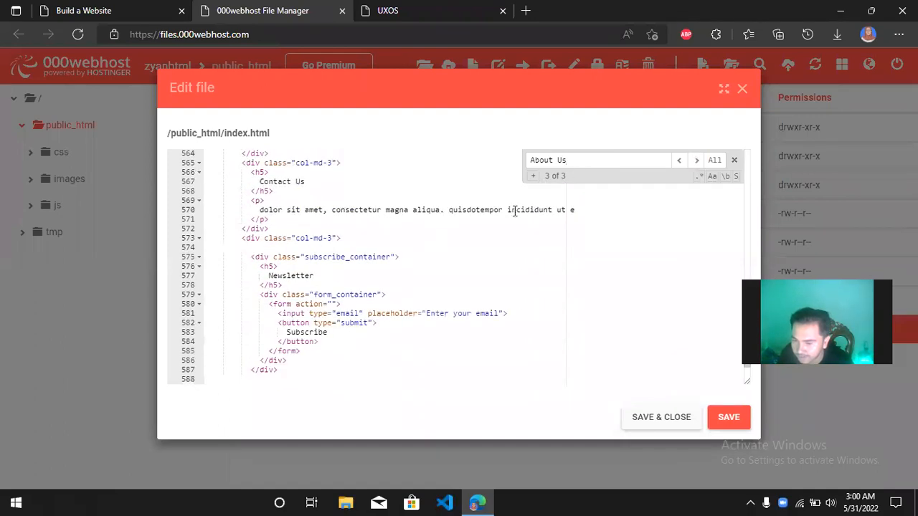
scroll(392, 220, "up", 12)
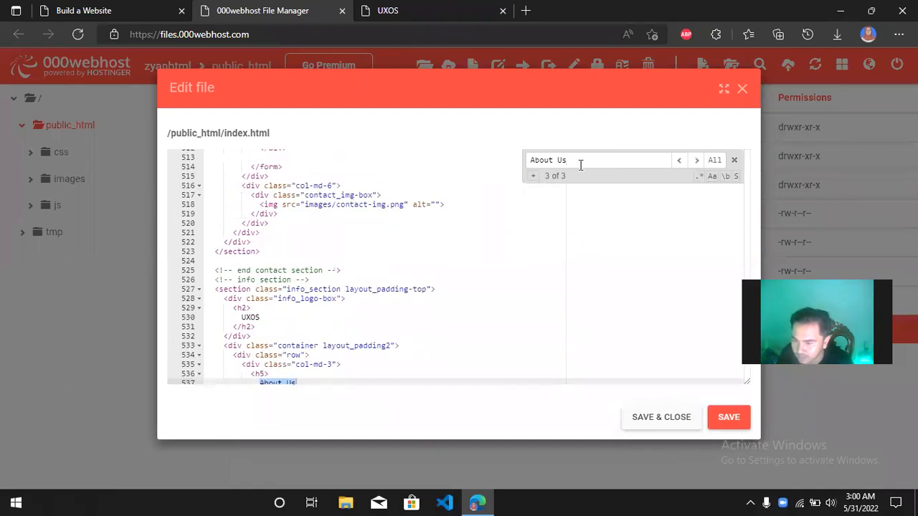
key("Return")
scroll(423, 233, "down", 6)
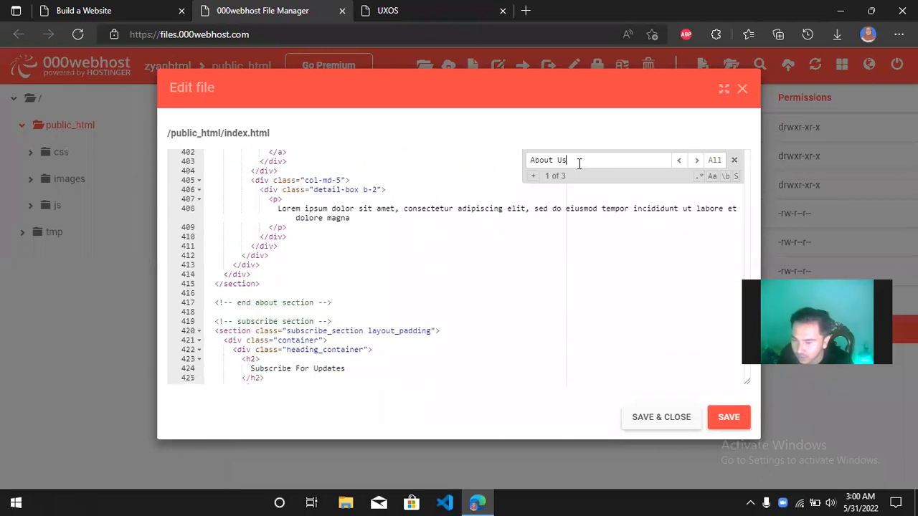
key("Return")
scroll(339, 258, "down", 5)
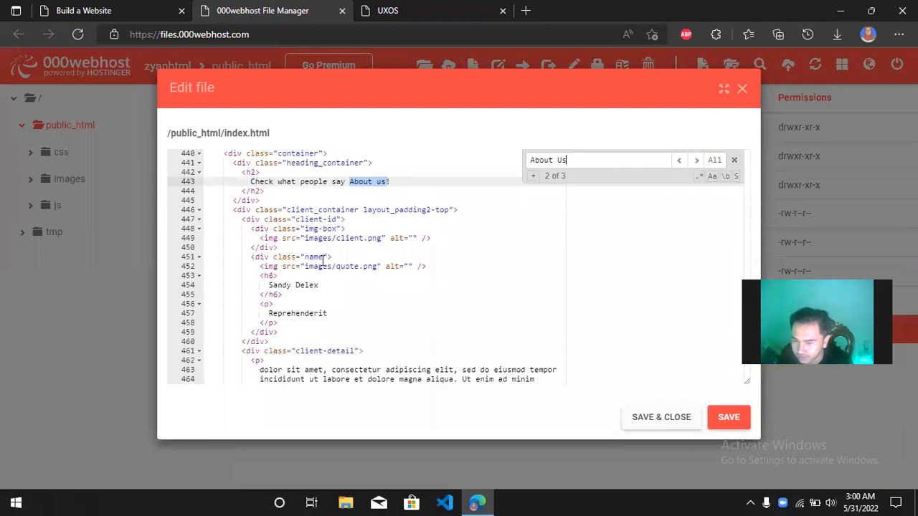
Select the client testimonial paragraph in the code and compare it with the live page.
left_click(416, 10)
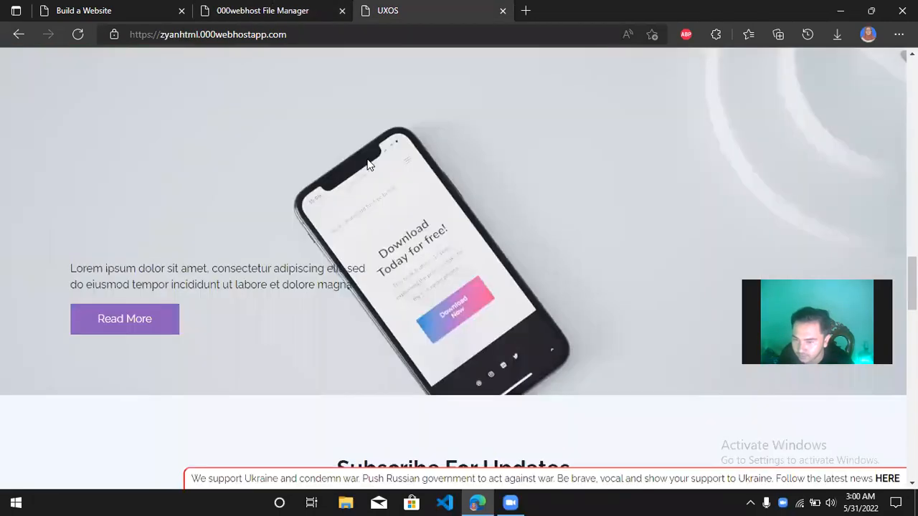
left_click(265, 6)
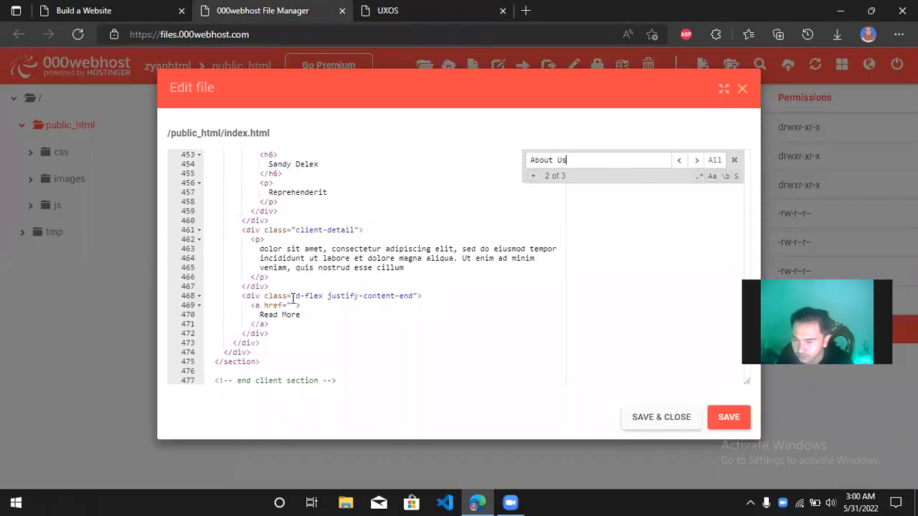
left_click(287, 305)
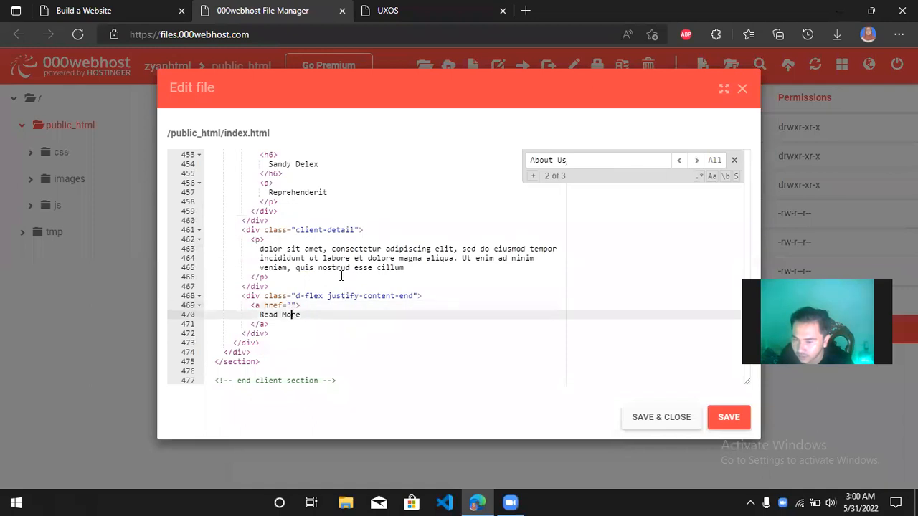
left_click_drag(406, 267, 261, 248)
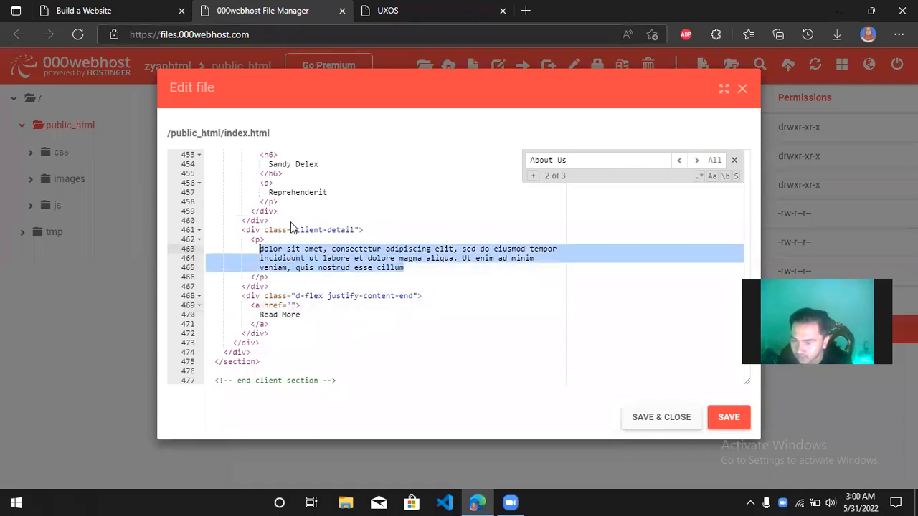
key("ctrl+Tab")
scroll(396, 278, "up", 1)
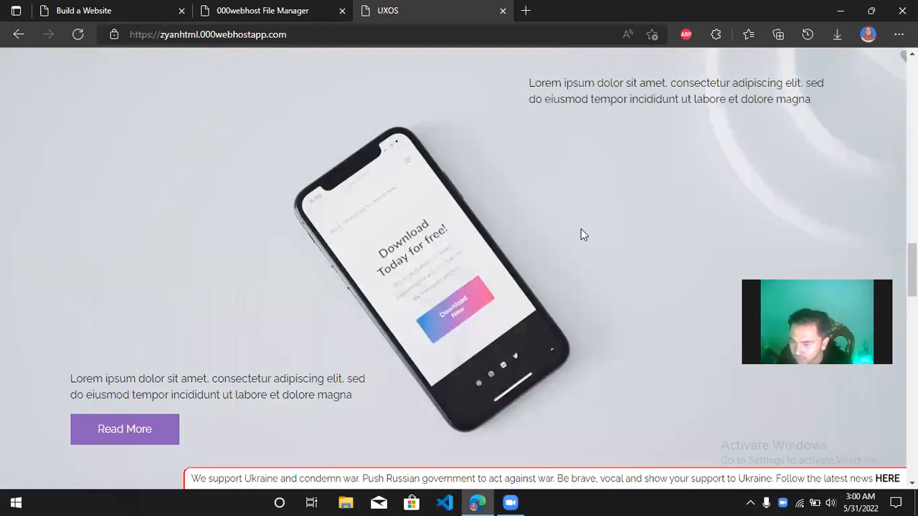
scroll(459, 220, "up", 6)
scroll(424, 241, "down", 3)
scroll(421, 234, "up", 5)
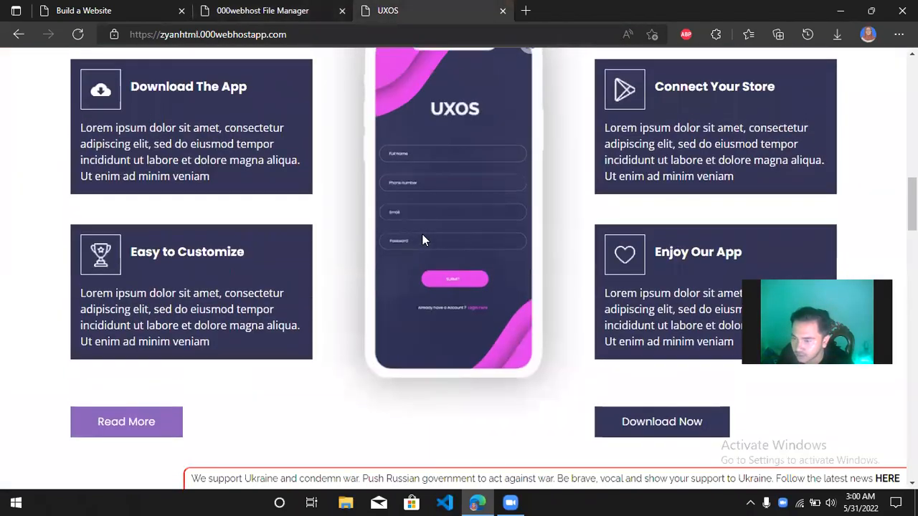
scroll(358, 235, "down", 9)
scroll(380, 251, "down", 6)
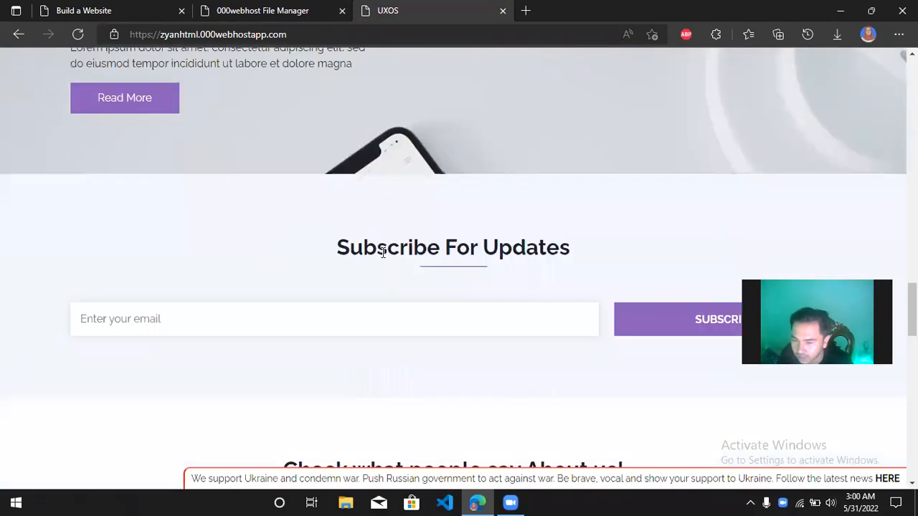
Scroll the code and the live page to line up the About Us section.
left_click(280, 8)
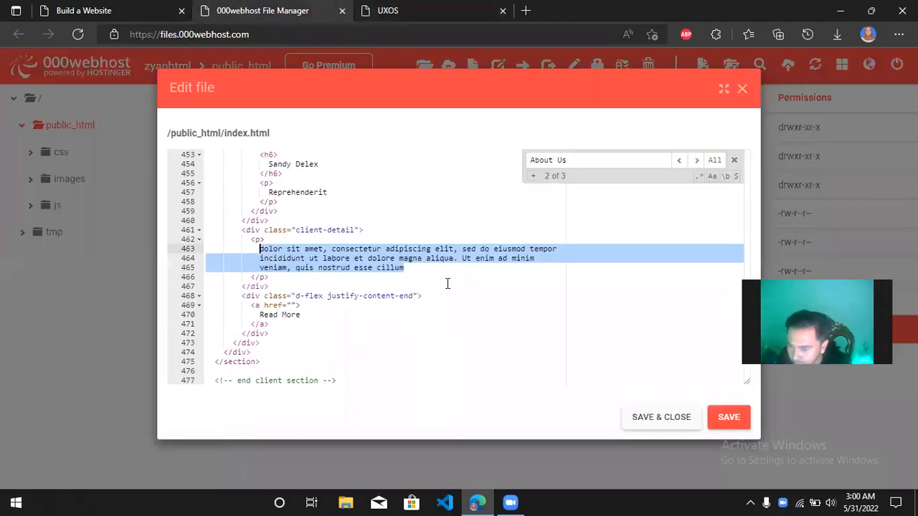
scroll(447, 282, "down", 5)
scroll(439, 281, "down", 5)
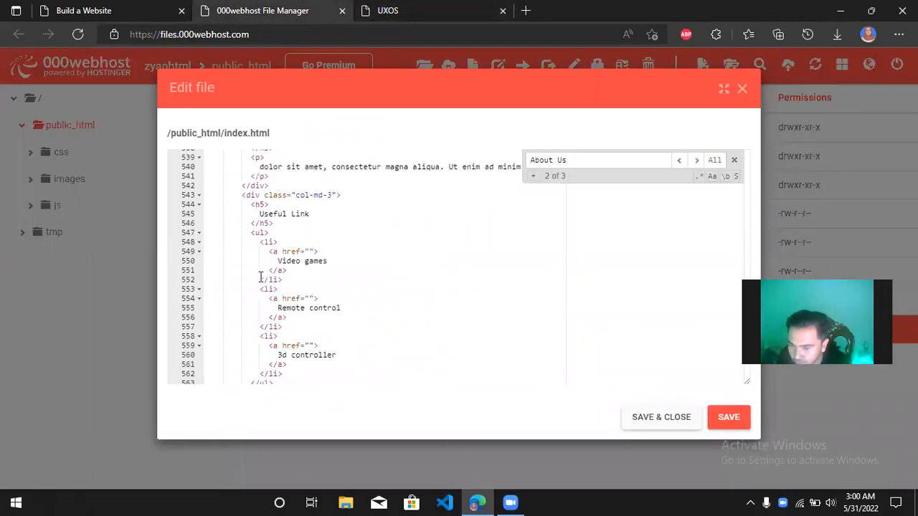
scroll(296, 276, "down", 6)
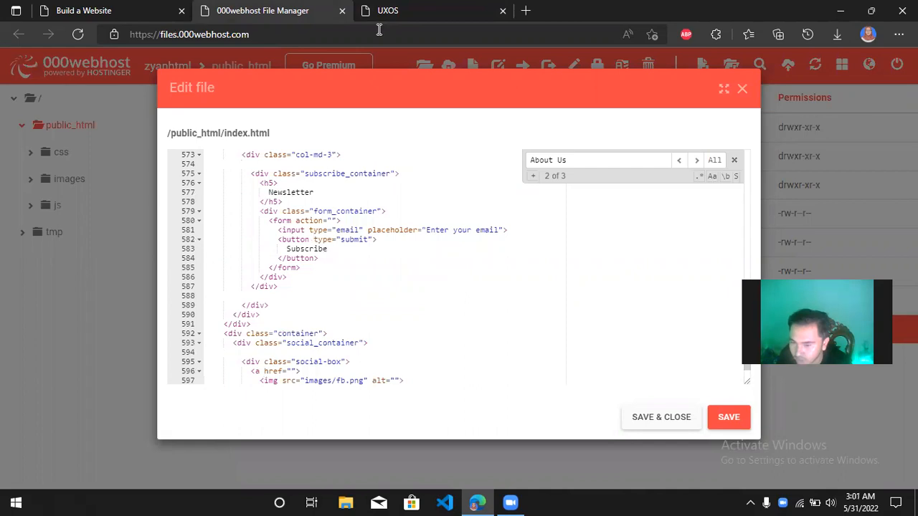
scroll(395, 213, "up", 2)
key("ctrl+Tab")
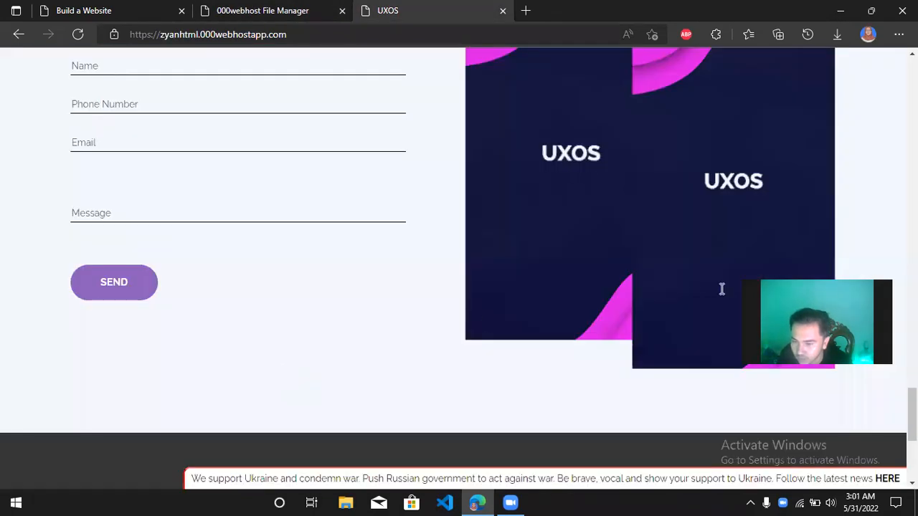
scroll(722, 289, "down", 4)
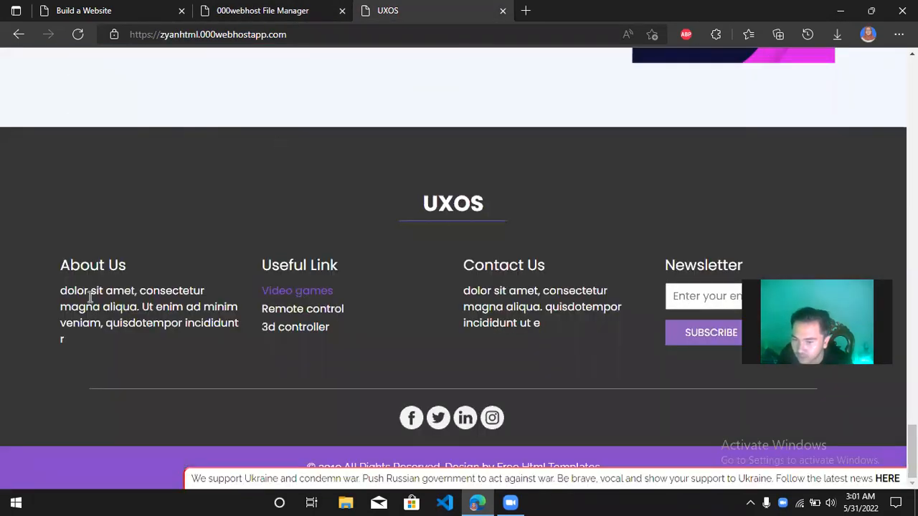
key("ctrl+shift+Tab")
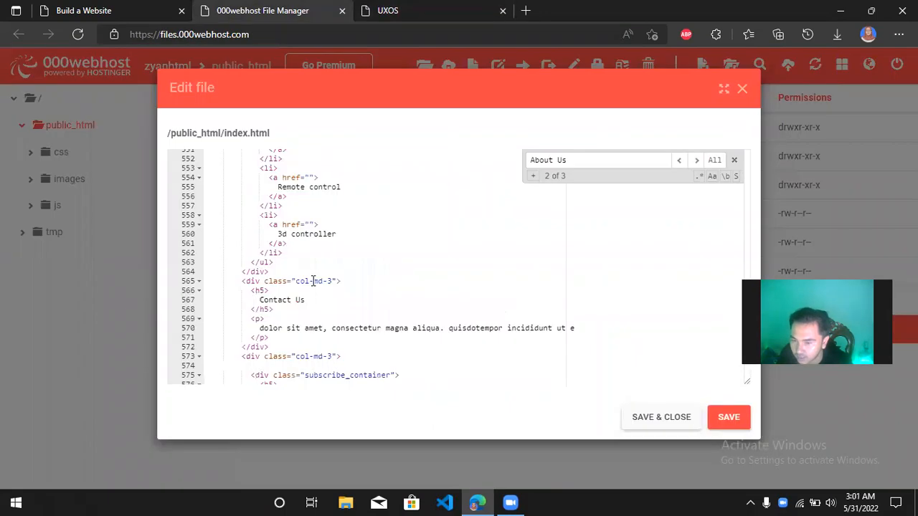
scroll(313, 281, "up", 7)
scroll(309, 281, "up", 4)
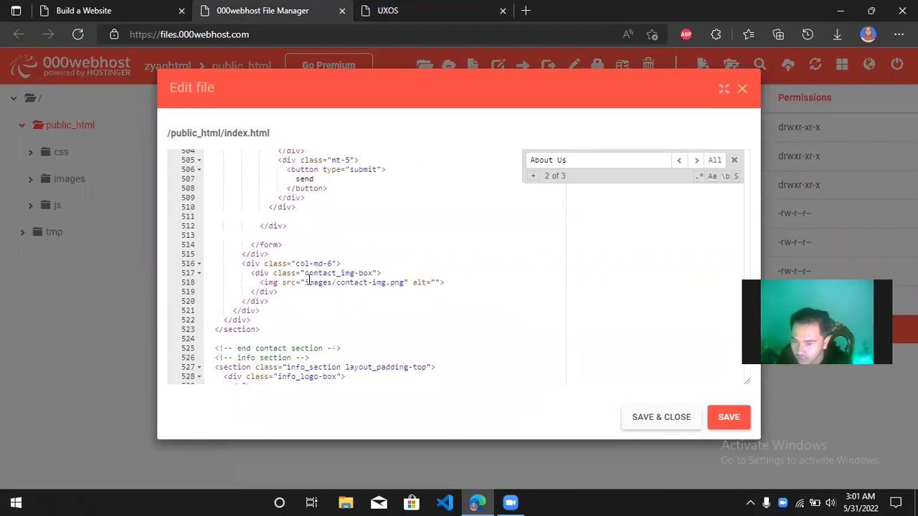
scroll(308, 282, "up", 7)
Return to the first About Us match and place the caret inside the Read More link's empty href on line 400.
left_click(534, 176)
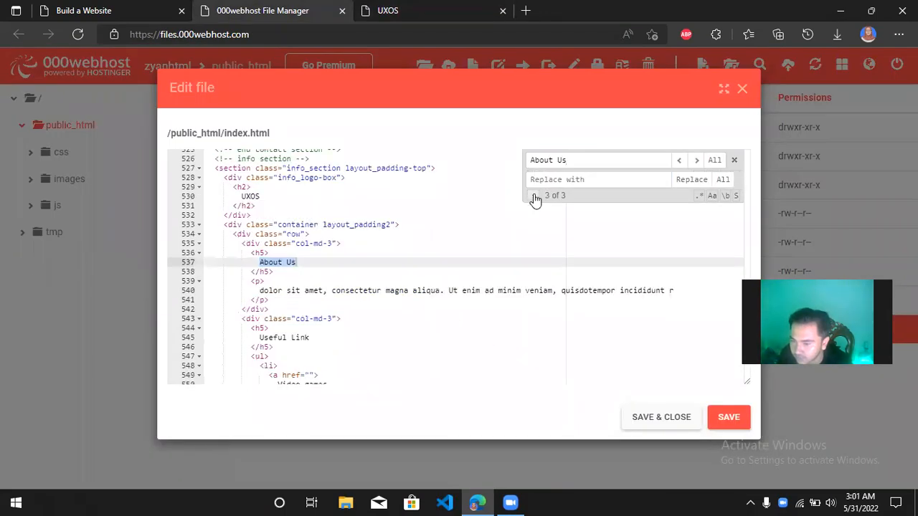
left_click(679, 161)
scroll(344, 248, "up", 3)
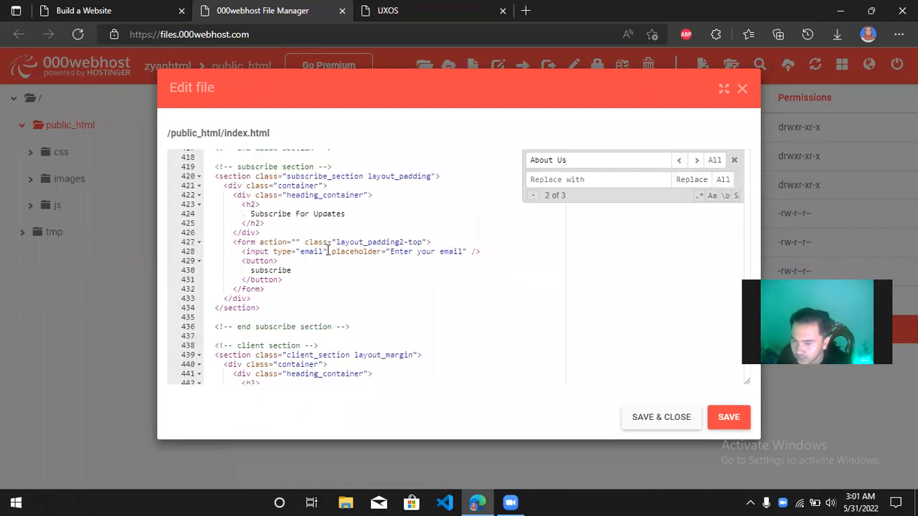
scroll(384, 250, "up", 3)
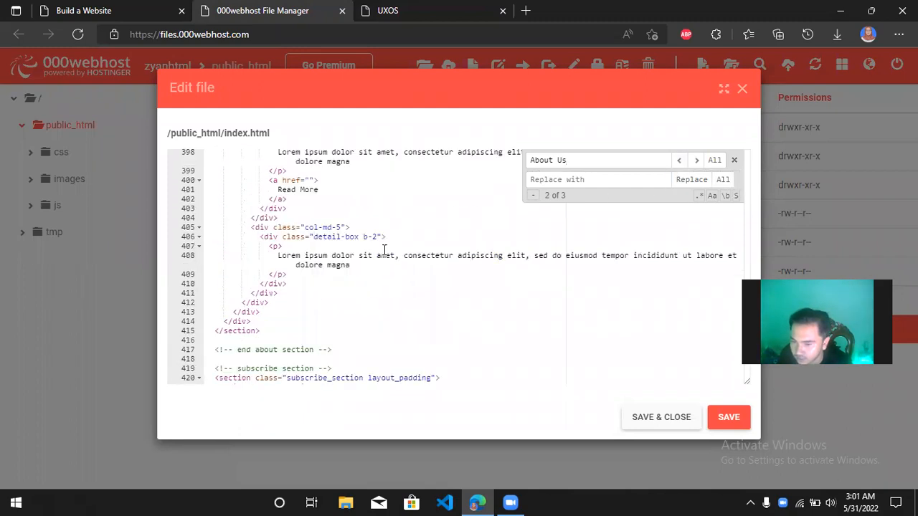
left_click(679, 161)
scroll(321, 279, "down", 1)
scroll(321, 280, "down", 1)
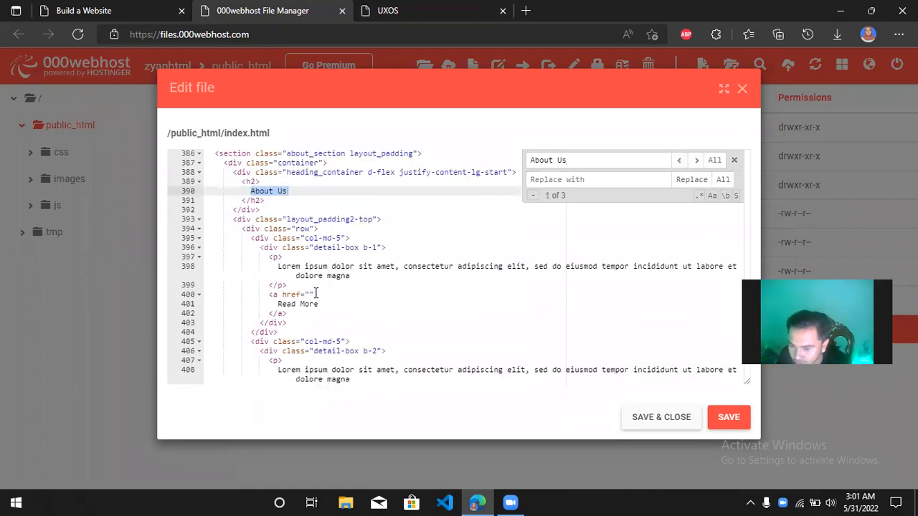
left_click(316, 300)
left_click(324, 275)
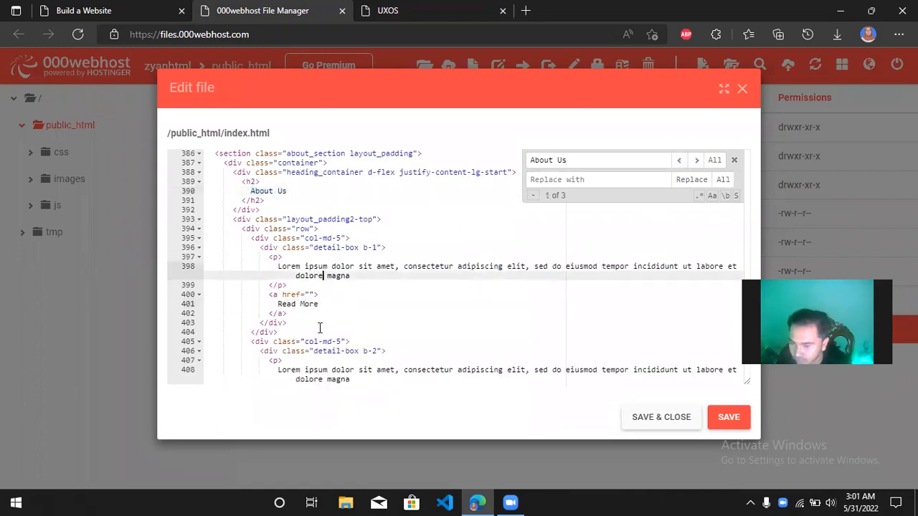
left_click(309, 294)
Append about.html to the live site's address and load the about.html page.
left_click(406, 8)
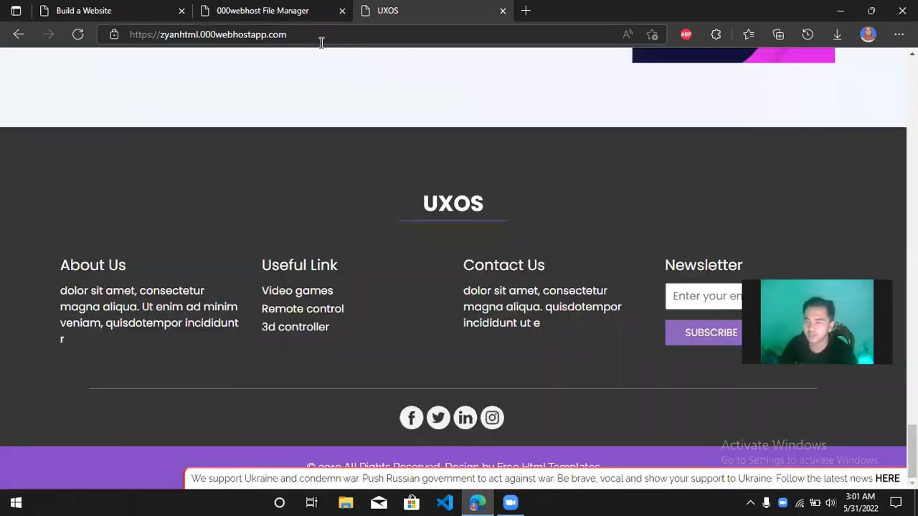
left_click(354, 34)
left_click(721, 157)
scroll(719, 157, "up", 15)
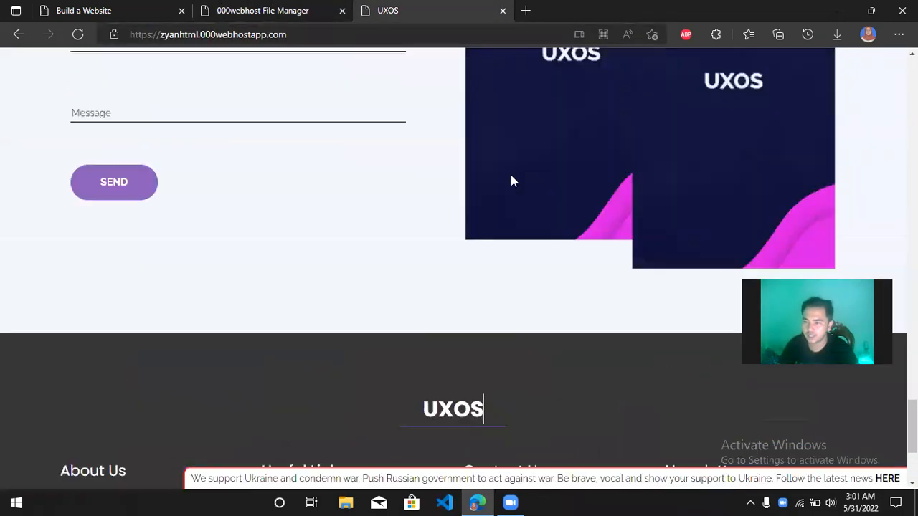
scroll(280, 215, "up", 10)
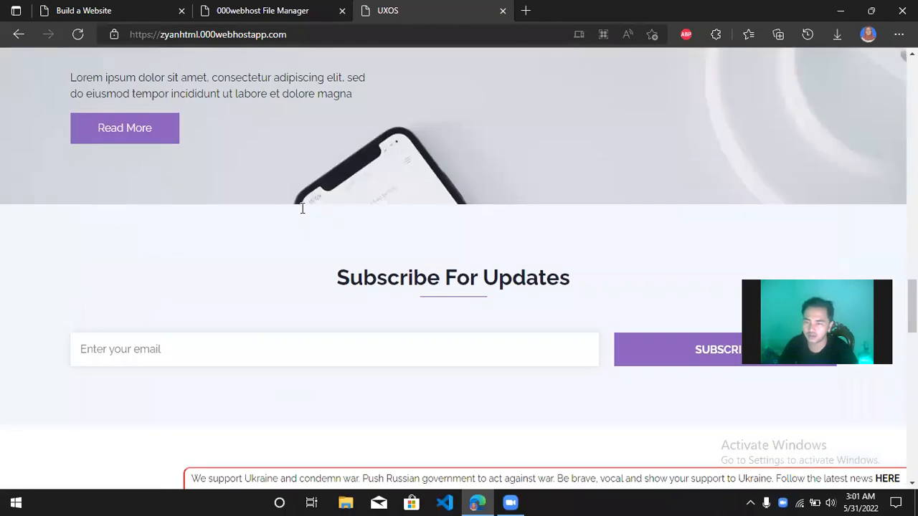
scroll(128, 335, "down", 5)
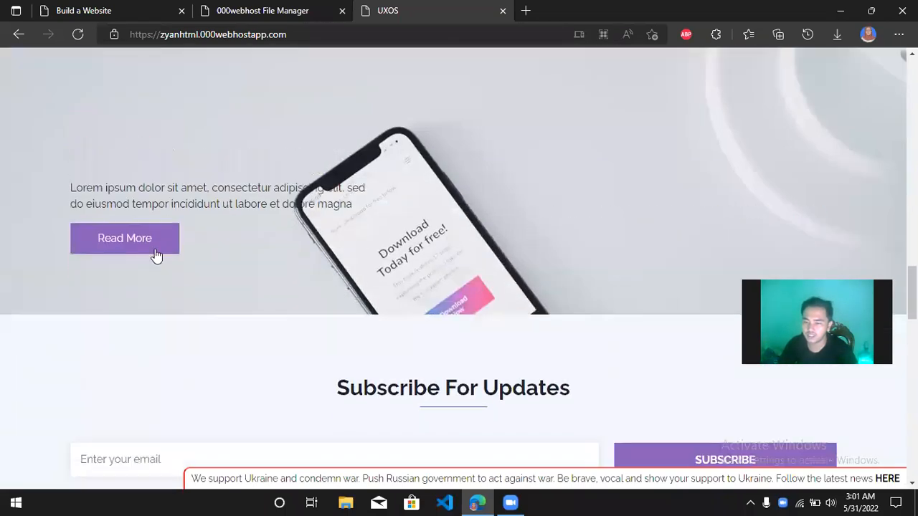
left_click(384, 37)
left_click(385, 36)
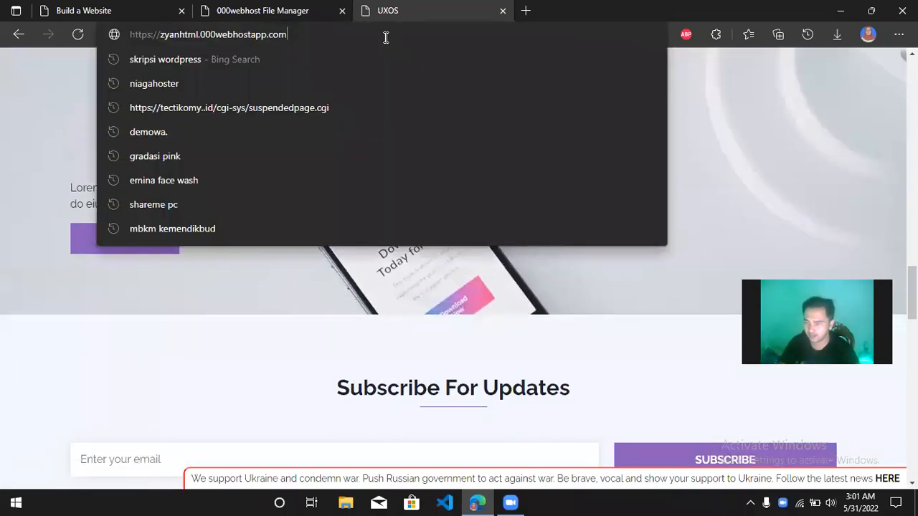
type("about")
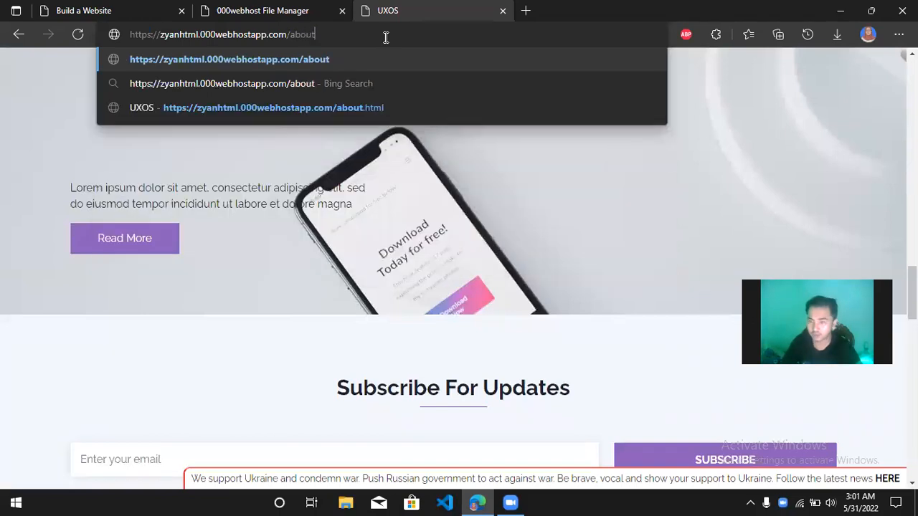
type(".html")
key("Return")
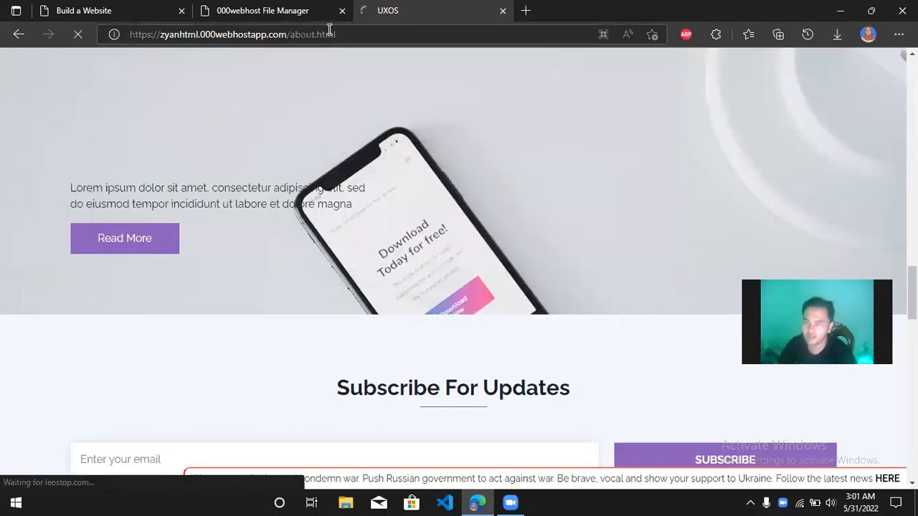
Copy the full about.html web address.
left_click(132, 32)
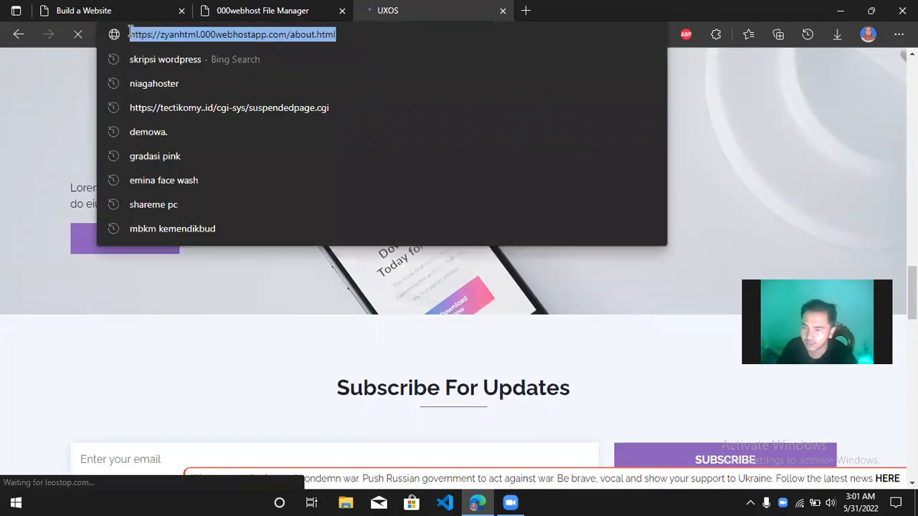
right_click(179, 32)
left_click(212, 133)
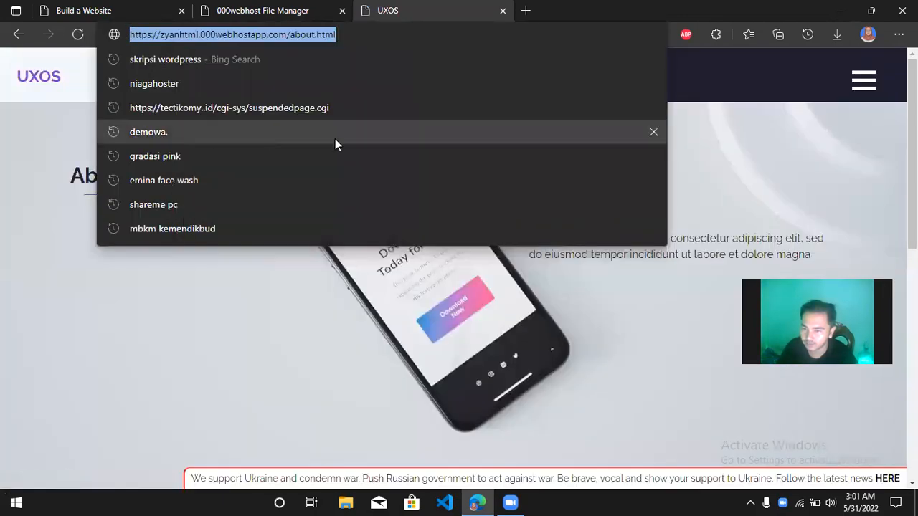
left_click(685, 147)
left_click(302, 8)
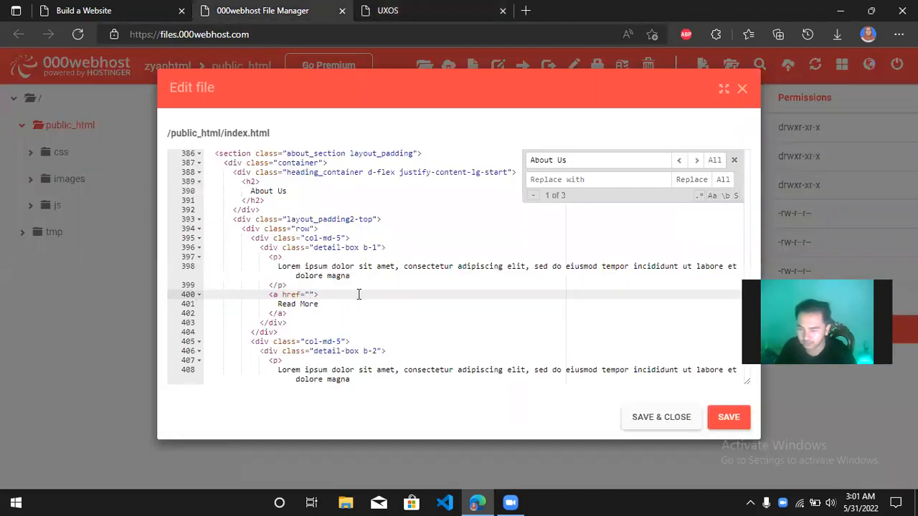
Paste the about.html address into the href, relabel 'Read More' as 'Baca Selengkapnyua', and save index.html.
key("ctrl+v")
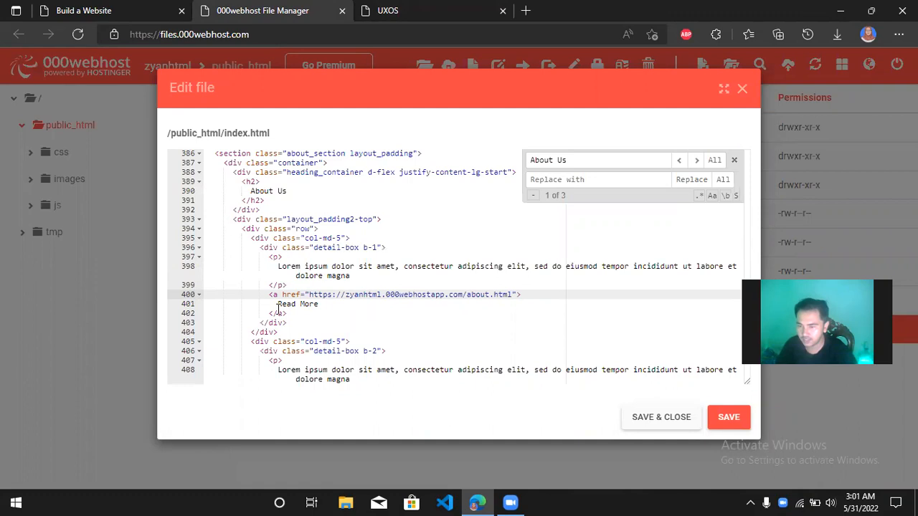
double_click(300, 304)
left_click_drag(317, 306, 280, 303)
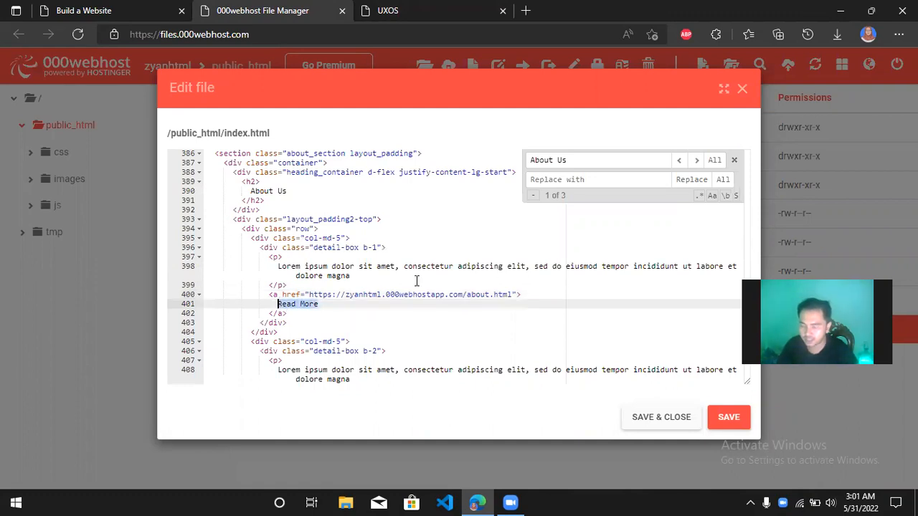
type("Baca S")
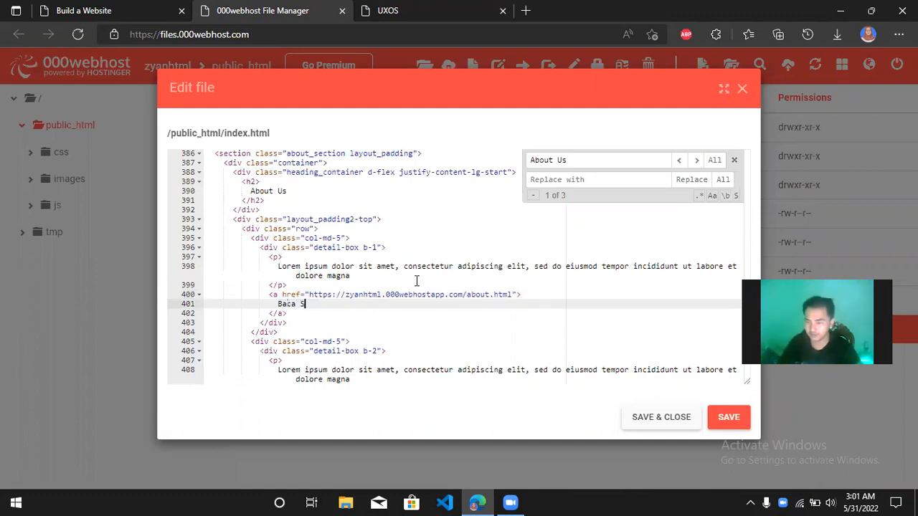
type("elengkapnyua")
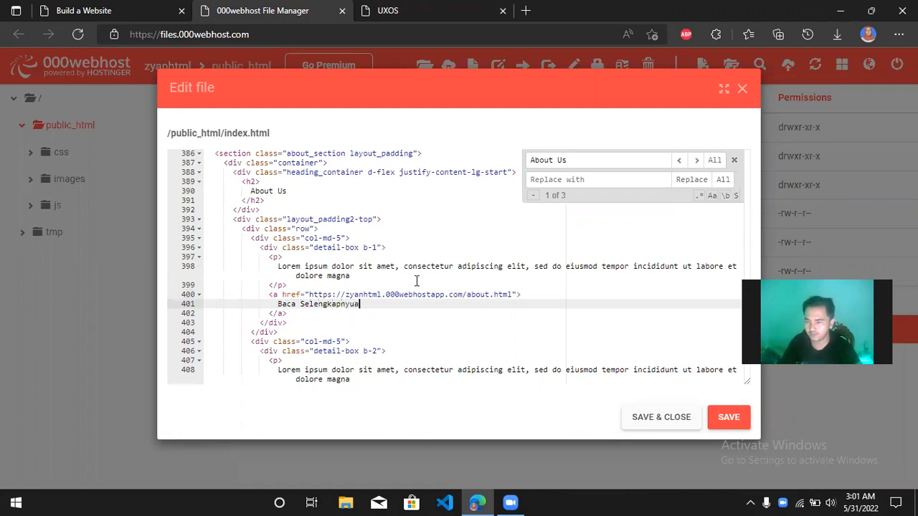
left_click(725, 417)
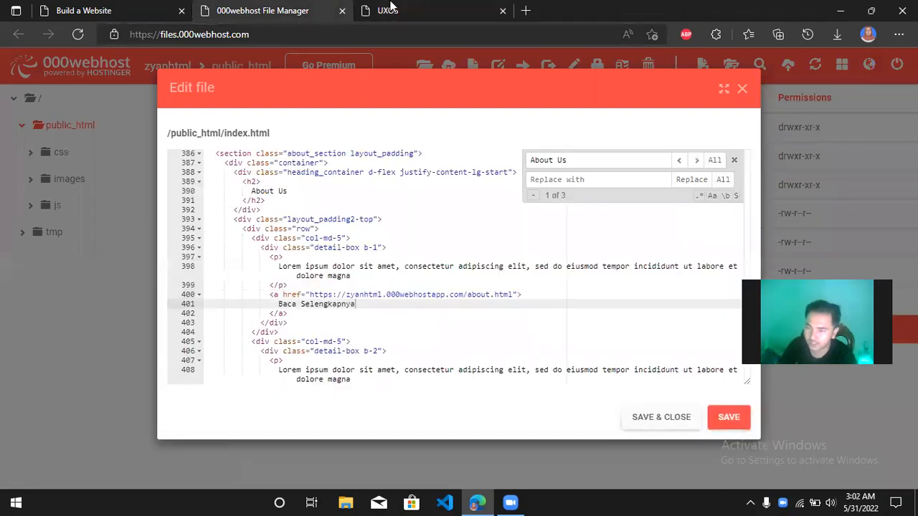
left_click(387, 10)
Go to the live home page through the menu's HOME link and scroll down to About Us.
left_click(863, 79)
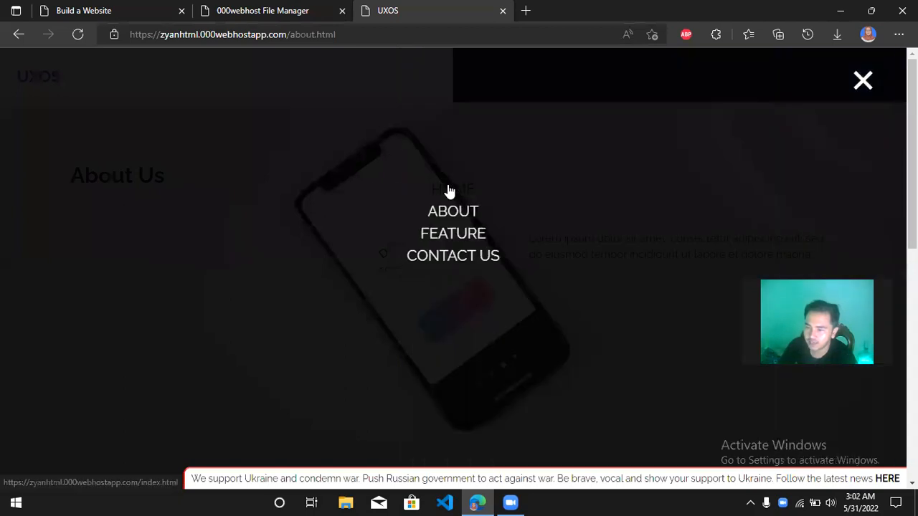
left_click(449, 189)
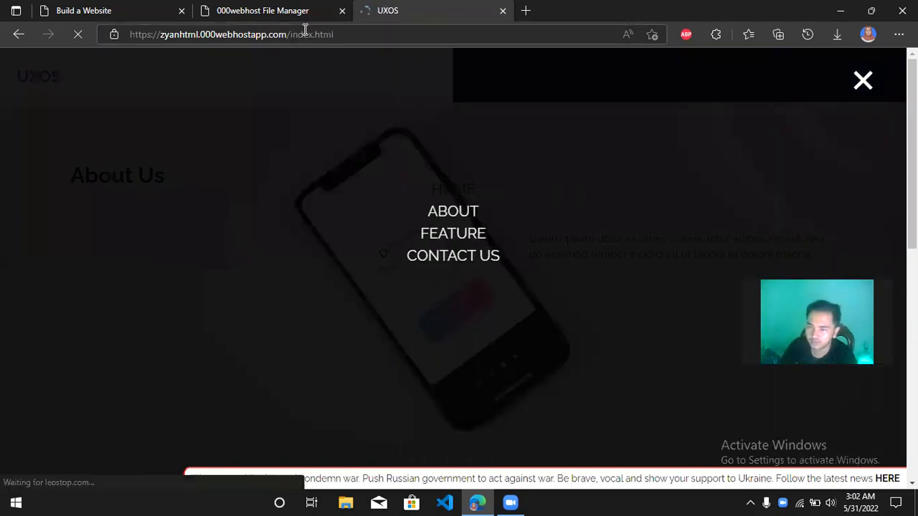
left_click_drag(352, 34, 290, 35)
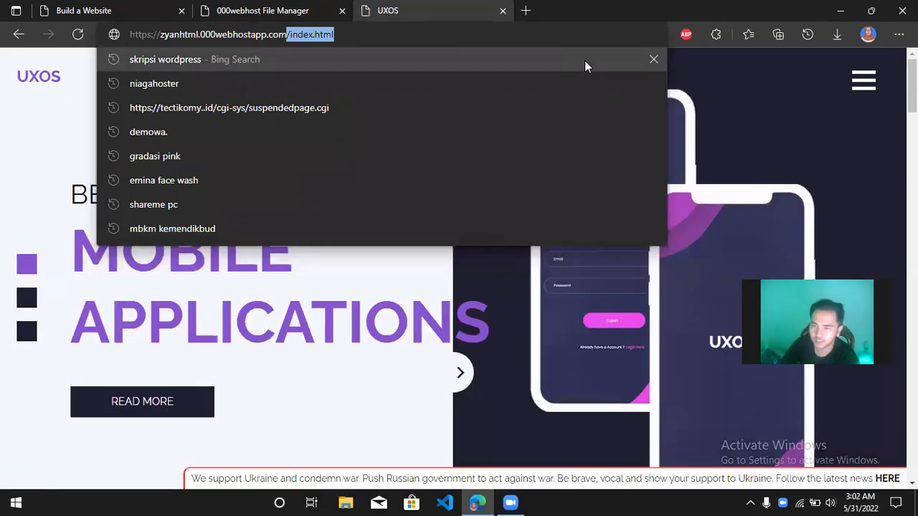
left_click(709, 78)
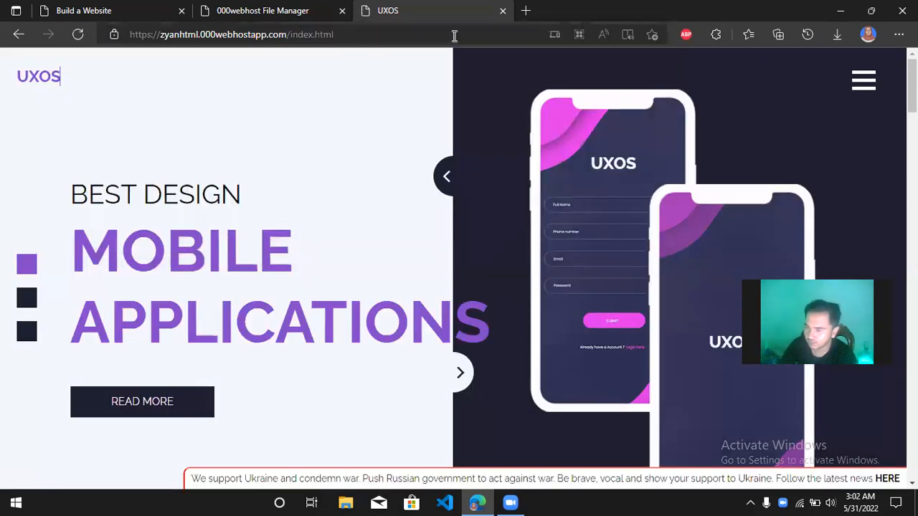
scroll(470, 111, "down", 10)
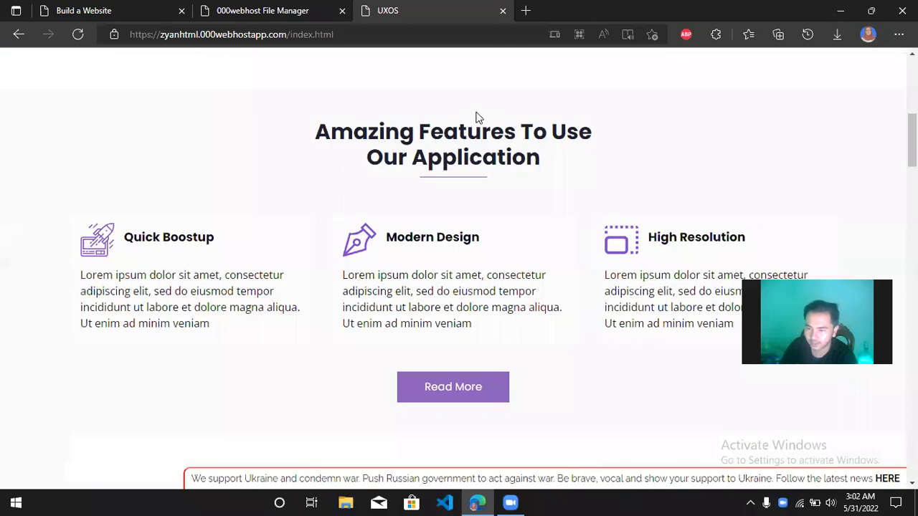
scroll(190, 290, "down", 5)
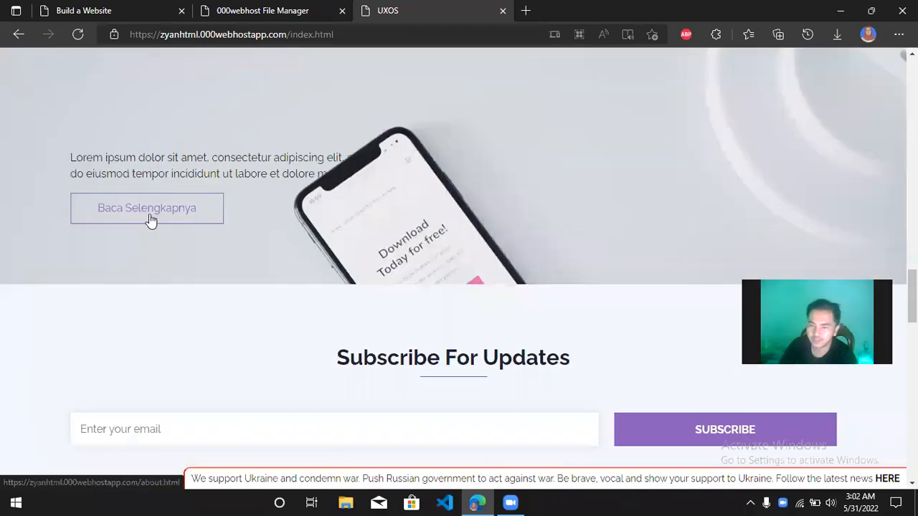
Check the edited About Us link in the code, then select the BEST DESIGN heading on the live page.
left_click(287, 10)
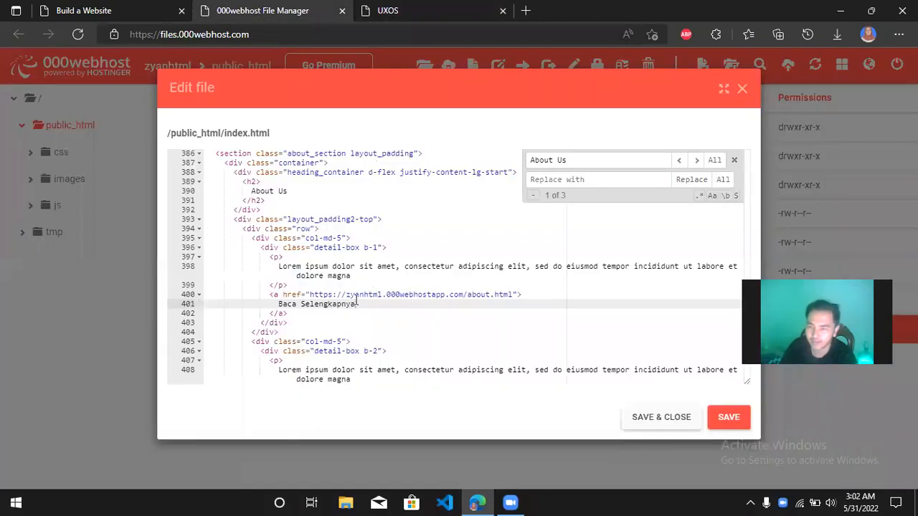
left_click(366, 264)
scroll(372, 262, "up", 1)
scroll(372, 262, "down", 2)
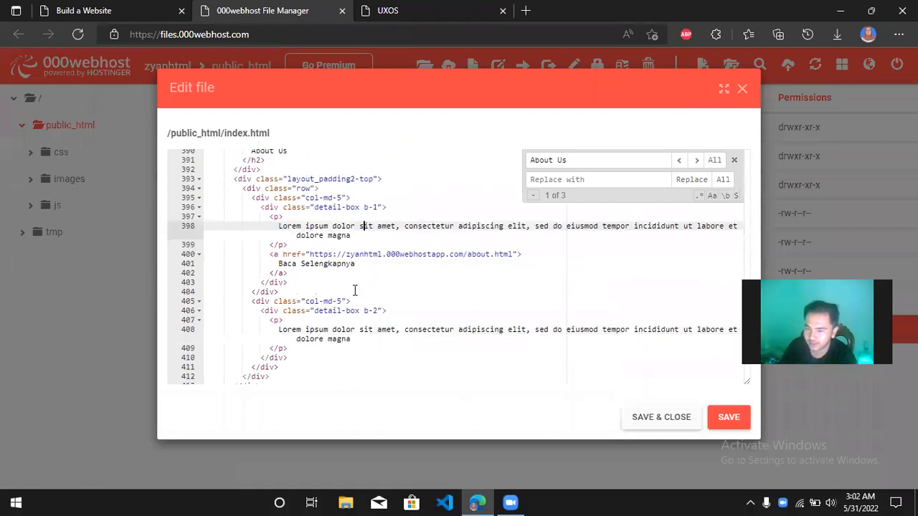
left_click_drag(342, 289, 355, 290)
scroll(355, 290, "down", 1)
left_click(420, 7)
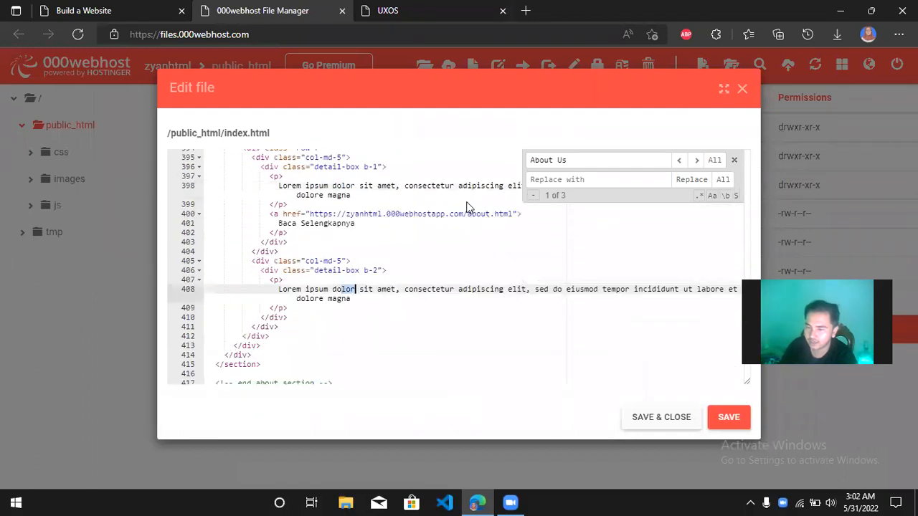
scroll(466, 203, "up", 10)
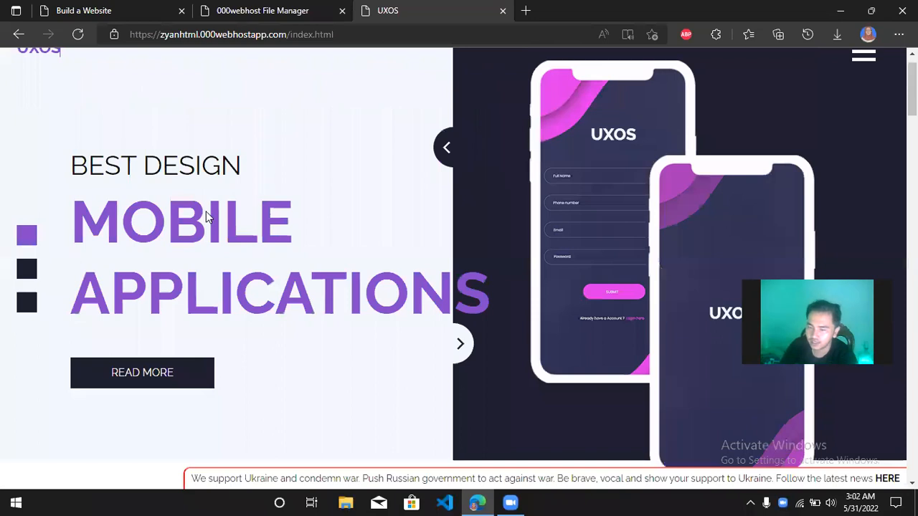
left_click_drag(80, 195, 242, 190)
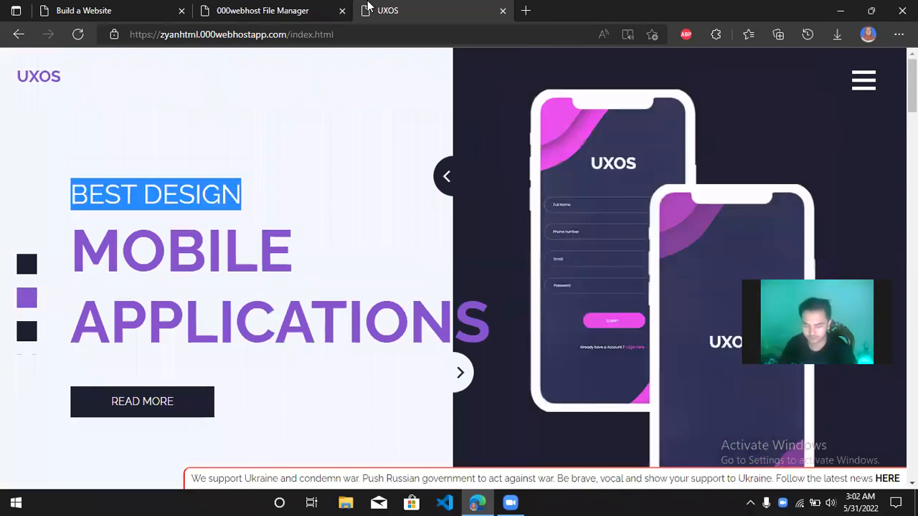
key("ctrl+shift+Tab")
Find the hero heading in index.html by searching its text and comparing with the live site.
triple_click(622, 156)
key("ctrl+v")
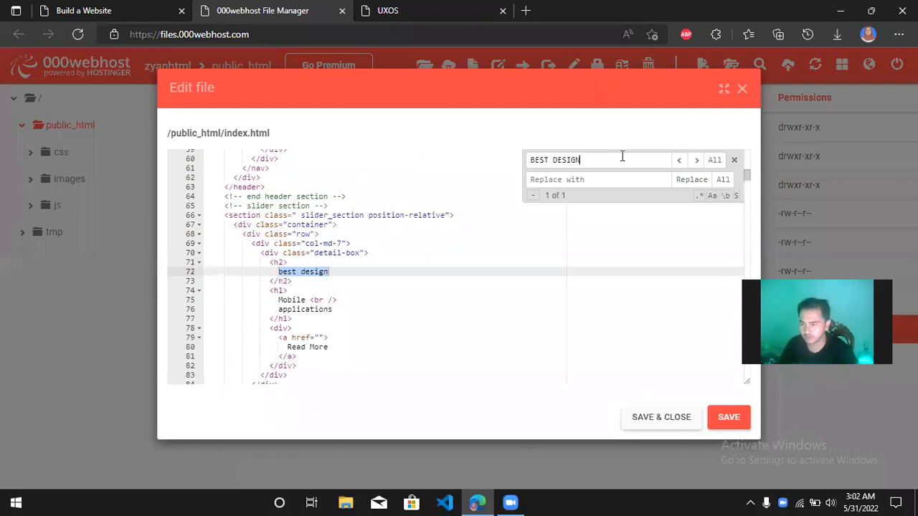
left_click(734, 160)
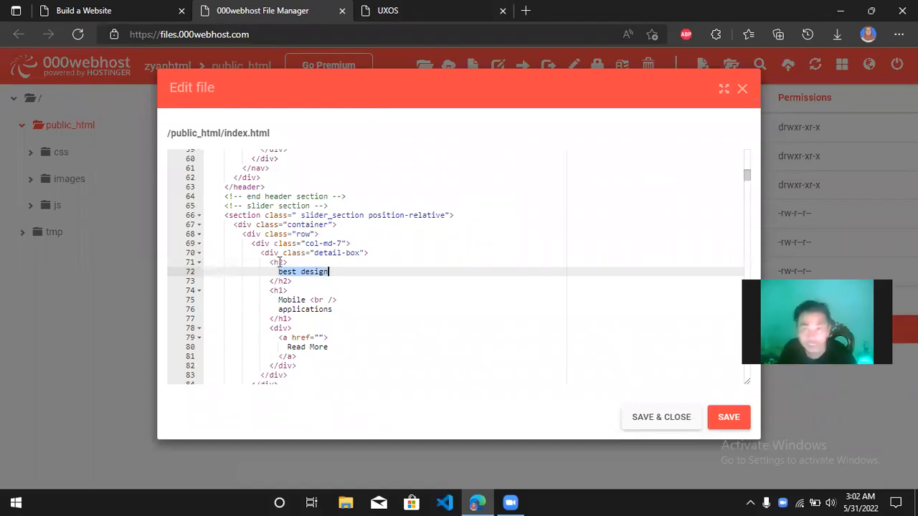
left_click(279, 262)
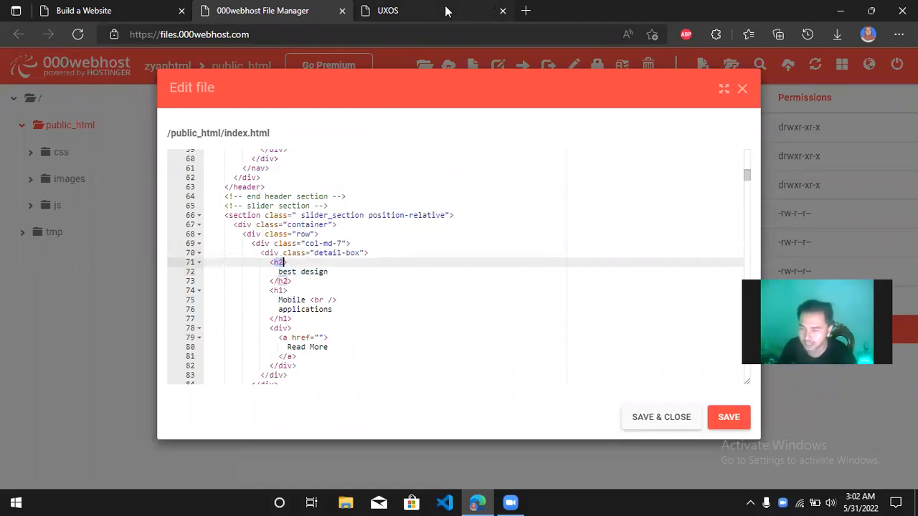
key("ctrl+Tab")
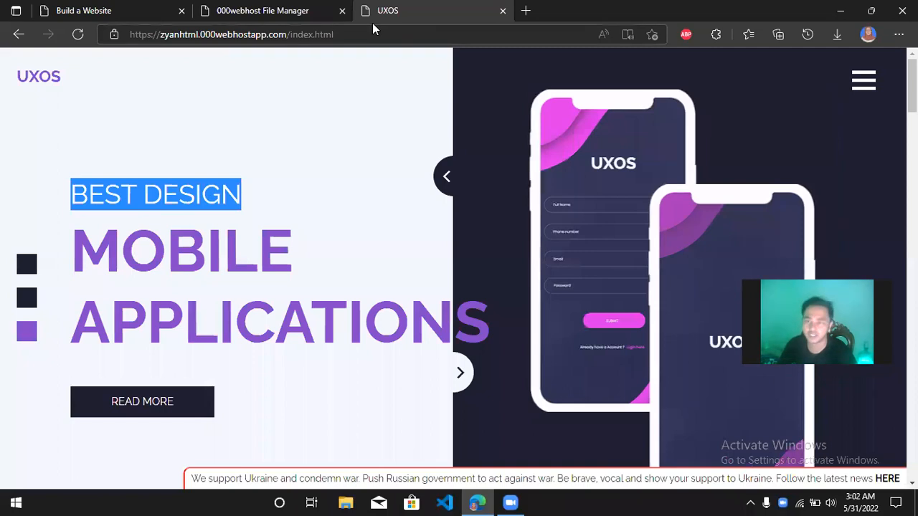
left_click(278, 10)
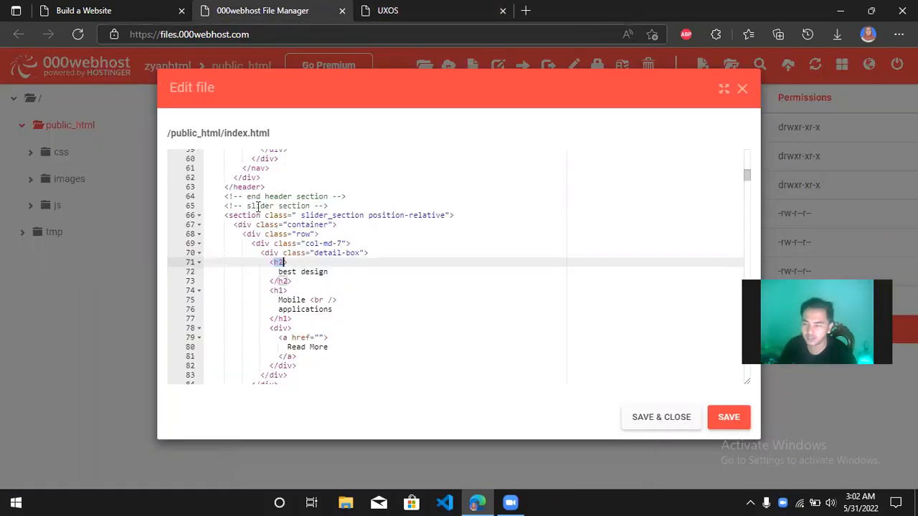
Change the hero headings to 'Desain Terbaik' and 'Aplikasi Mobile'.
left_click(276, 272)
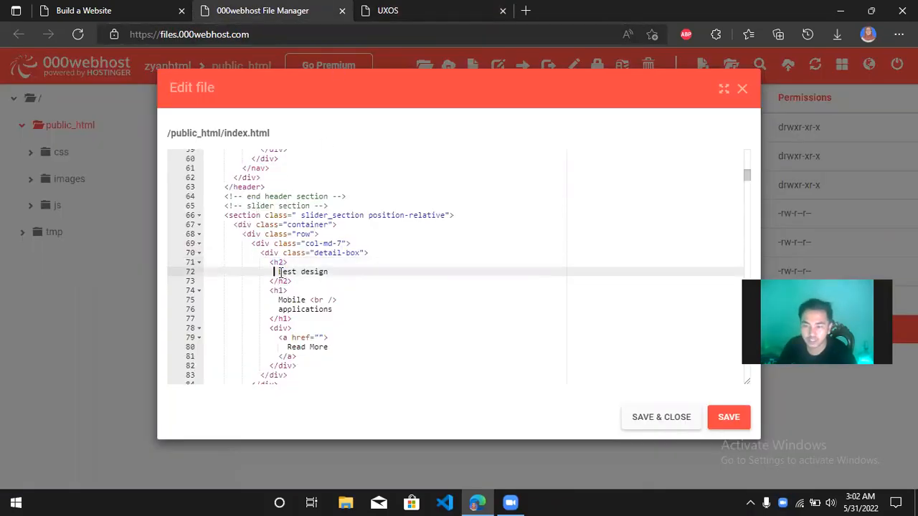
left_click(334, 271, "shift")
type("Desain Terbaik")
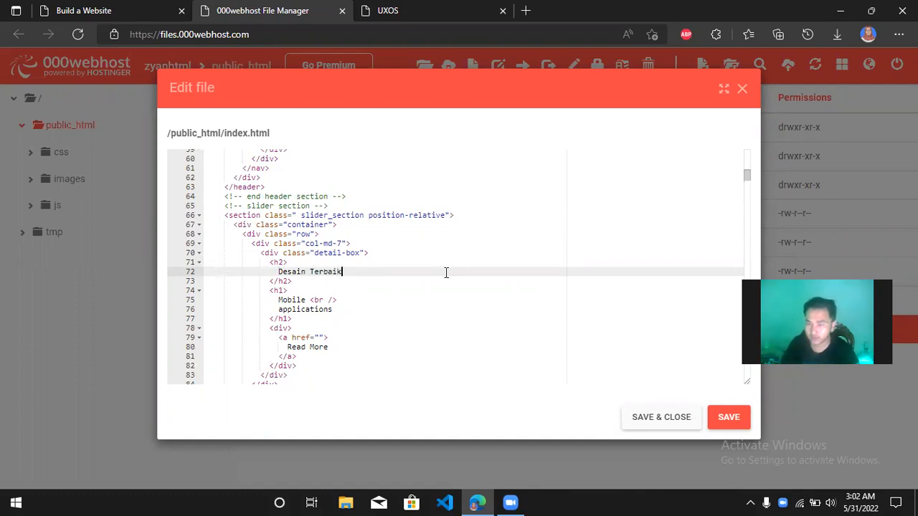
double_click(290, 300)
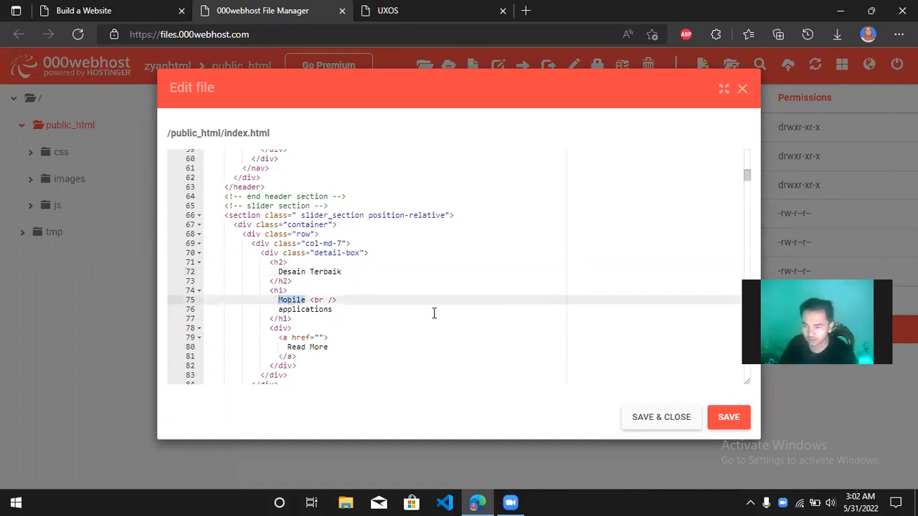
double_click(323, 309)
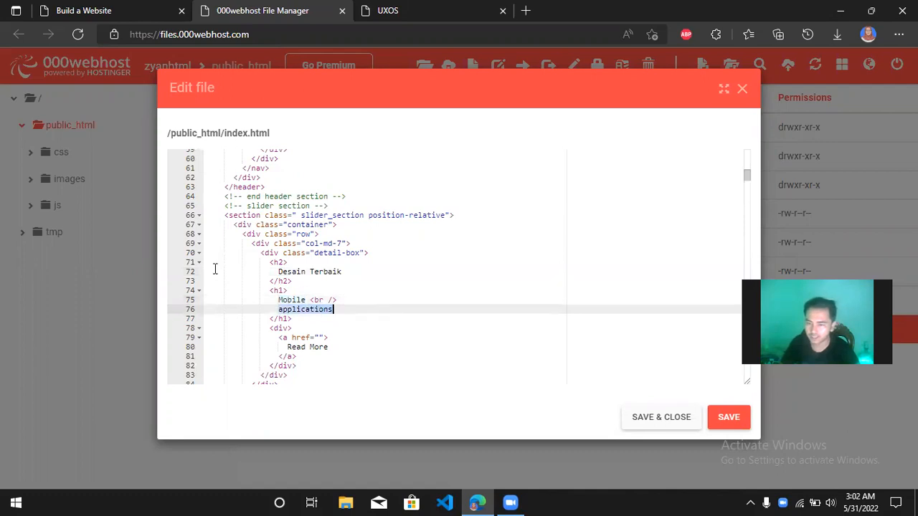
double_click(289, 300)
type("Aplikasi")
double_click(315, 309)
type("Mobile")
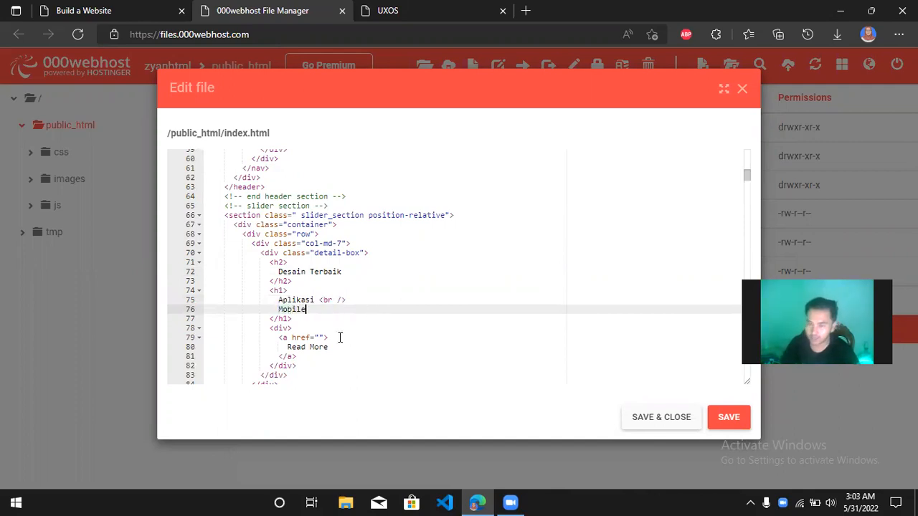
Replace the Read More button text with 'Selengkapnya'.
left_click(286, 347)
double_click(294, 347)
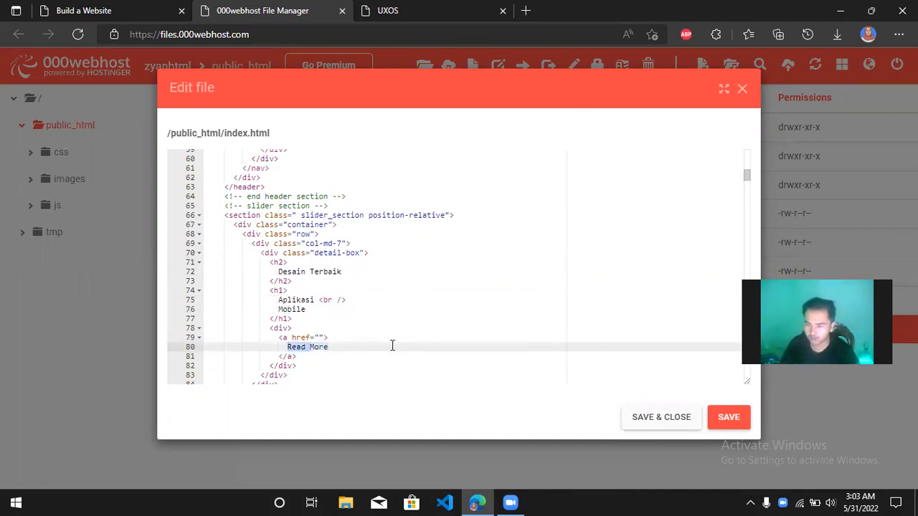
left_click_drag(287, 347, 328, 347)
type("Selengkapnya")
Set the button's href to the site's about.html URL, copied from the live page address.
left_click(316, 329)
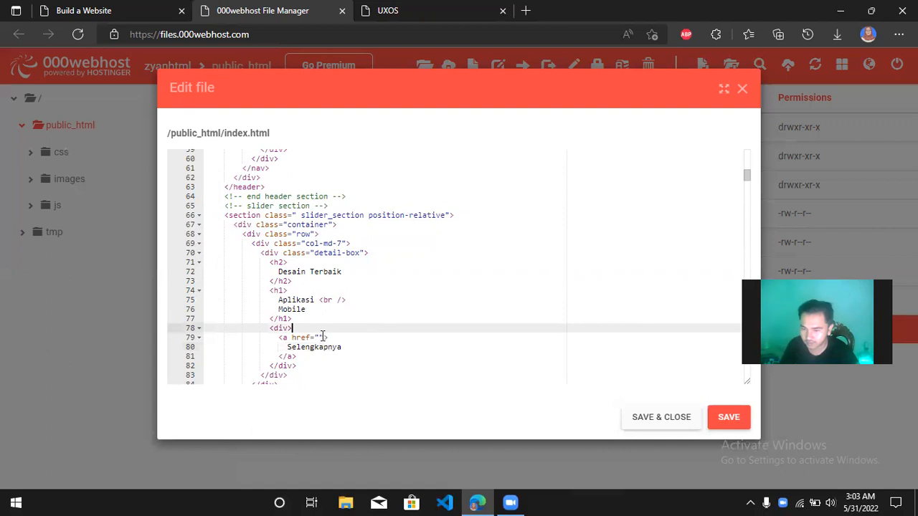
left_click(320, 337)
left_click(394, 10)
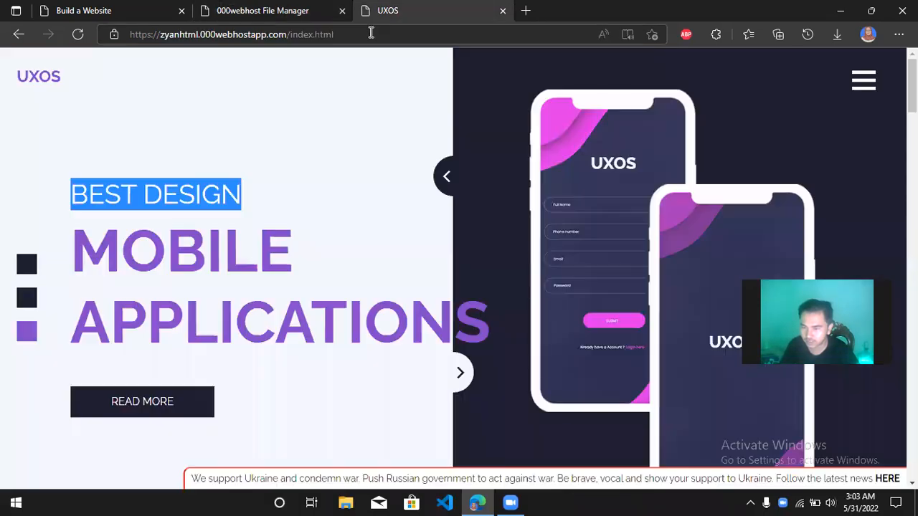
left_click(371, 34)
key("ctrl+c")
key("ctrl+shift+Tab")
key("ctrl+v")
double_click(494, 340)
type("about")
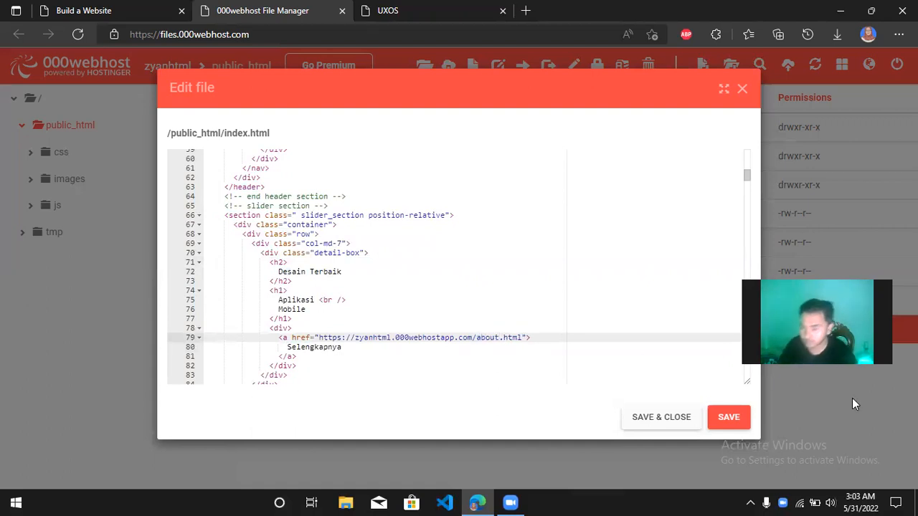
Save index.html and reload the live UXOS site to see the changes.
left_click(729, 419)
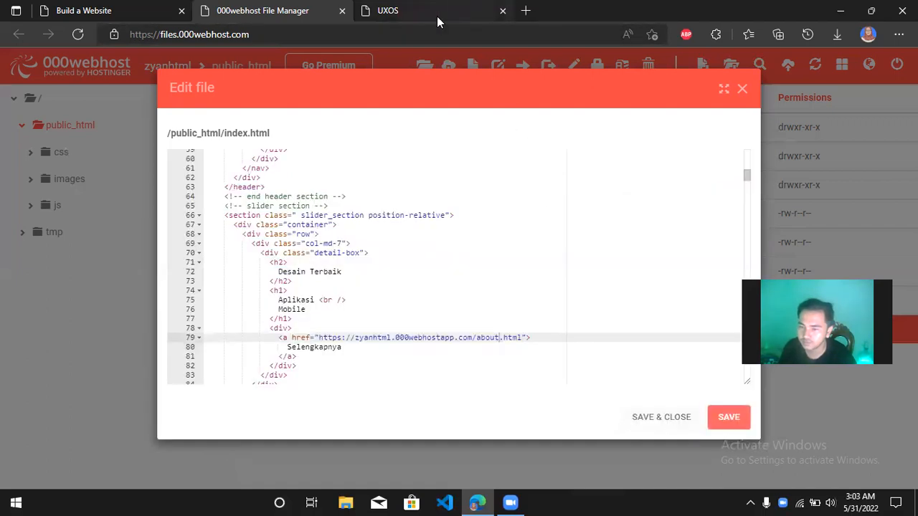
left_click(436, 16)
left_click(385, 34)
key("Return")
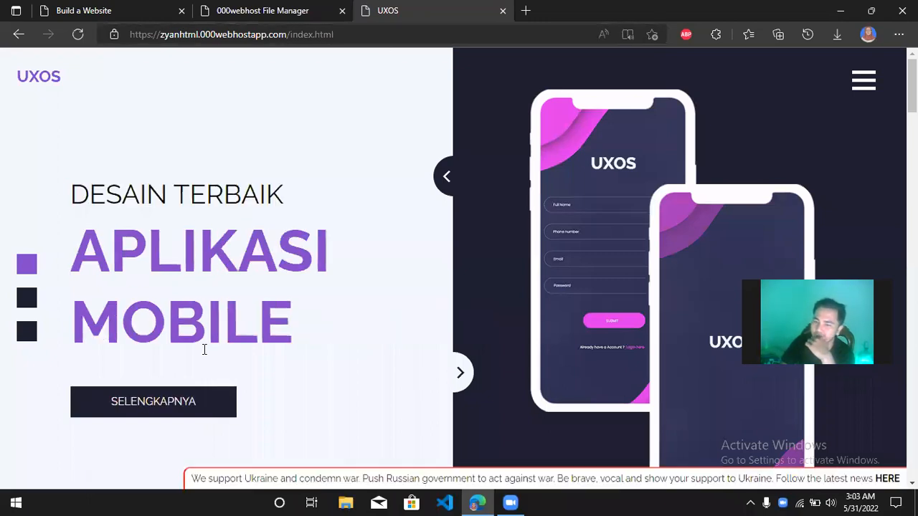
Search the code for 'index.html' and select it in the HOME link's href.
left_click(260, 10)
left_click(329, 177)
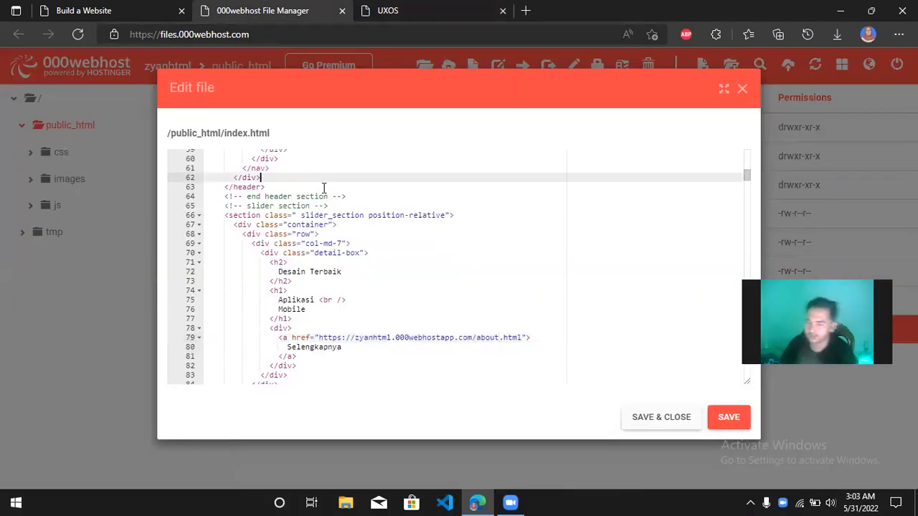
key("ctrl+f")
type("index.")
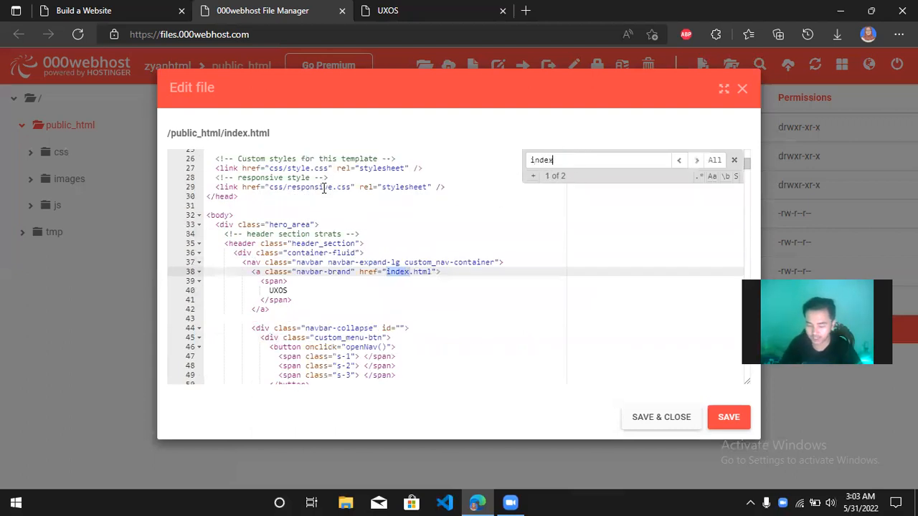
type("ht,l")
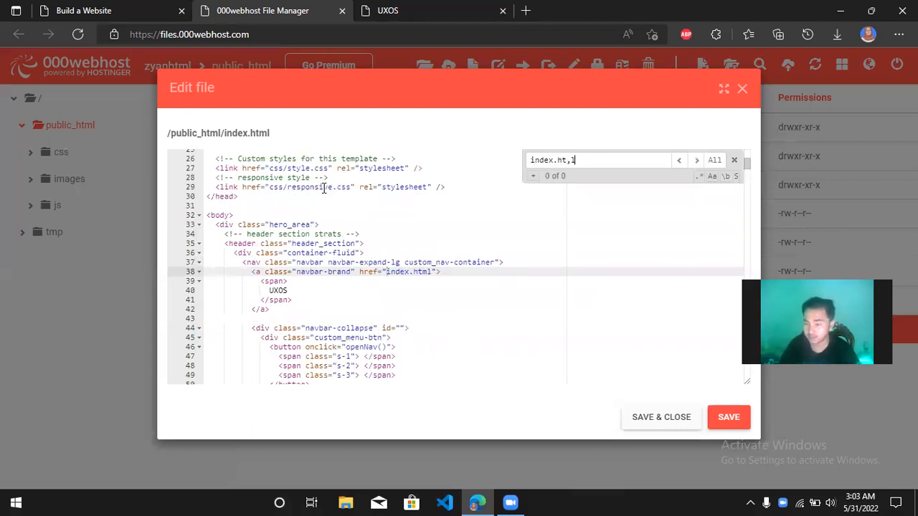
key("BackSpace")
key("BackSpace")
type("ml")
key("Return")
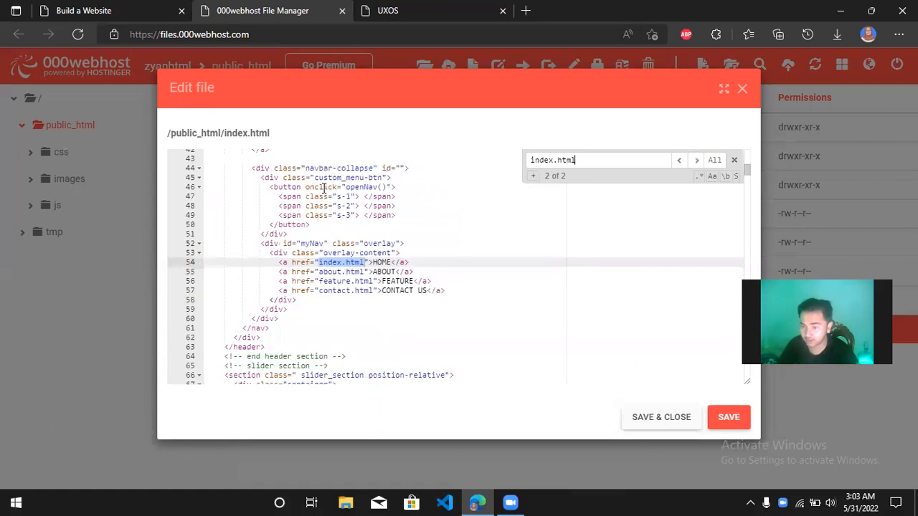
left_click(377, 262)
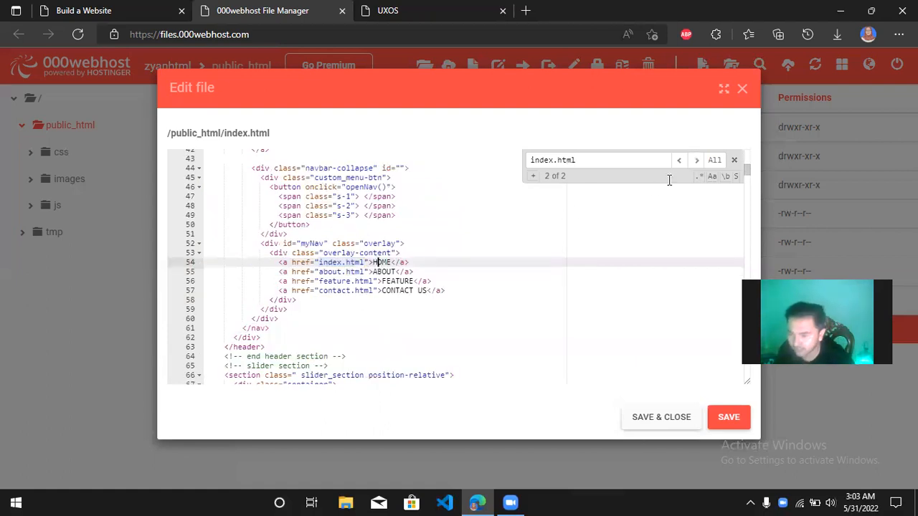
left_click(733, 160)
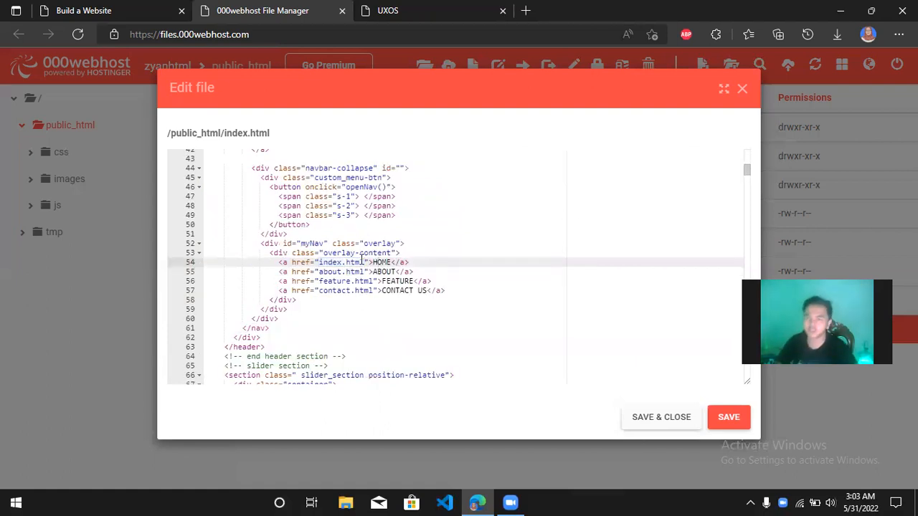
left_click(318, 262)
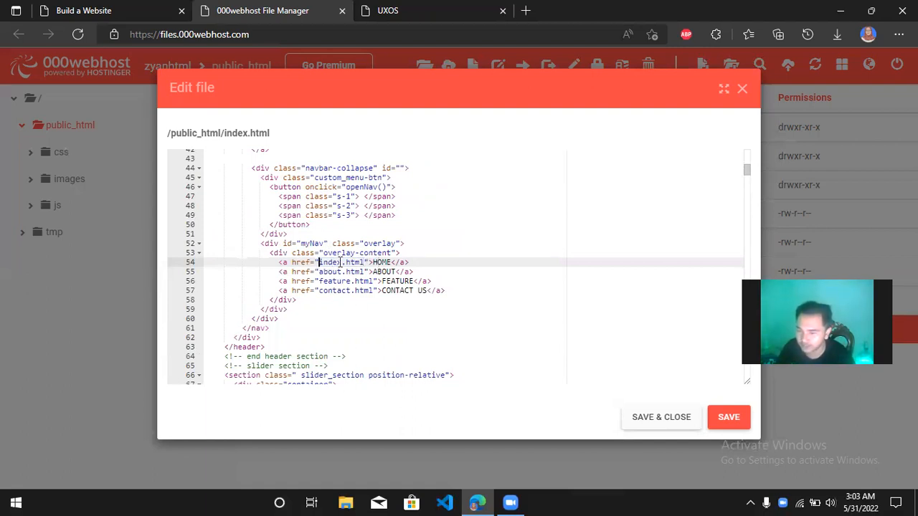
left_click(363, 262, "shift")
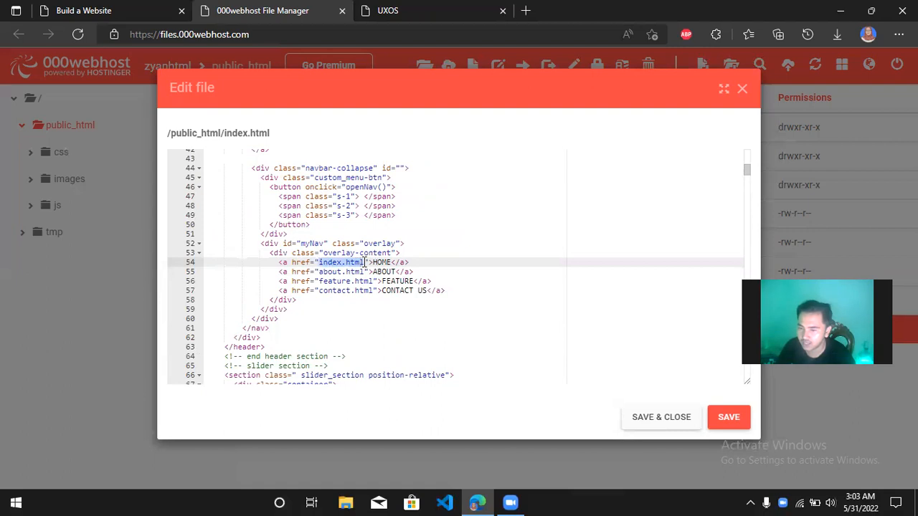
Replace it with the site's root address, save, and select about.html in the file list.
left_click(460, 7)
left_click_drag(286, 34, 65, 40)
key("ctrl+c")
left_click(251, 11)
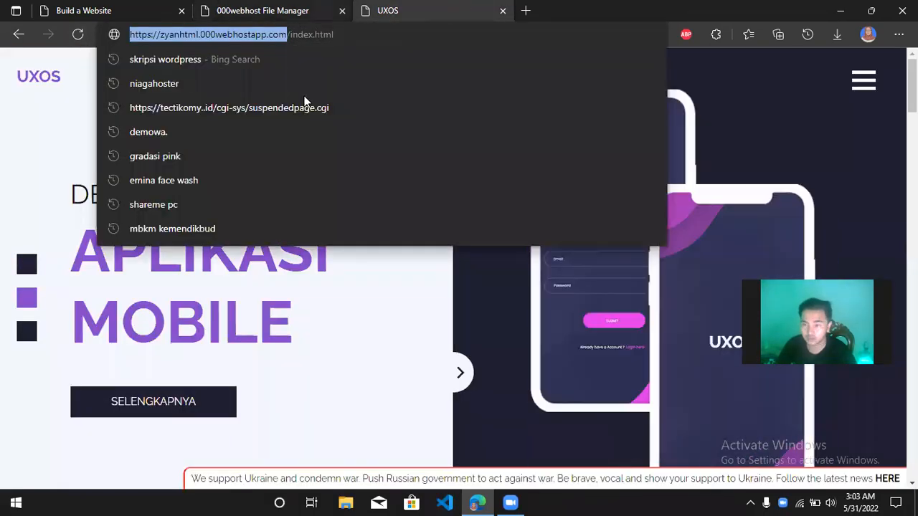
key("ctrl+v")
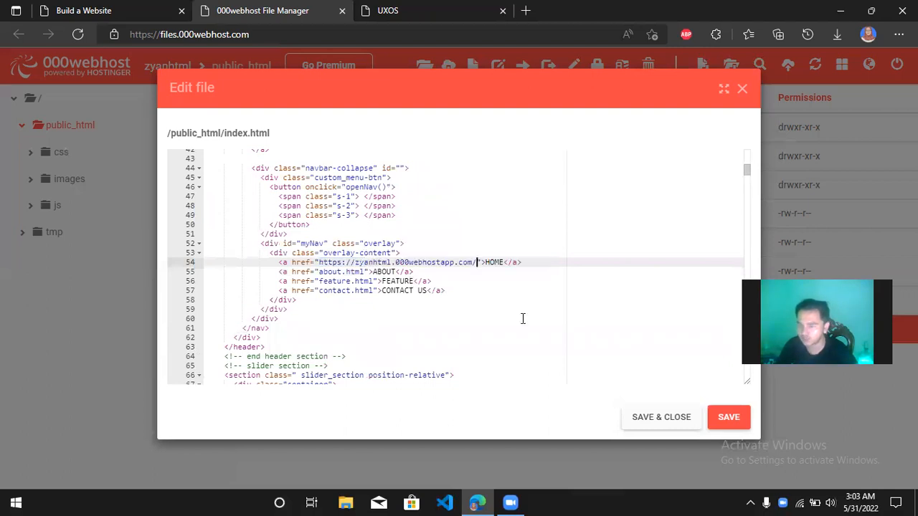
left_click(727, 417)
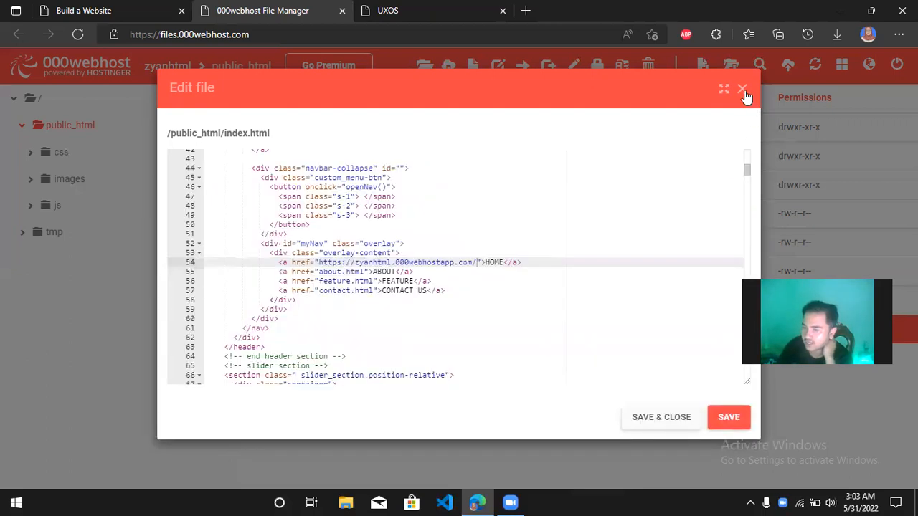
left_click(743, 89)
left_click(399, 243)
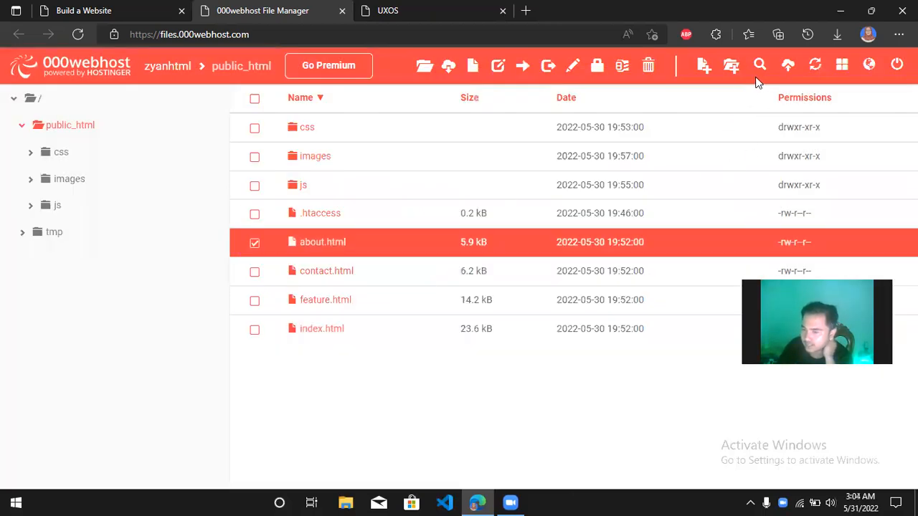
In about.html, replace the HOME link's index.html with the site URL and save.
left_click(572, 67)
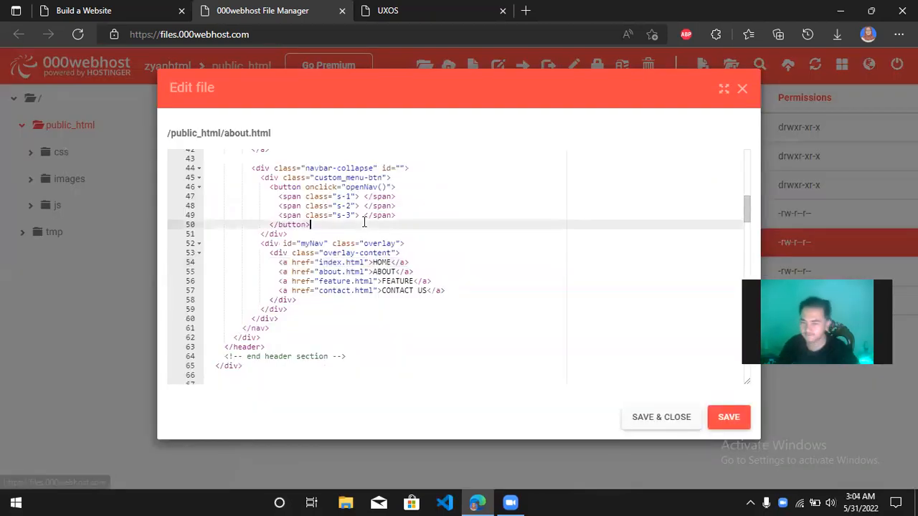
left_click(347, 262)
left_click_drag(318, 263, 366, 262)
key("ctrl+v")
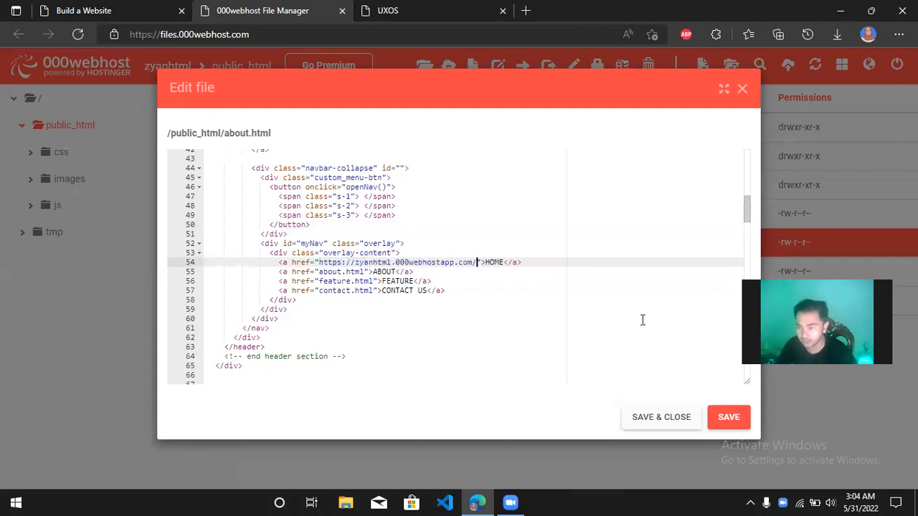
left_click(722, 416)
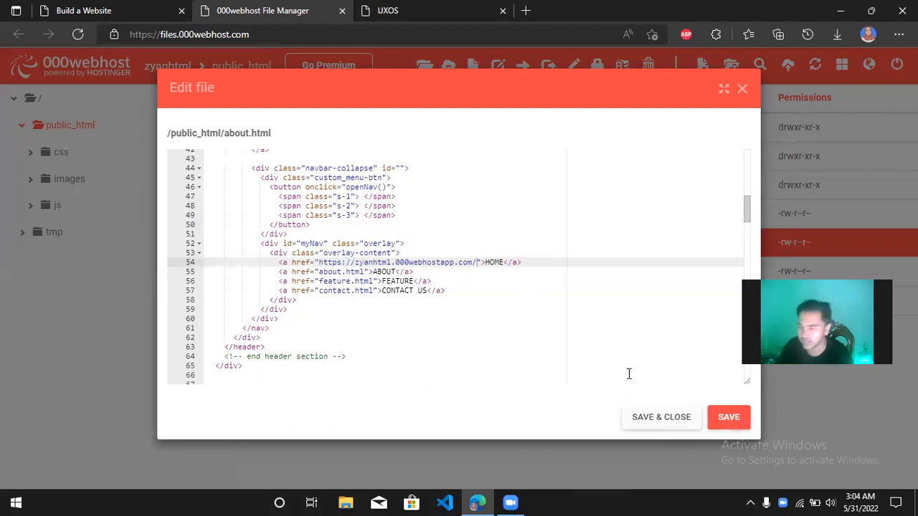
left_click(827, 395)
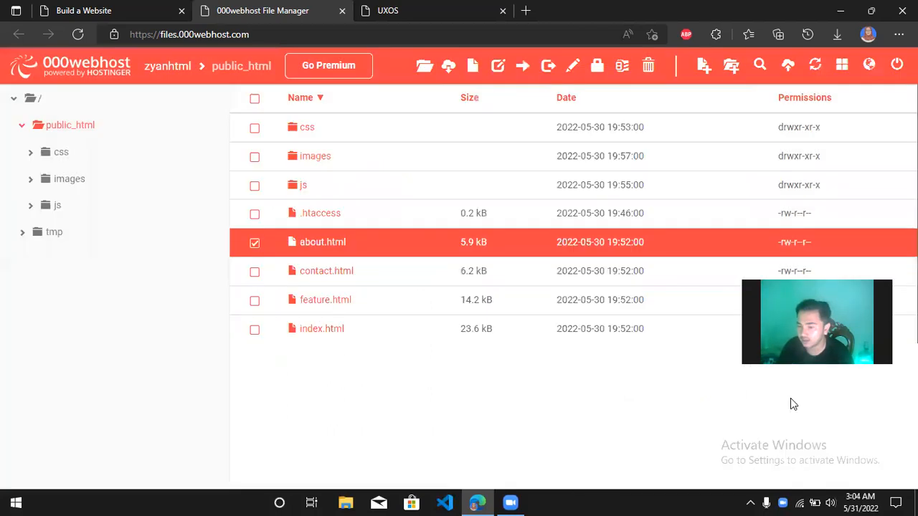
Do the same in contact.html: HOME link to the site URL, saved.
left_click(346, 269)
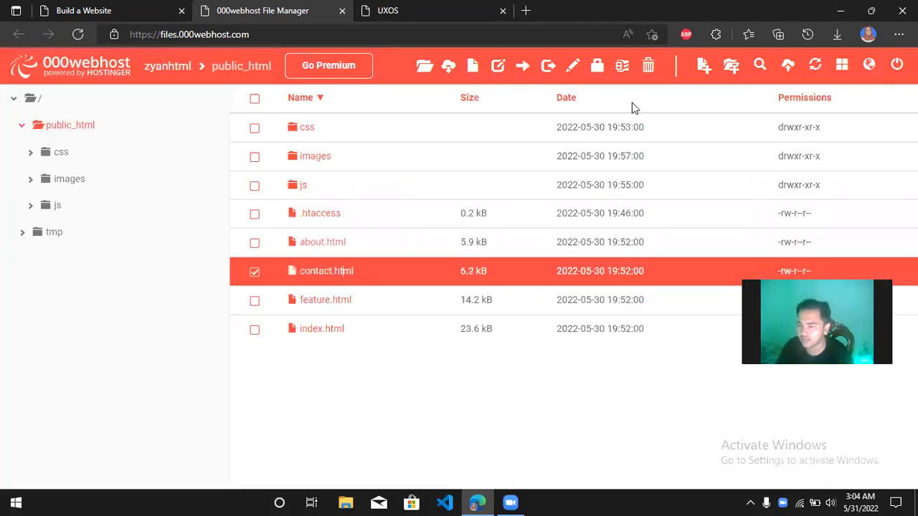
left_click(574, 68)
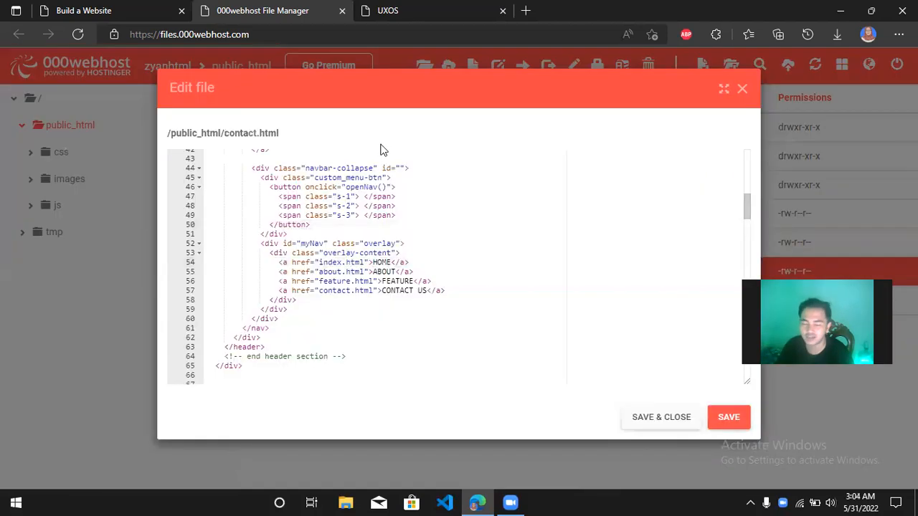
left_click(320, 263)
left_click_drag(320, 262, 362, 262)
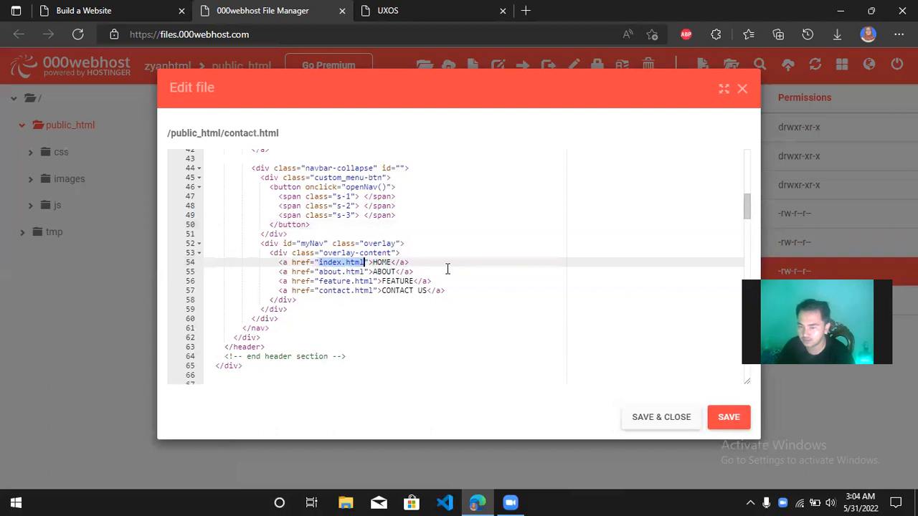
key("ctrl+v")
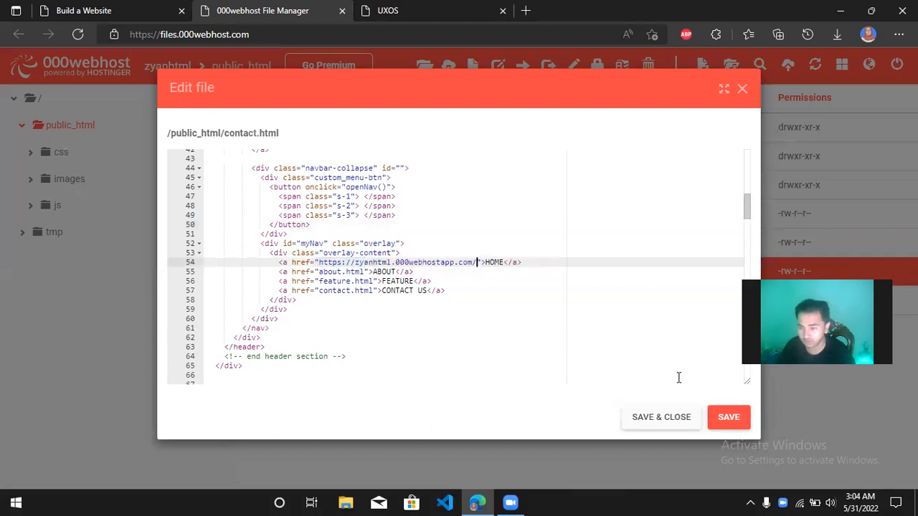
left_click(728, 418)
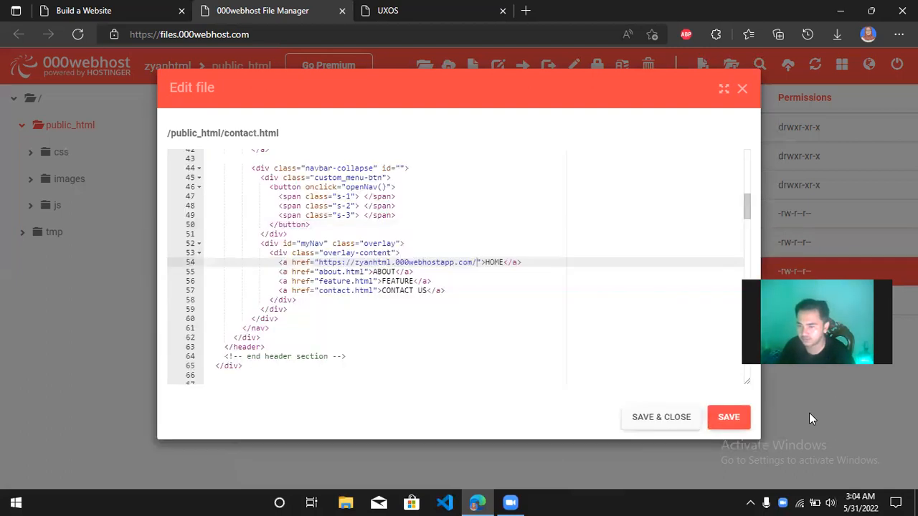
left_click(674, 418)
Point feature.html's HOME link on line 54 to the site URL and save.
left_click(392, 305)
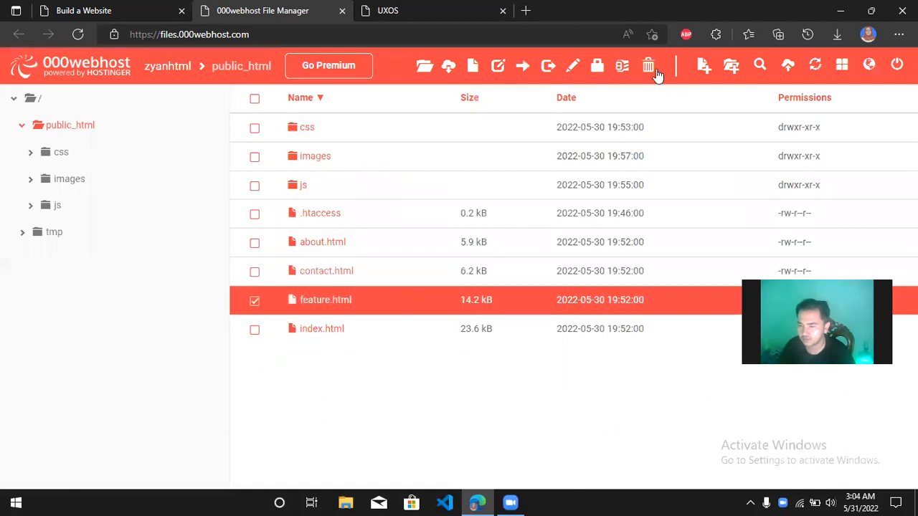
left_click(572, 65)
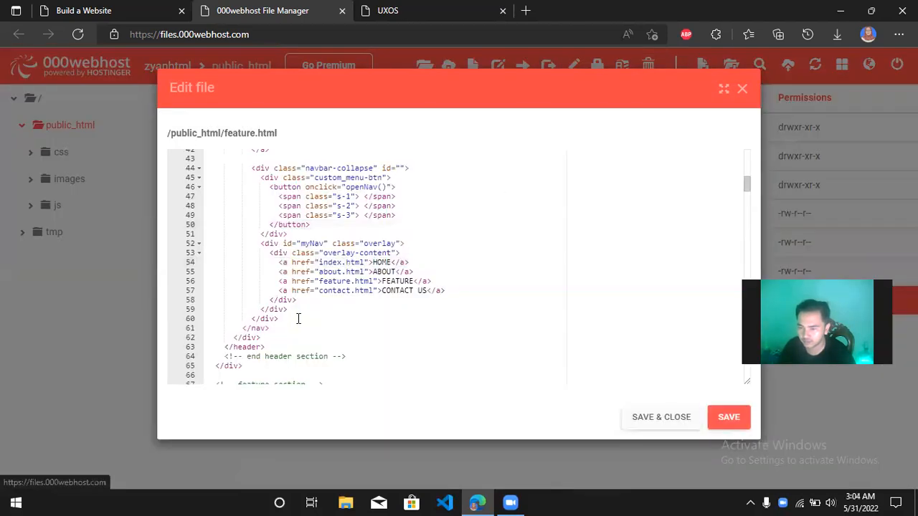
left_click(320, 263)
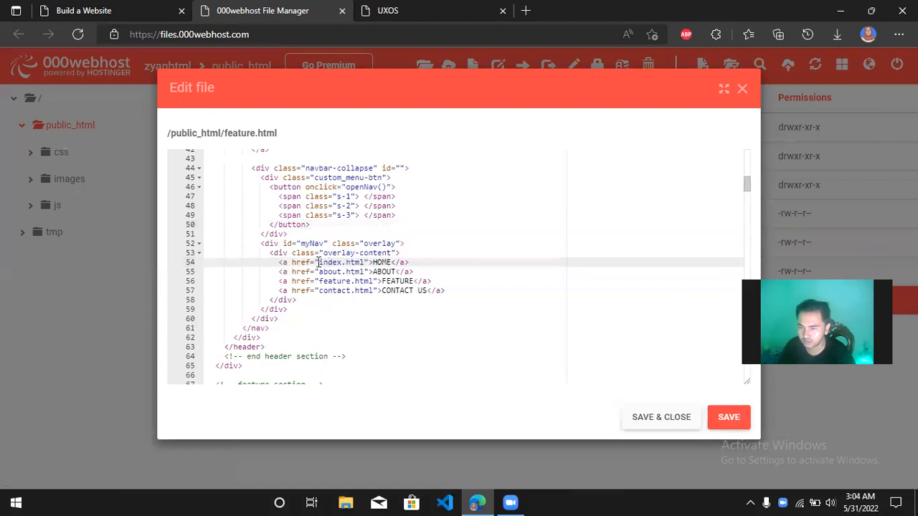
left_click(366, 262, "shift")
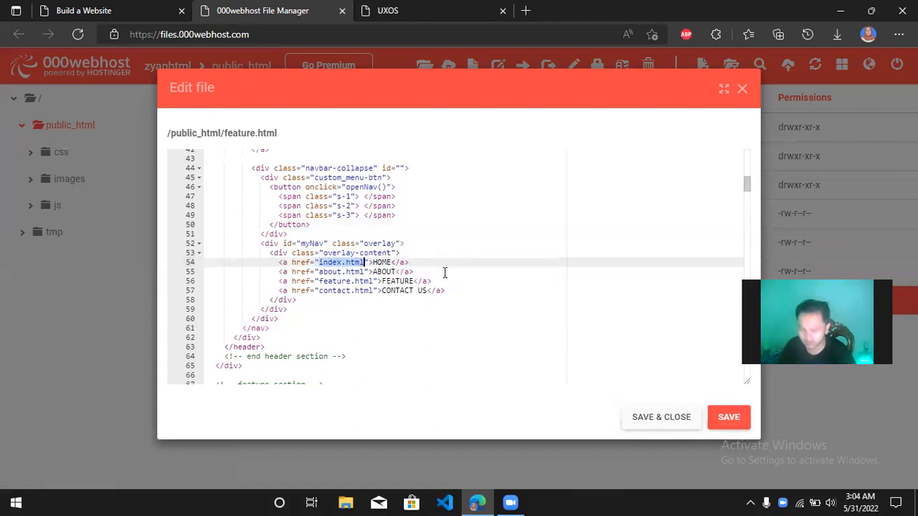
key("ctrl+v")
left_click(729, 417)
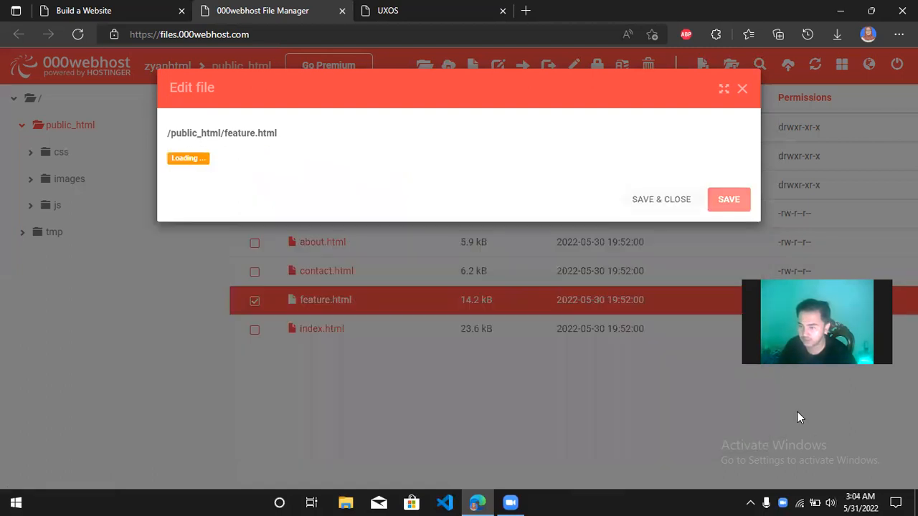
Load the live site's root address by removing /index.html from the URL.
left_click(416, 6)
left_click(353, 28)
left_click(286, 35)
key("shift+End")
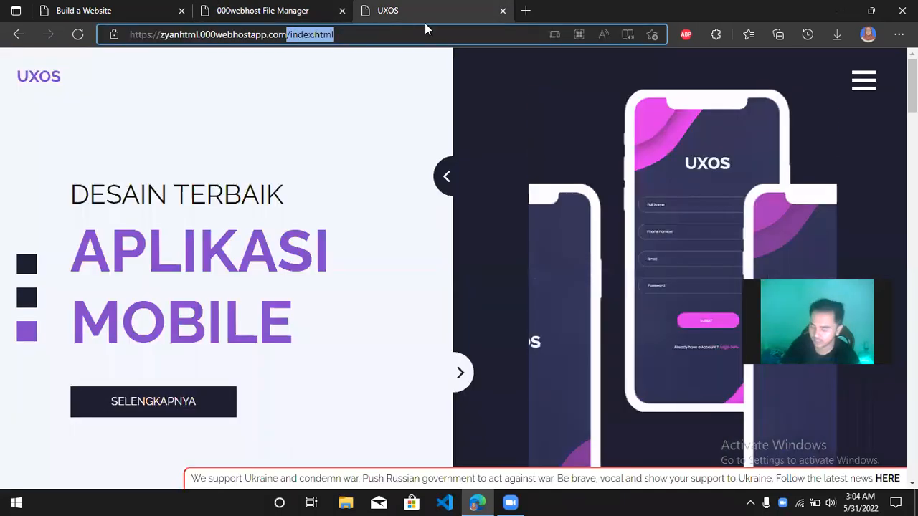
key("BackSpace")
key("Return")
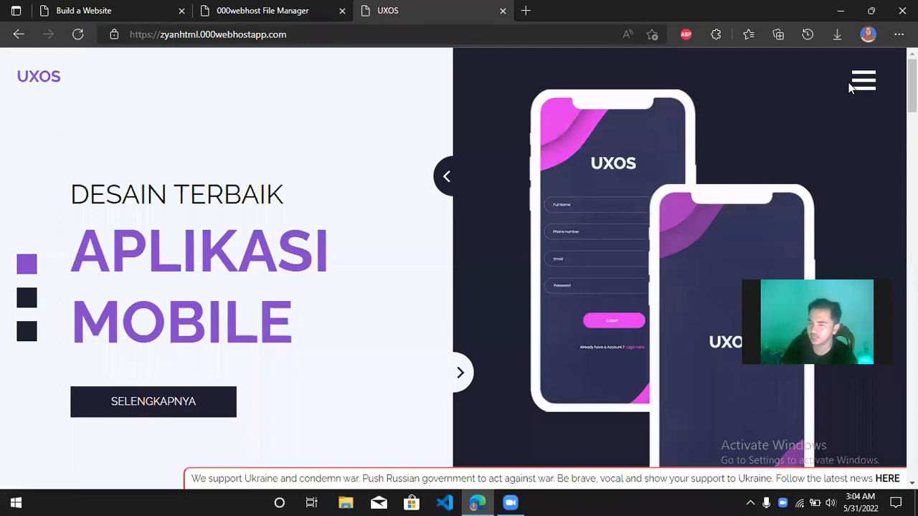
Go to FEATURE through the menu, follow HOME back, then return to the file manager.
left_click(862, 81)
left_click(450, 235)
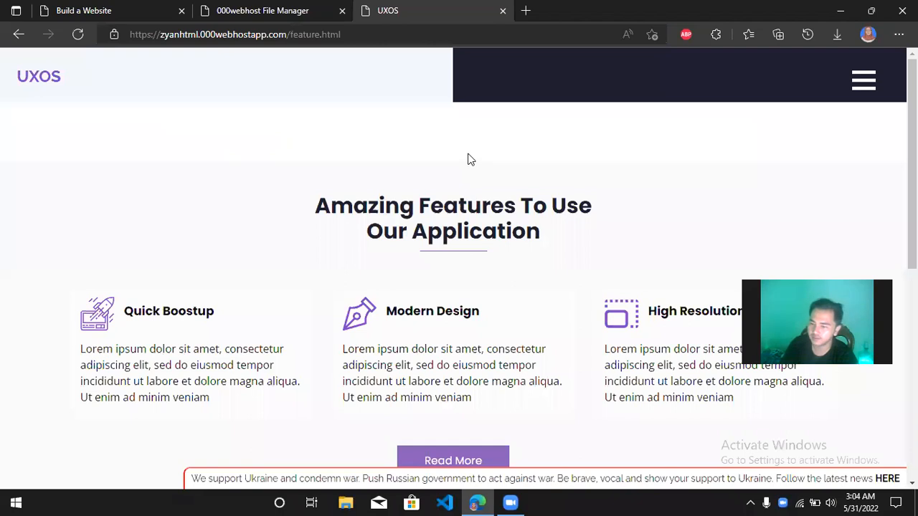
scroll(468, 159, "down", 6)
scroll(858, 91, "up", 6)
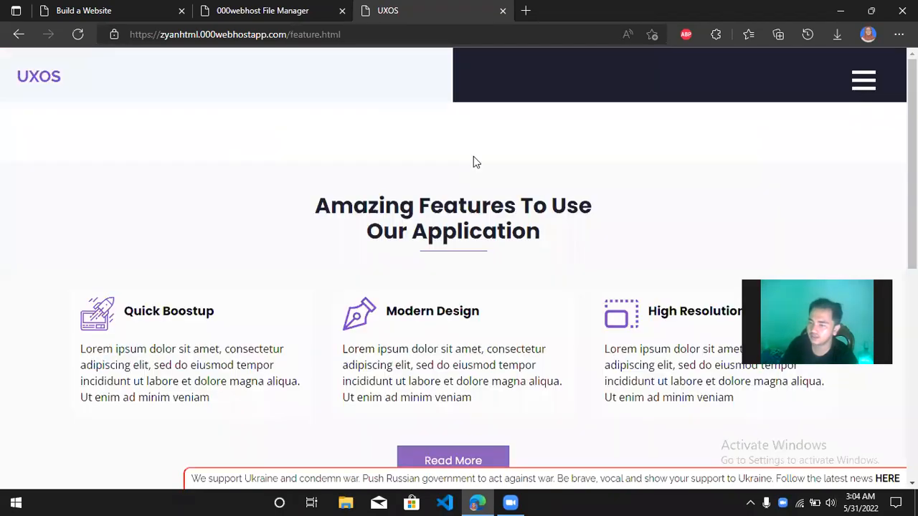
left_click(863, 80)
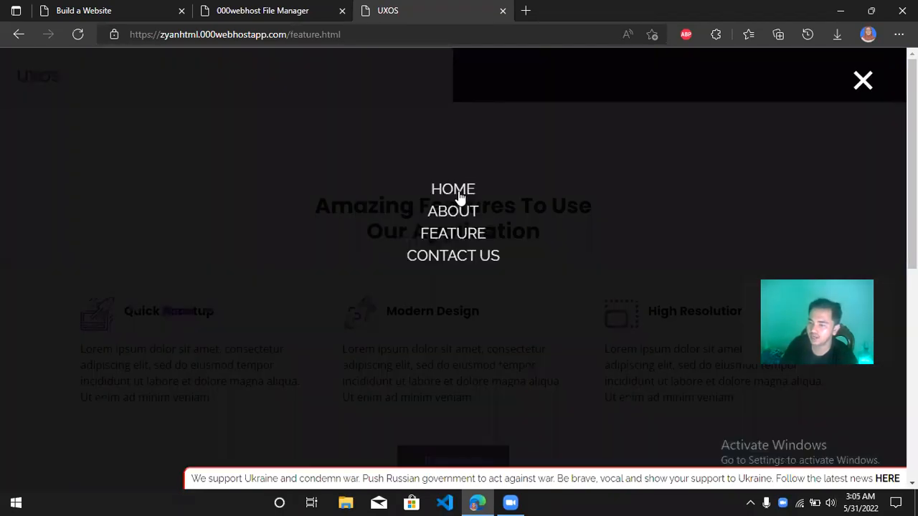
left_click(559, 205)
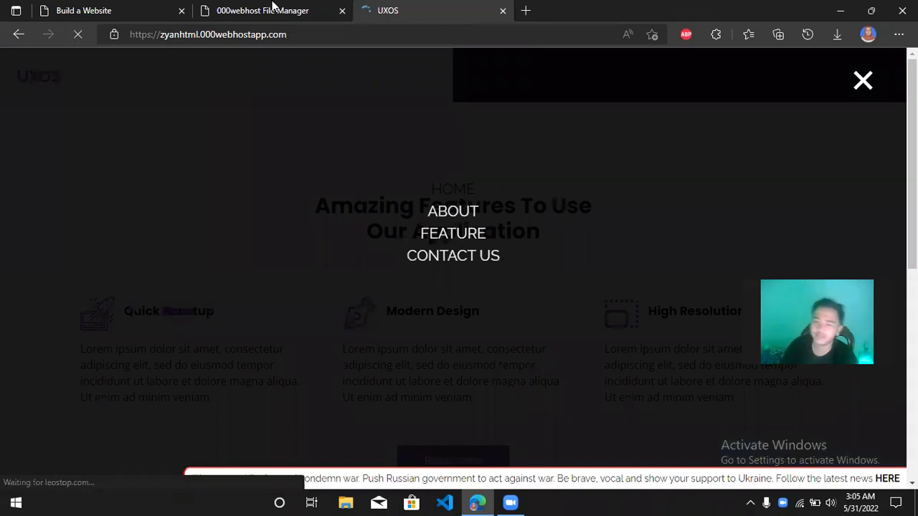
left_click(272, 10)
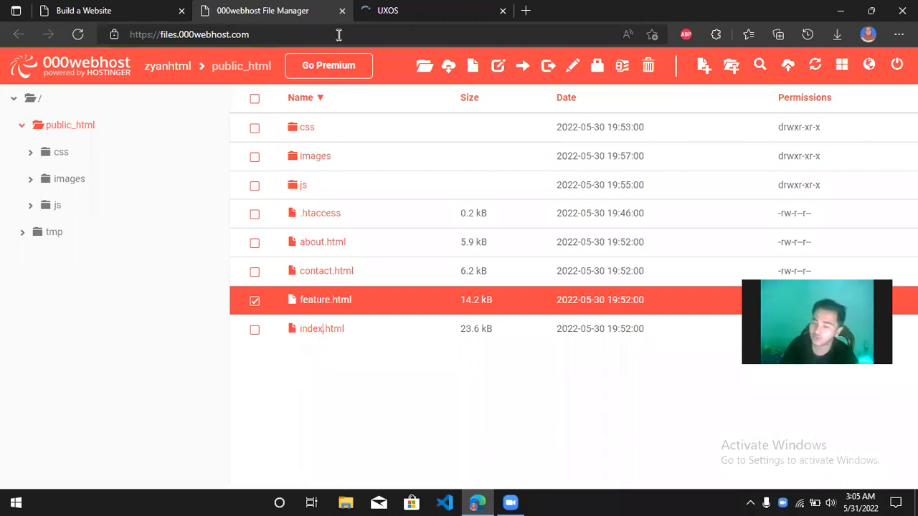
key("ctrl+Tab")
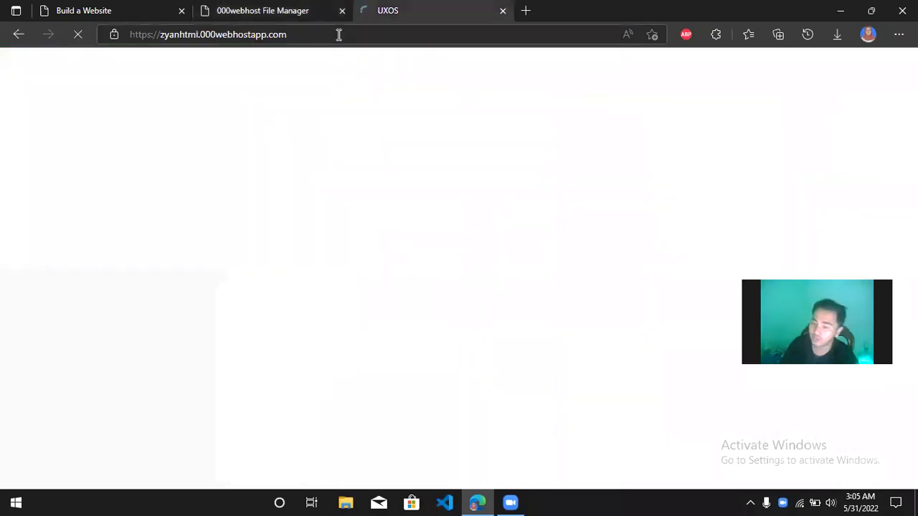
key("ctrl+shift+Tab")
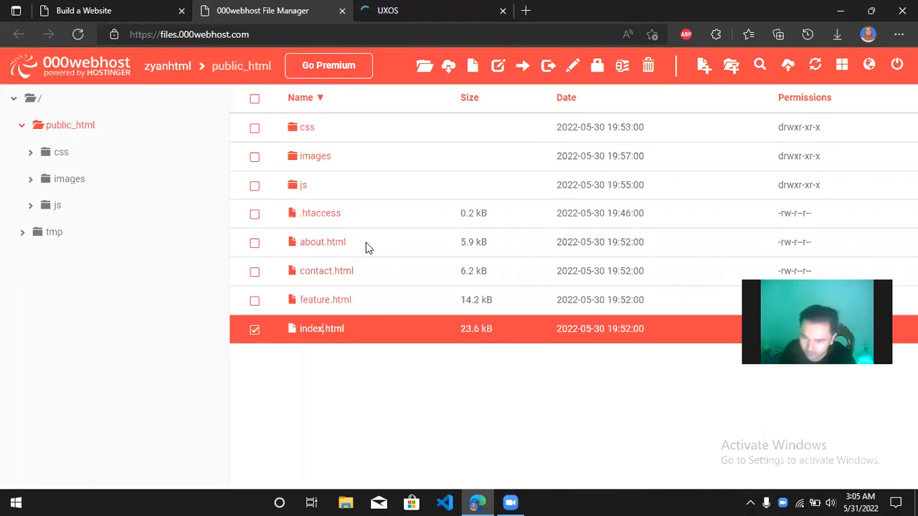
left_click(368, 248)
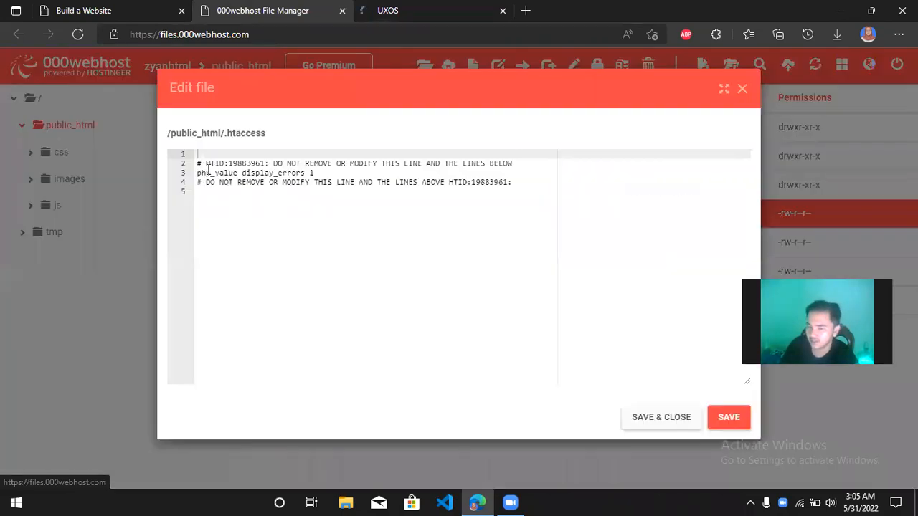
left_click(340, 164)
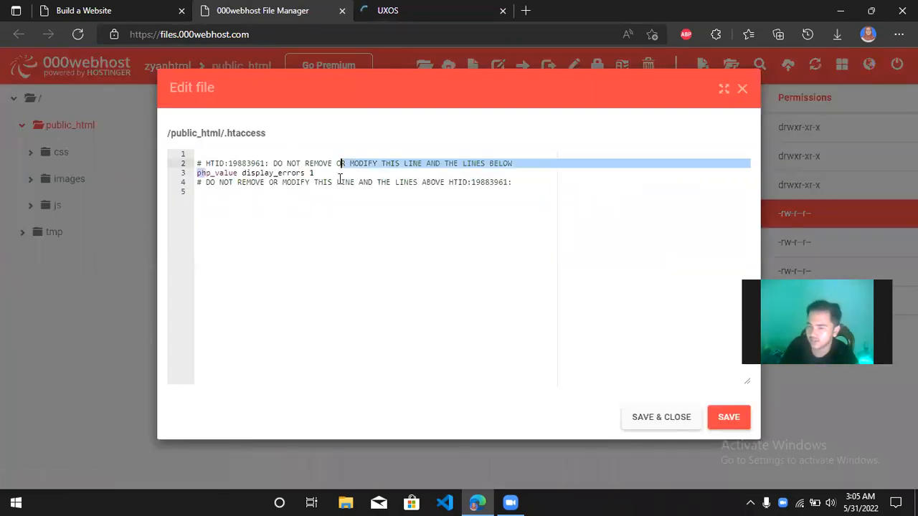
key("Down")
key("Down")
double_click(471, 183)
left_click(338, 179)
left_click_drag(314, 173, 195, 174)
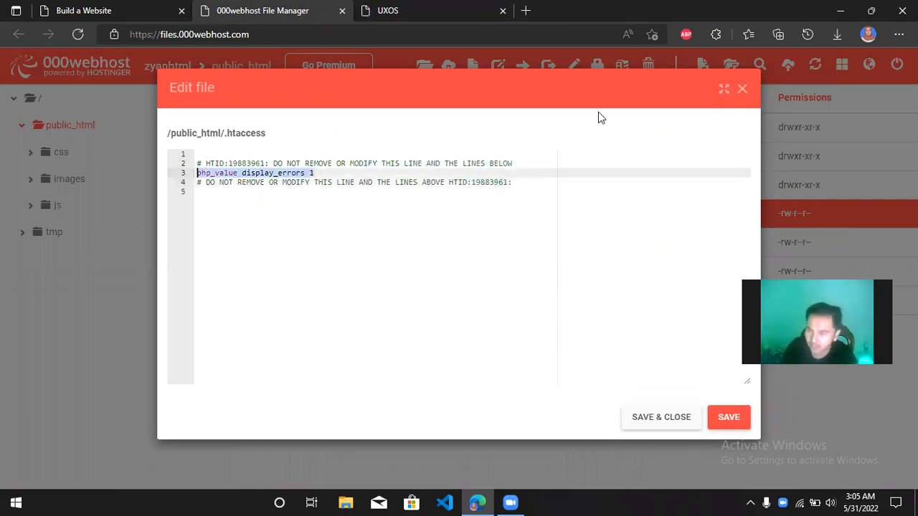
left_click(742, 101)
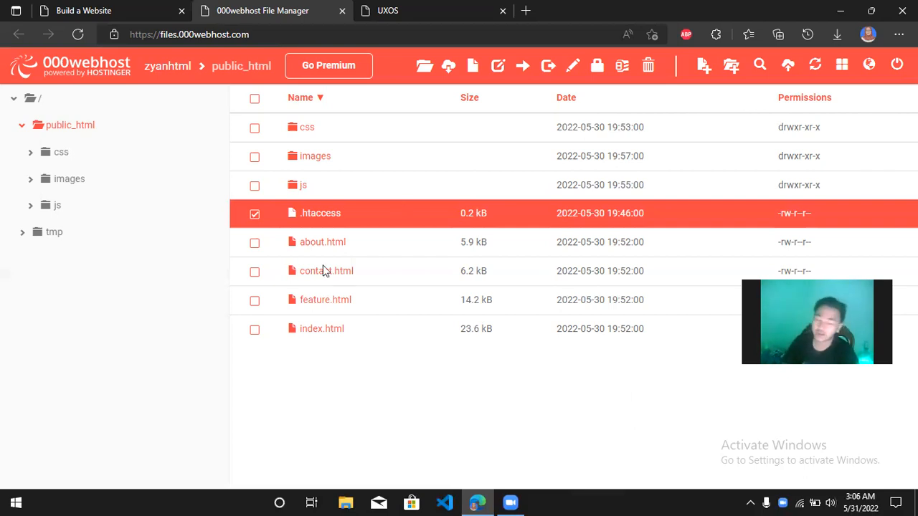
Select index.html in public_html, glance at the live site, and return to its editor.
left_click(254, 215)
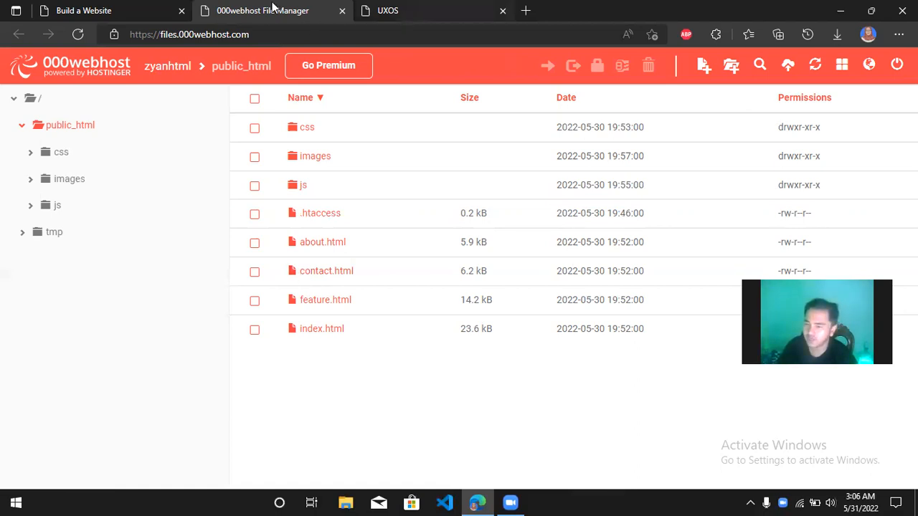
left_click(380, 330)
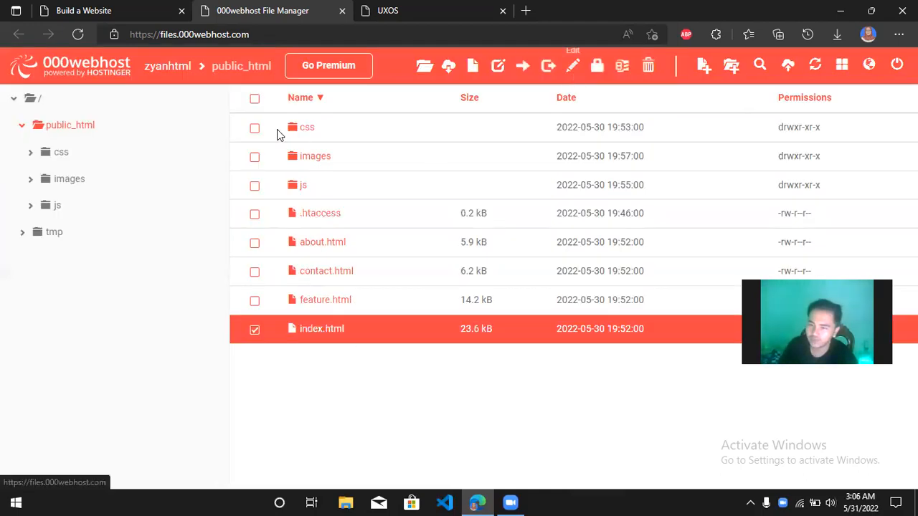
key("ctrl+Tab")
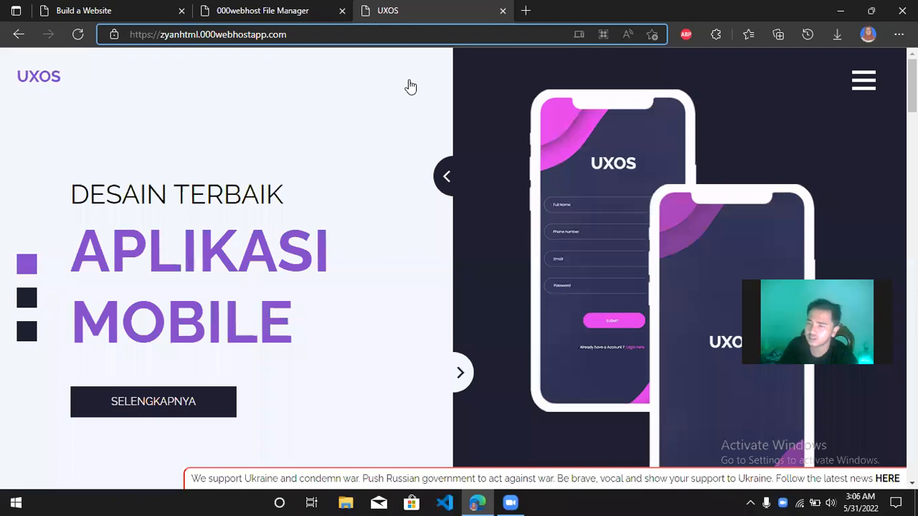
scroll(407, 78, "down", 5)
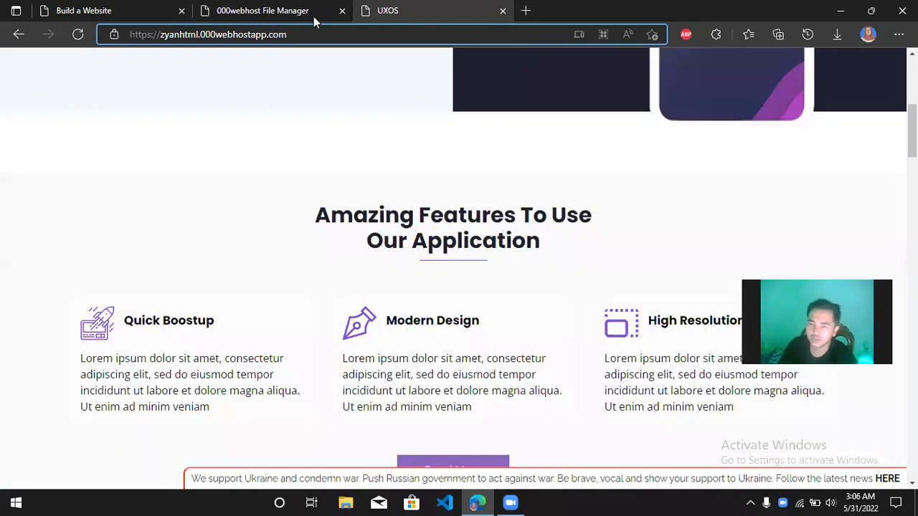
scroll(320, 63, "up", 5)
left_click(314, 17)
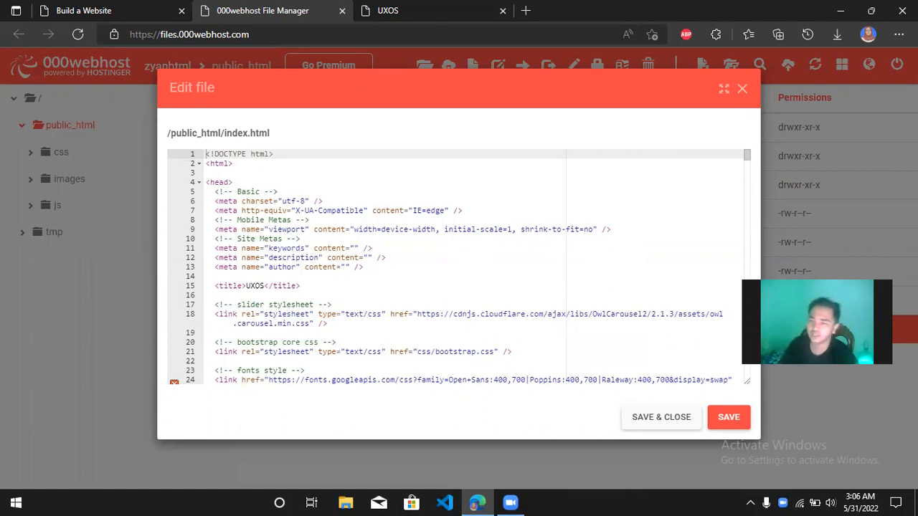
Try the footer's Instagram link on the live site, close its tab, and jump back to the top.
left_click(401, 10)
scroll(180, 401, "down", 20)
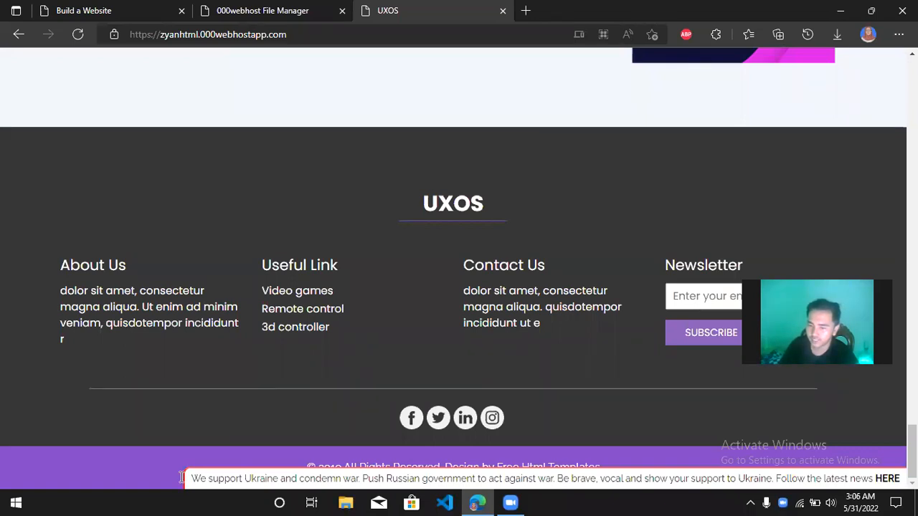
double_click(868, 444)
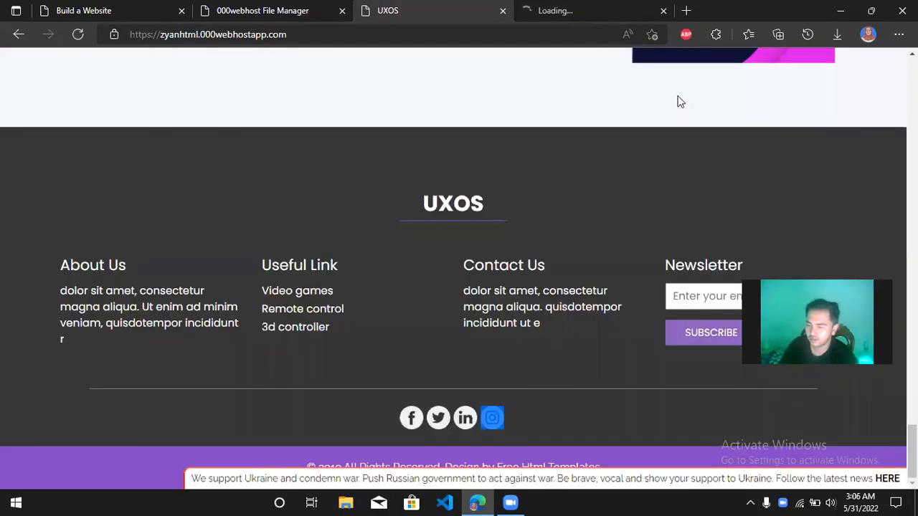
left_click(662, 12)
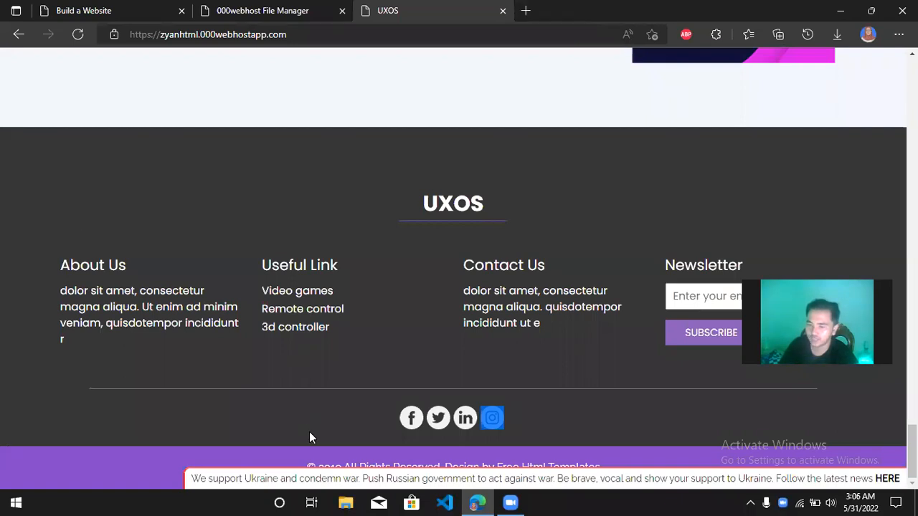
left_click(202, 116)
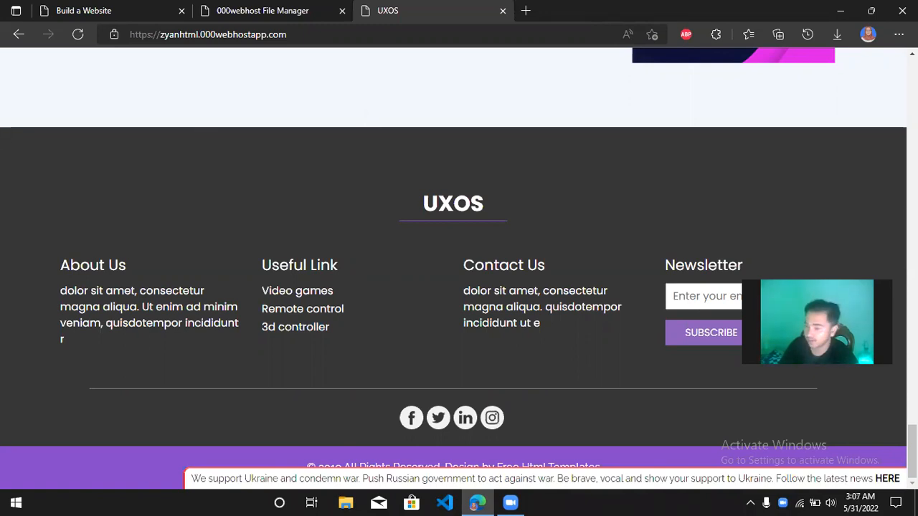
key("Home")
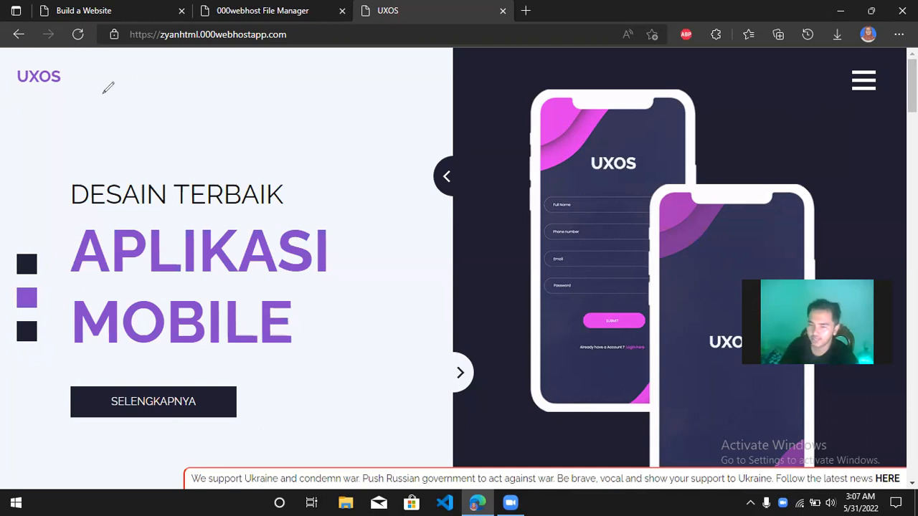
mouse_move(12, 92)
left_mouse_down()
mouse_move(537, 114)
mouse_move(853, 104)
mouse_move(885, 68)
left_mouse_up()
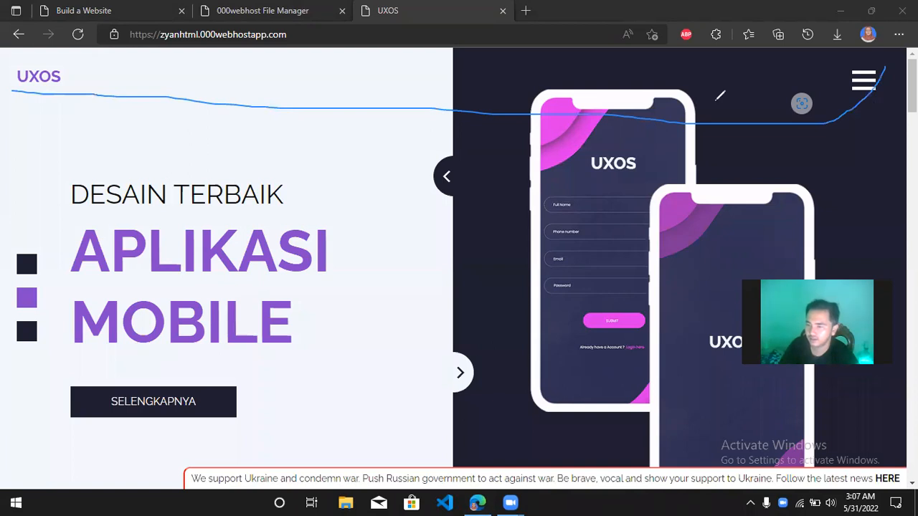
left_click_drag(917, 95, 916, 162)
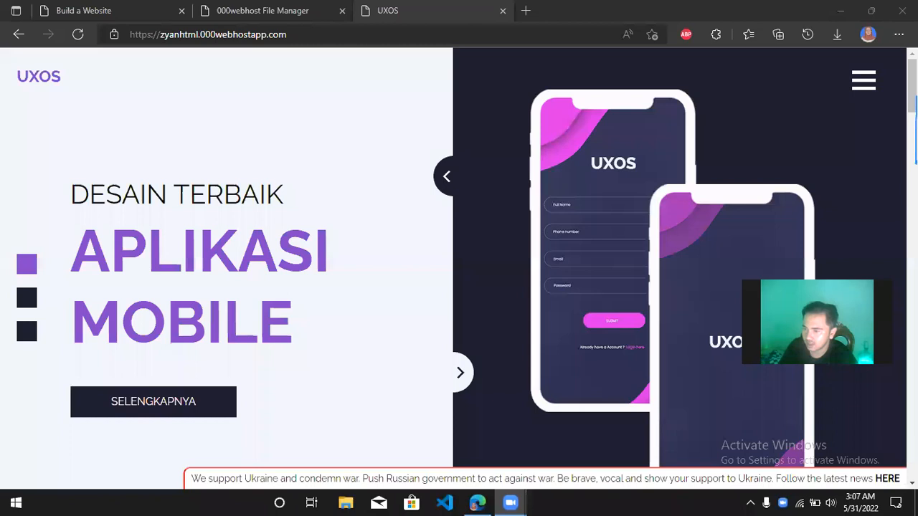
scroll(448, 120, "down", 20)
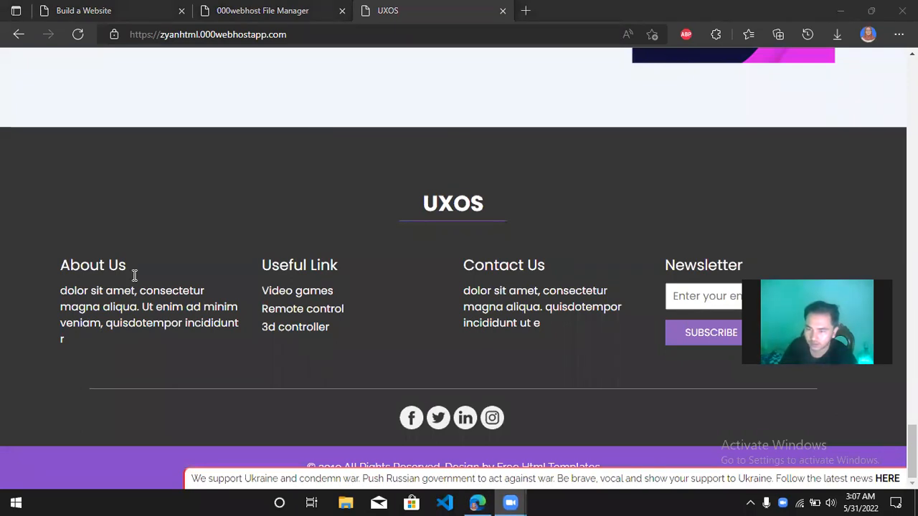
left_click_drag(8, 437, 268, 422)
left_click_drag(750, 442, 883, 444)
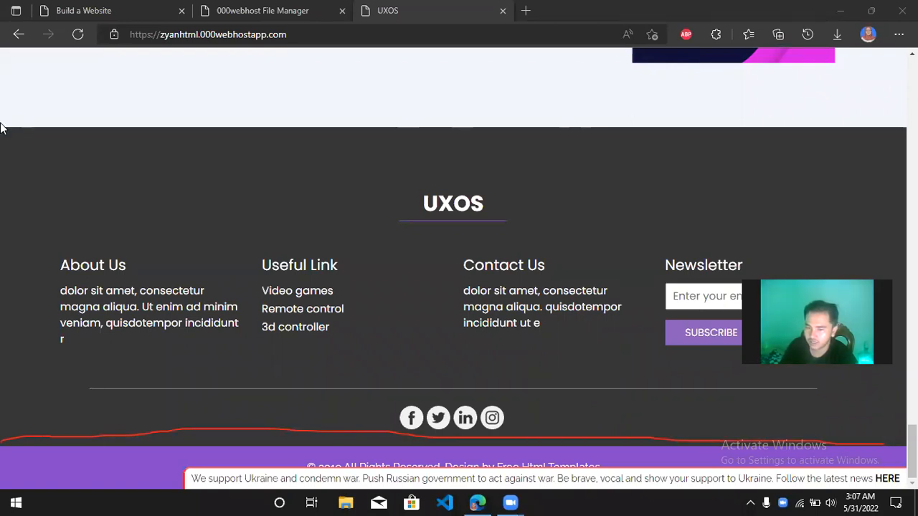
mouse_move(7, 127)
left_mouse_down()
mouse_move(715, 115)
mouse_move(872, 165)
mouse_move(889, 276)
mouse_move(868, 425)
mouse_move(545, 412)
mouse_move(338, 420)
mouse_move(111, 257)
left_mouse_up()
left_click_drag(93, 210, 91, 135)
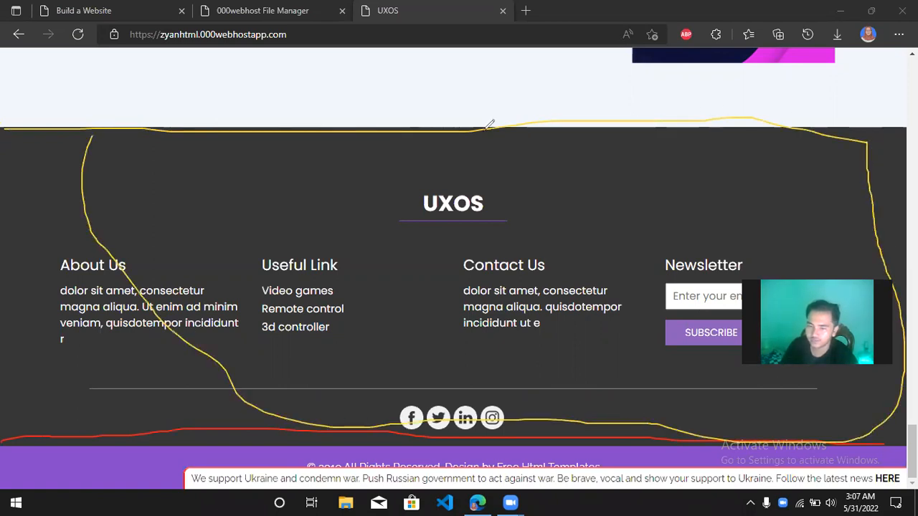
left_click(635, 109)
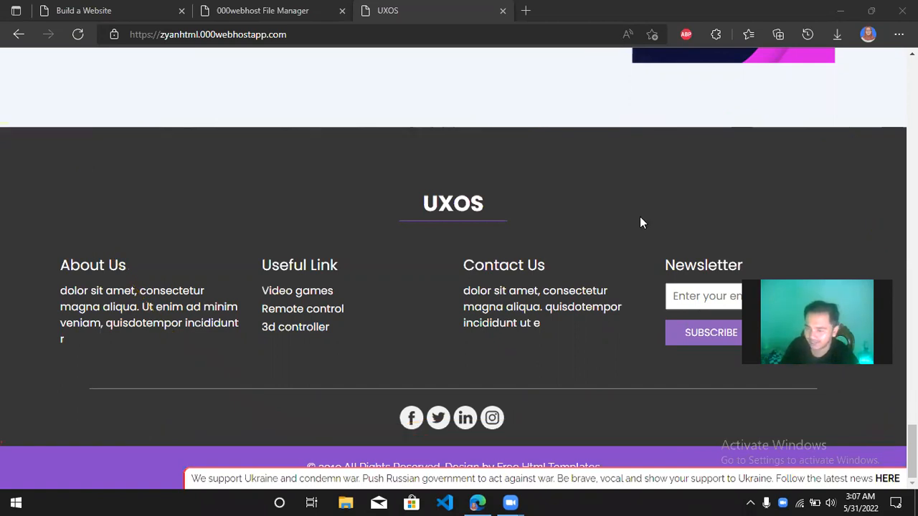
left_click(510, 503)
scroll(459, 269, "up", 10)
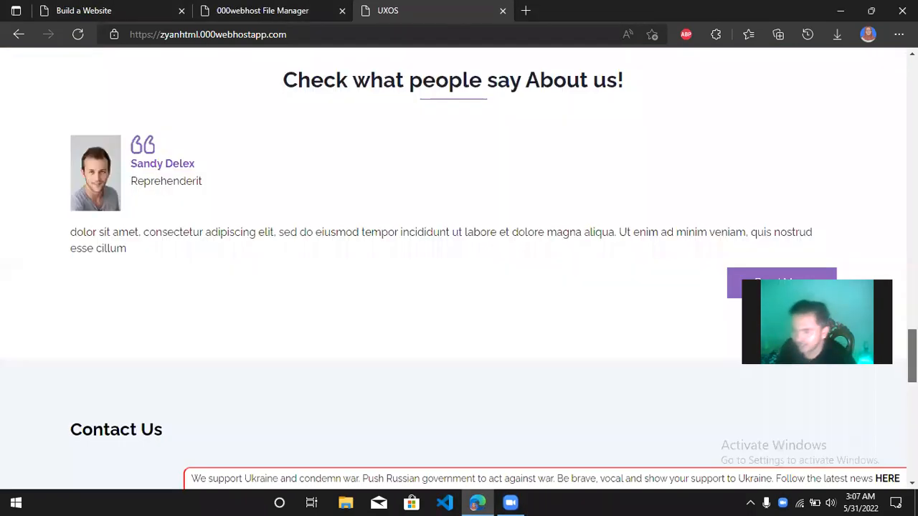
scroll(611, 134, "up", 15)
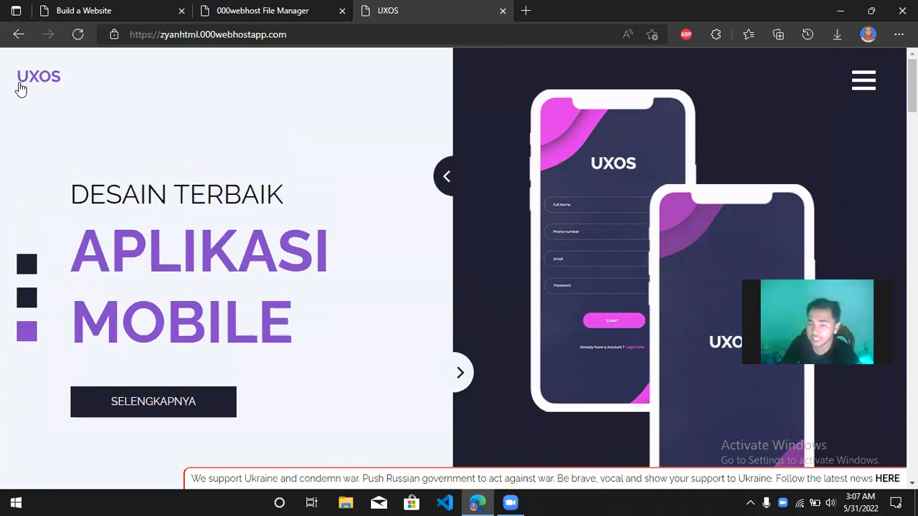
right_click(199, 98)
left_click(229, 456)
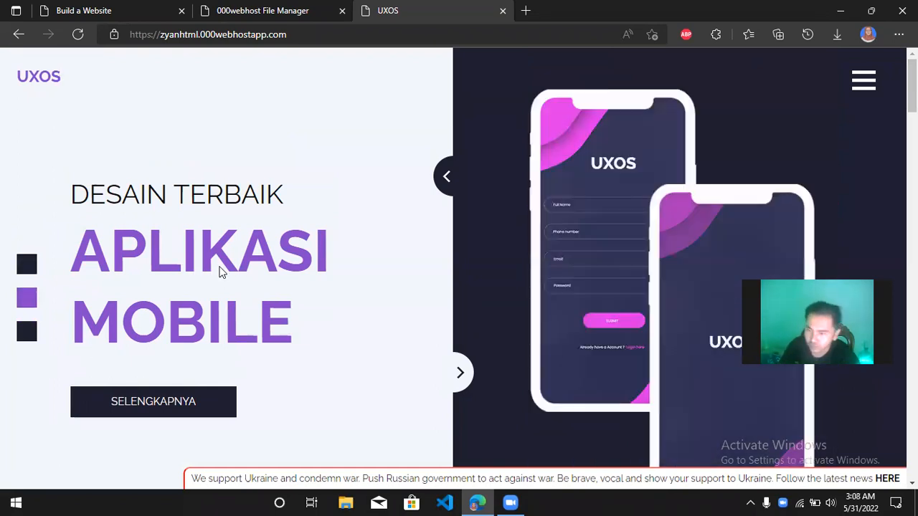
Use the page's right-click Inspect option to open Edge DevTools on the UXOS page.
scroll(317, 143, "down", 6)
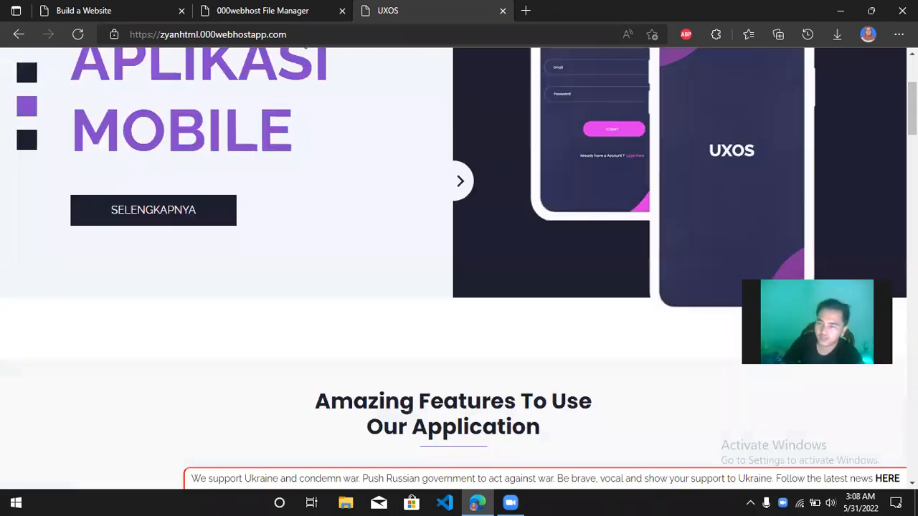
scroll(419, 141, "up", 6)
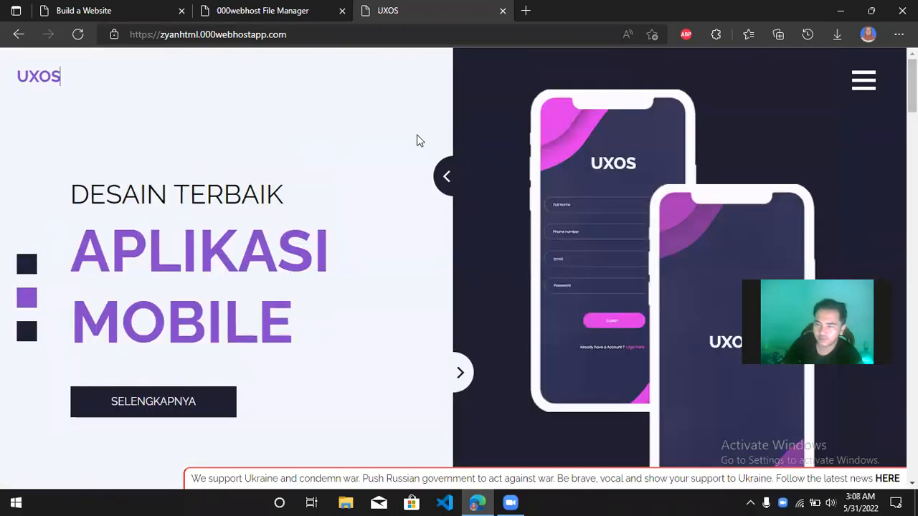
right_click(420, 140)
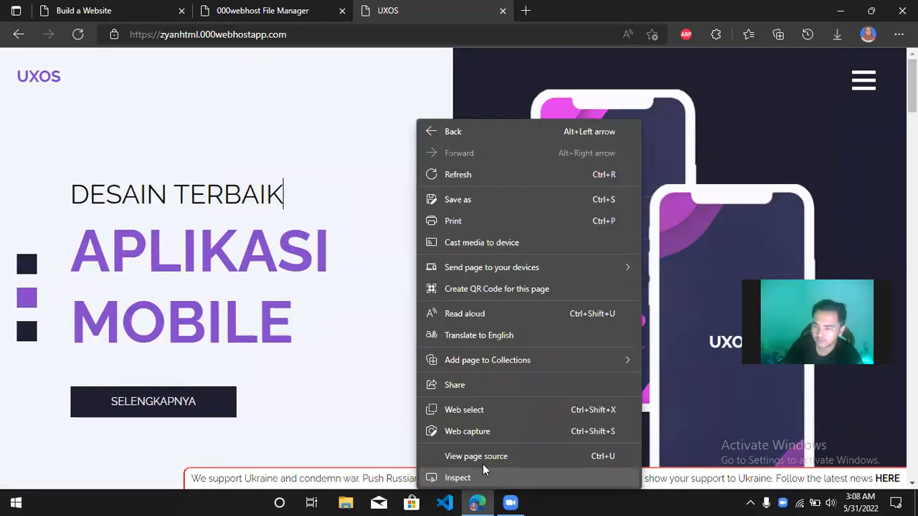
left_click(482, 467)
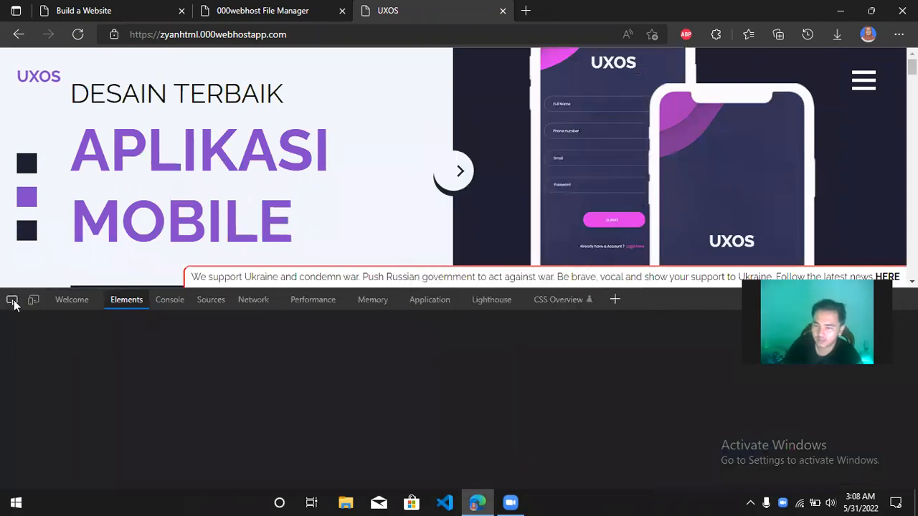
Expand the nav element in Elements to locate the UXOS brand span, then return to the editor.
left_click(14, 302)
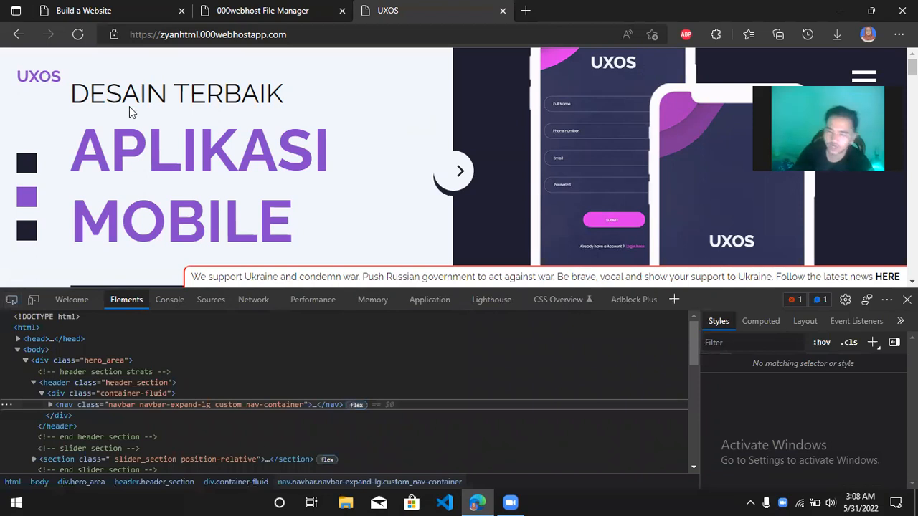
left_click(50, 405)
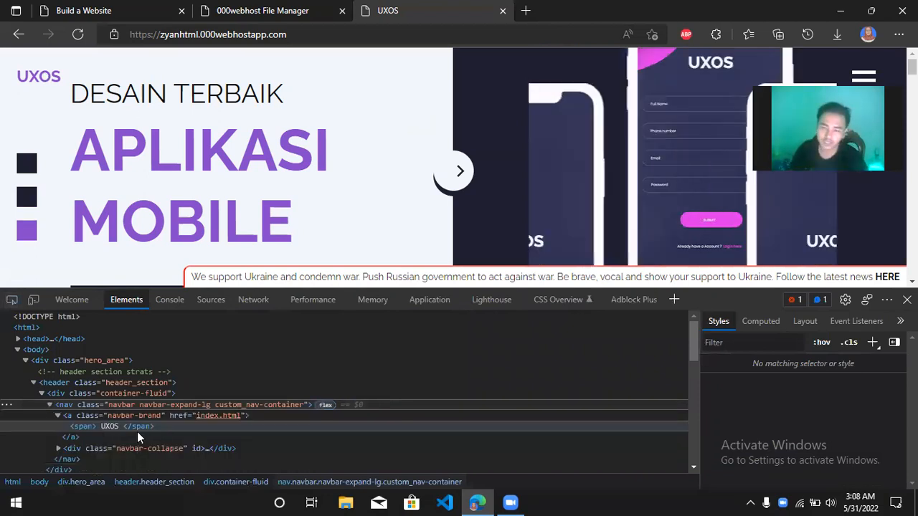
double_click(137, 430)
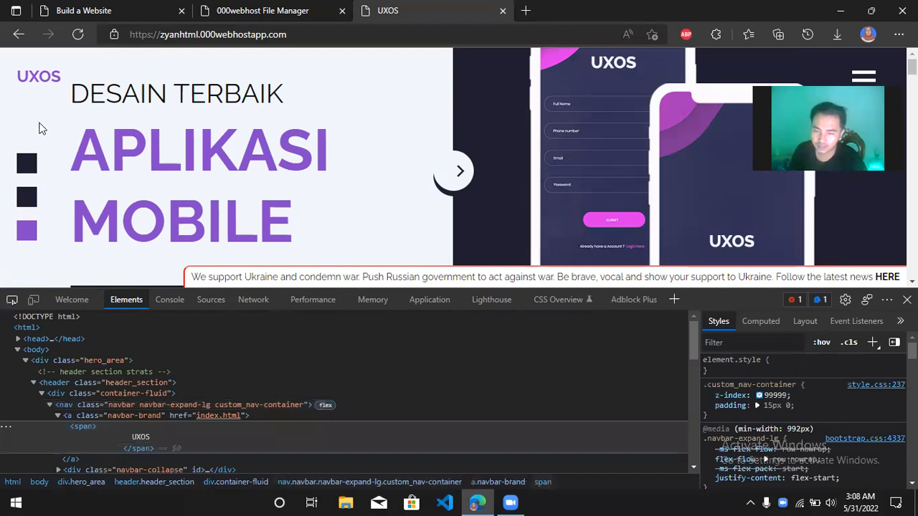
scroll(136, 439, "down", 6)
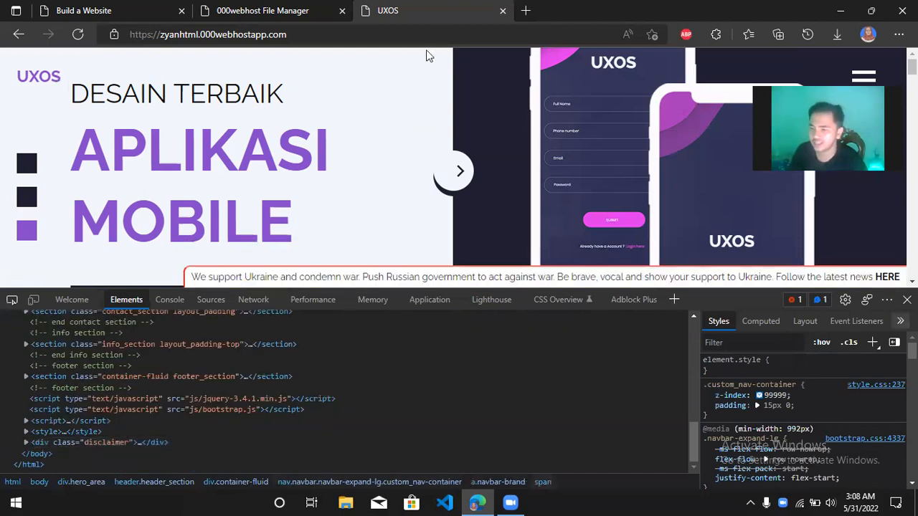
key("ctrl+shift+Tab")
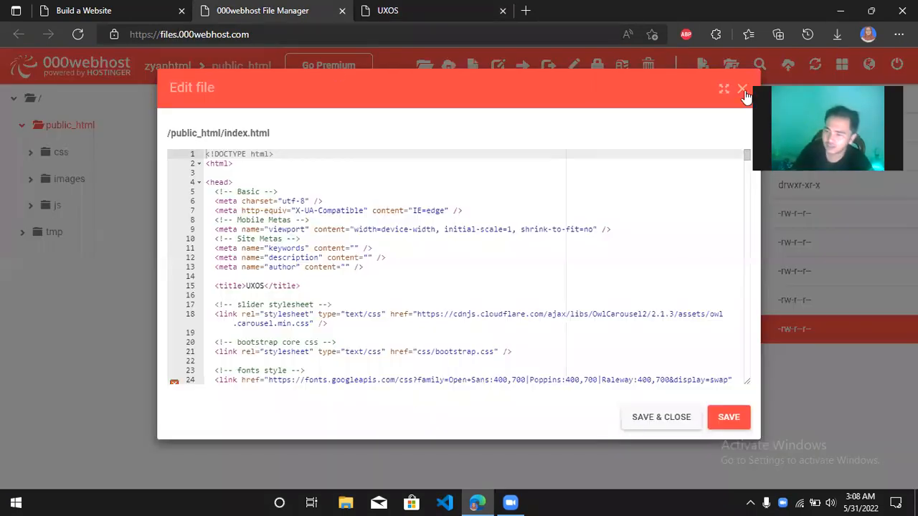
Append ' - Kakanda Zyan' to the index.html title, save, and reload the live site.
scroll(269, 229, "down", 3)
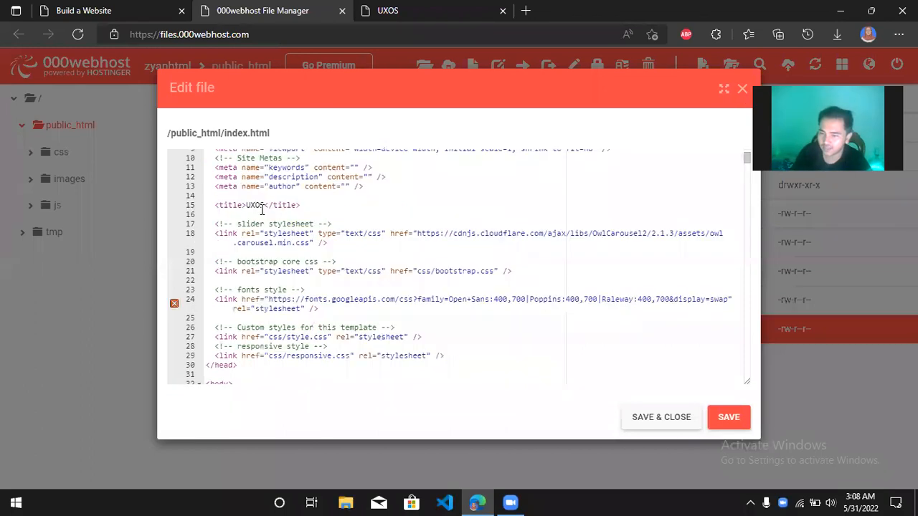
left_click(264, 204)
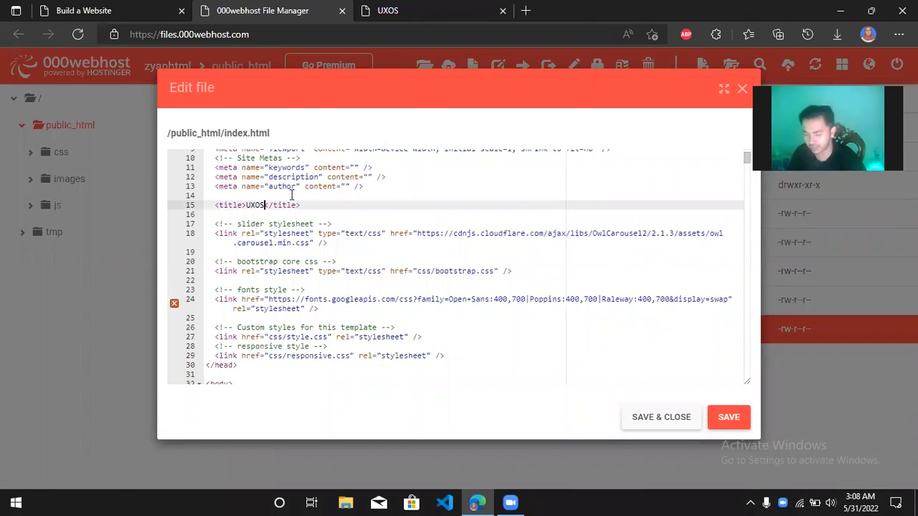
type("- Kask")
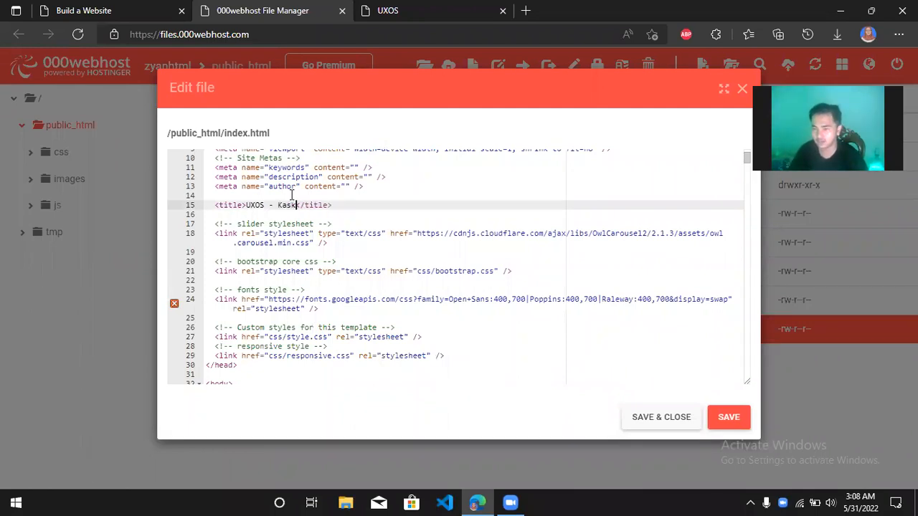
key("BackSpace")
key("BackSpace")
key("BackSpace")
type("akanda ")
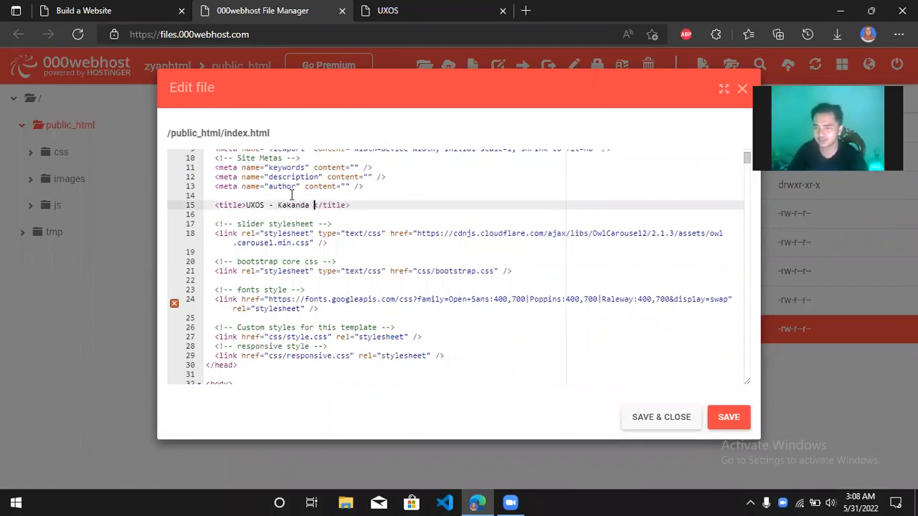
type("Zyan")
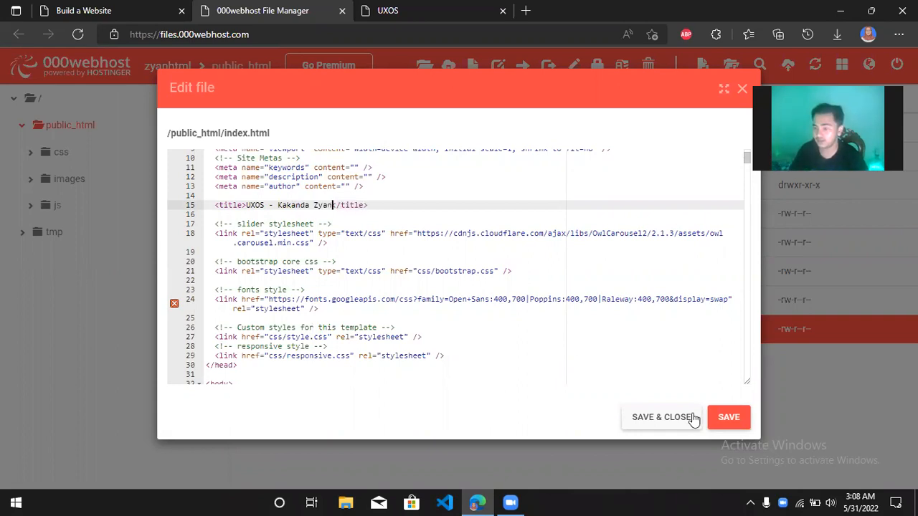
left_click(717, 419)
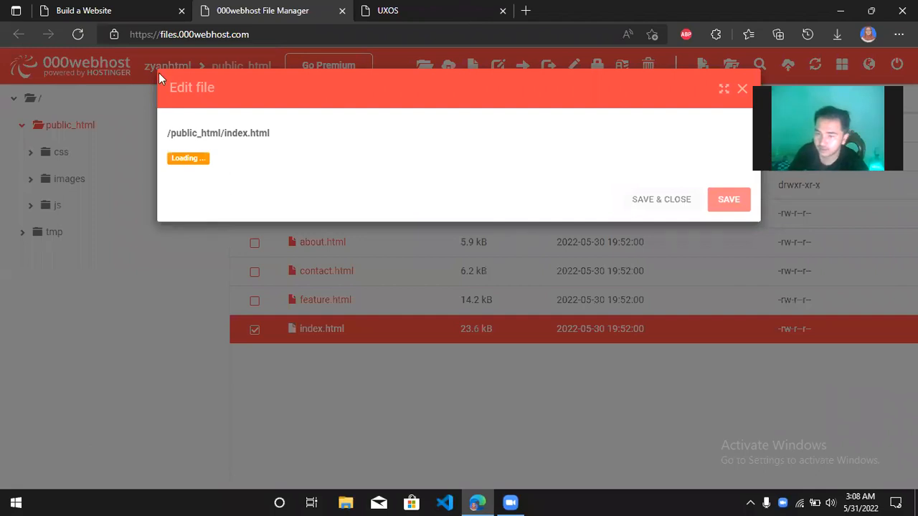
key("ctrl+Tab")
key("F5")
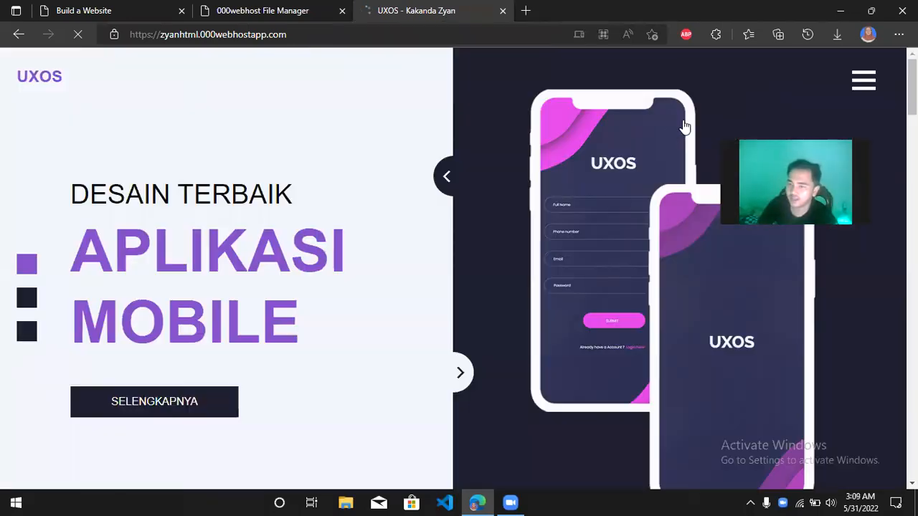
Follow the hamburger menu to the About page, then use the UXOS logo to return home.
left_click(864, 85)
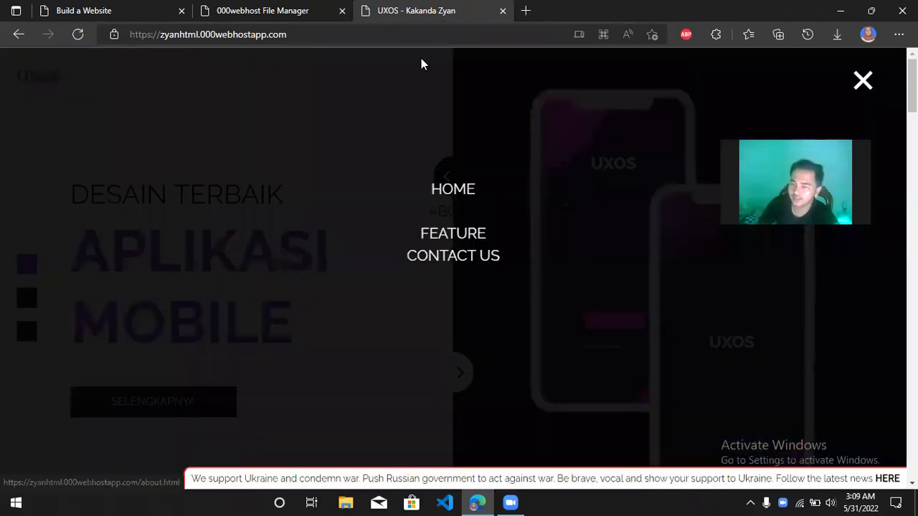
left_click(421, 65)
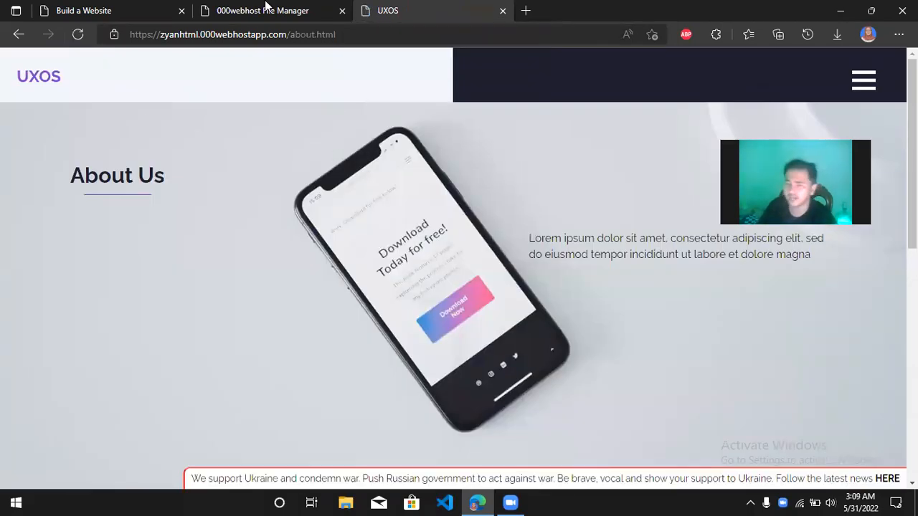
left_click(265, 10)
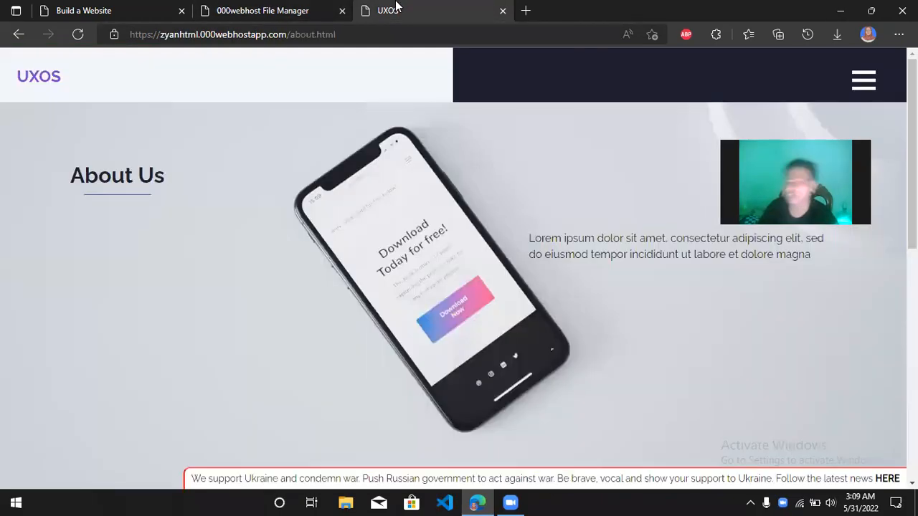
left_click(397, 9)
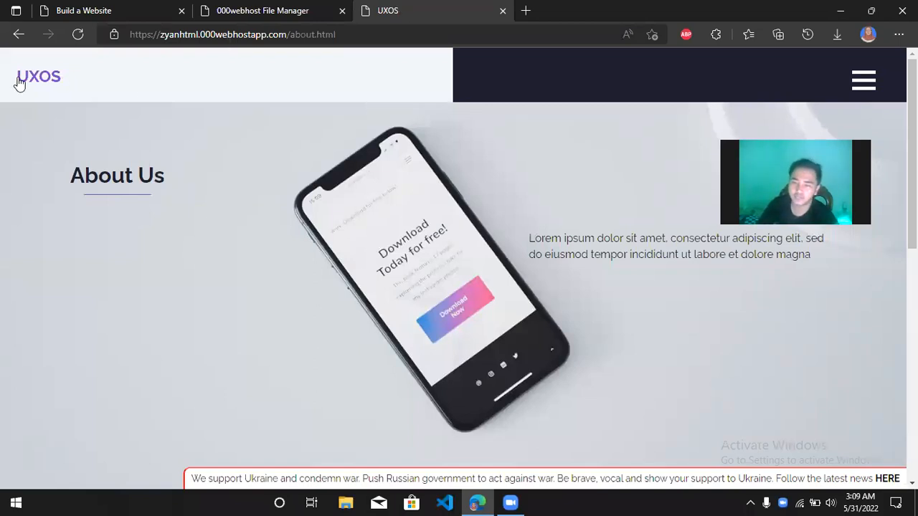
left_click(53, 104)
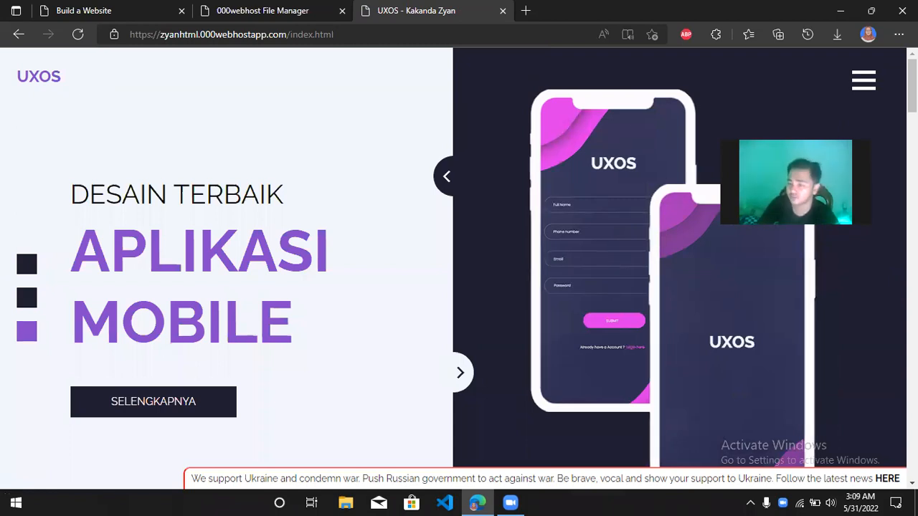
scroll(58, 227, "down", 4)
scroll(58, 227, "down", 10)
scroll(58, 228, "down", 1)
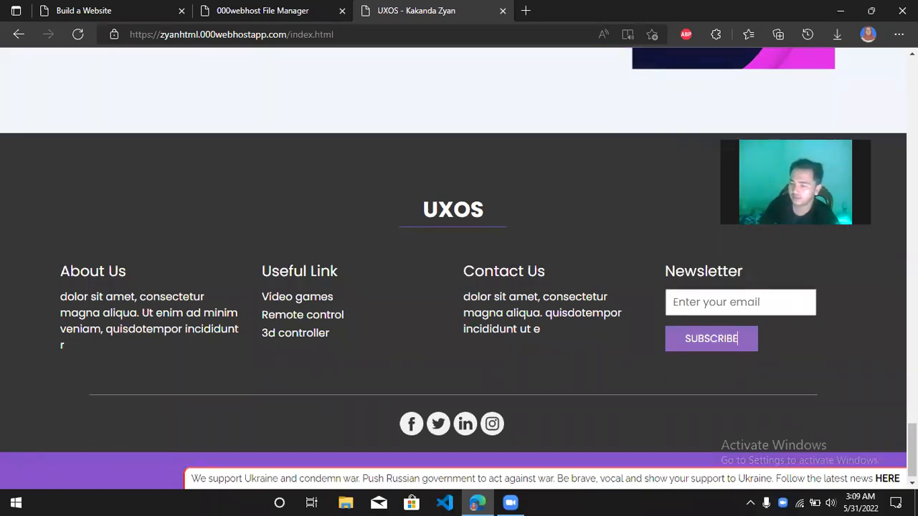
scroll(738, 338, "up", 1)
left_click(871, 10)
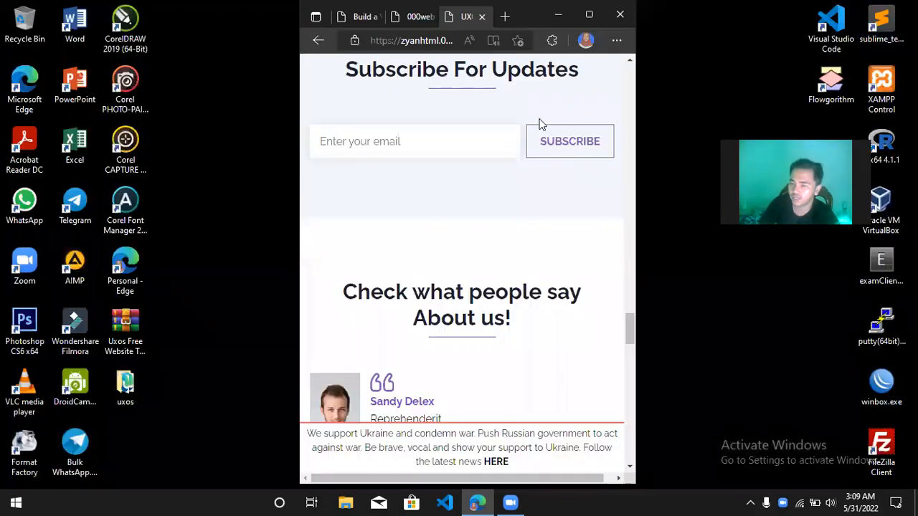
scroll(532, 223, "down", 10)
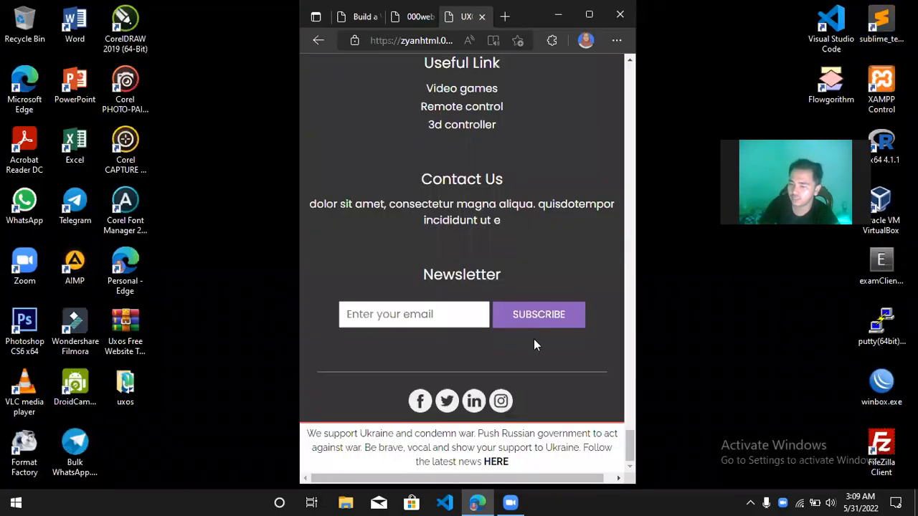
left_click(589, 20)
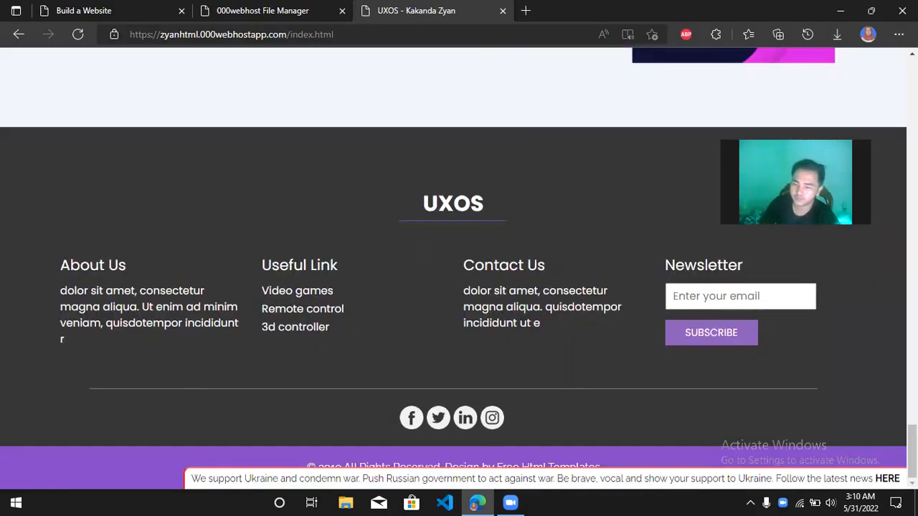
scroll(399, 249, "up", 5)
scroll(184, 134, "up", 20)
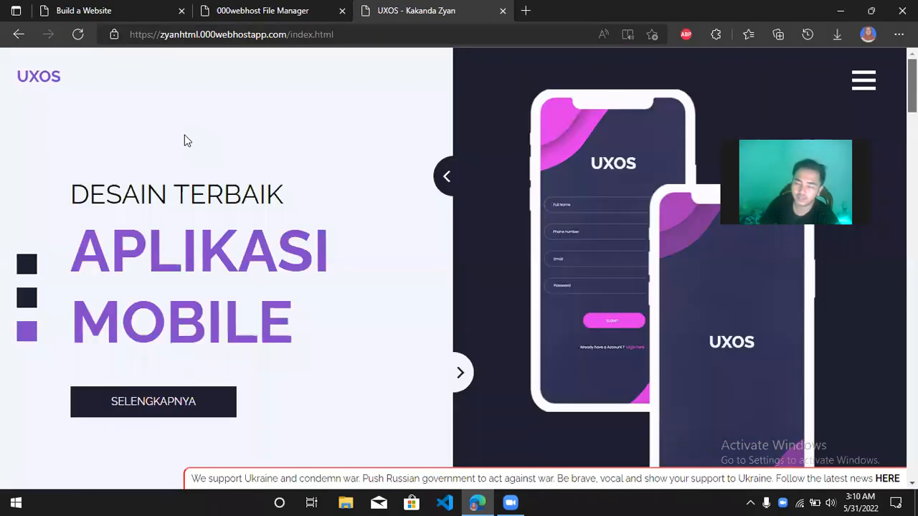
left_click(32, 302)
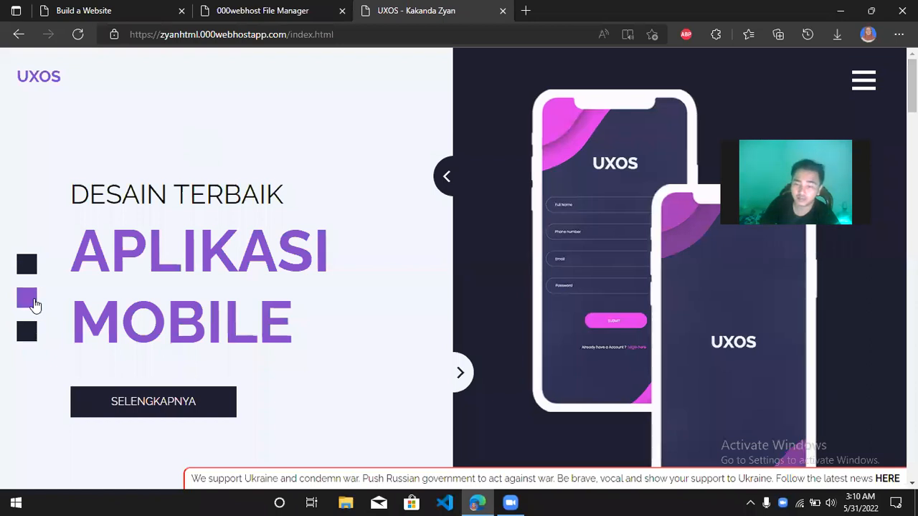
left_click(27, 266)
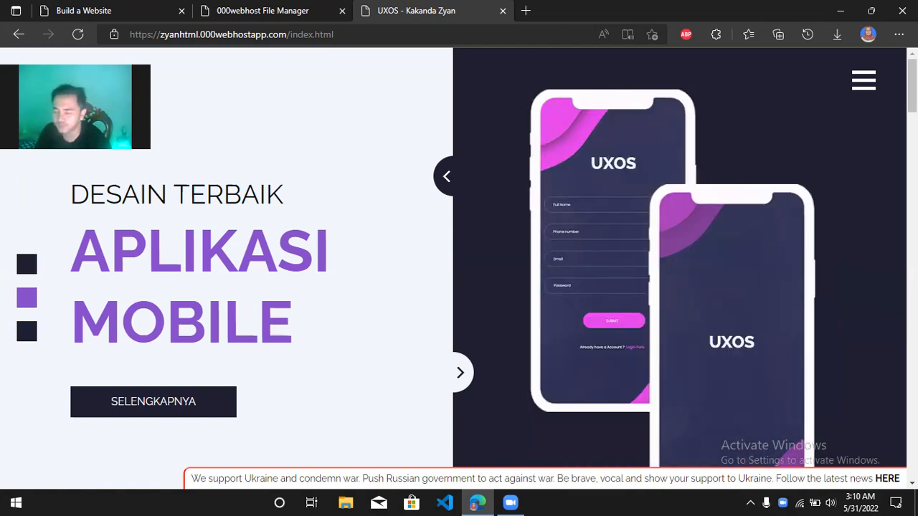
scroll(299, 141, "down", 6)
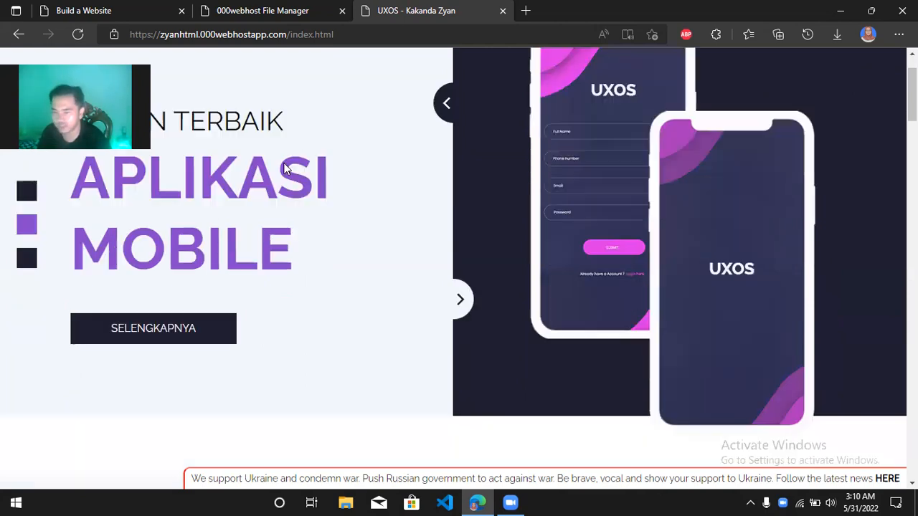
scroll(221, 236, "down", 7)
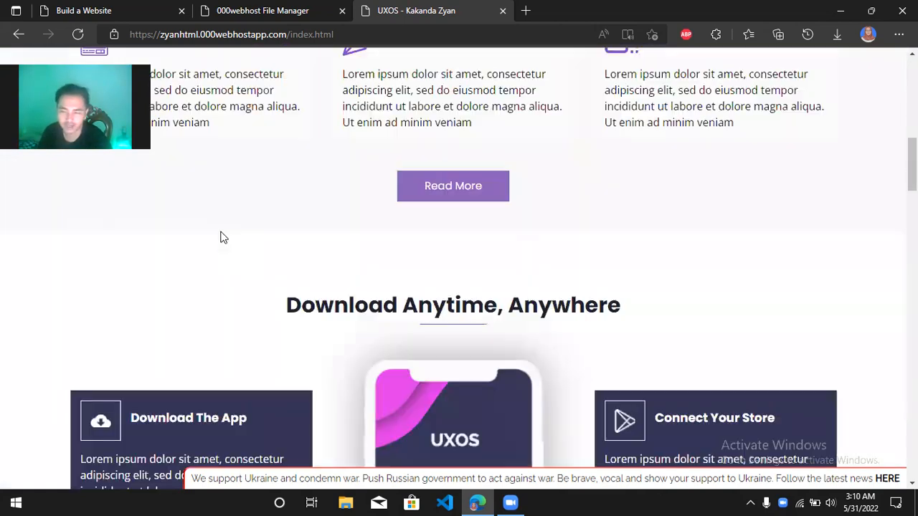
scroll(221, 237, "up", 5)
scroll(224, 255, "down", 3)
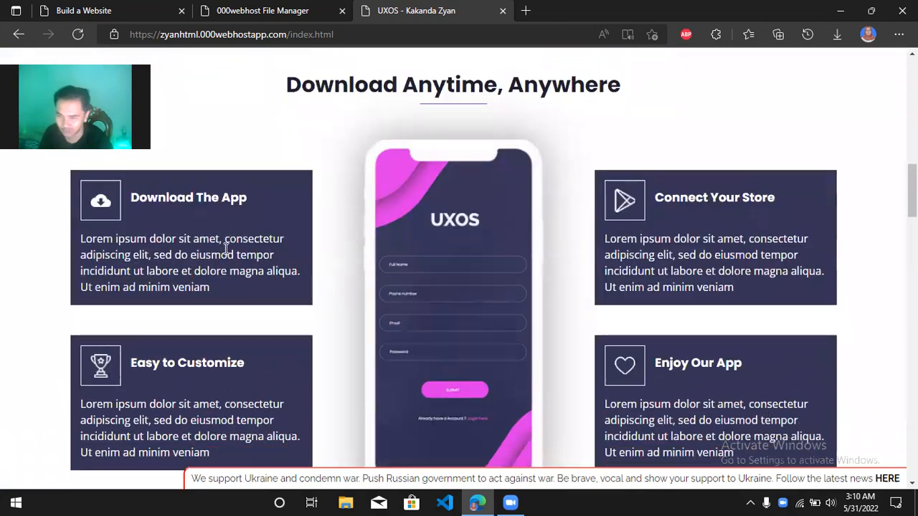
scroll(225, 256, "down", 3)
scroll(225, 260, "down", 3)
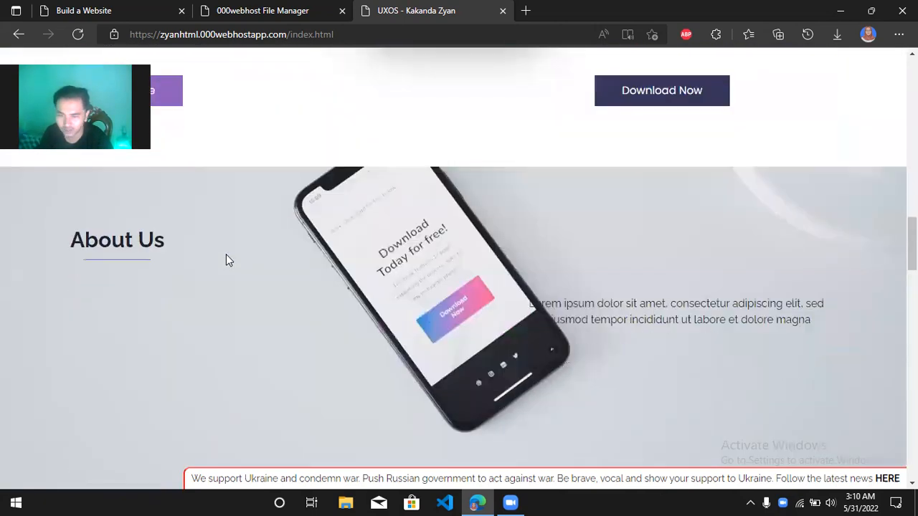
scroll(226, 260, "down", 3)
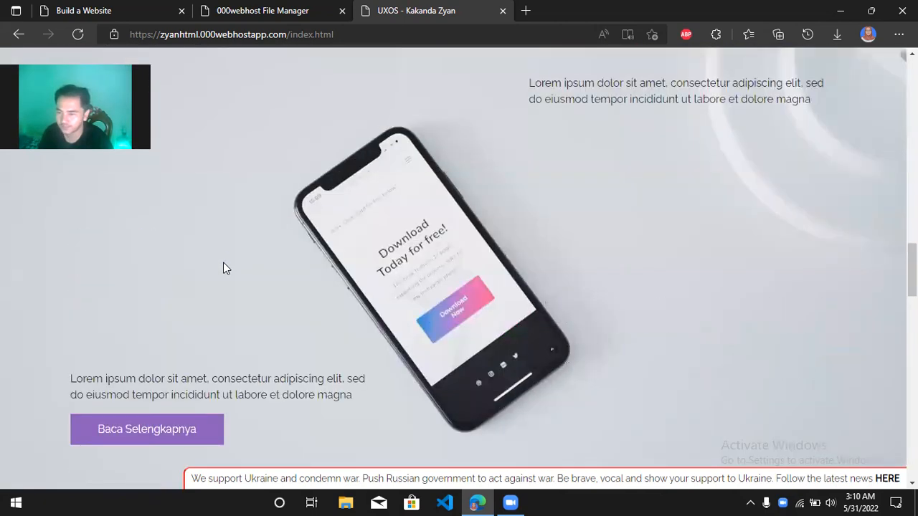
scroll(220, 279, "down", 5)
scroll(219, 283, "up", 1)
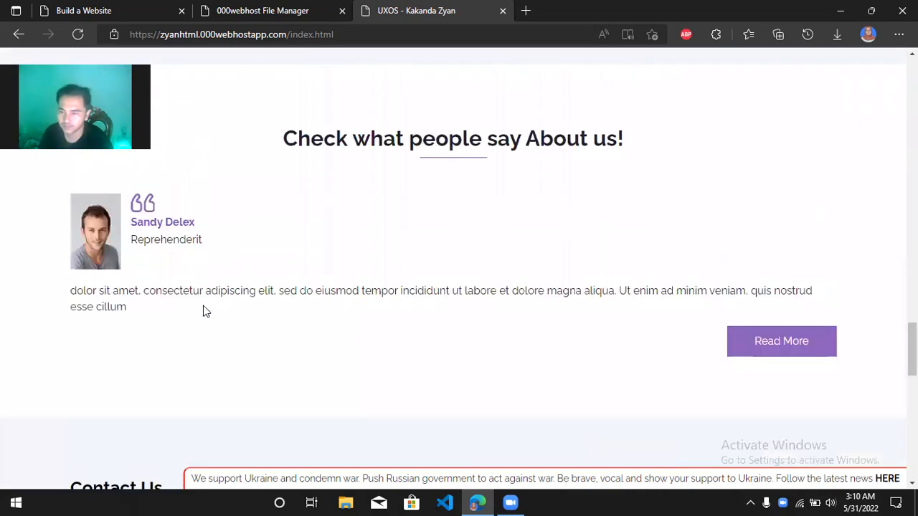
scroll(203, 310, "down", 8)
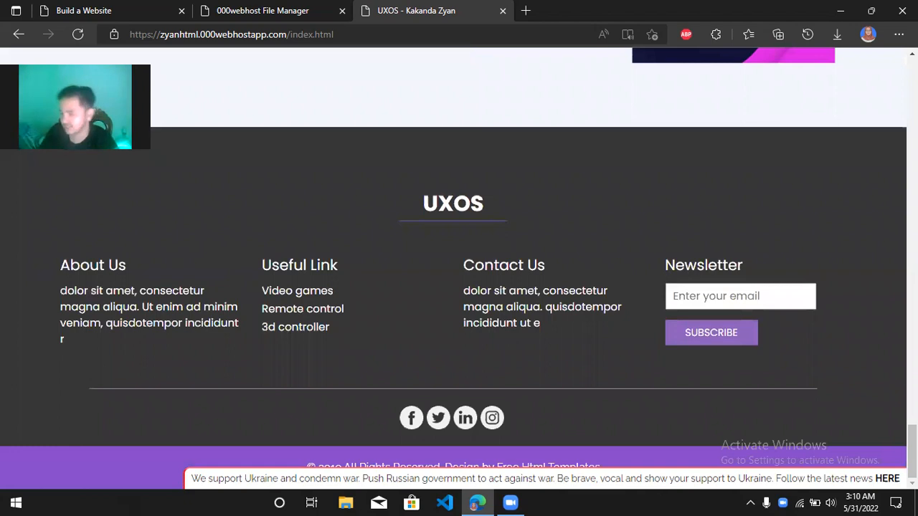
left_click_drag(912, 452, 912, 85)
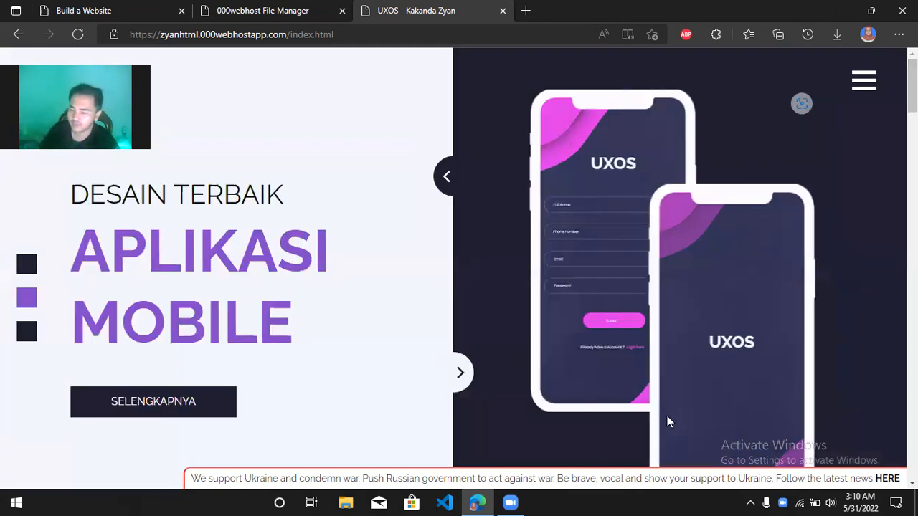